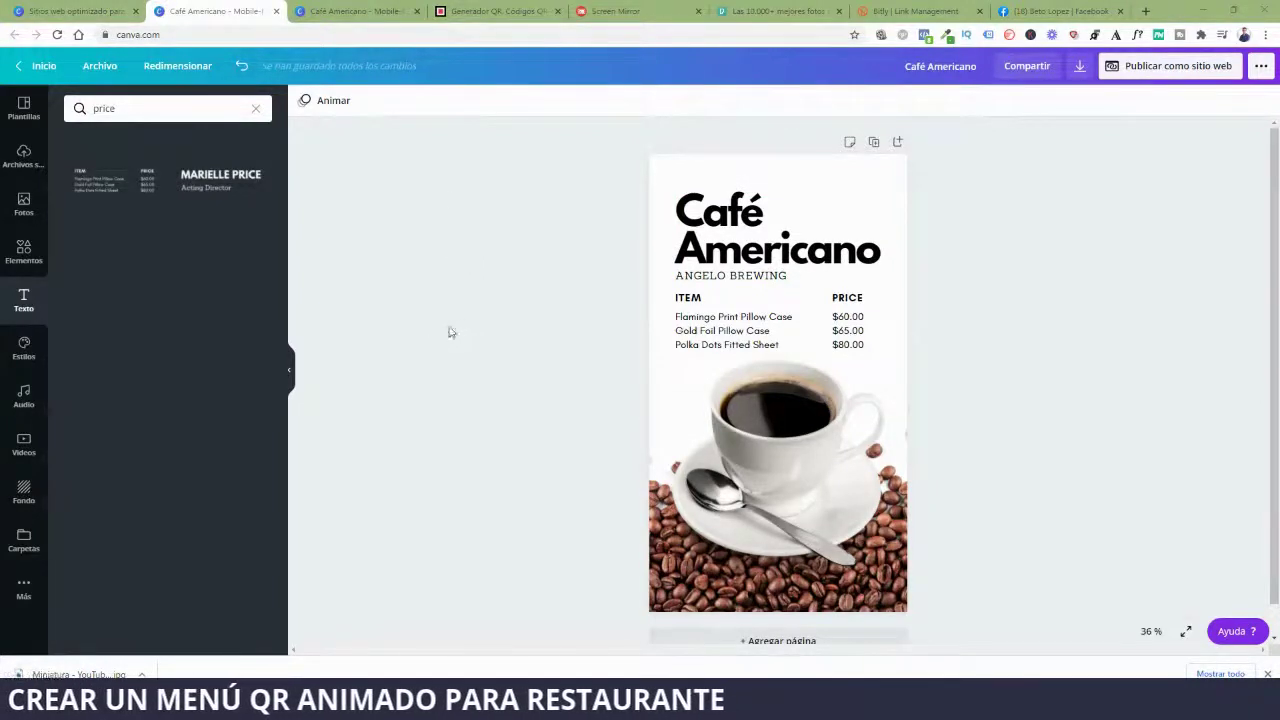
Switch to stock photos and search for 'food'.
click(24, 205)
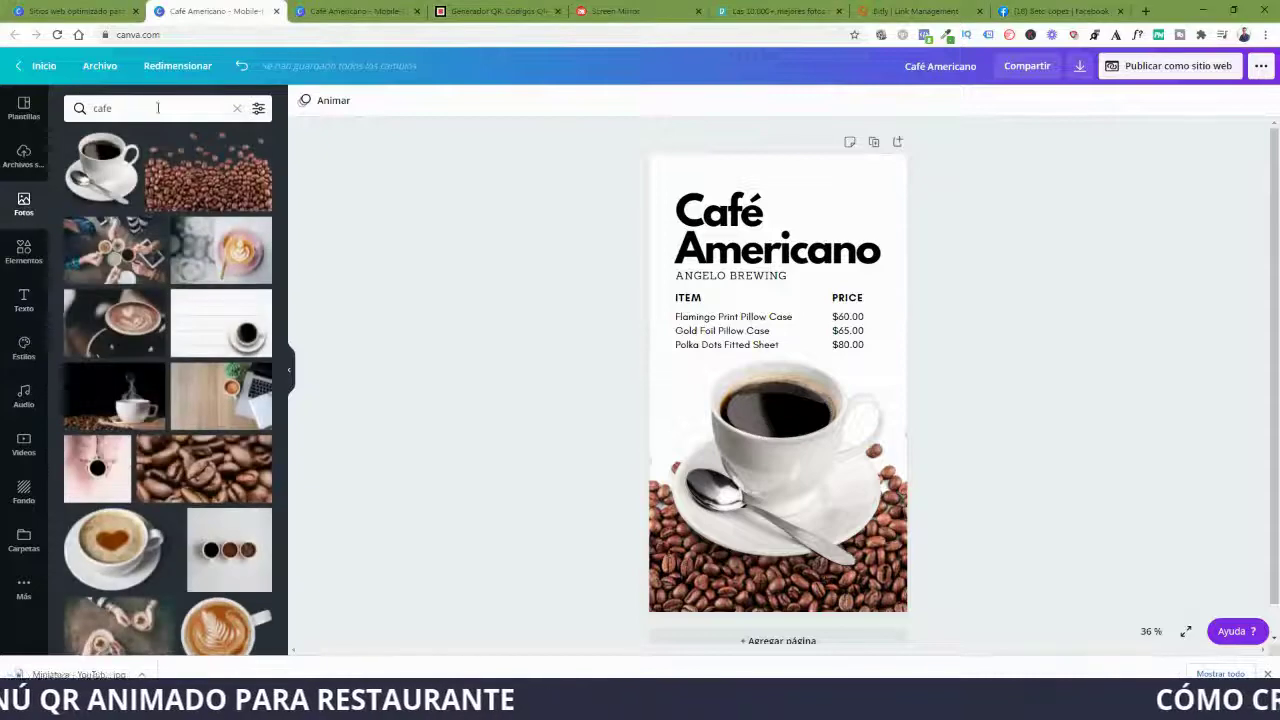
scroll(225, 500, down, 4)
scroll(225, 500, up, 4)
click(150, 108)
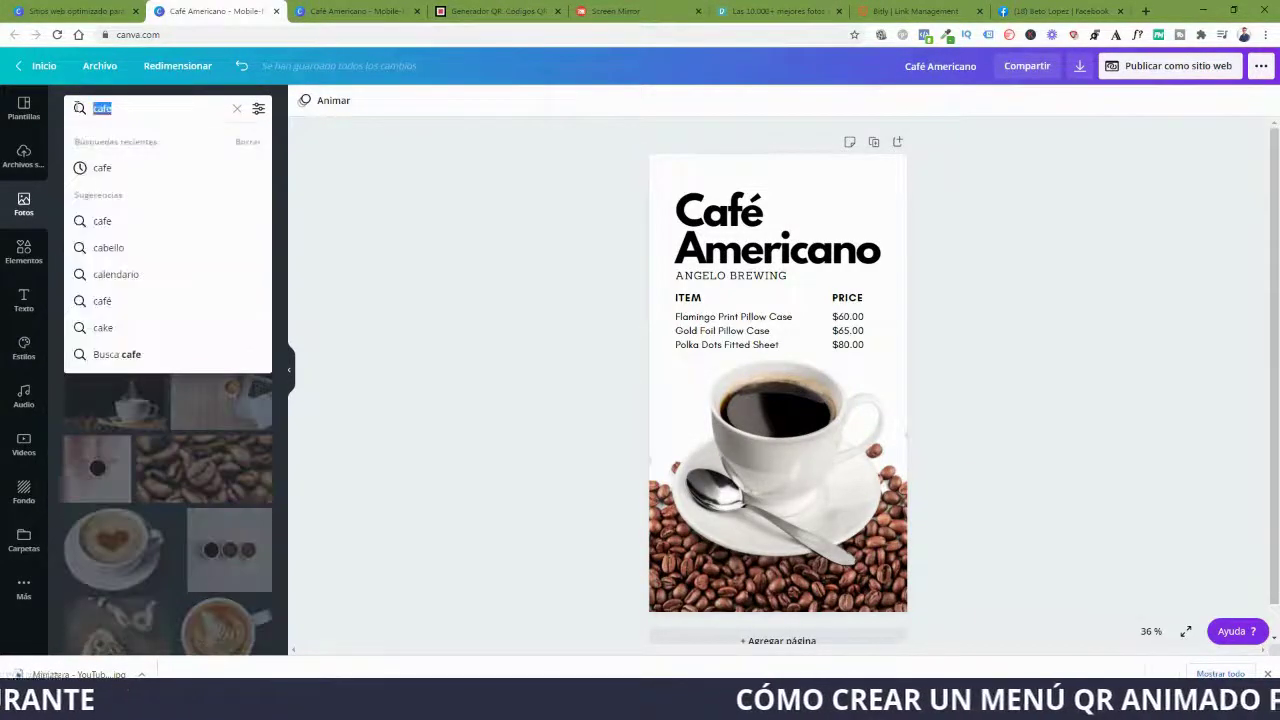
text(food)
key(Return)
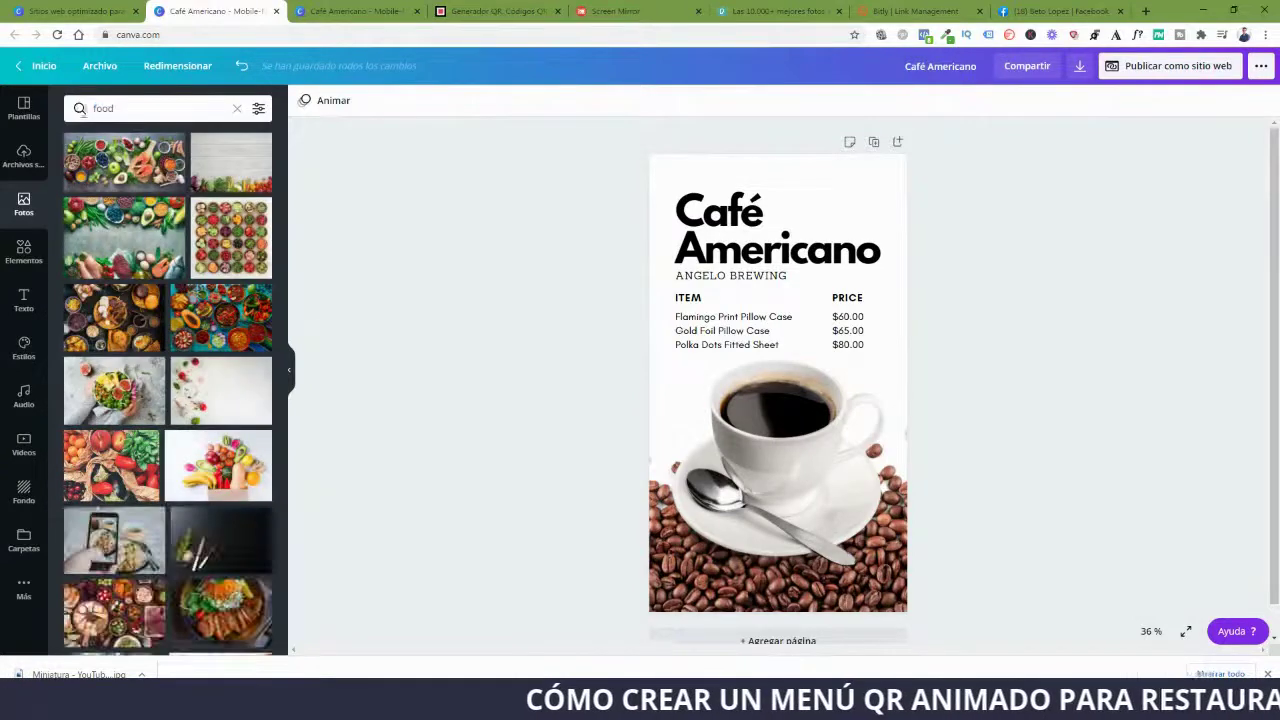
Add a blank second page after the Café Americano menu page.
scroll(230, 490, down, 4)
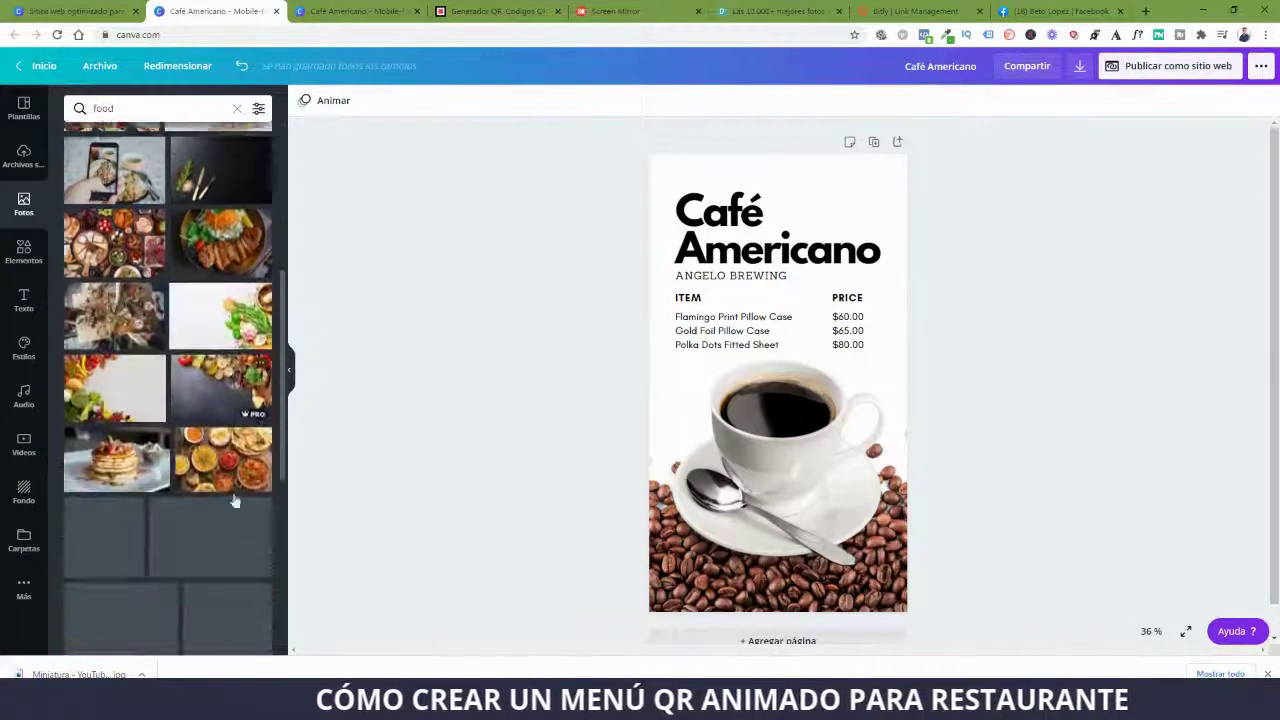
scroll(230, 490, down, 6)
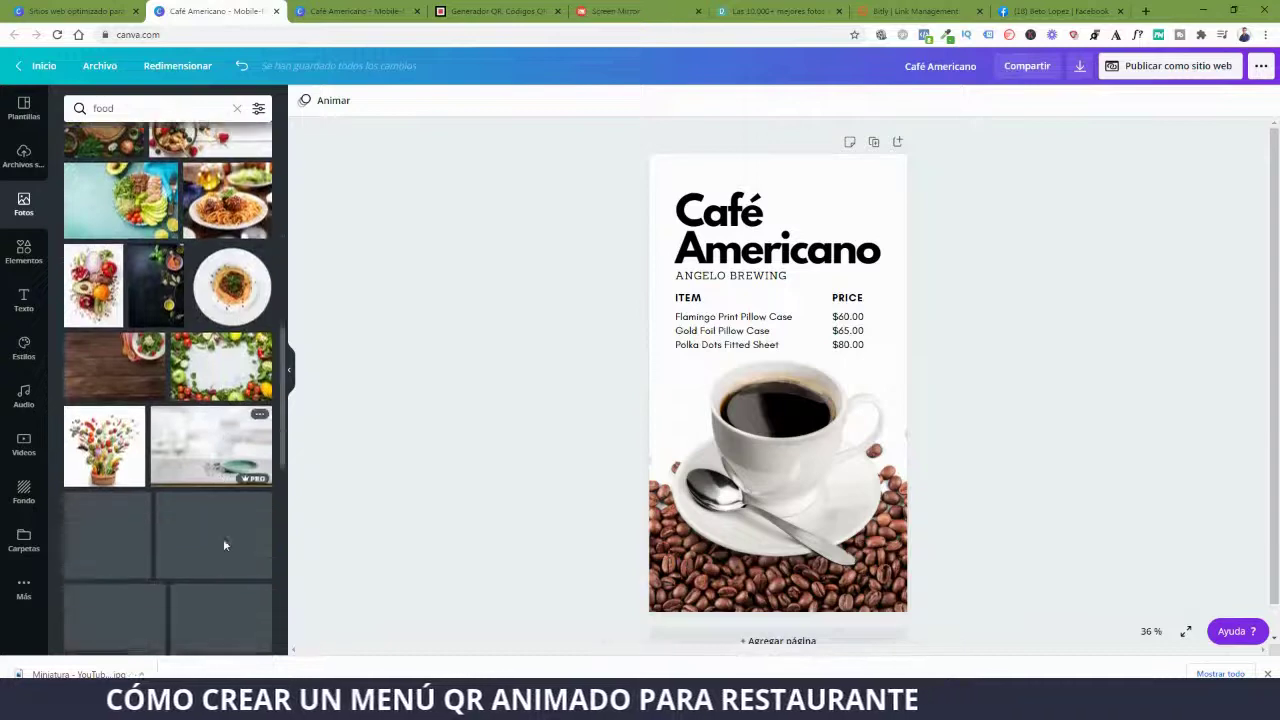
scroll(223, 538, down, 3)
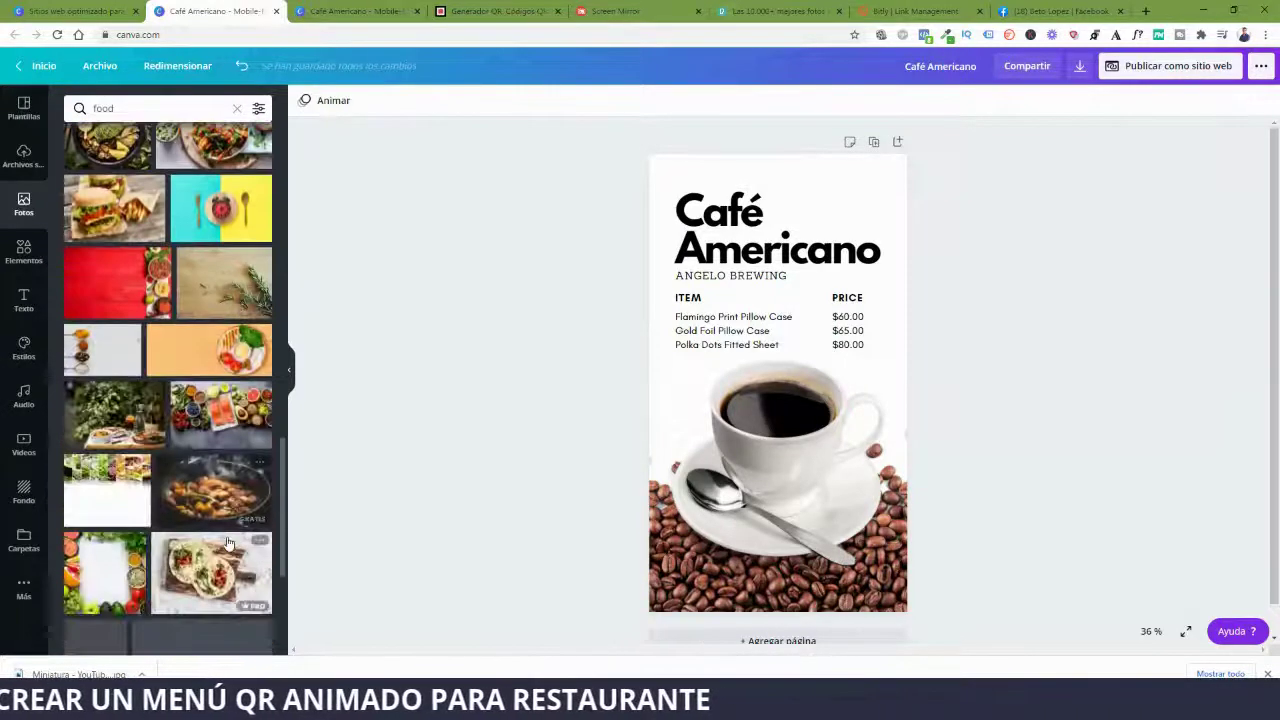
scroll(228, 543, down, 3)
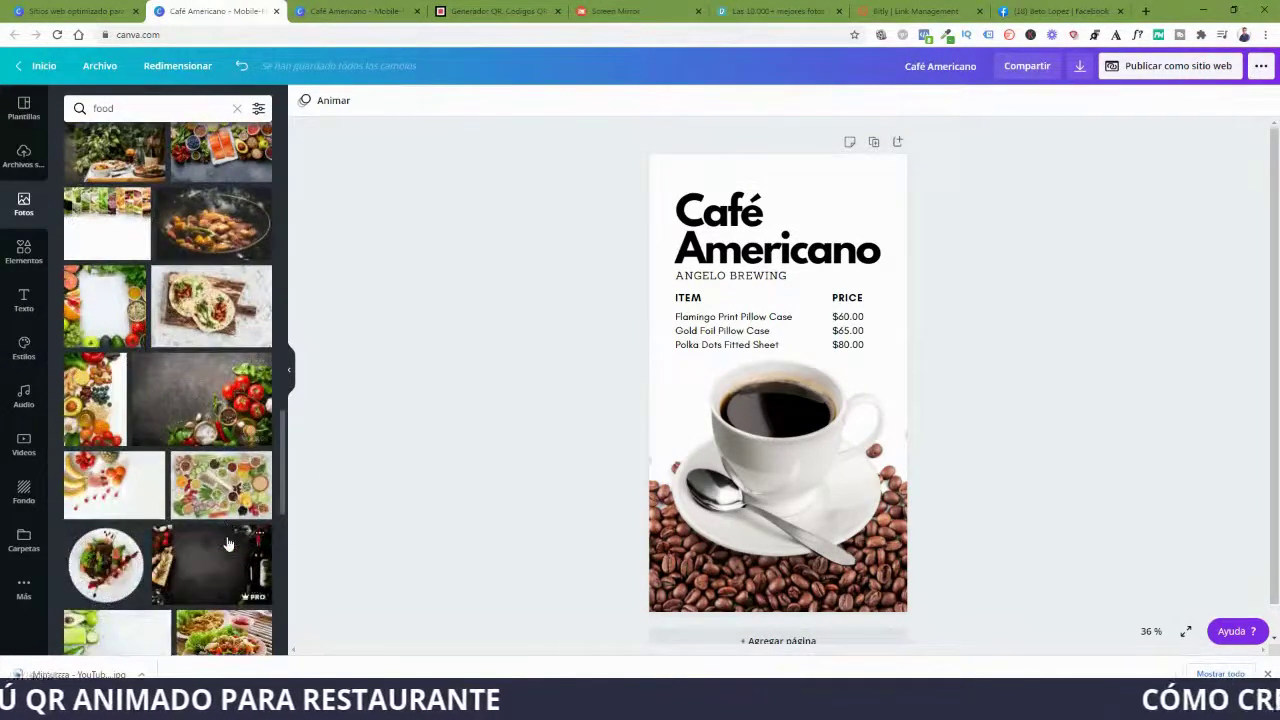
scroll(930, 600, down, 1)
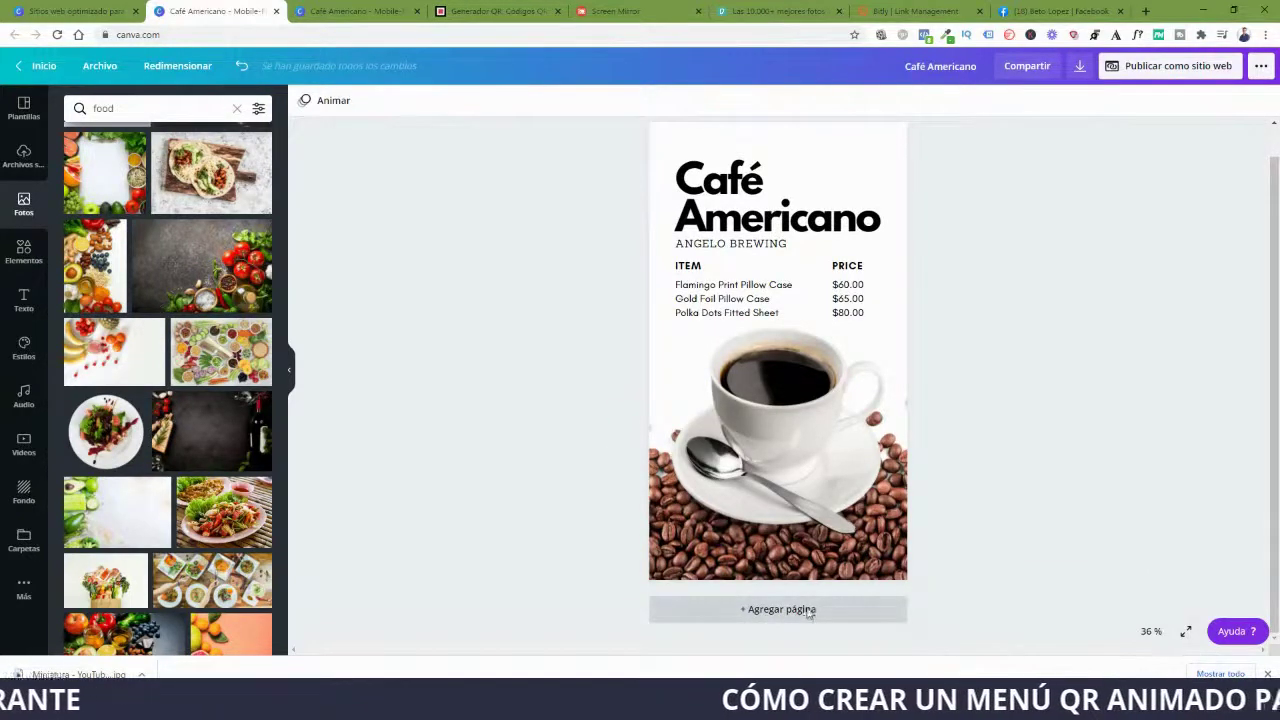
click(809, 610)
Add the dark stone photo of tomatoes and spices to page 2.
scroll(465, 391, up, 4)
scroll(540, 449, down, 2)
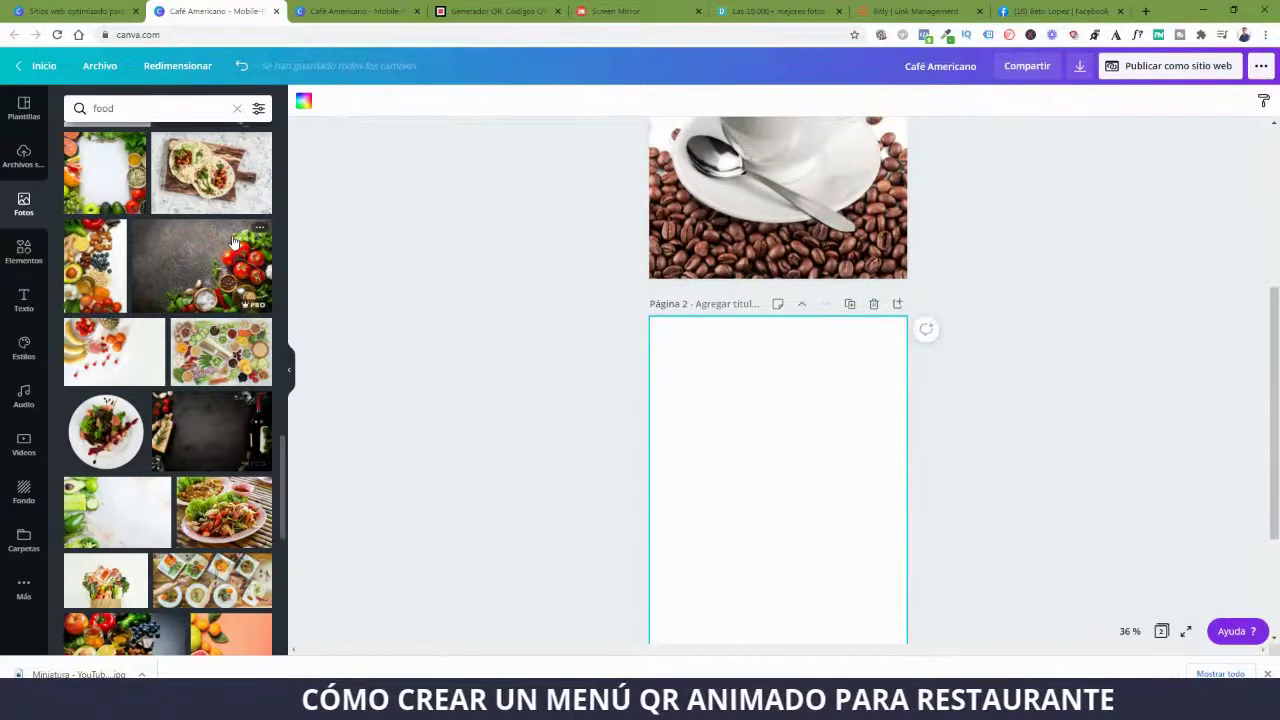
click(202, 266)
drag(884, 475, 977, 414)
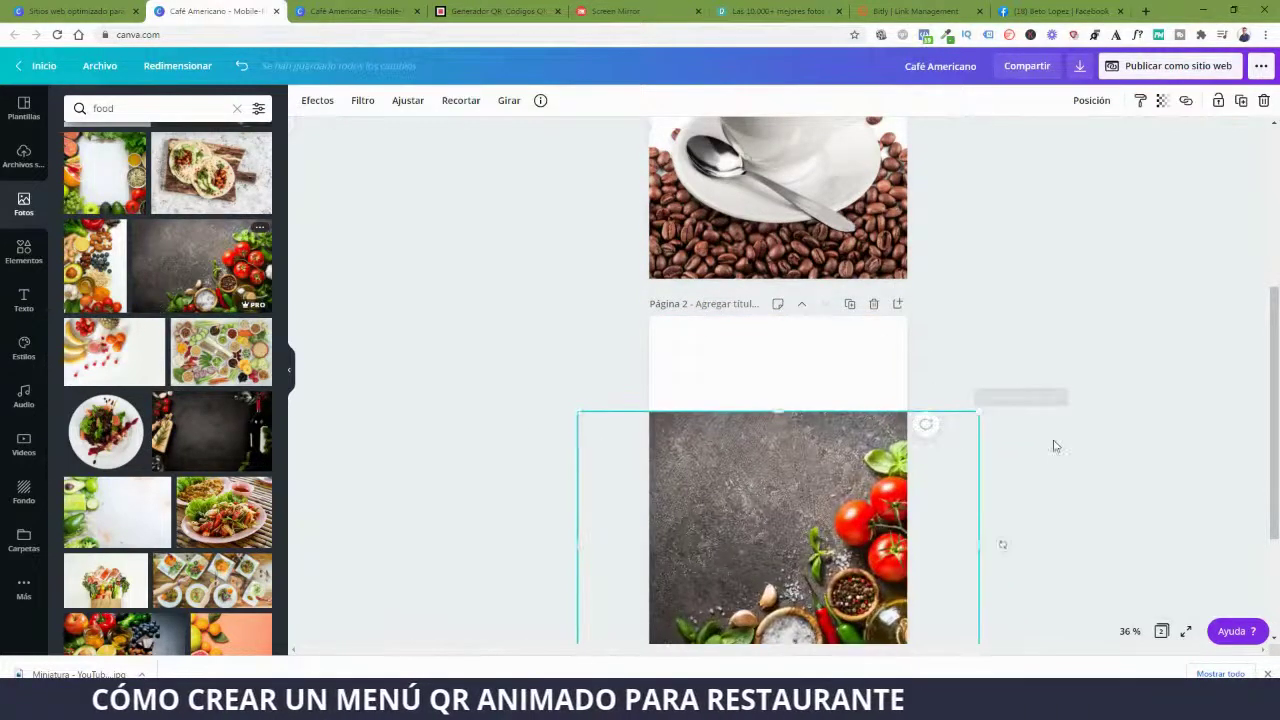
Enlarge the food photo to fill page 2's height and shift it left to show the tomatoes and oil.
scroll(1055, 444, down, 2)
drag(985, 218, 1121, 122)
drag(1066, 373, 997, 378)
click(1071, 391)
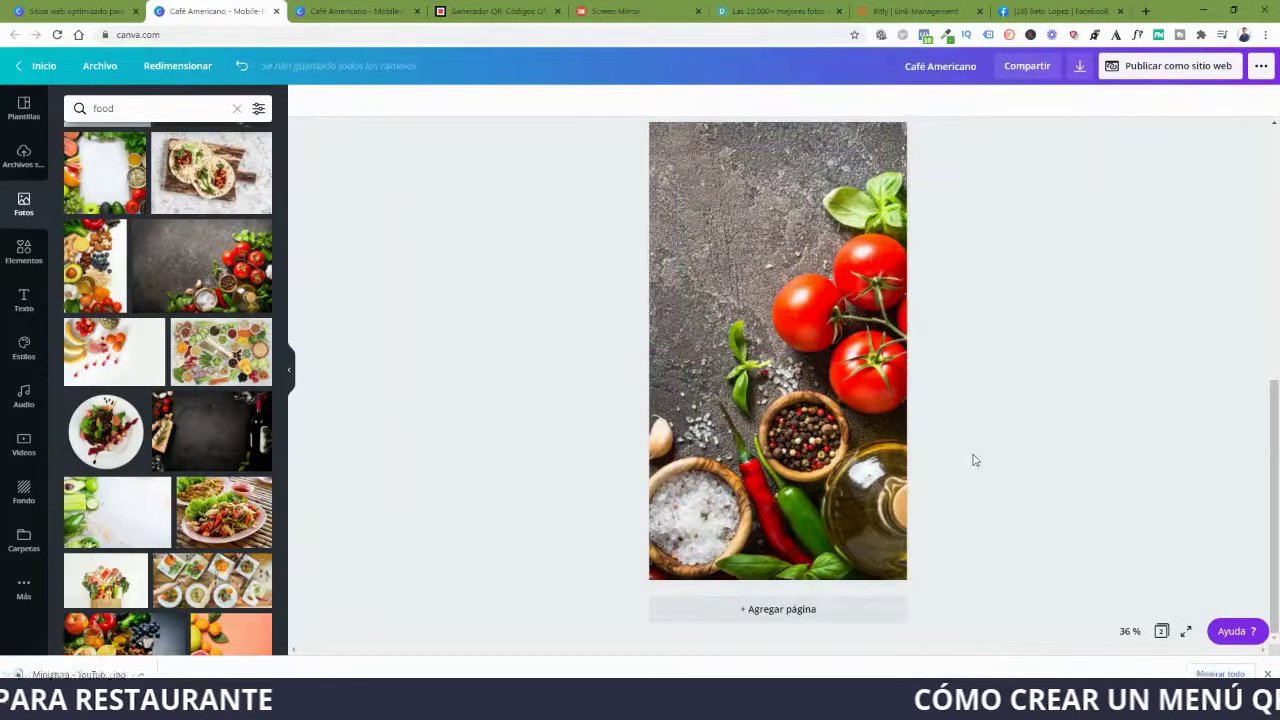
scroll(960, 430, up, 5)
scroll(980, 500, down, 3)
scroll(988, 494, up, 1)
scroll(1000, 500, down, 4)
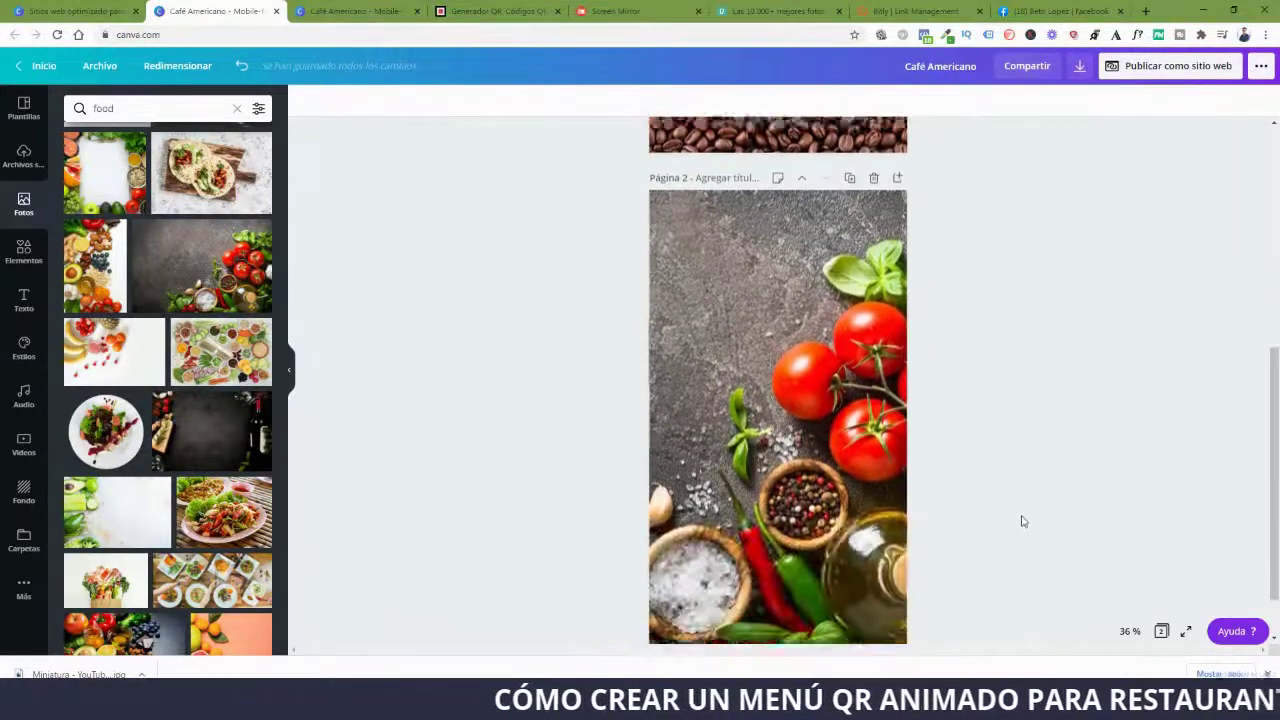
scroll(1040, 500, up, 1)
scroll(211, 503, down, 2)
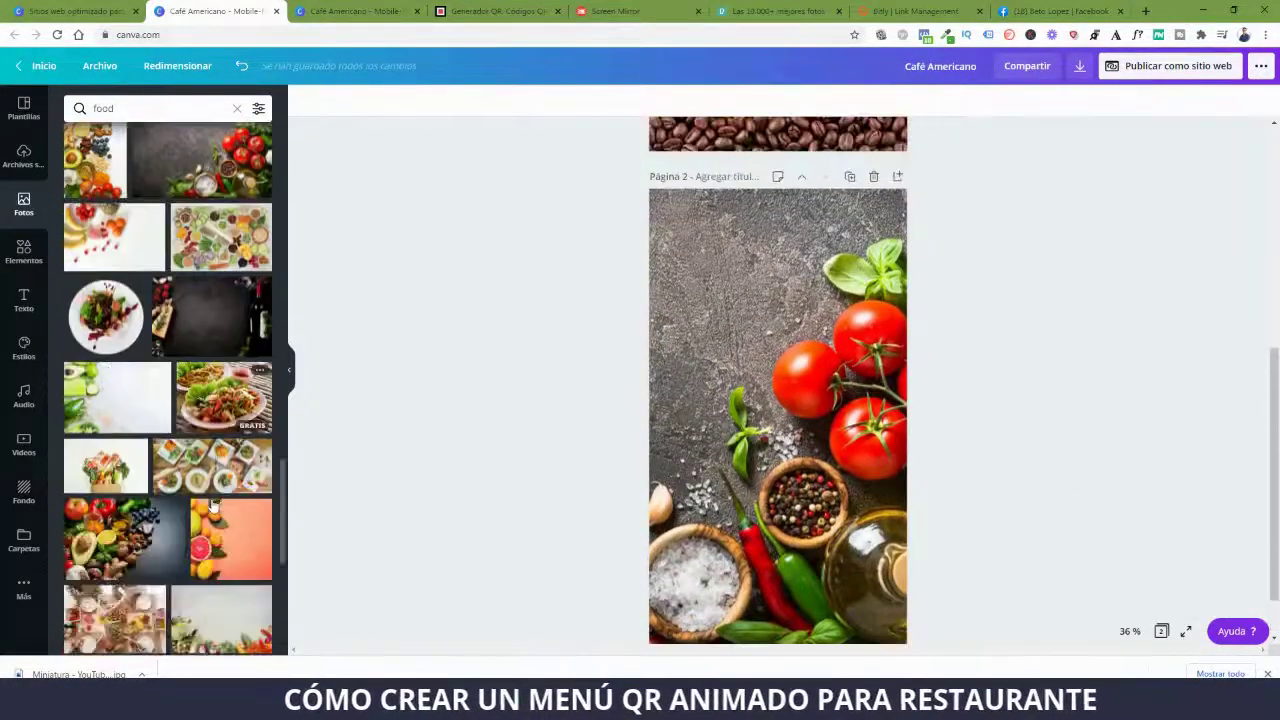
scroll(212, 503, down, 2)
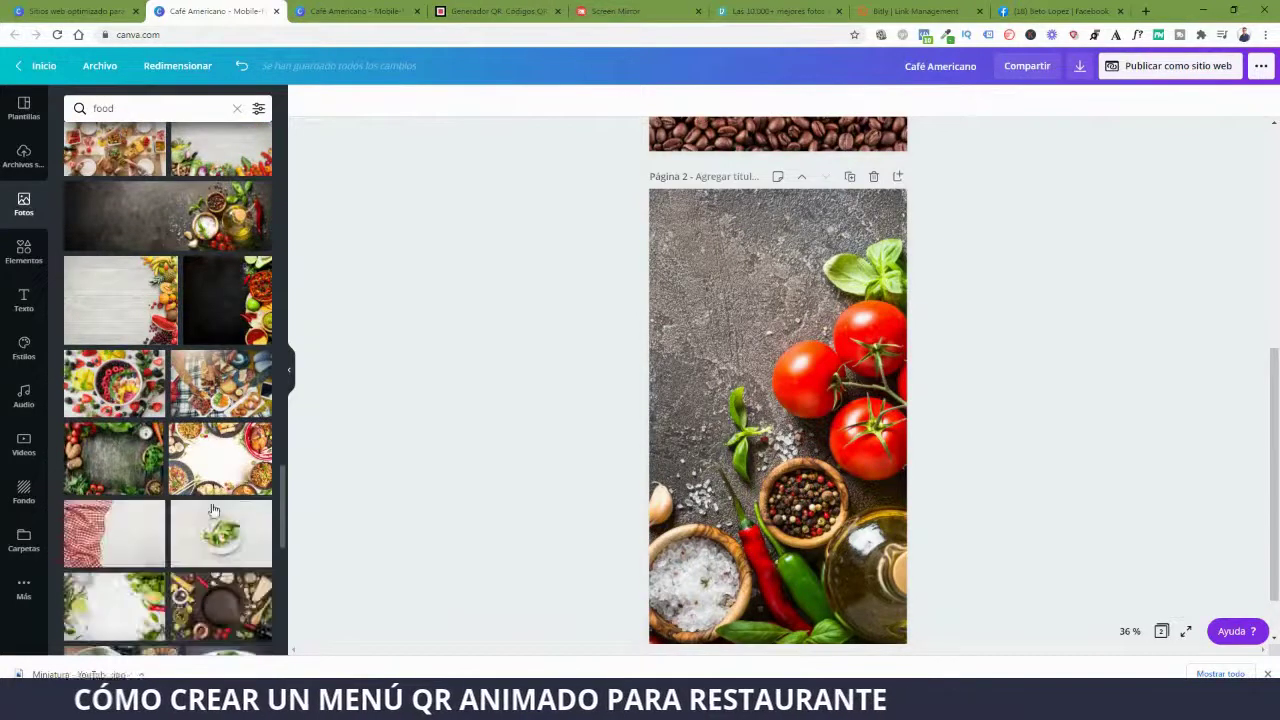
scroll(214, 508, up, 1)
scroll(190, 350, up, 3)
Search the stock photos for 'plato'.
click(139, 108)
text(plato)
key(Return)
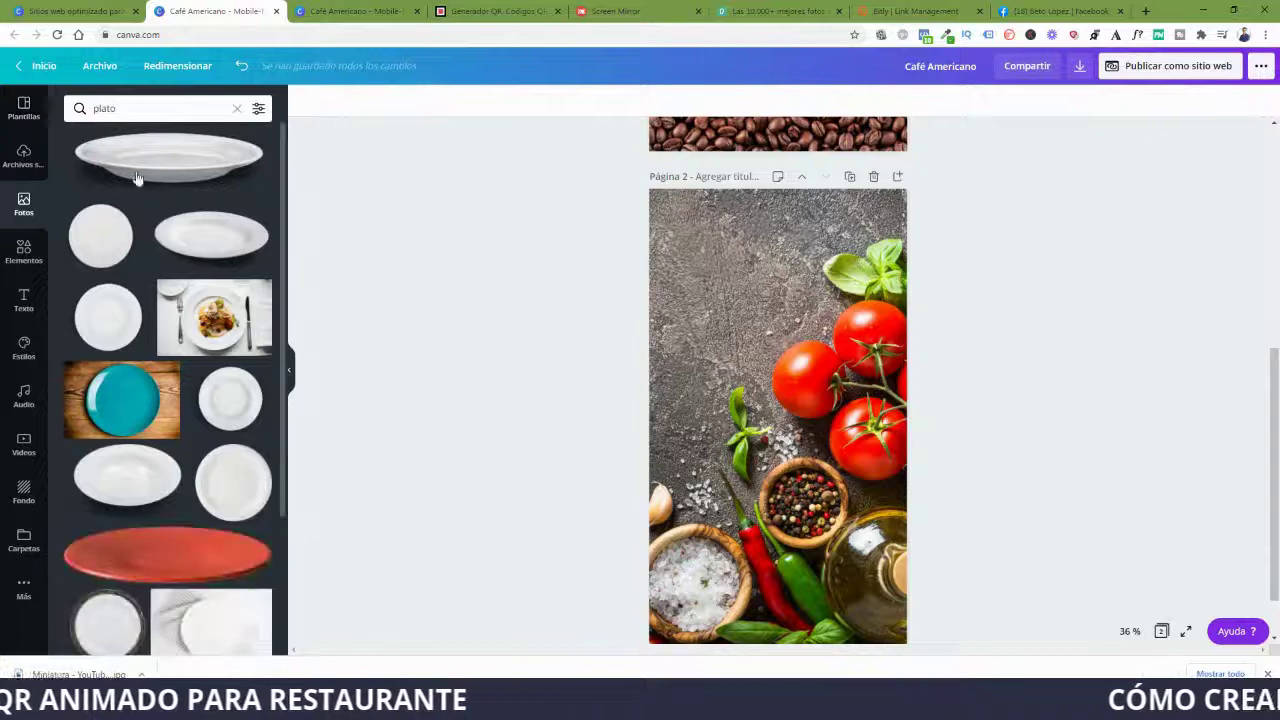
scroll(220, 505, down, 4)
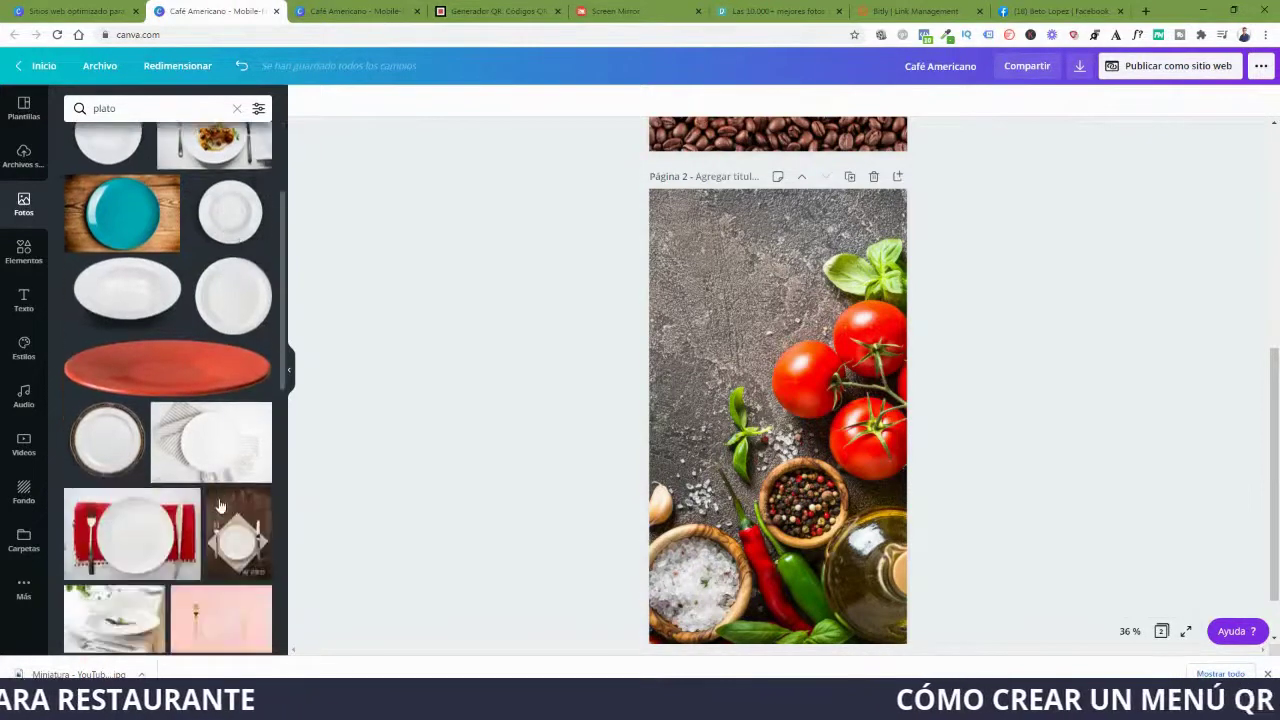
scroll(220, 505, down, 2)
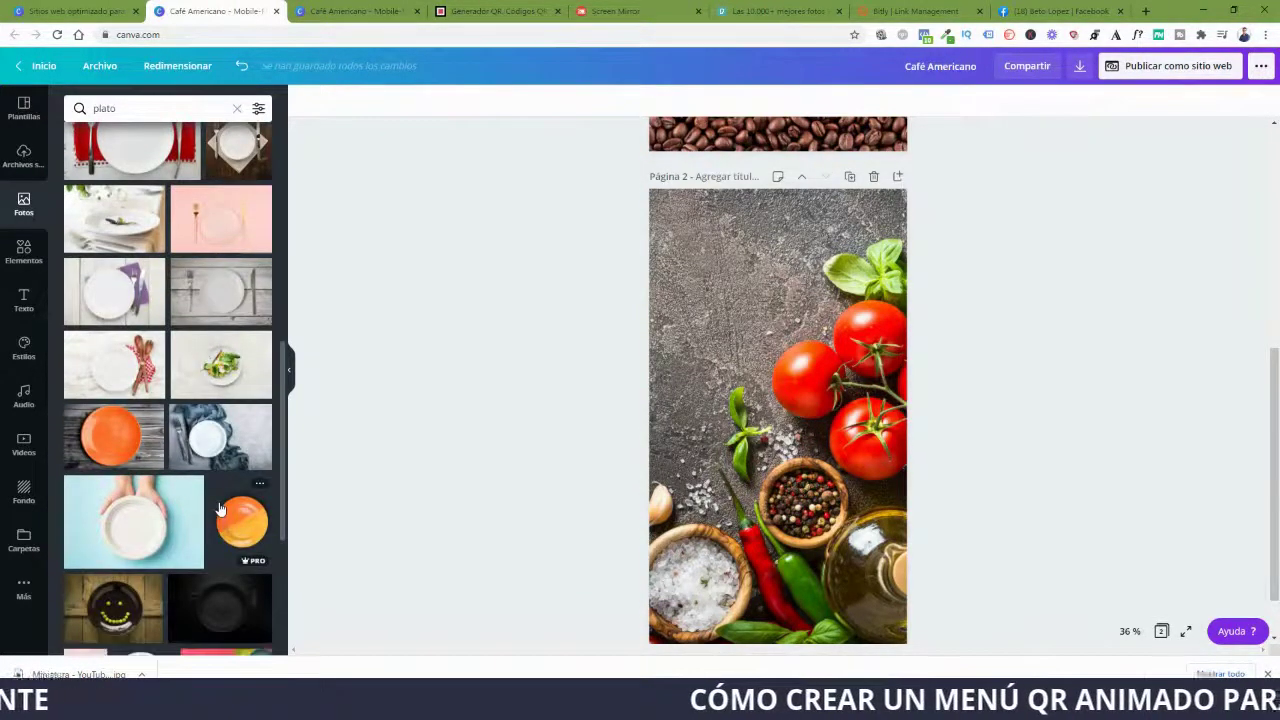
scroll(220, 510, down, 2)
Add the white salad-plate photo, enlarge it to the page width and move it lower on page 2.
click(141, 478)
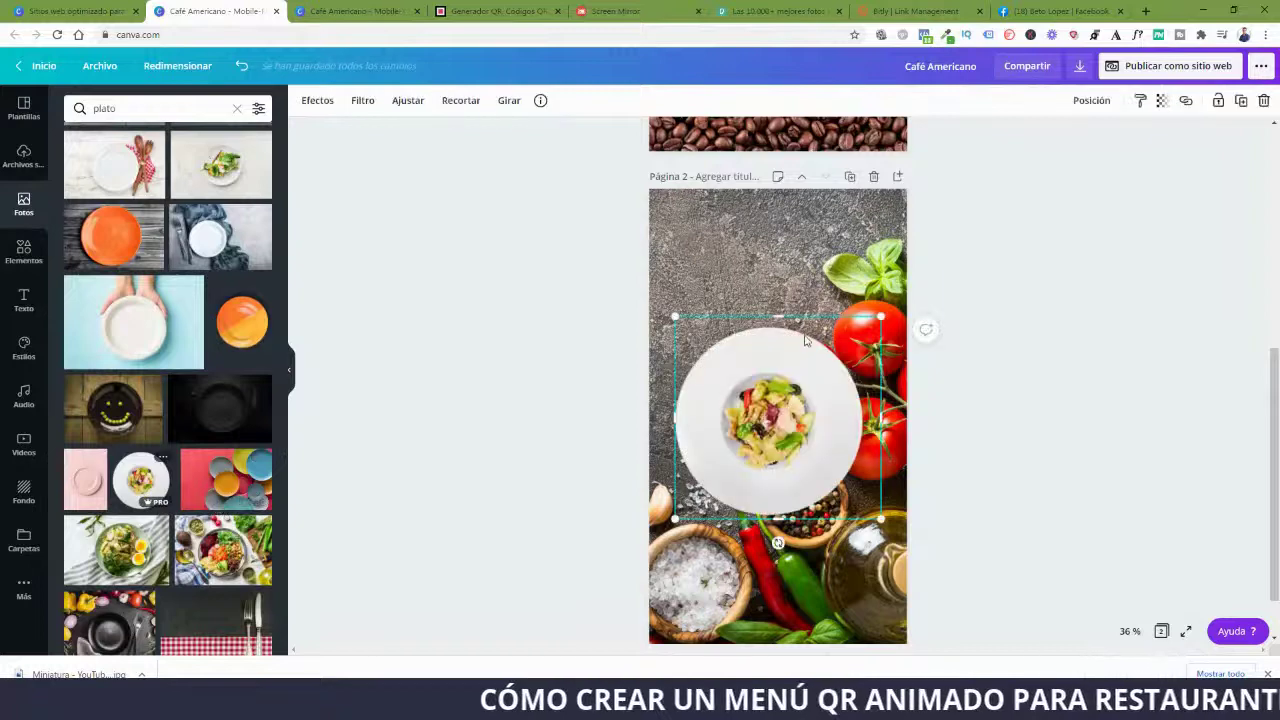
drag(888, 318, 907, 292)
drag(838, 446, 849, 486)
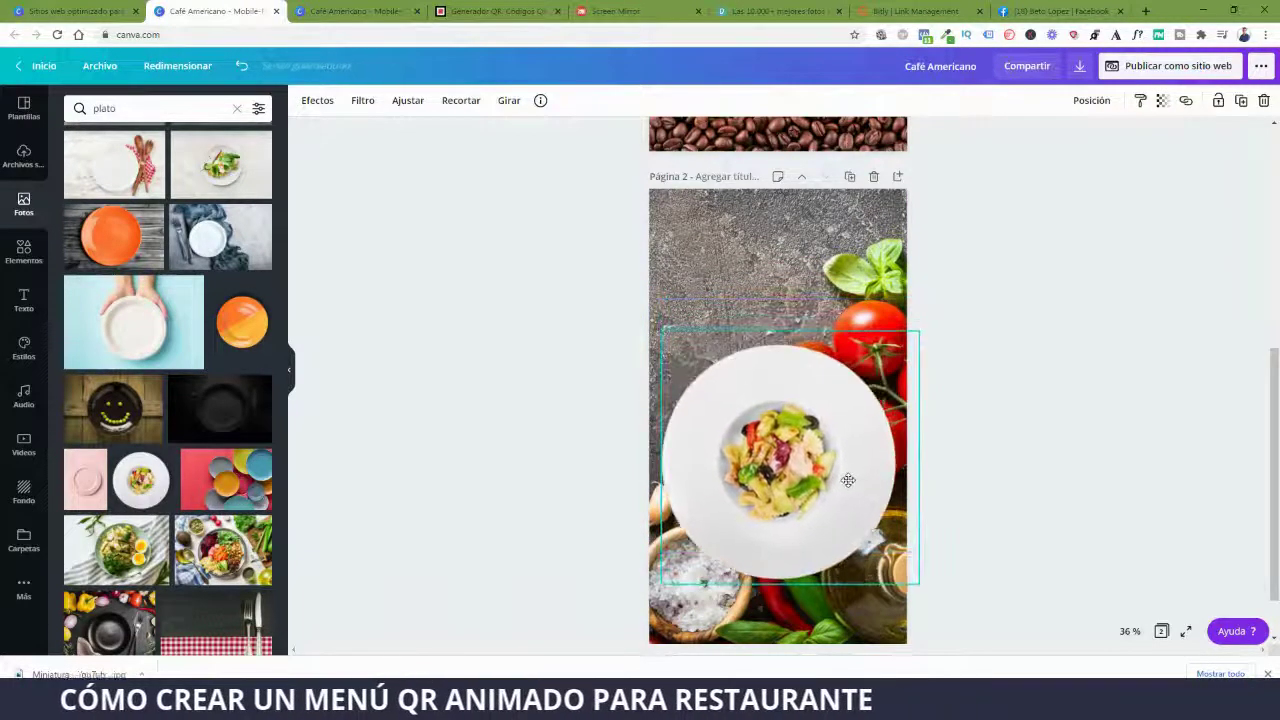
click(504, 408)
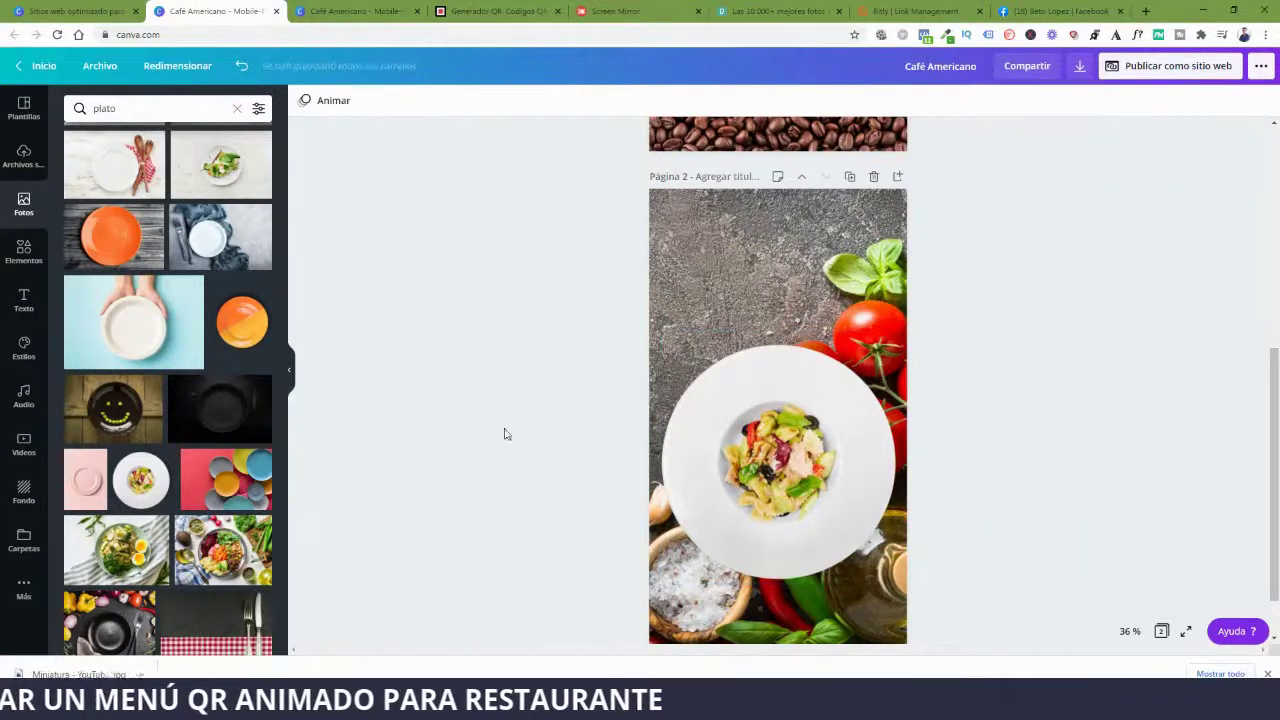
Copy the Café Americano title onto page 2 and retype it as 'Ensaladas Saludables'.
scroll(1008, 422, up, 5)
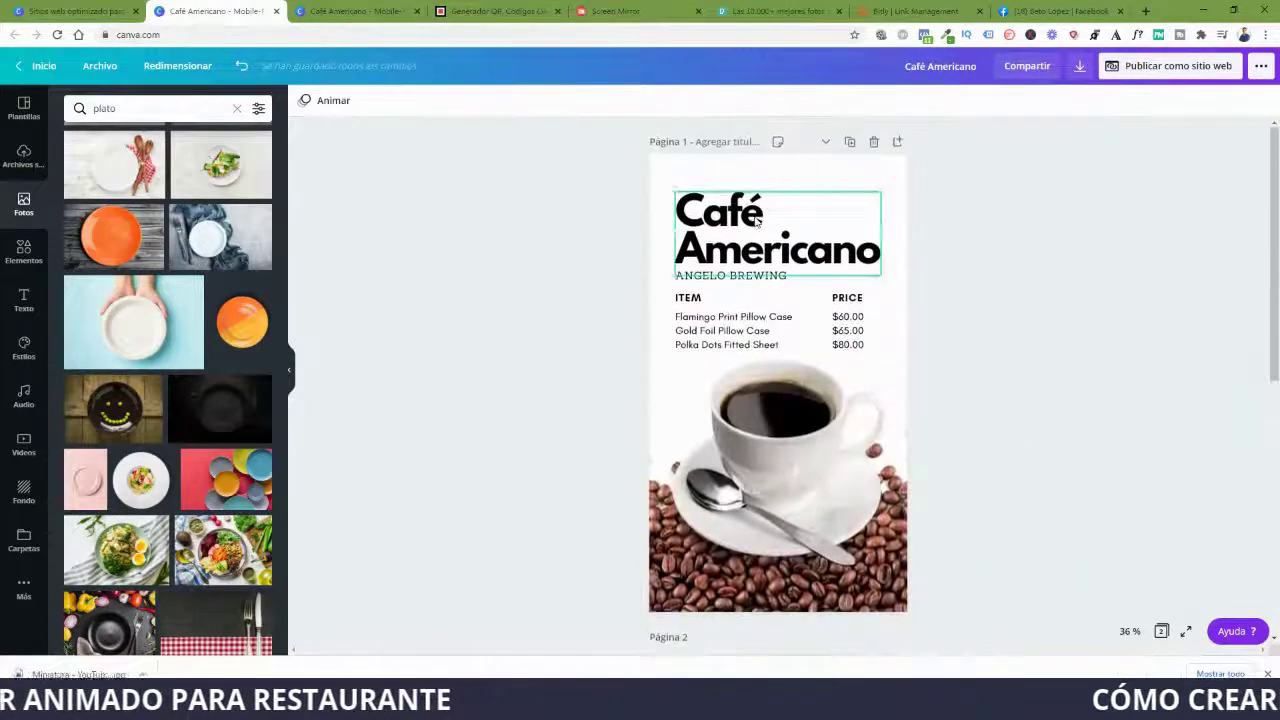
click(817, 200)
scroll(1095, 412, down, 2)
scroll(1095, 412, down, 3)
click(795, 380)
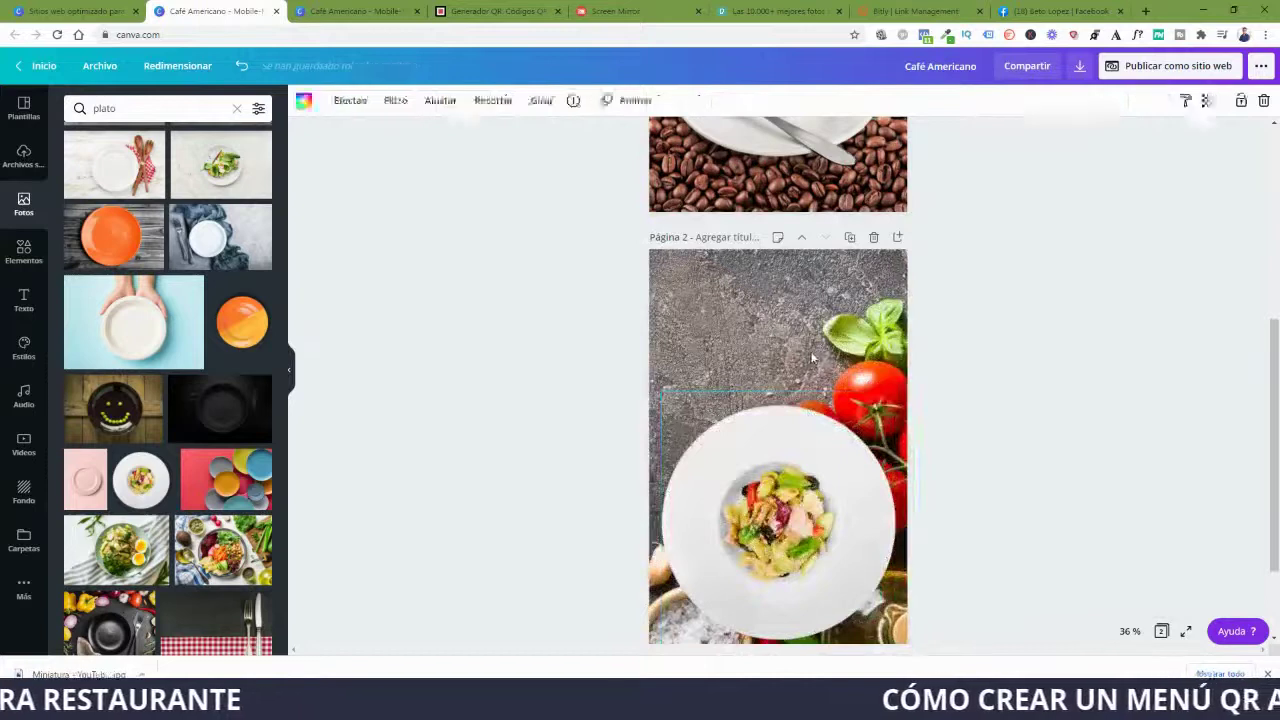
text(Café Americano)
double_click(745, 322)
text(Ensalads)
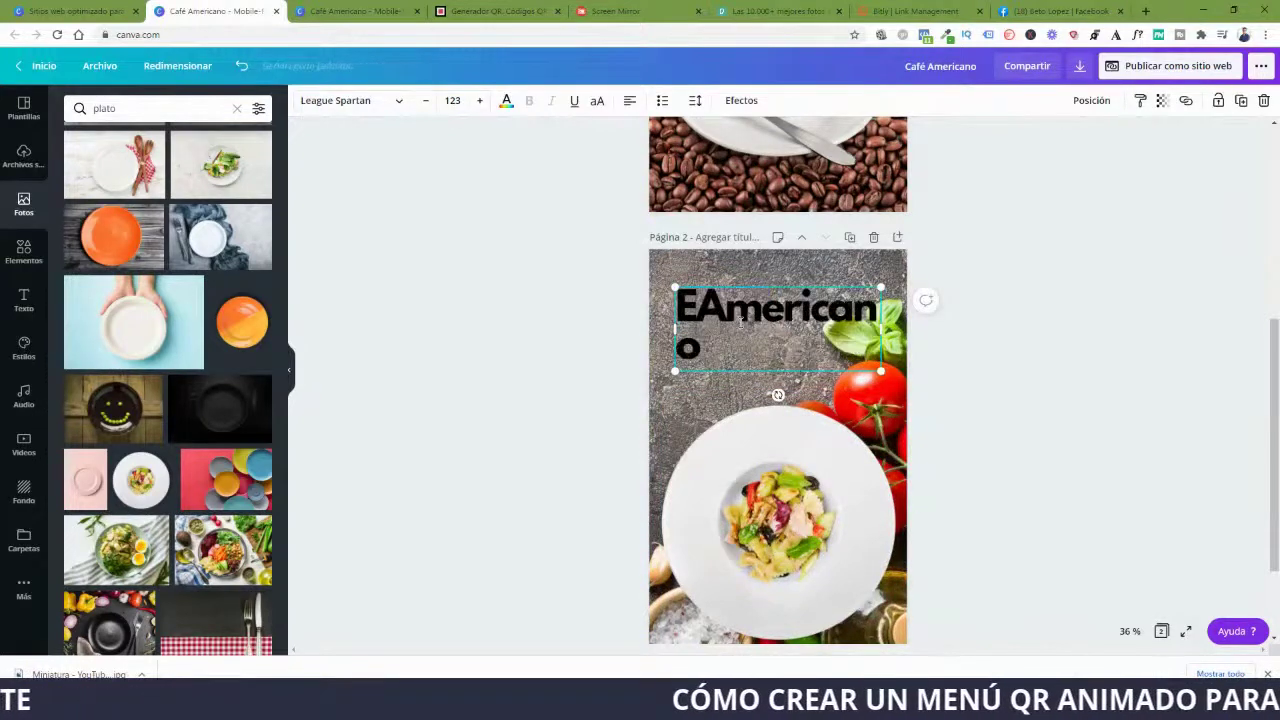
key(BackSpace)
text(as)
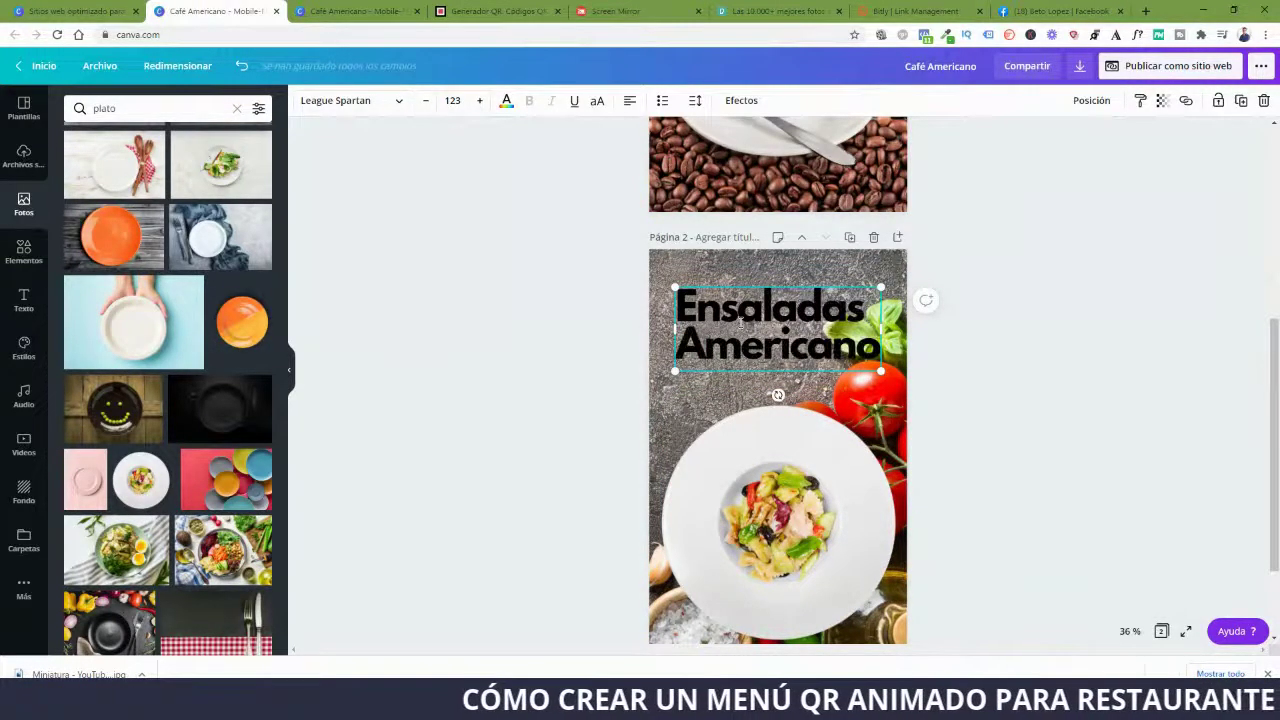
double_click(769, 360)
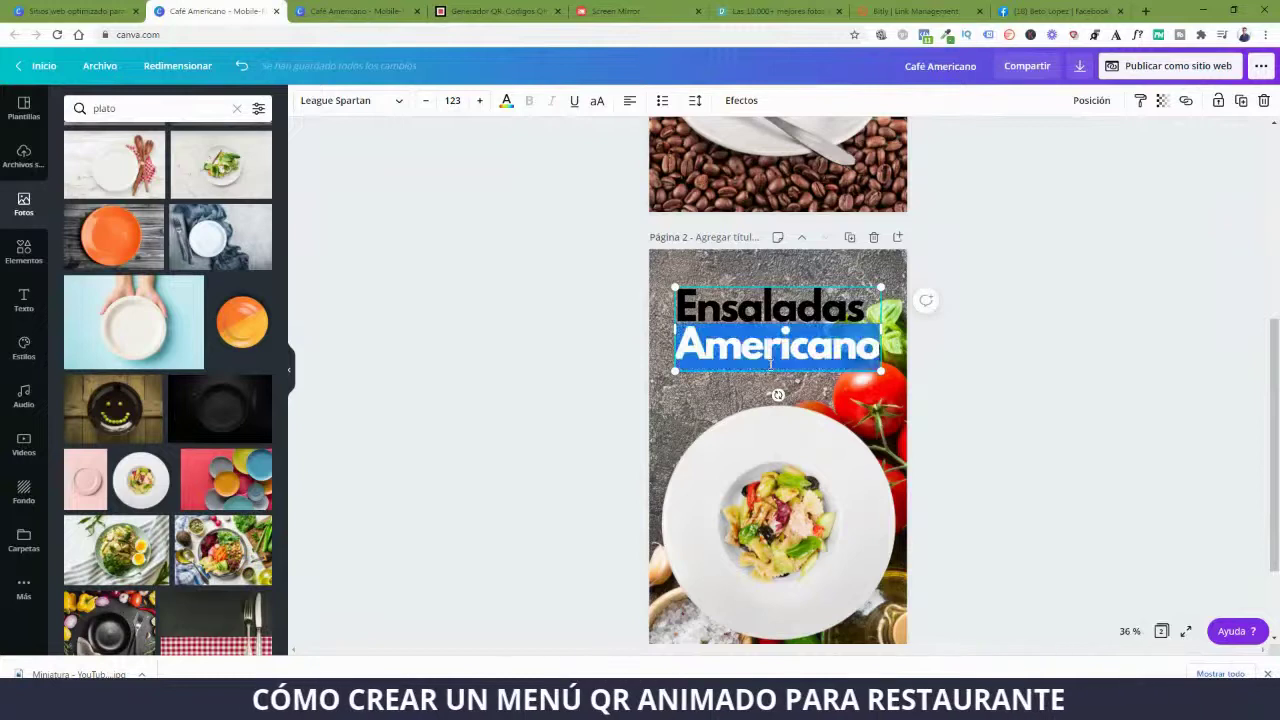
text(Saludables)
Nudge the Ensaladas Saludables title slightly higher and make its text white.
drag(778, 330, 778, 317)
click(507, 100)
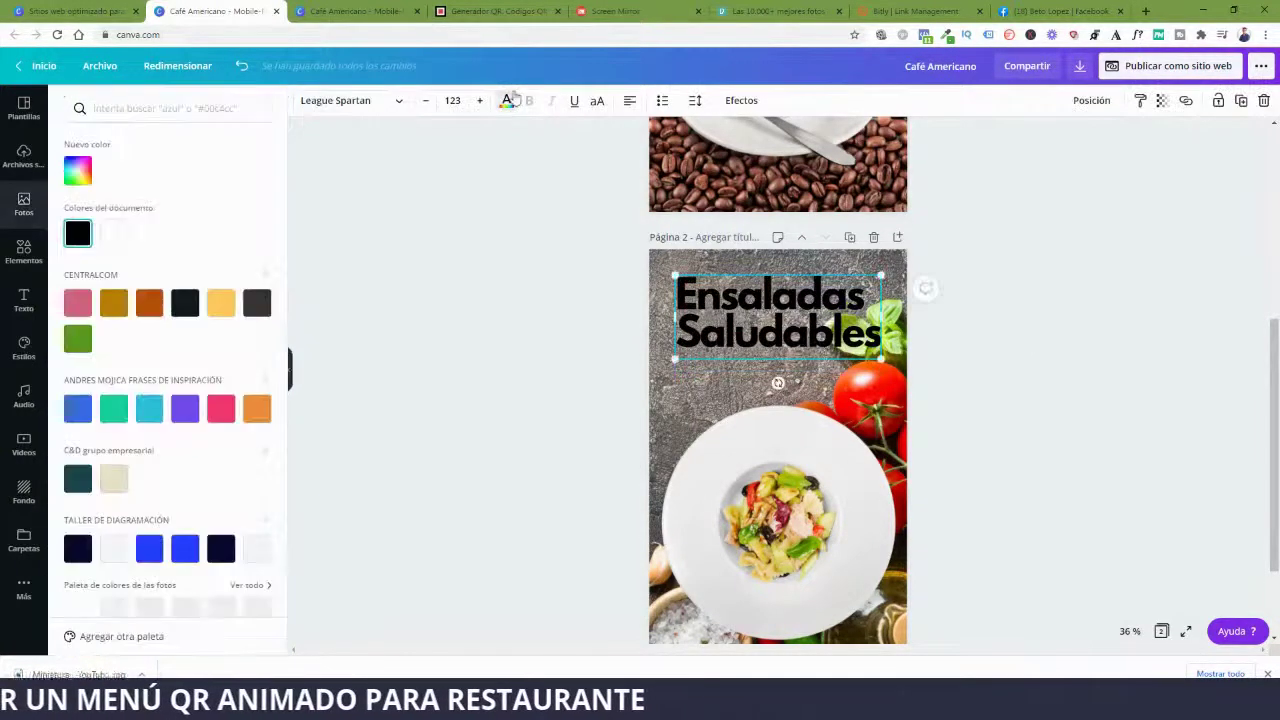
click(118, 237)
click(1083, 357)
Give the title the Flotante effect at intensity 84 and move it slightly higher.
click(836, 358)
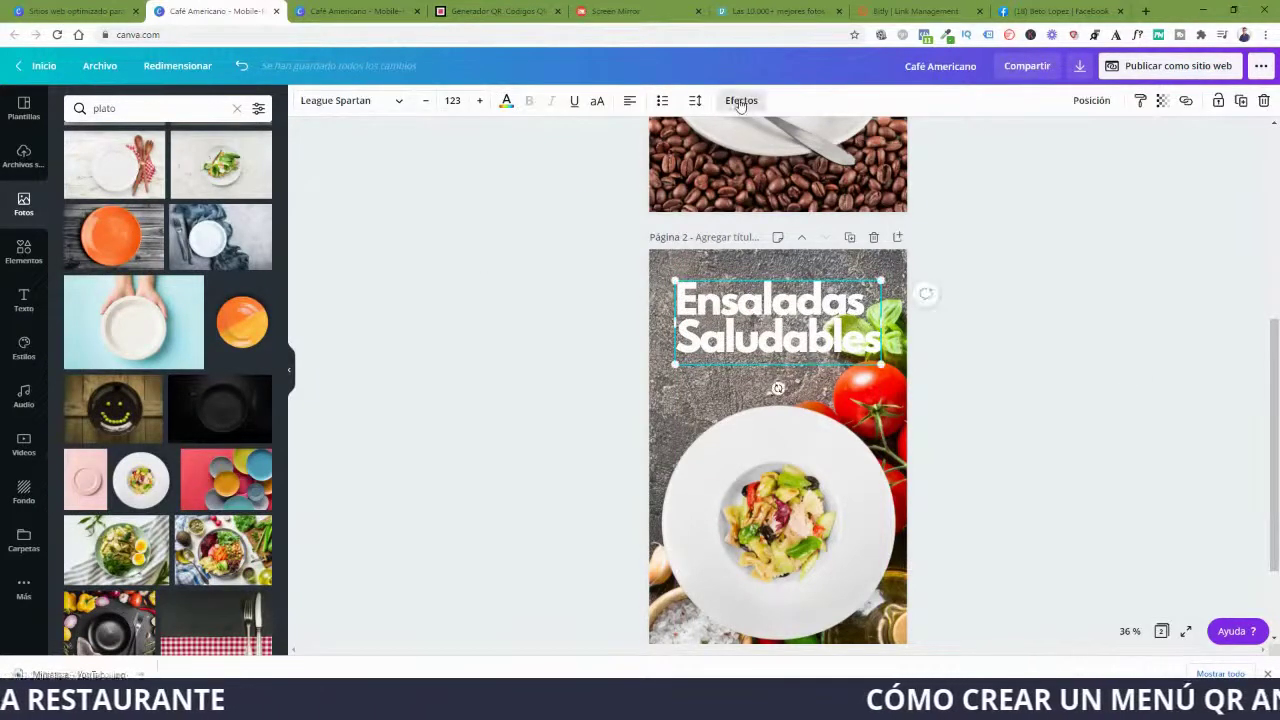
click(741, 100)
click(238, 168)
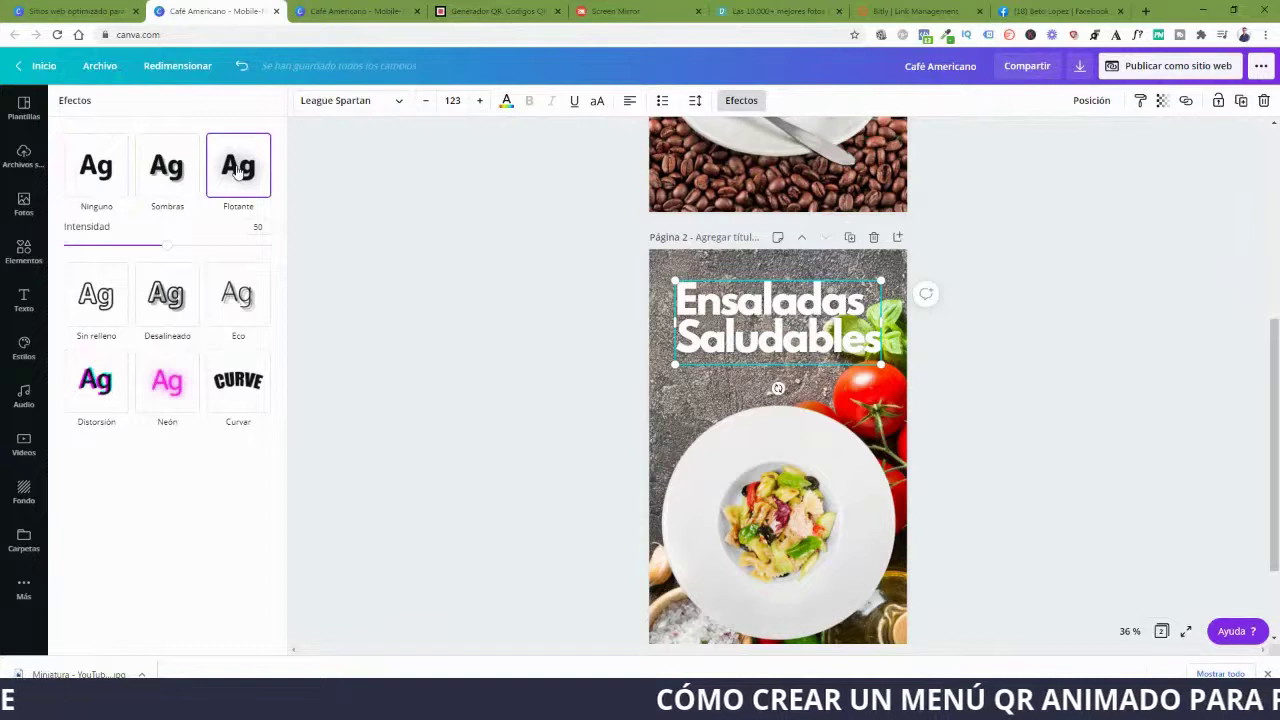
click(238, 382)
click(250, 172)
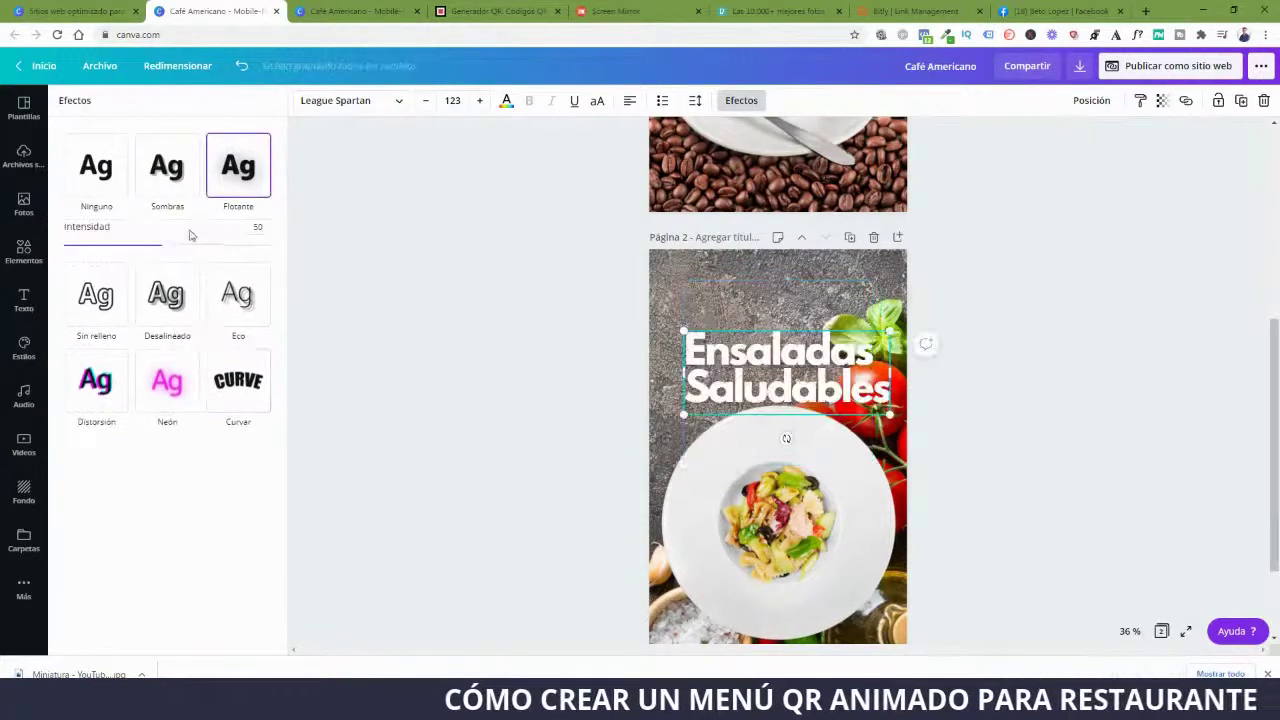
drag(170, 250, 238, 246)
drag(756, 386, 752, 339)
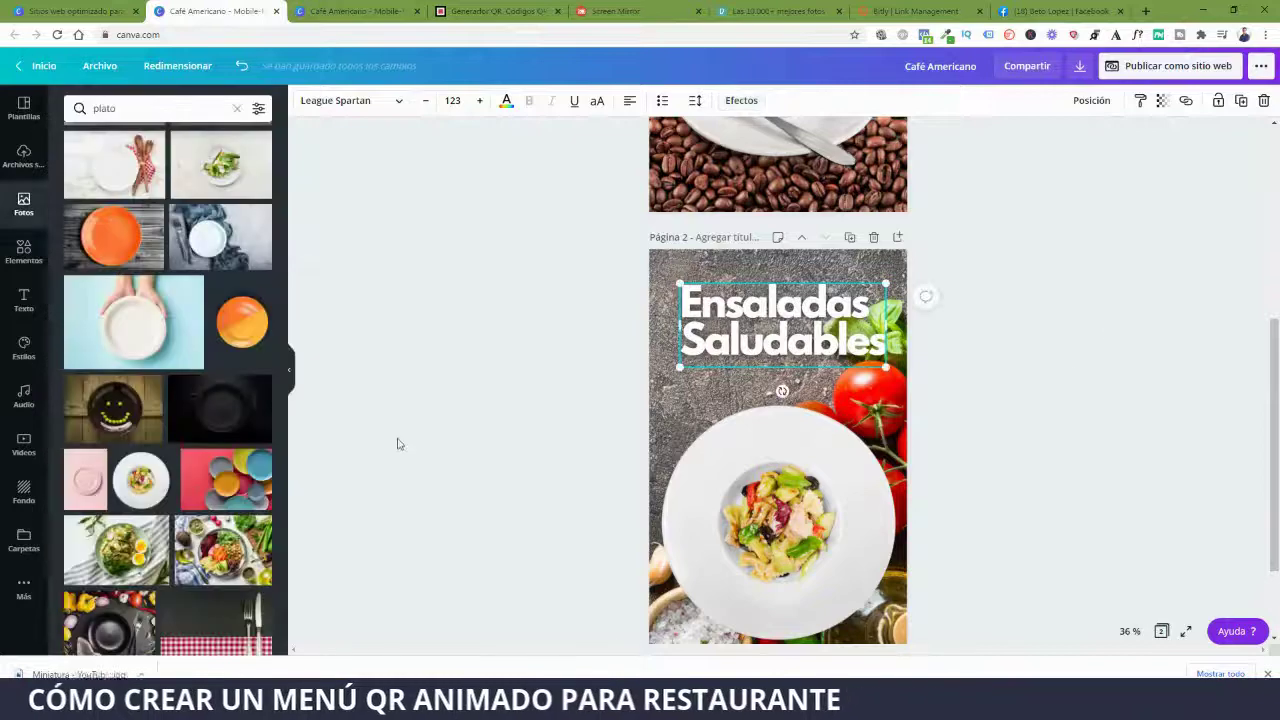
click(450, 441)
scroll(1023, 534, up, 4)
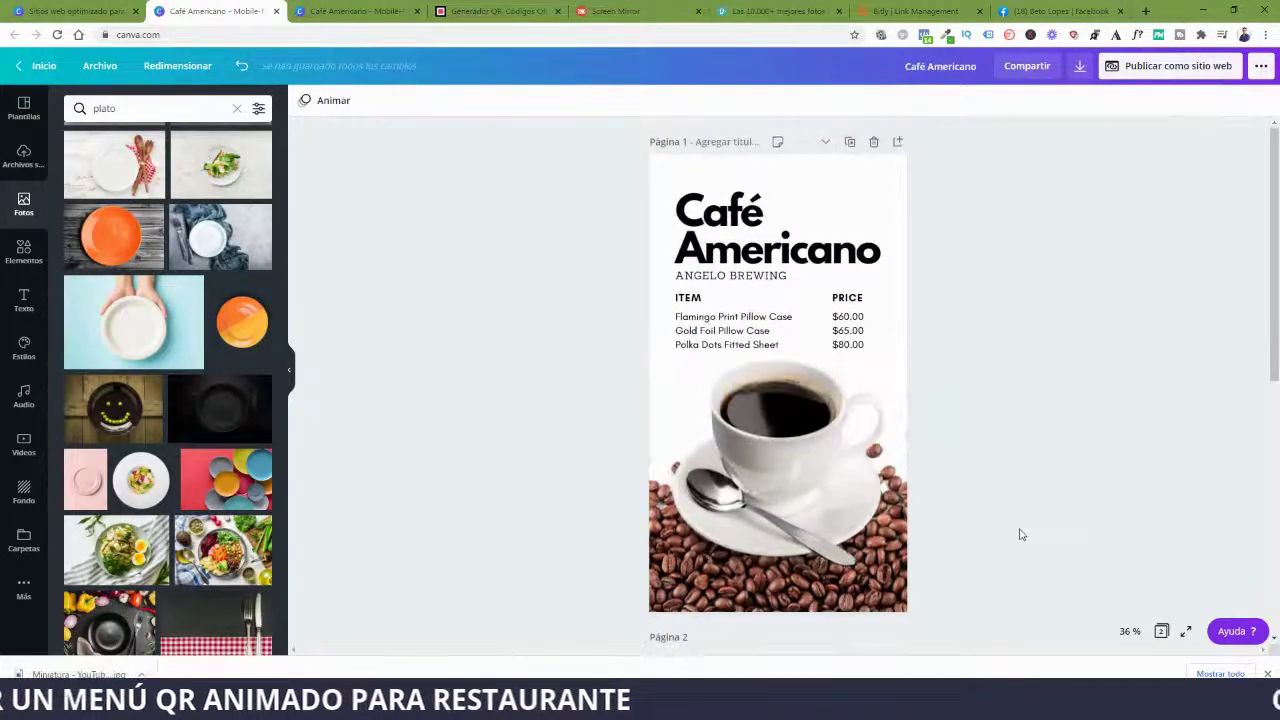
Add a third page and place an enlarged salad plate photo low on it.
scroll(1020, 534, down, 5)
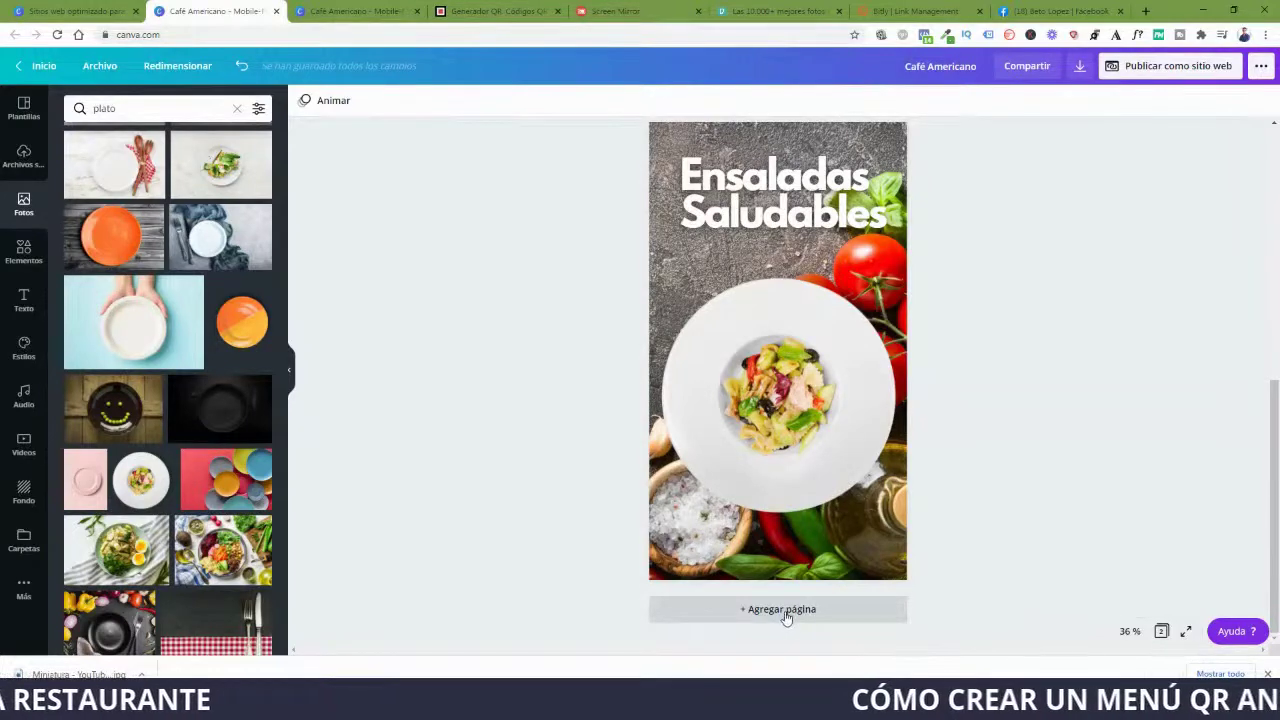
click(786, 615)
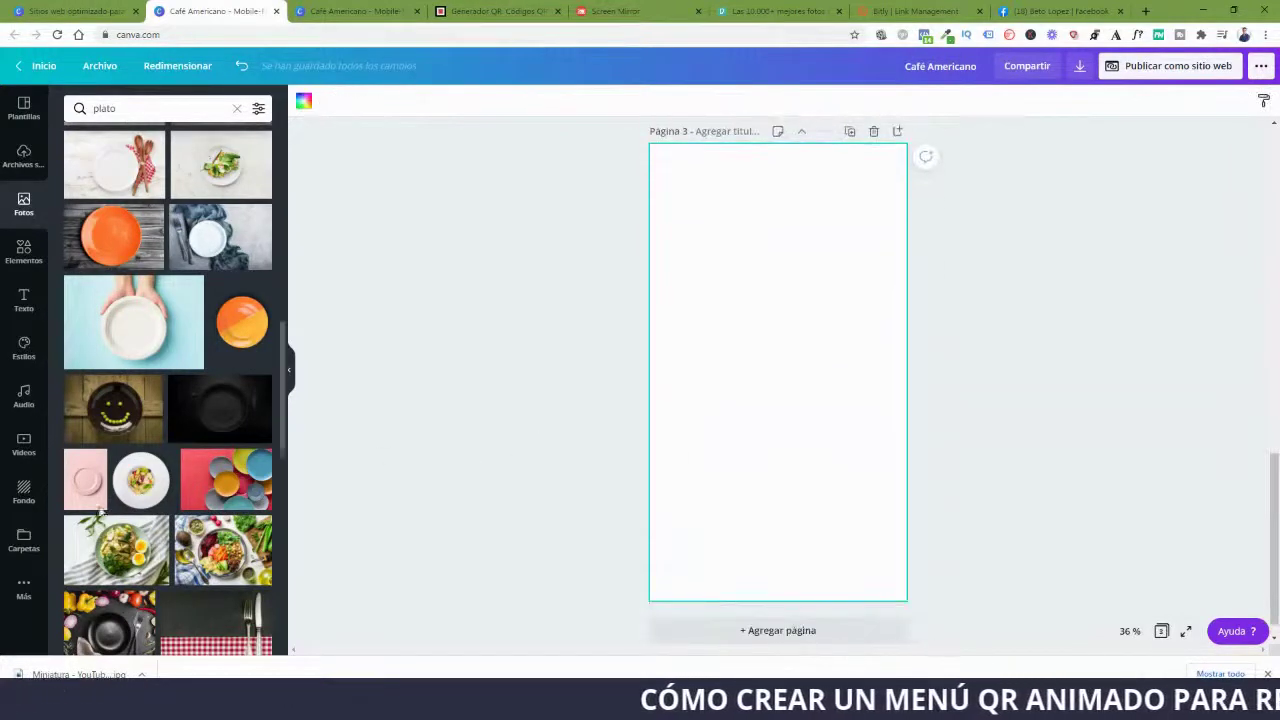
scroll(166, 538, down, 3)
scroll(165, 538, down, 3)
click(120, 380)
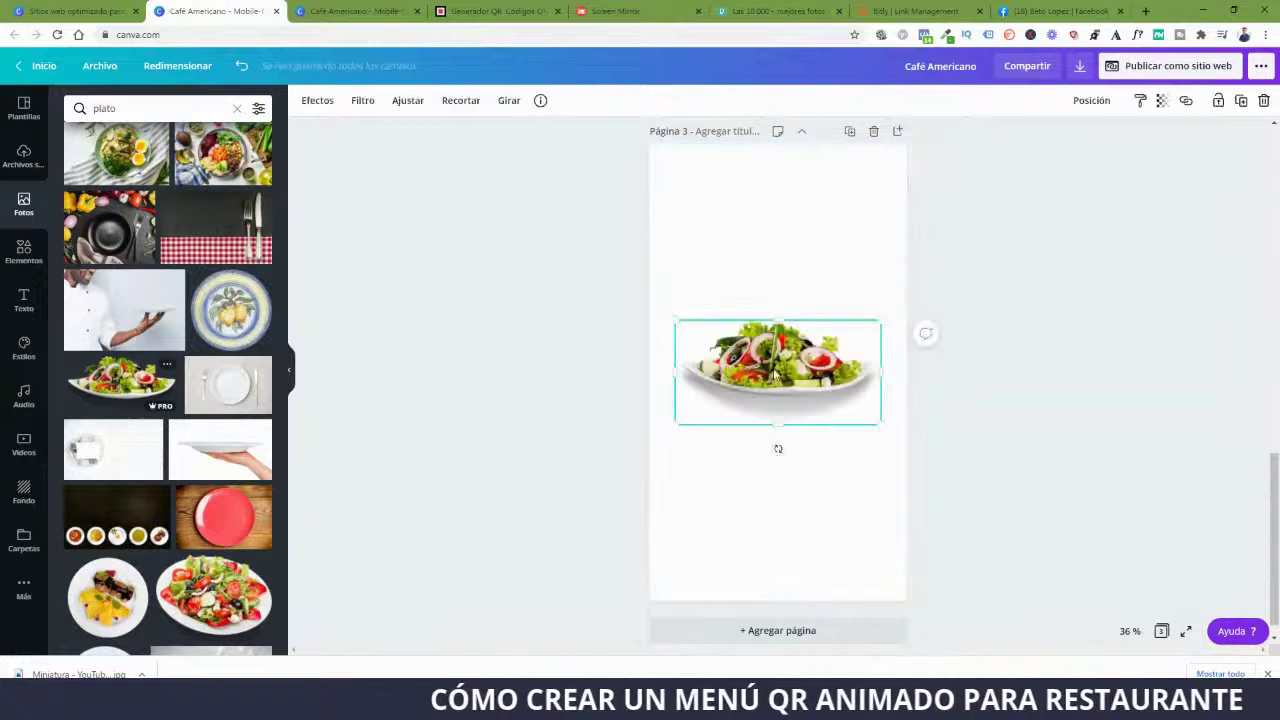
drag(871, 319, 911, 306)
drag(801, 370, 805, 494)
Search photos for 'restaurante' and stretch the restaurant interior photo to fill page 3.
scroll(200, 450, down, 5)
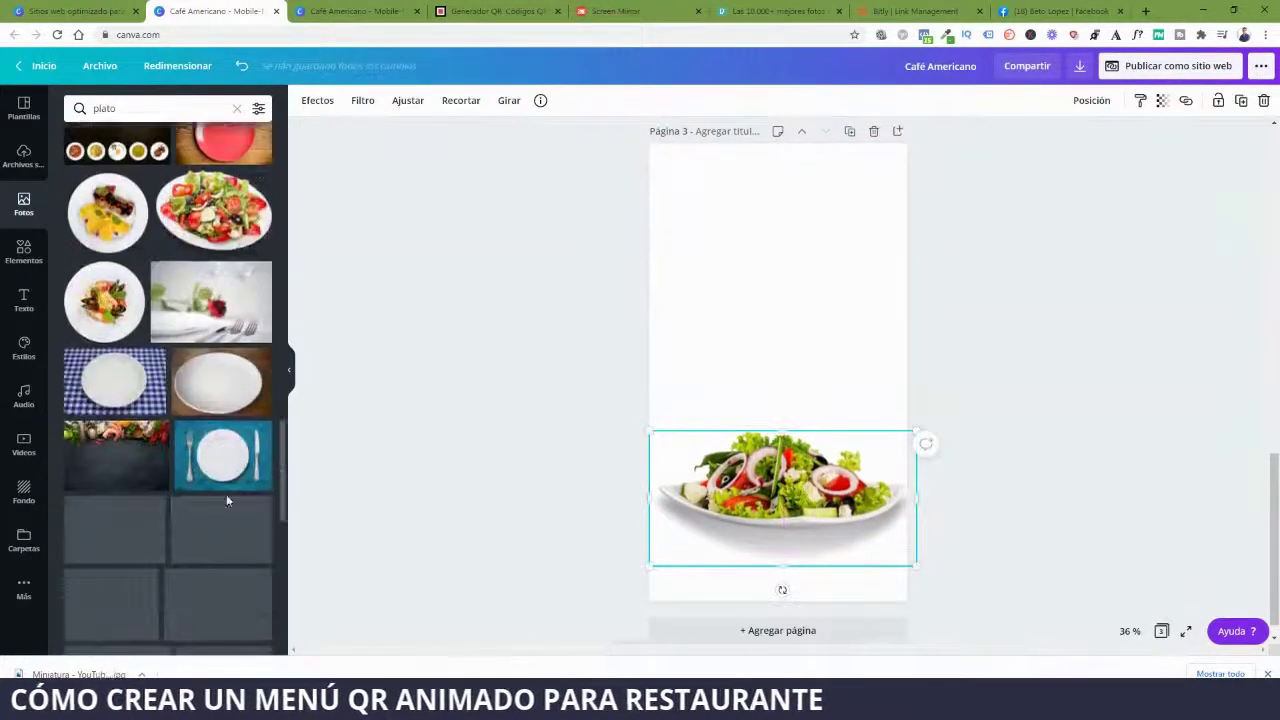
scroll(170, 400, up, 5)
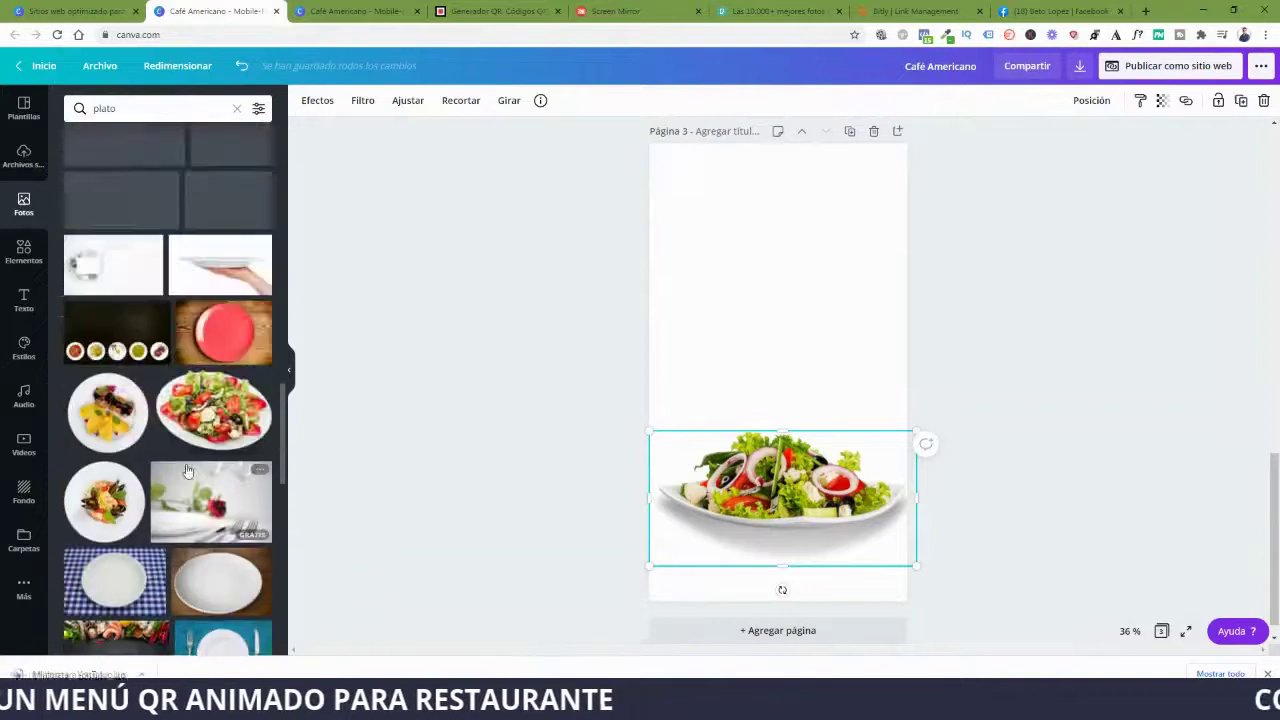
double_click(136, 110)
text(restaurante)
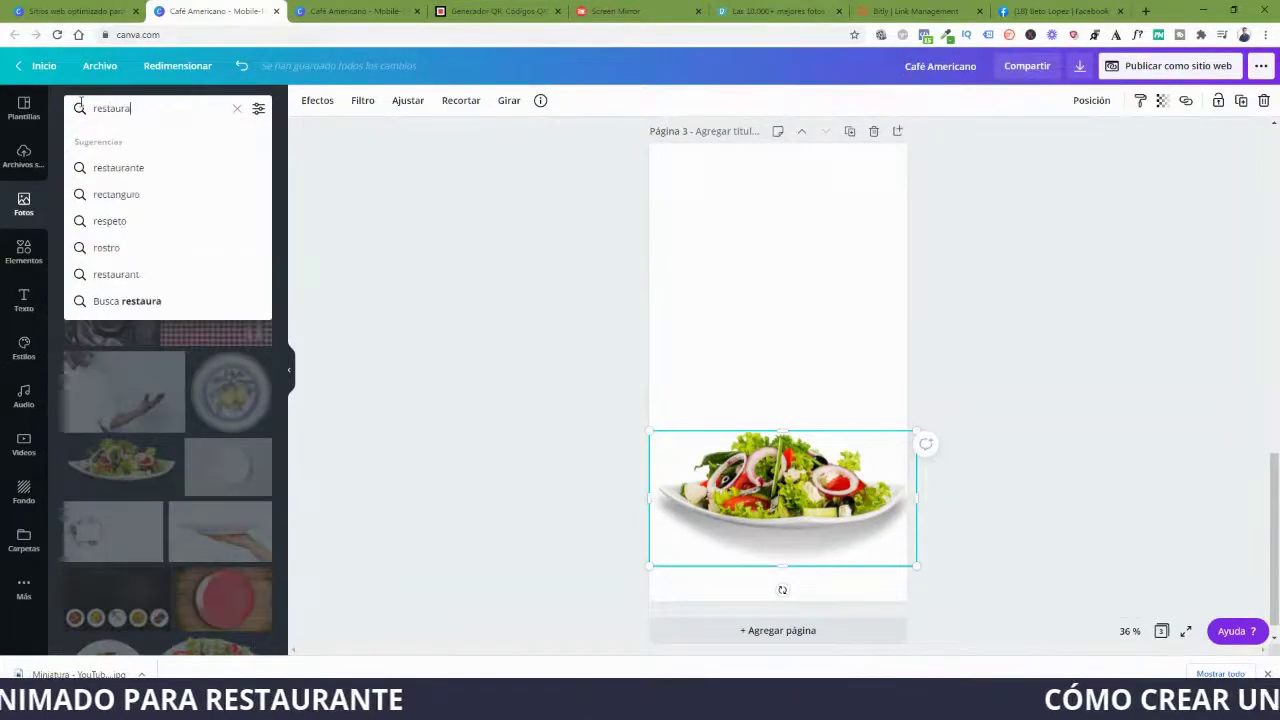
key(Return)
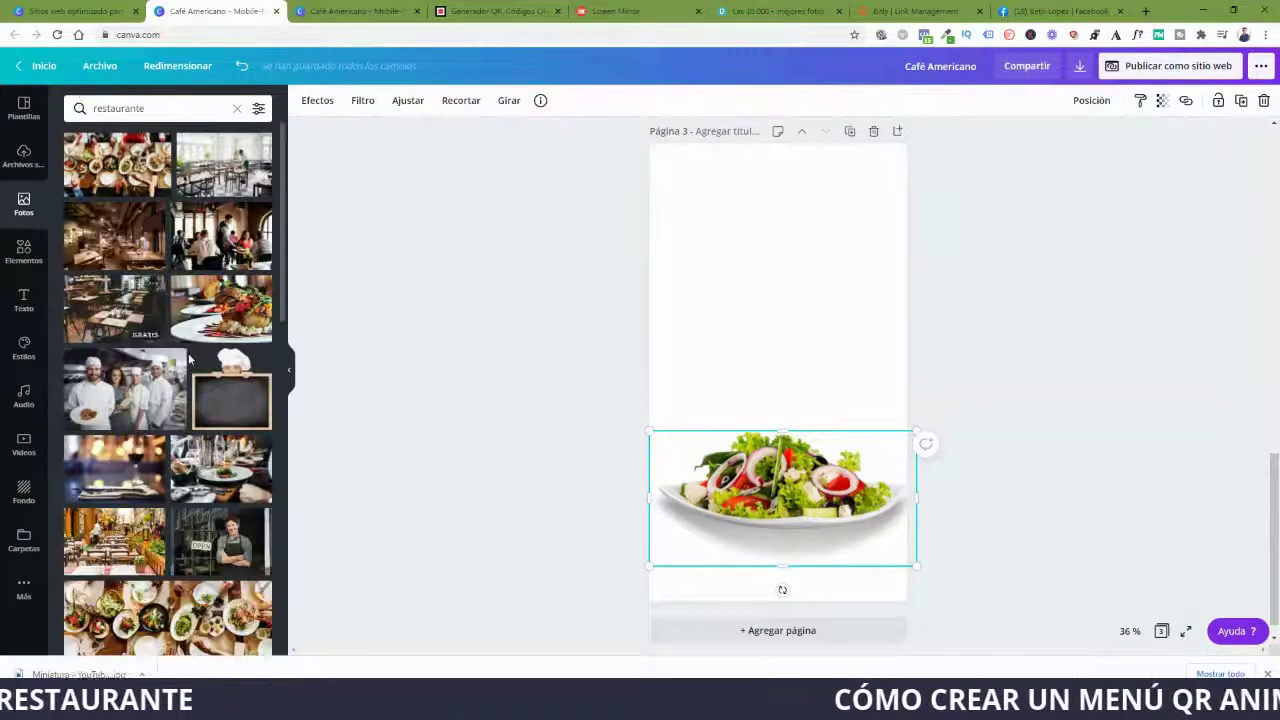
click(140, 250)
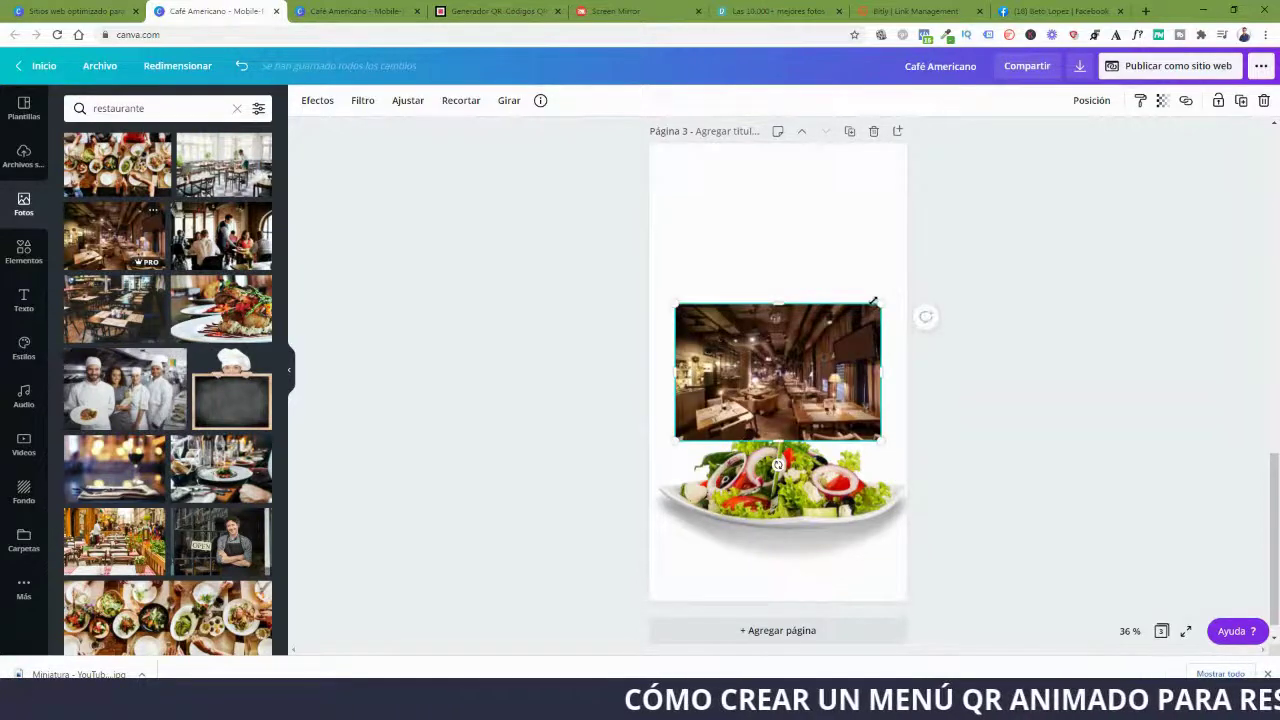
drag(899, 287, 1100, 108)
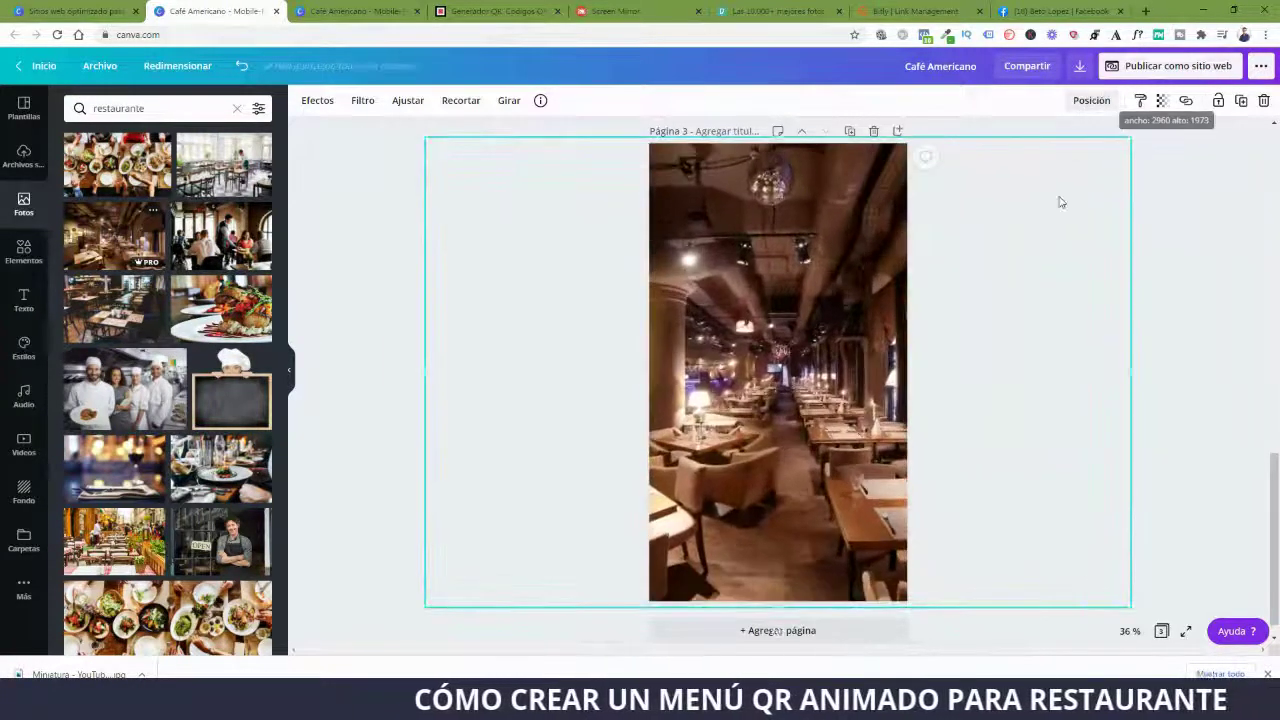
Send the restaurant photo behind the salad and move the salad slightly lower.
click(1095, 108)
click(1056, 146)
click(1139, 333)
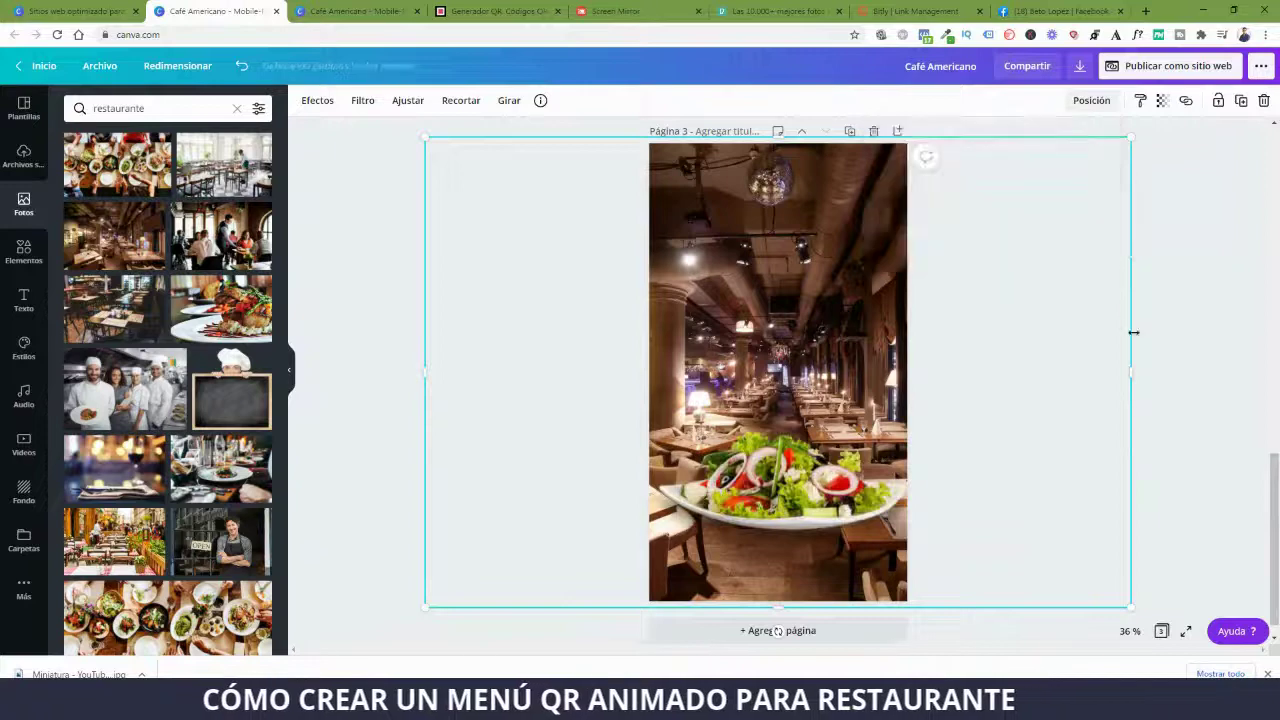
click(1165, 331)
drag(748, 495, 801, 510)
click(100, 108)
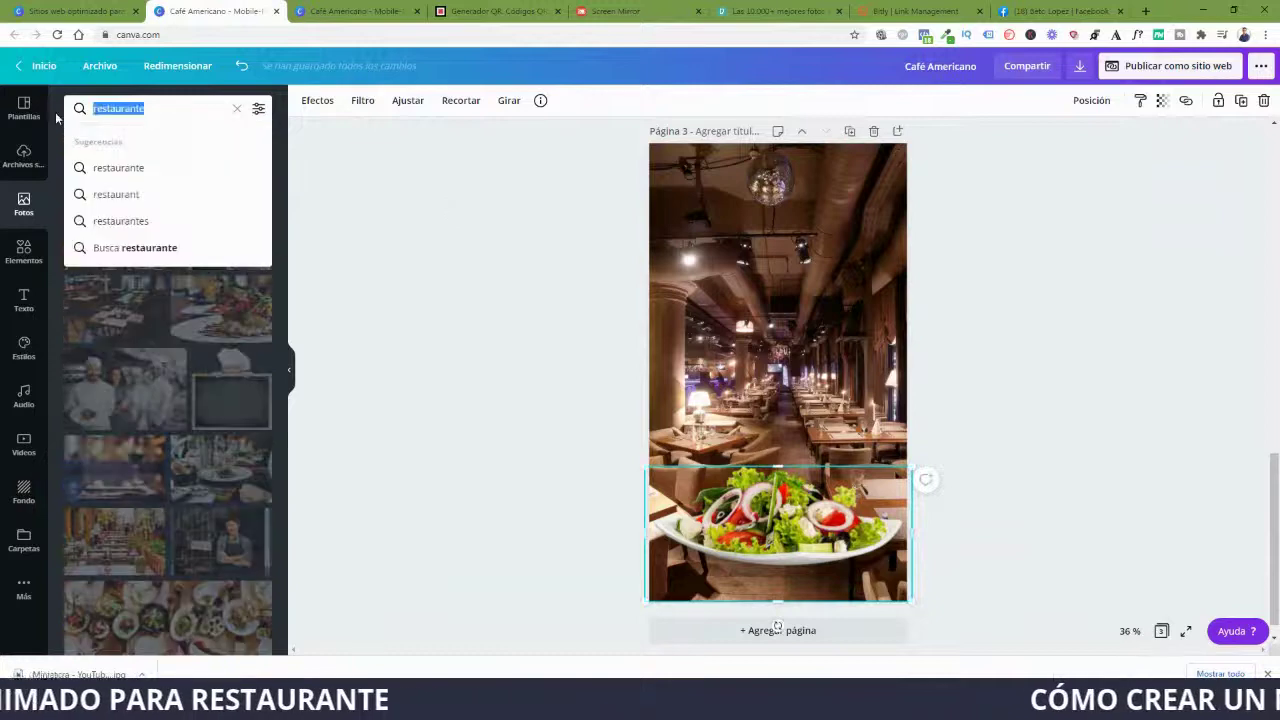
text(cheff)
key(Return)
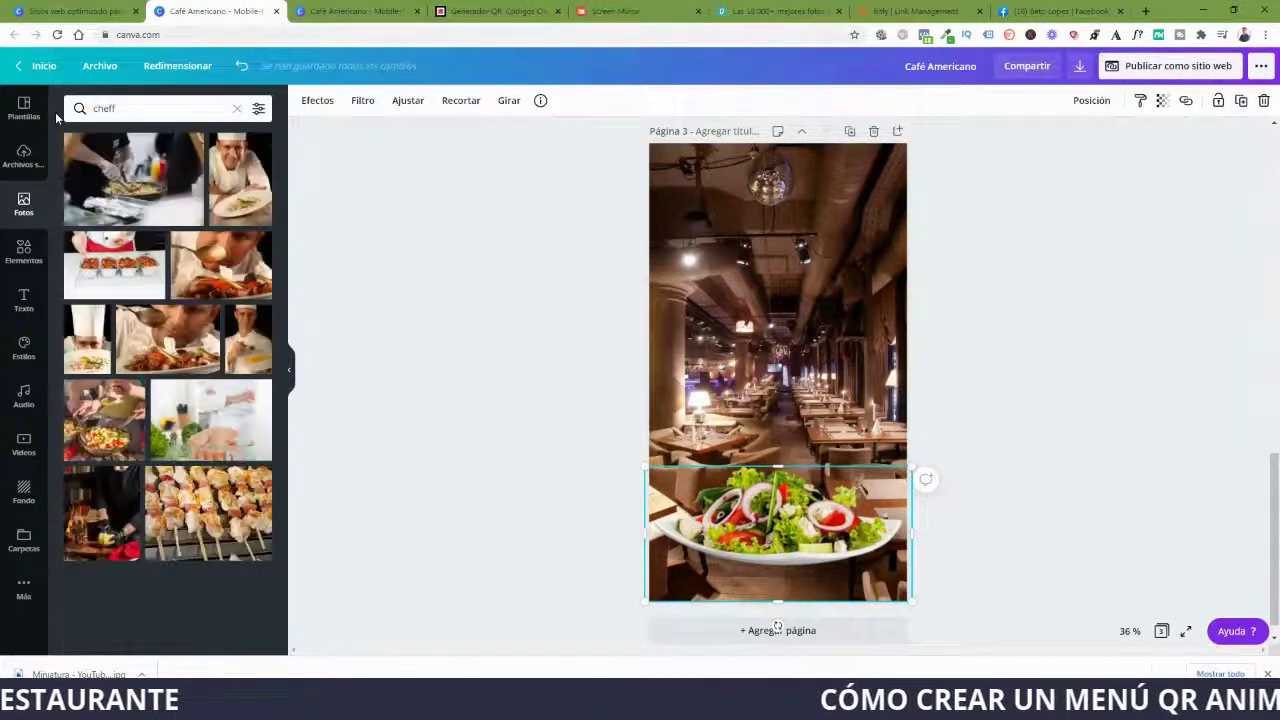
scroll(213, 515, down, 10)
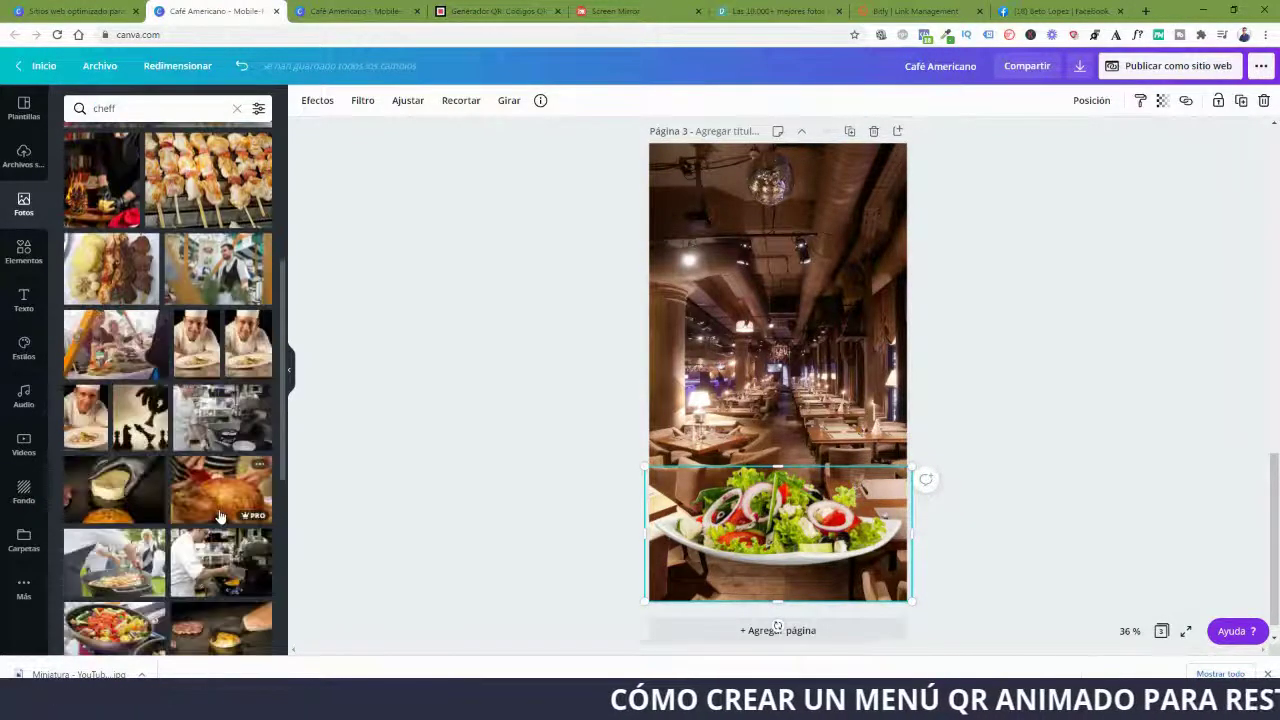
scroll(218, 512, down, 8)
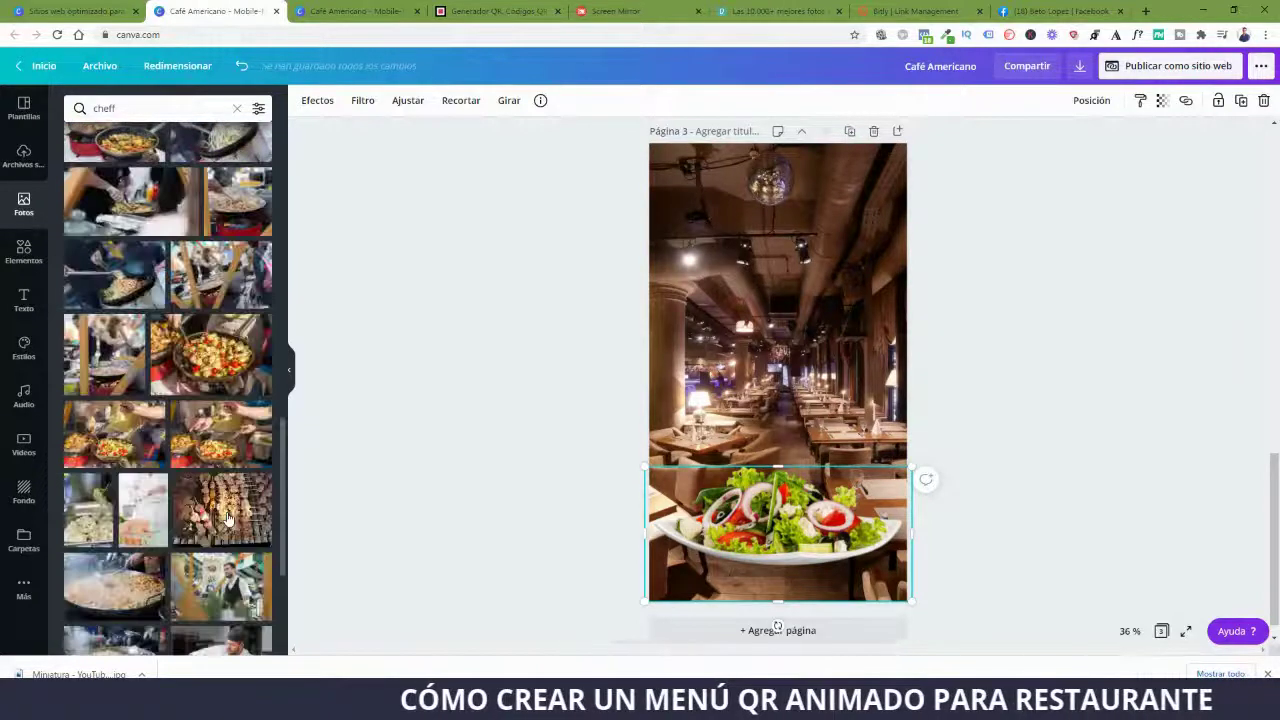
scroll(227, 517, down, 10)
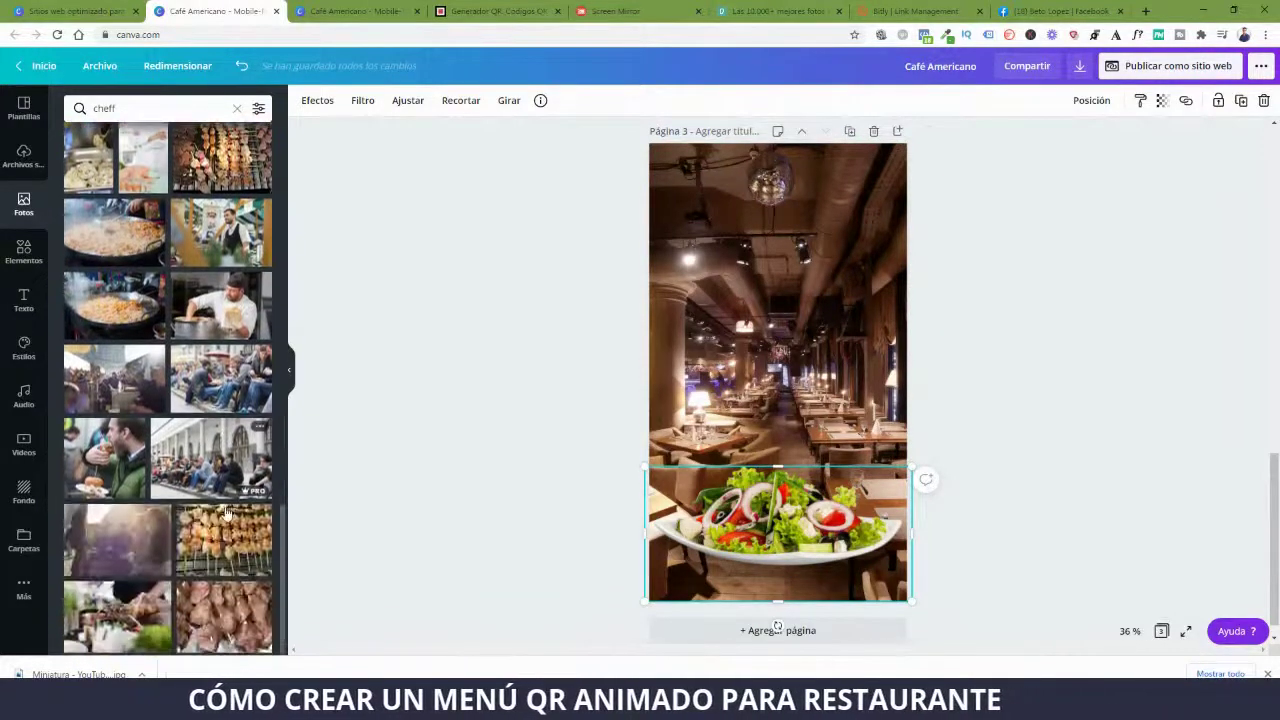
scroll(213, 492, down, 8)
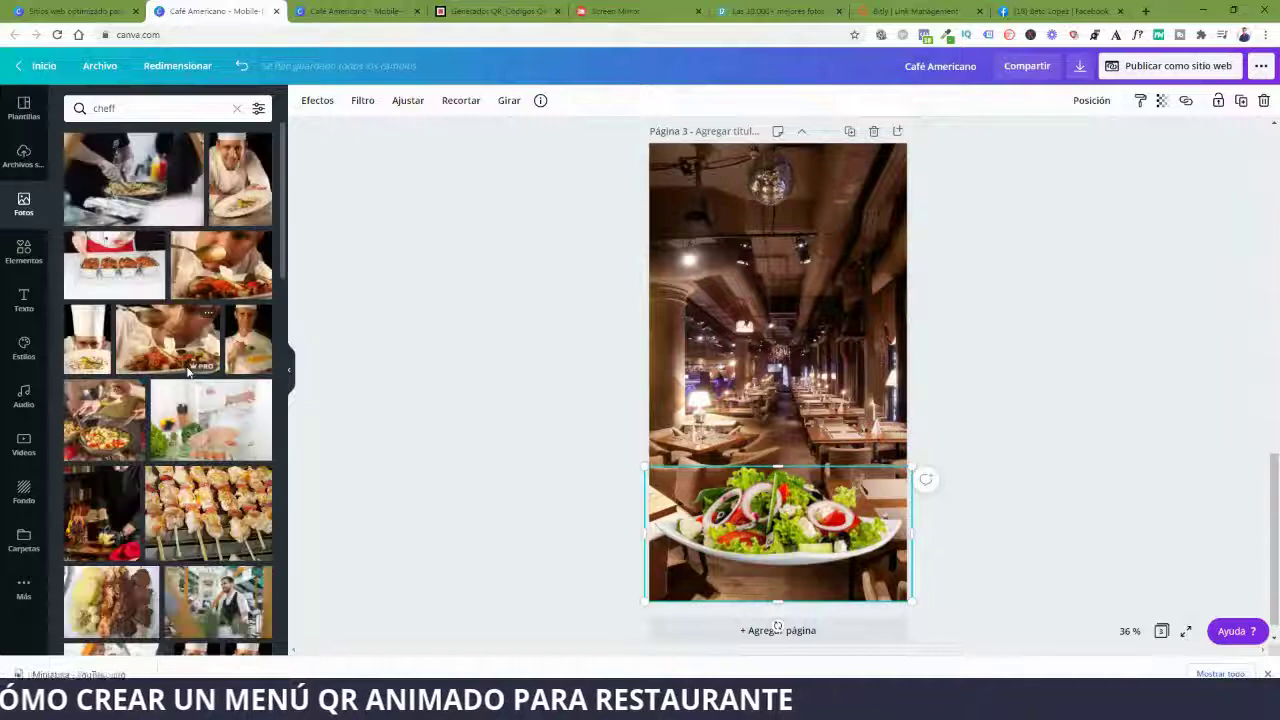
click(249, 185)
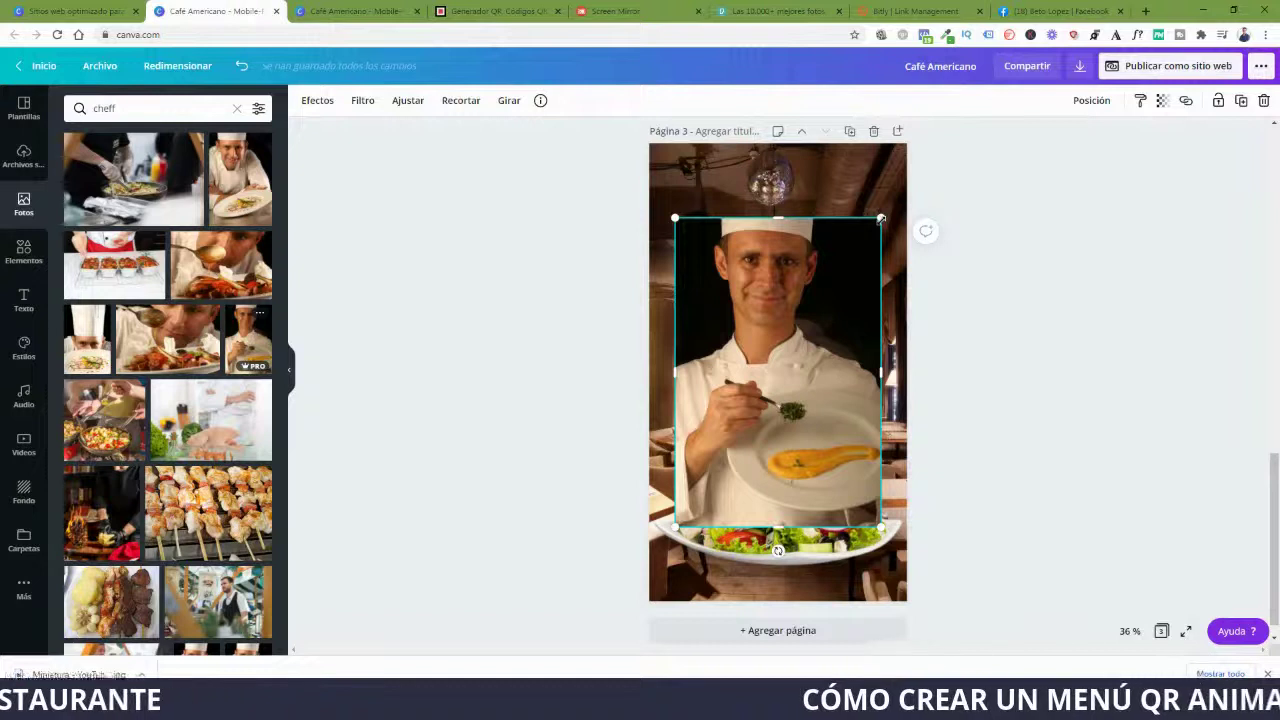
key(Delete)
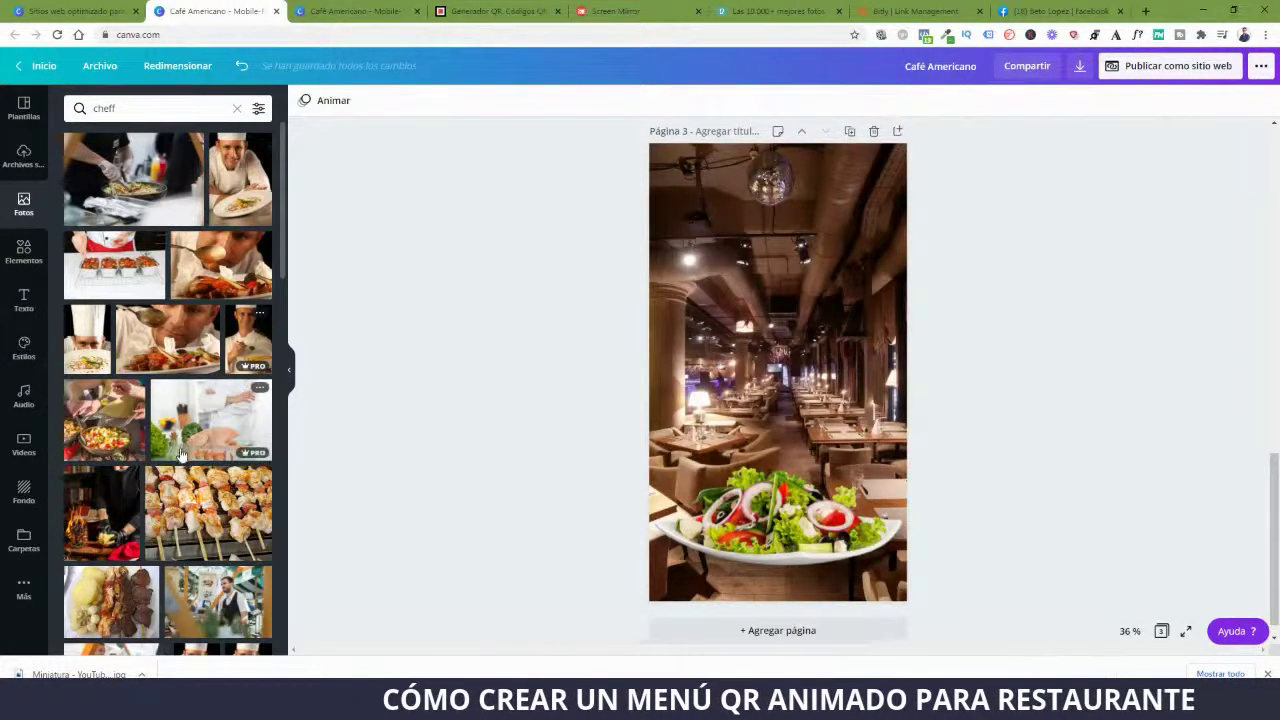
scroll(220, 485, down, 3)
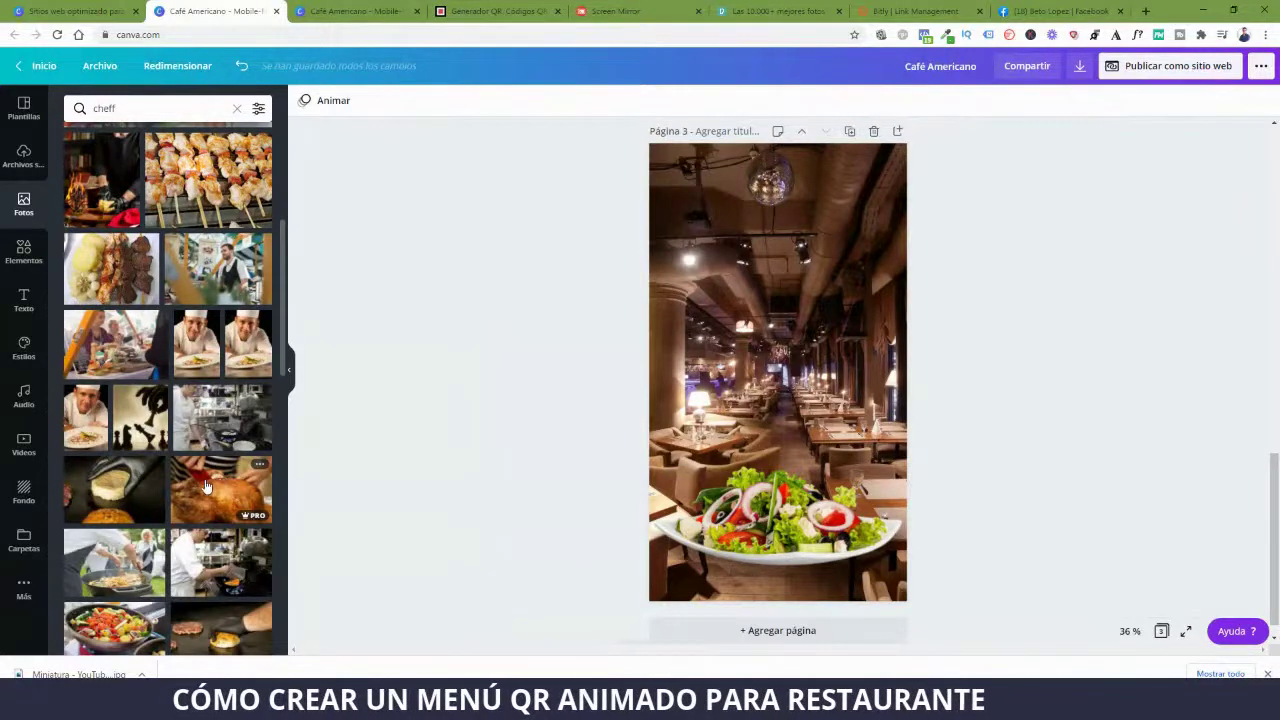
click(866, 473)
Search photos for 'vaso', add a glass of water photo, enlarge it and move it up-right.
click(150, 108)
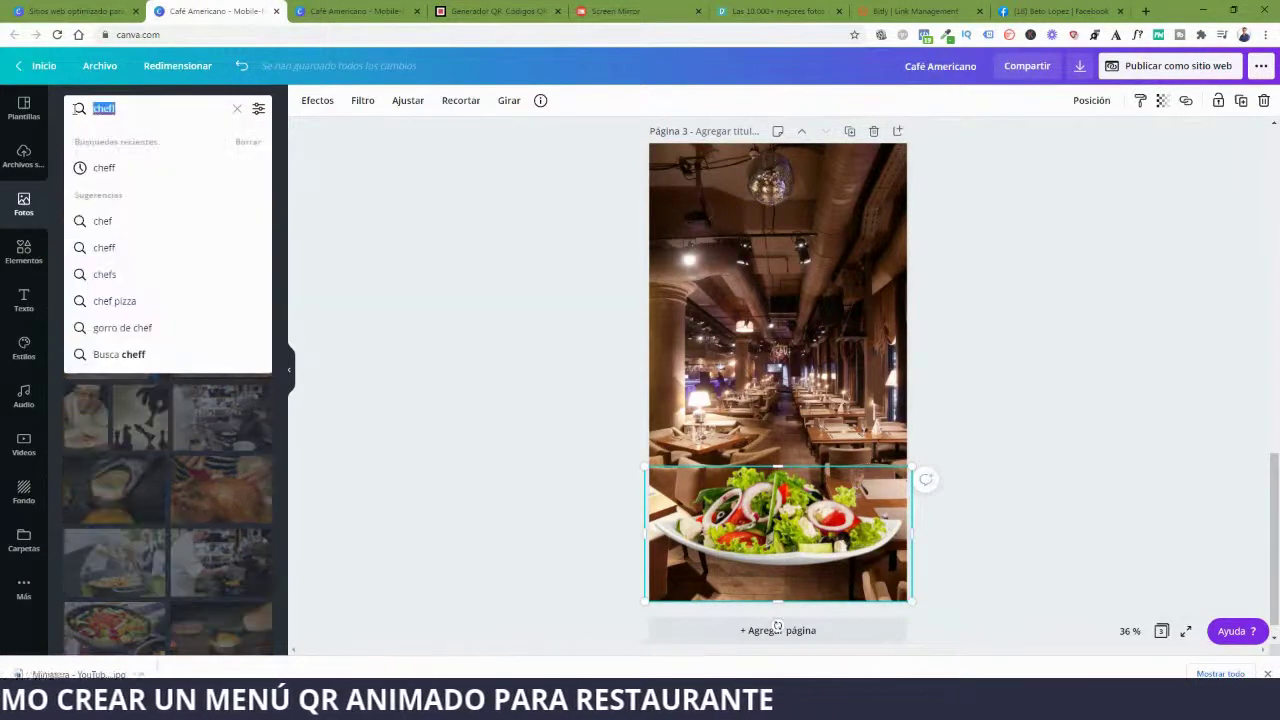
text(vaso)
key(Return)
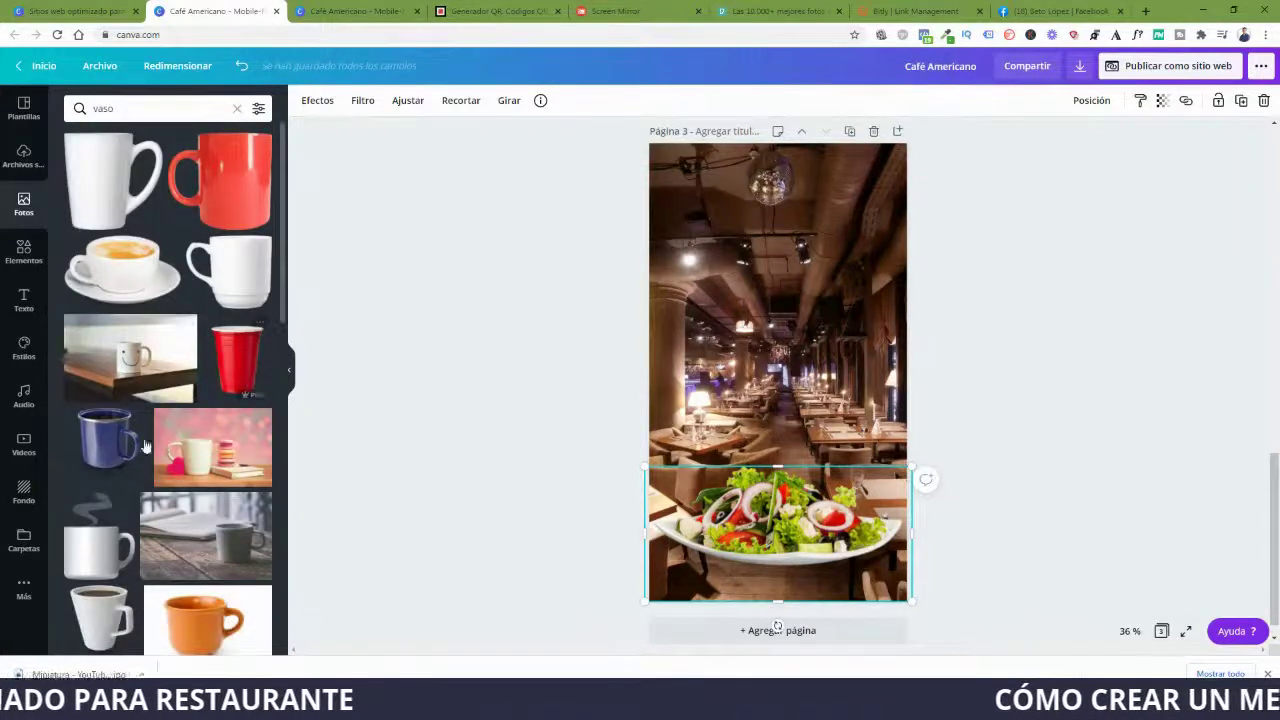
scroll(135, 390, down, 4)
click(116, 403)
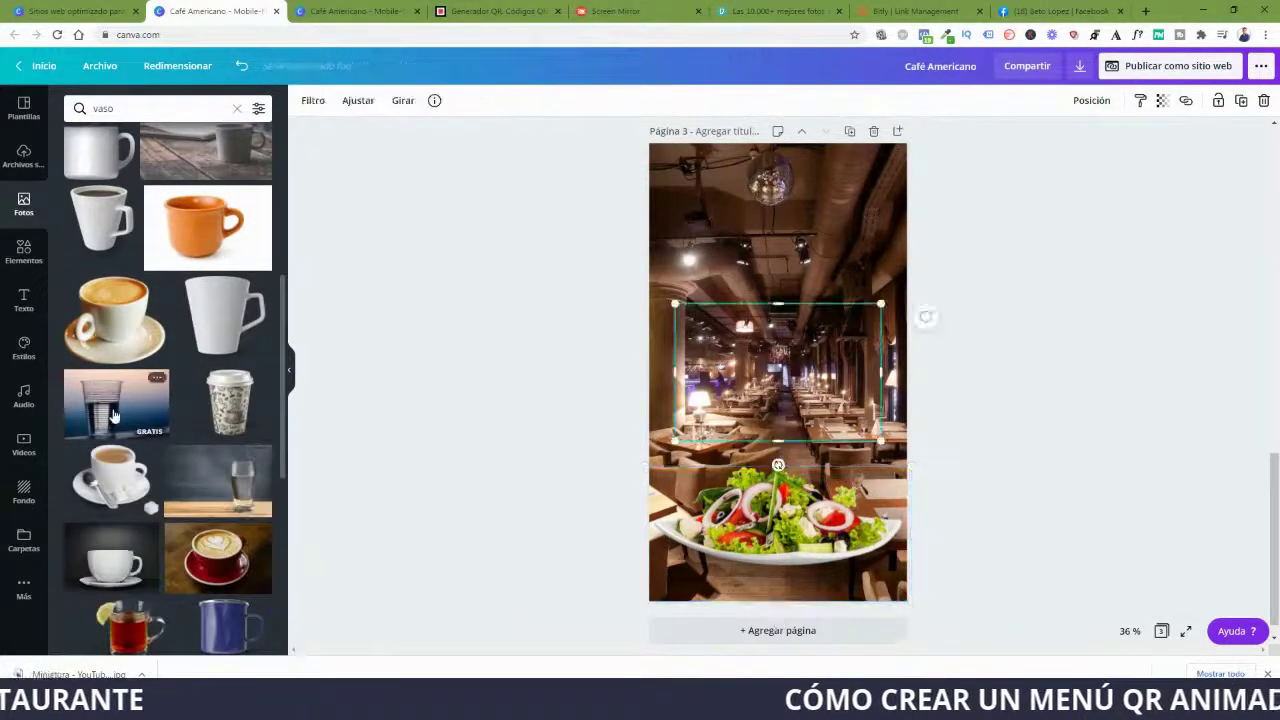
drag(886, 297, 931, 272)
drag(738, 388, 780, 334)
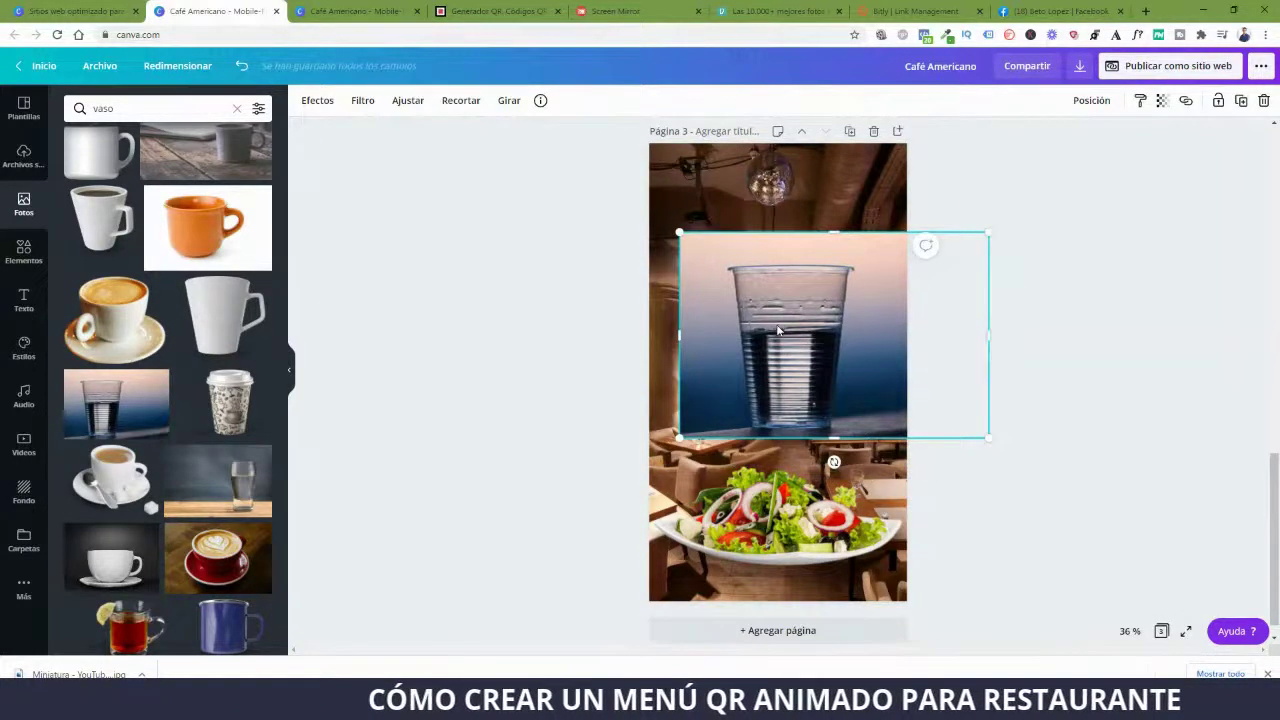
Remove the glass photo's background, then drag it off page 3.
click(317, 101)
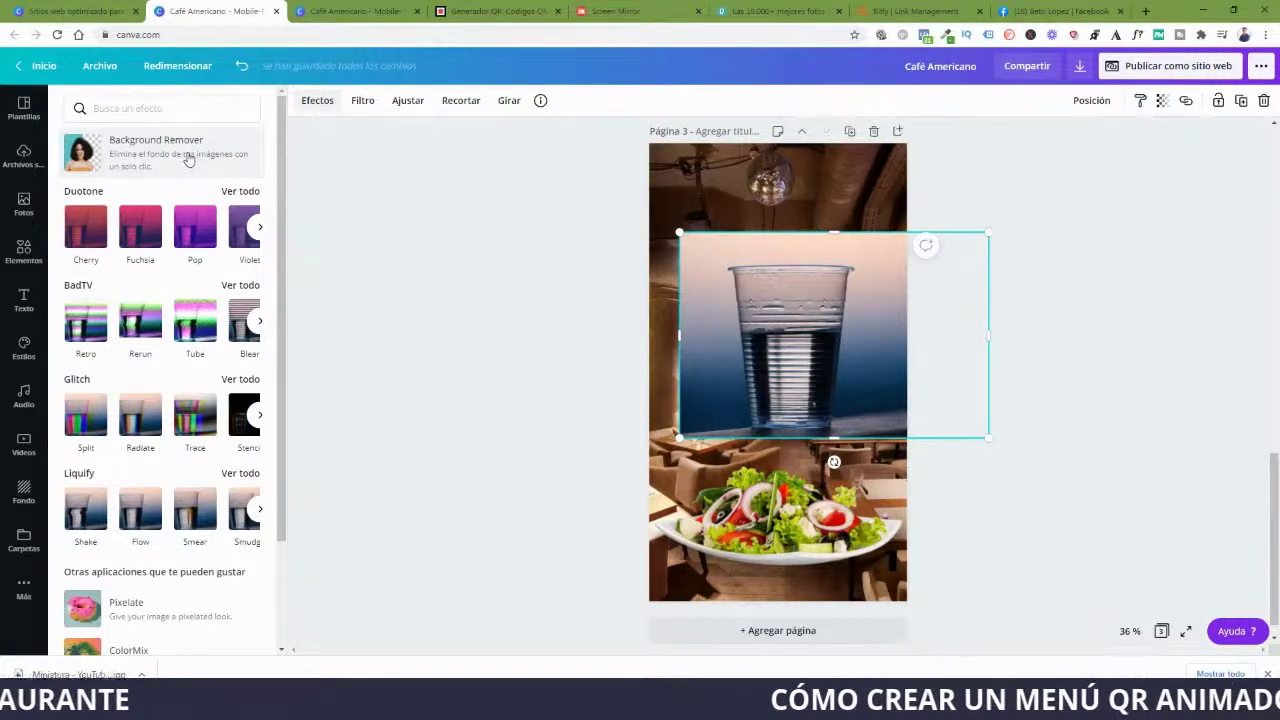
click(188, 160)
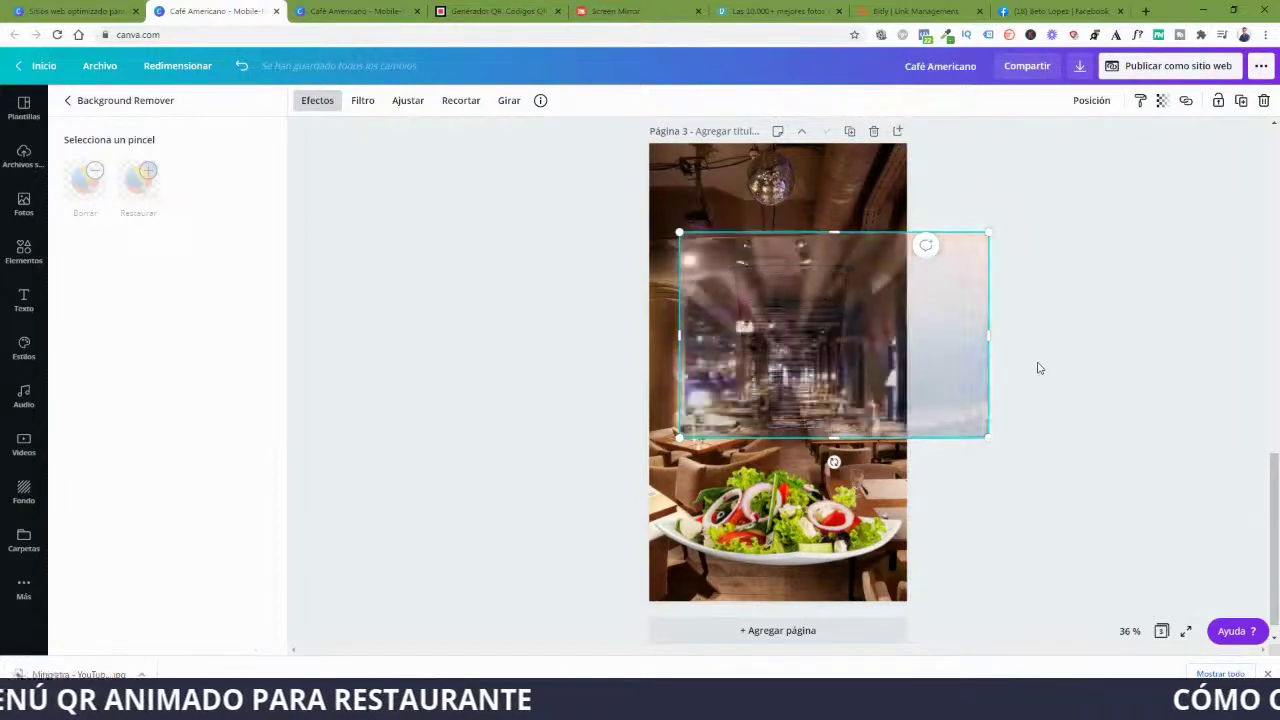
drag(804, 375, 200, 400)
Add the paper coffee cup photo and shrink it onto the salad plate at the page bottom.
click(230, 400)
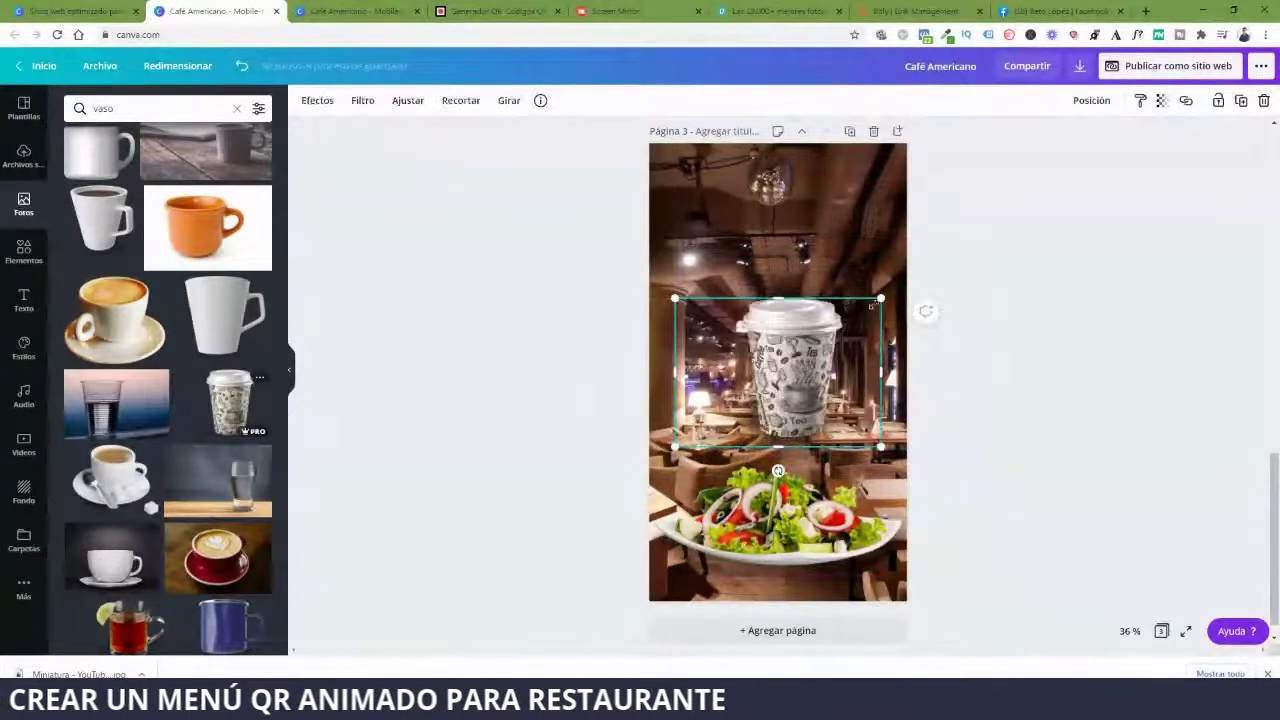
drag(884, 289, 905, 290)
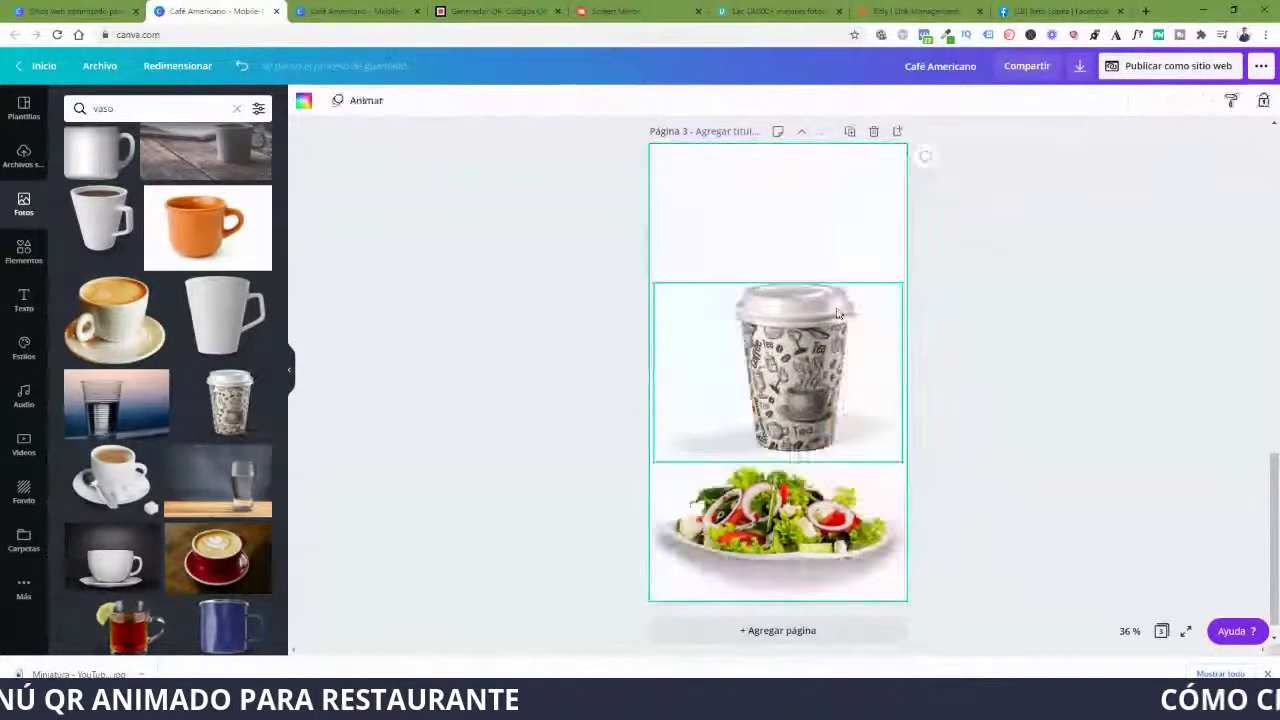
drag(820, 420, 858, 520)
drag(943, 401, 906, 449)
click(1089, 371)
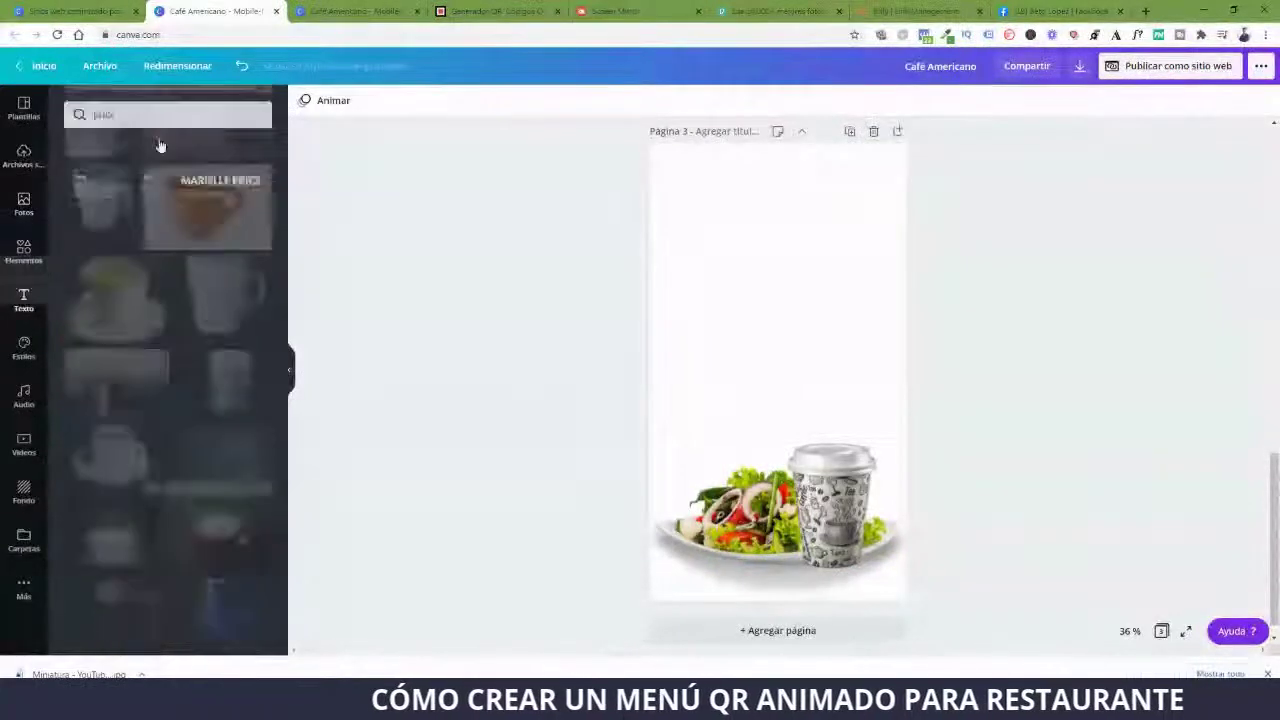
Add the price-list text template, enlarge it, and stack a duplicate above the original.
click(114, 180)
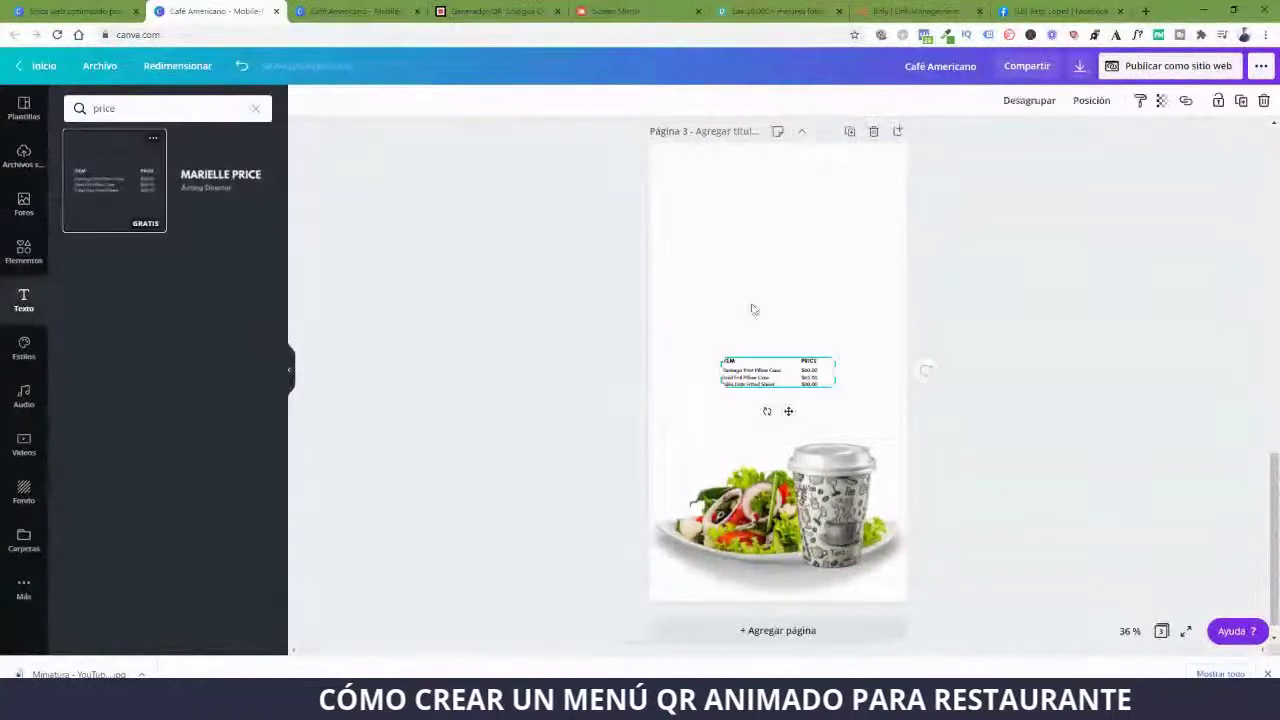
drag(837, 350, 889, 318)
click(850, 380)
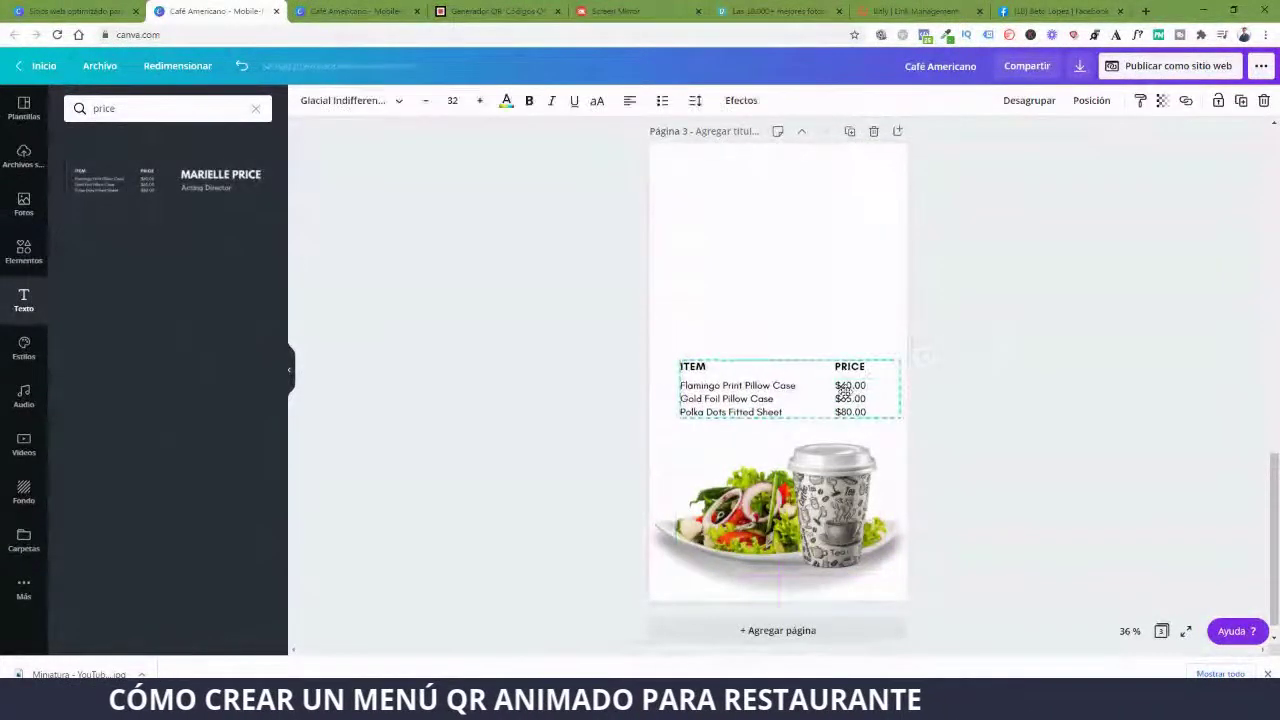
key(ctrl+d)
drag(850, 380, 846, 323)
click(929, 326)
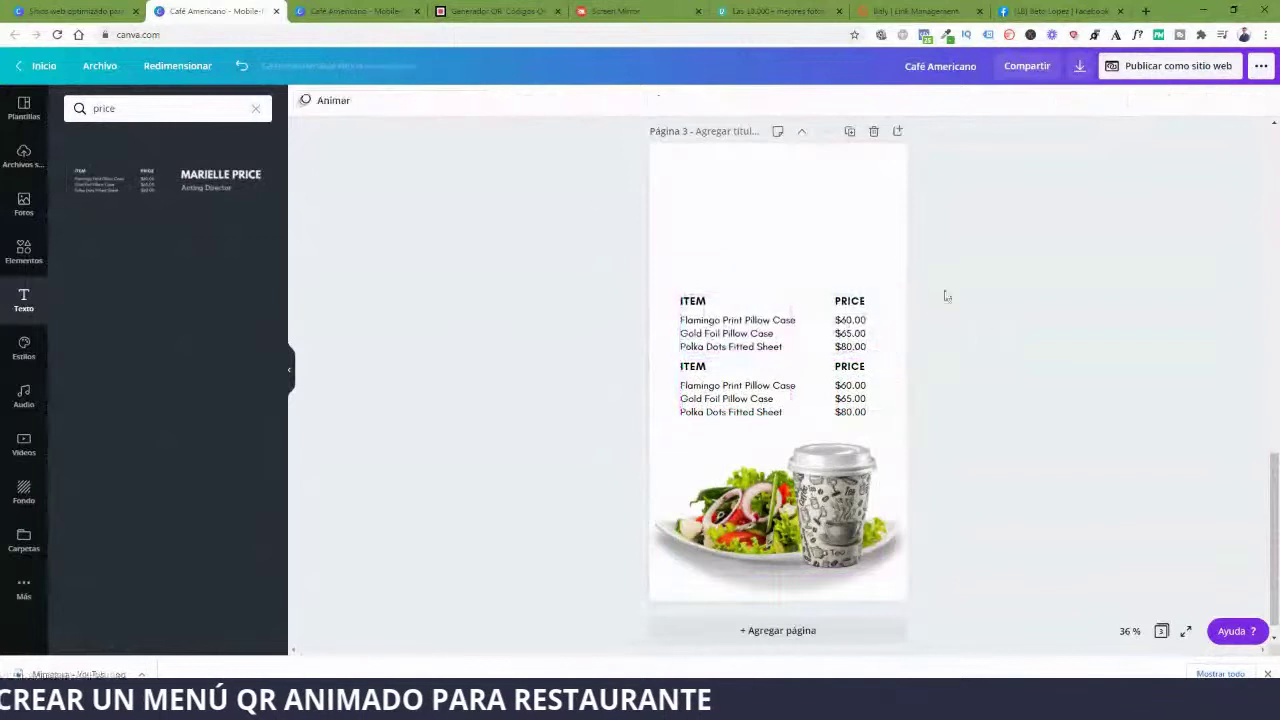
Add the MARIELLE PRICE heading above the lists, enlarge it and retype it as 'REFRESCOS'.
drag(225, 182, 735, 230)
drag(826, 209, 860, 191)
drag(764, 230, 790, 221)
click(957, 251)
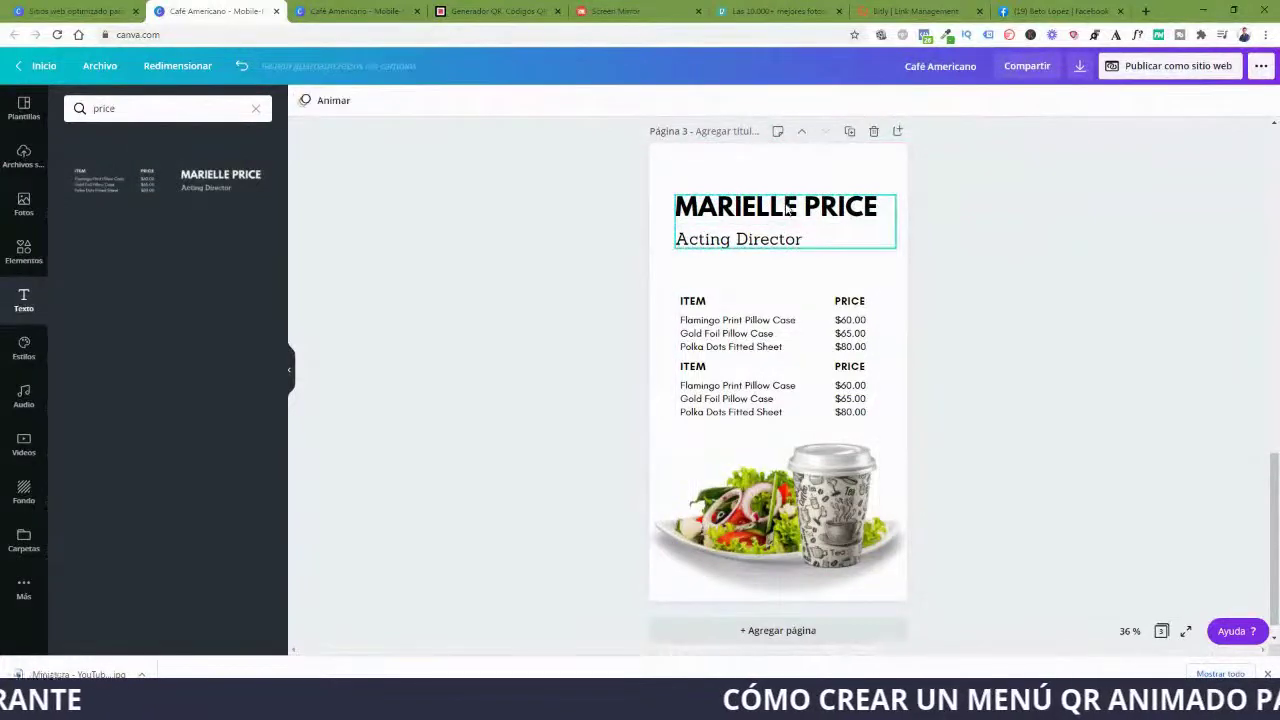
double_click(789, 205)
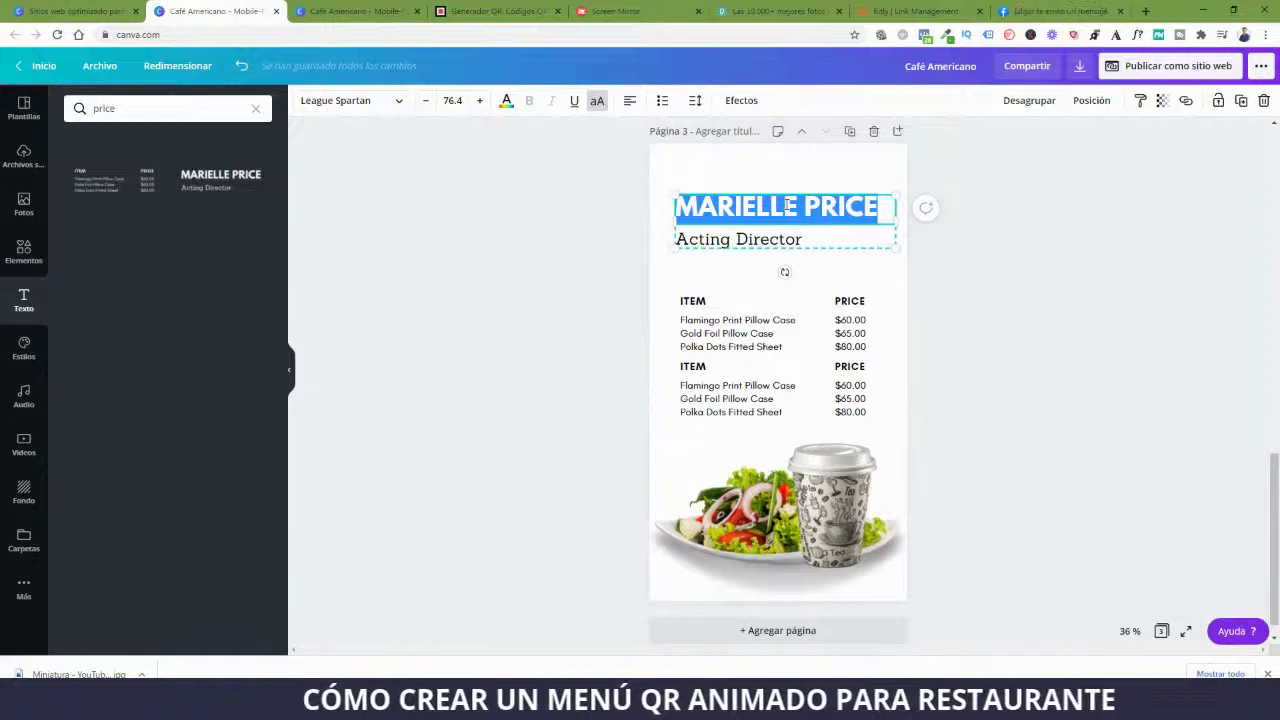
text(REFRESCOS)
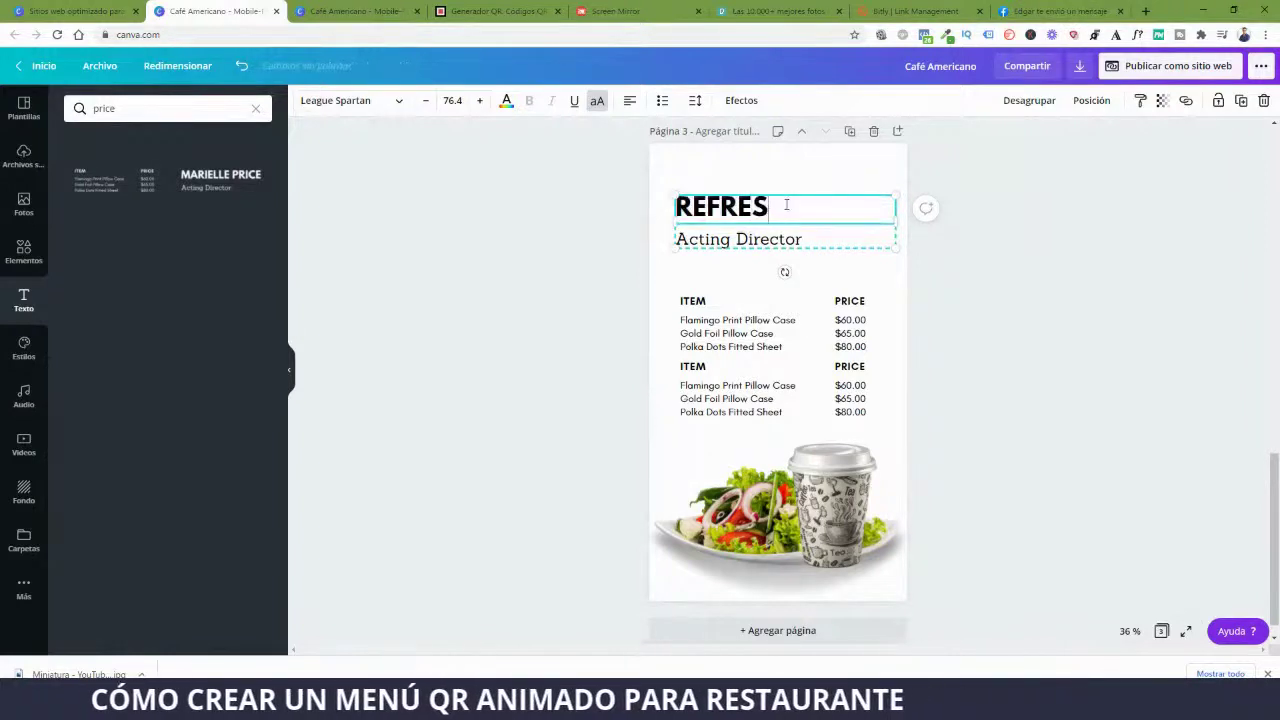
click(1046, 586)
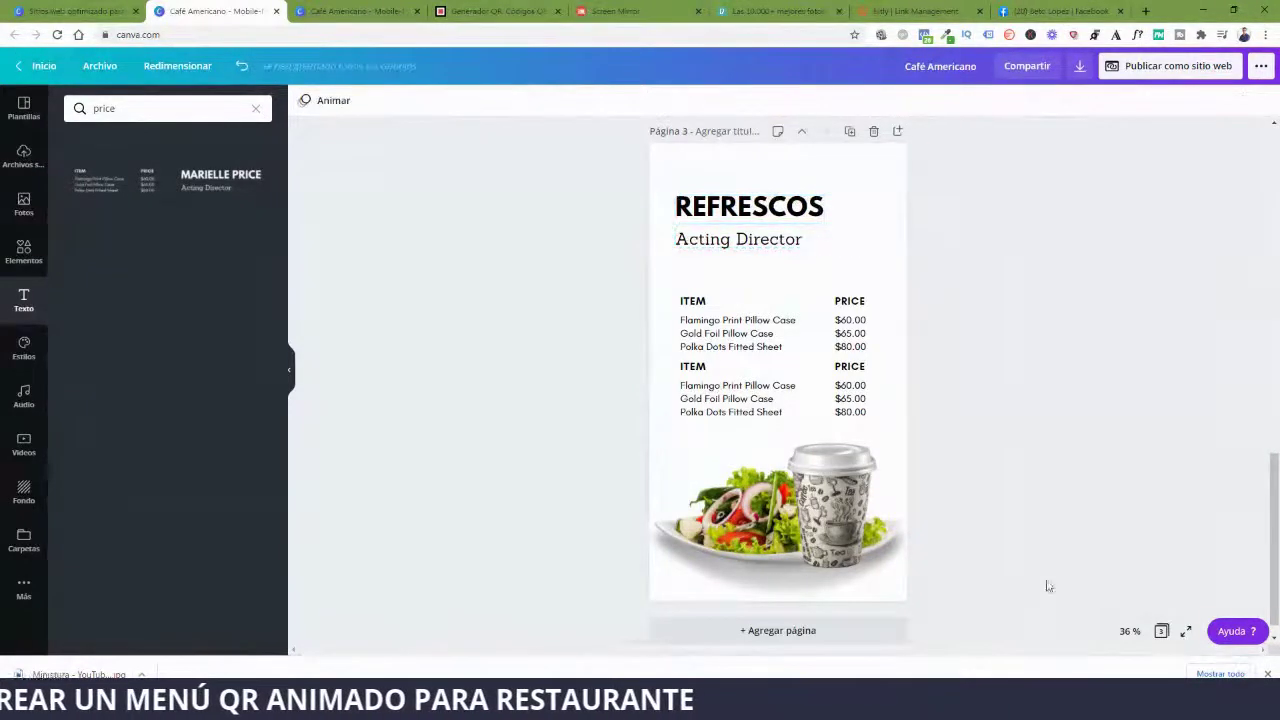
scroll(1023, 517, up, 5)
scroll(1063, 517, up, 8)
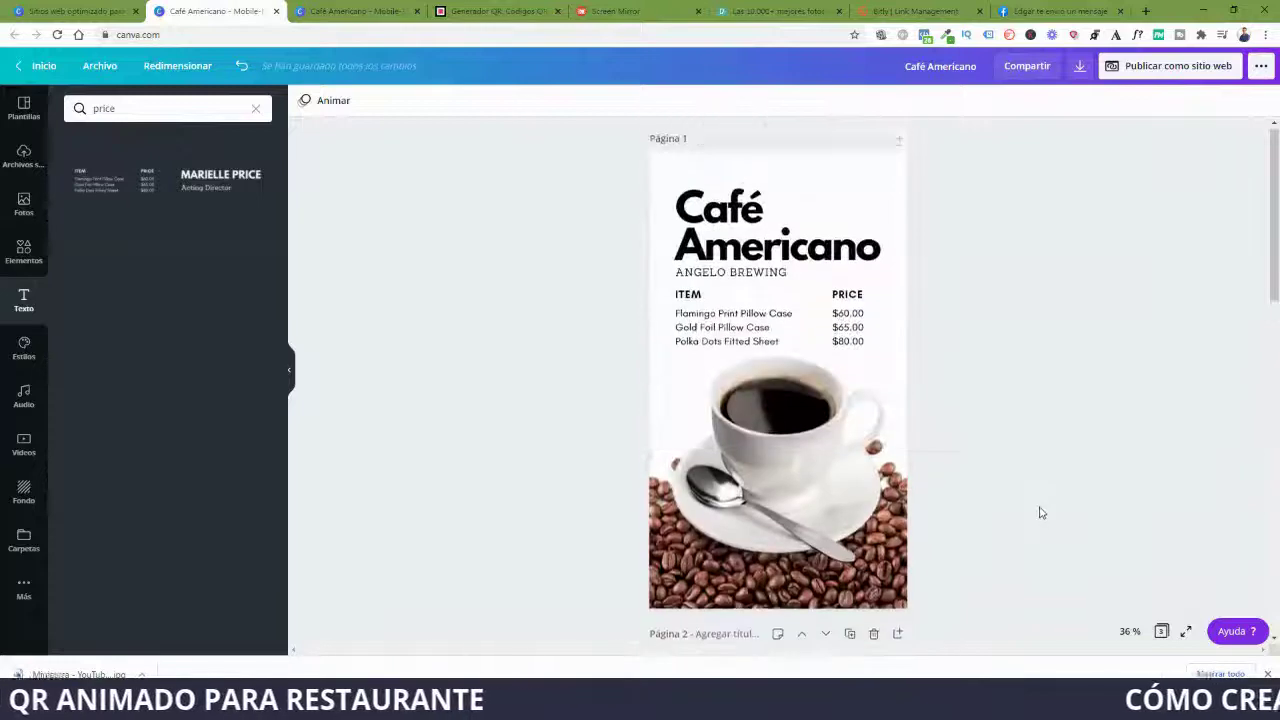
scroll(1020, 465, down, 10)
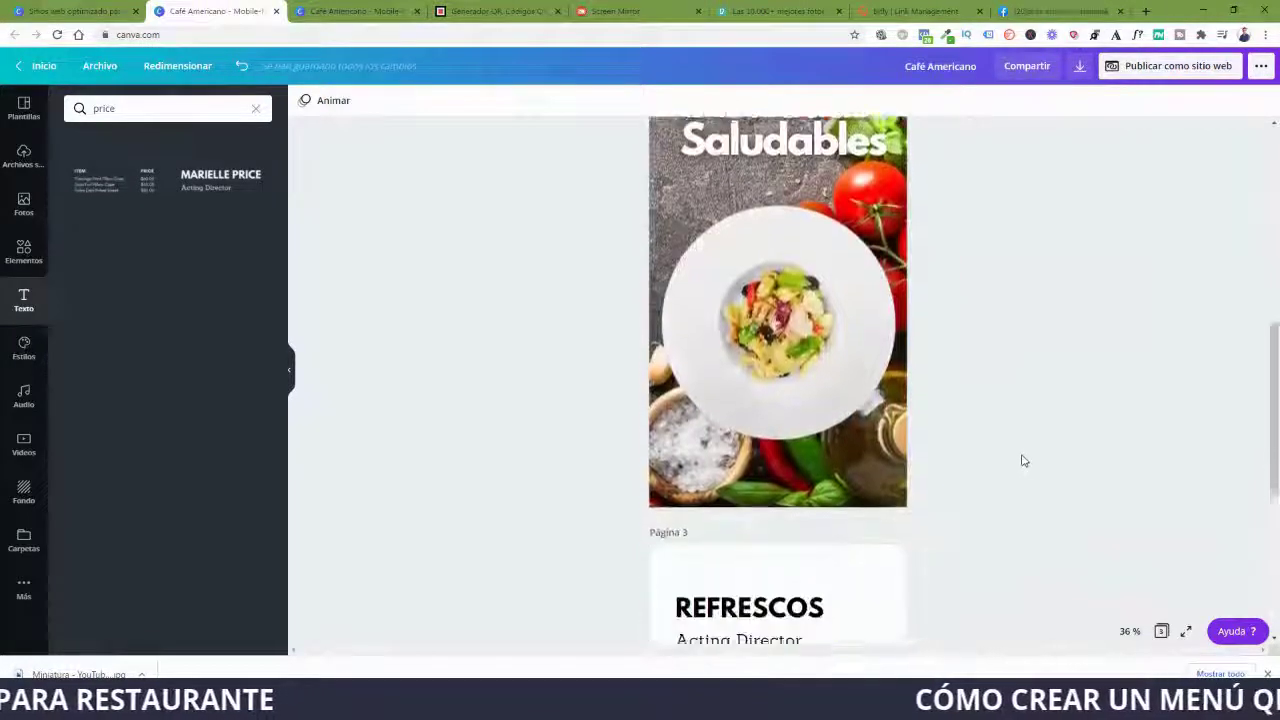
scroll(1023, 474, up, 10)
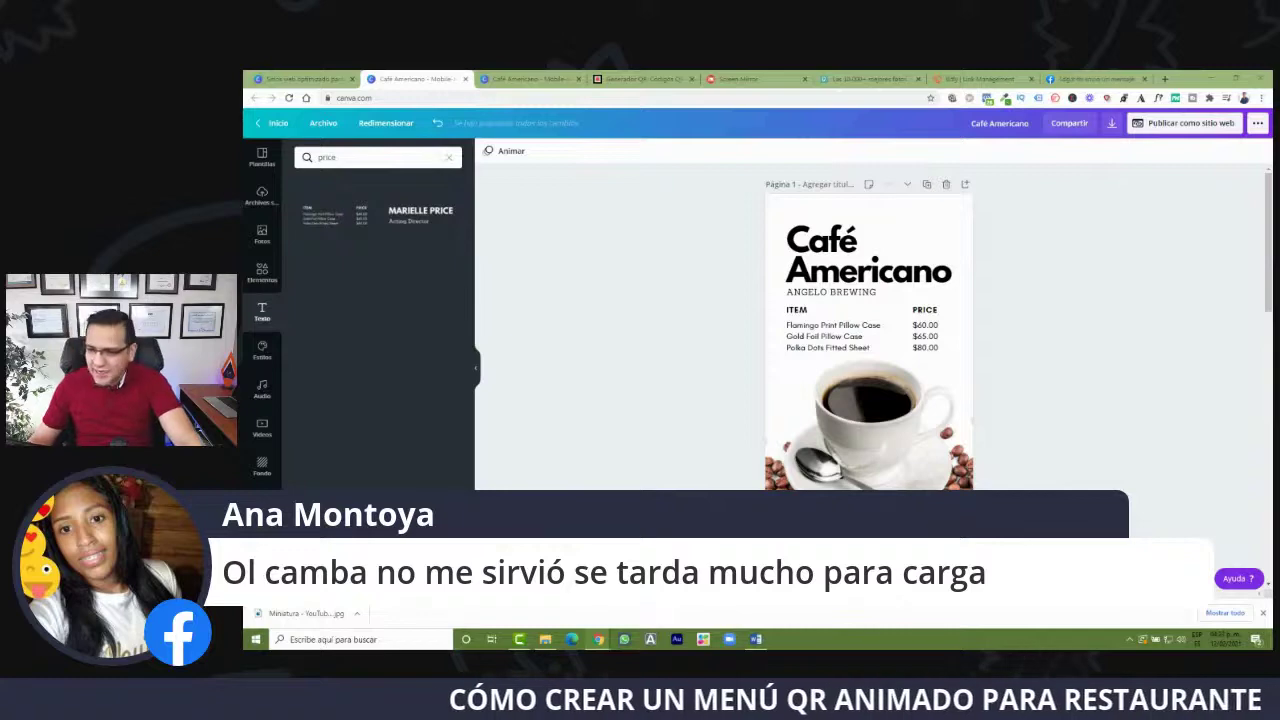
scroll(868, 330, down, 15)
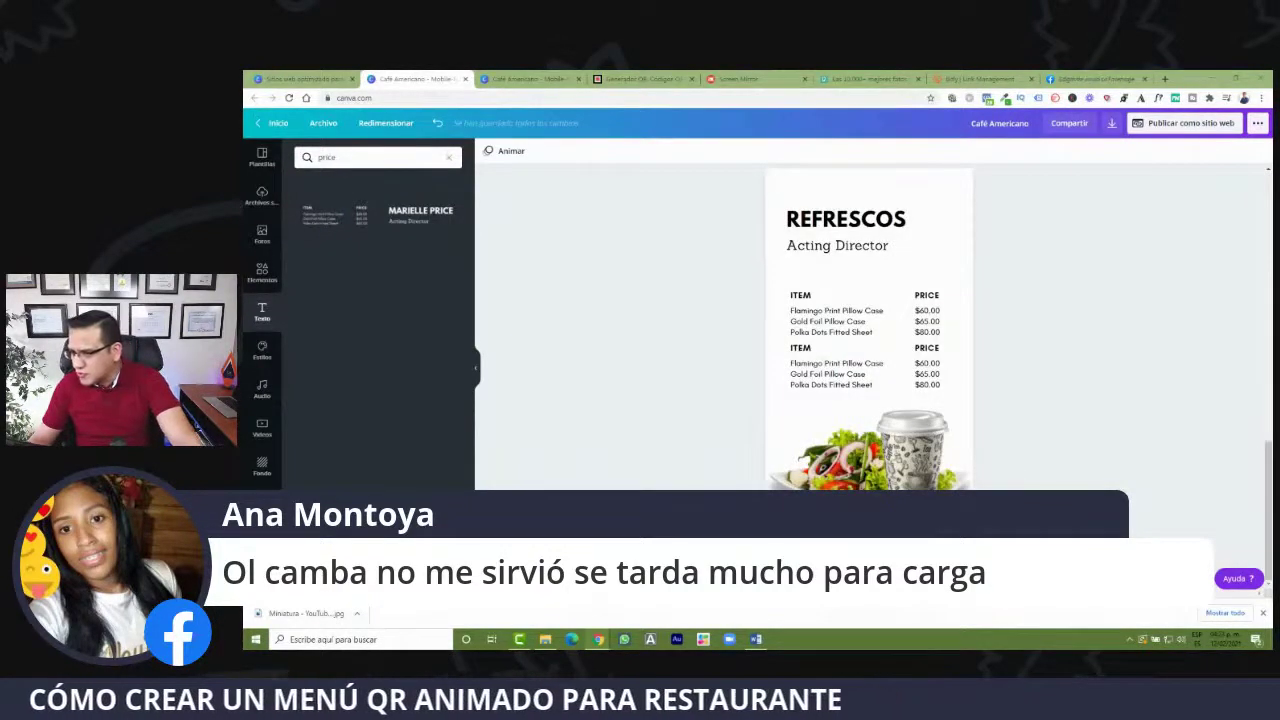
scroll(1007, 448, up, 15)
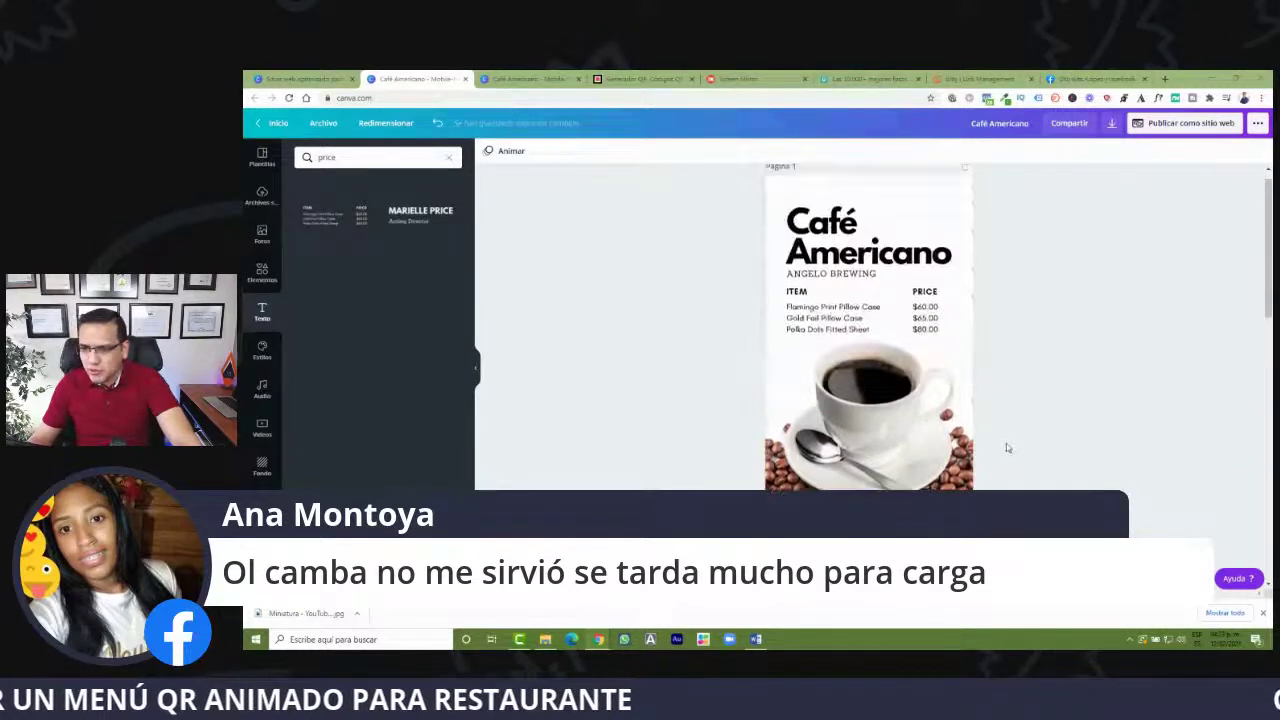
scroll(1007, 448, up, 1)
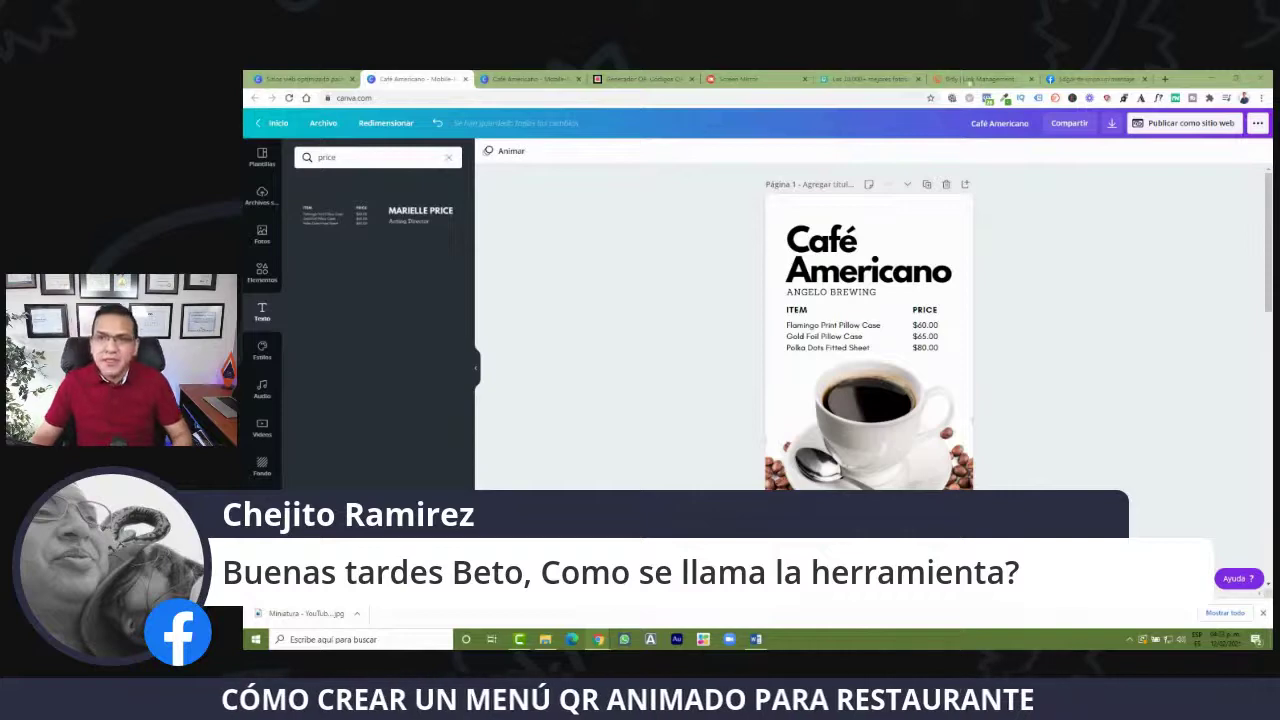
click(978, 78)
click(300, 78)
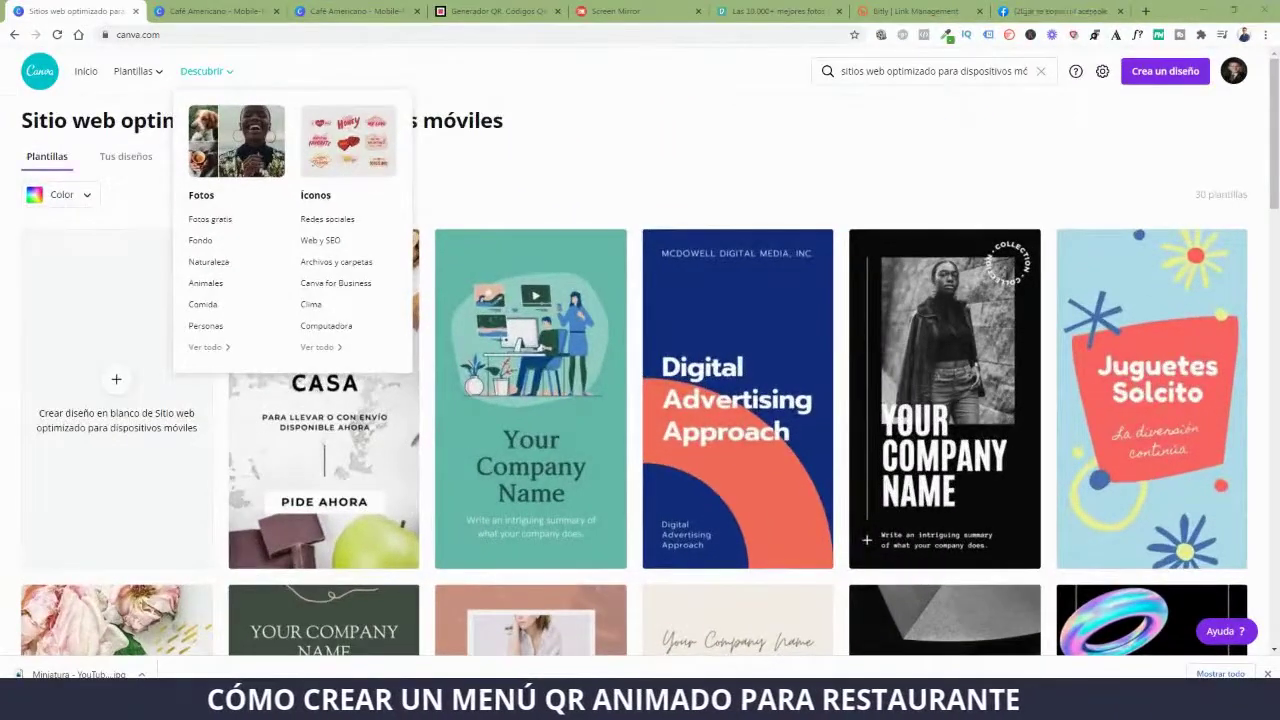
key(ctrl+Tab)
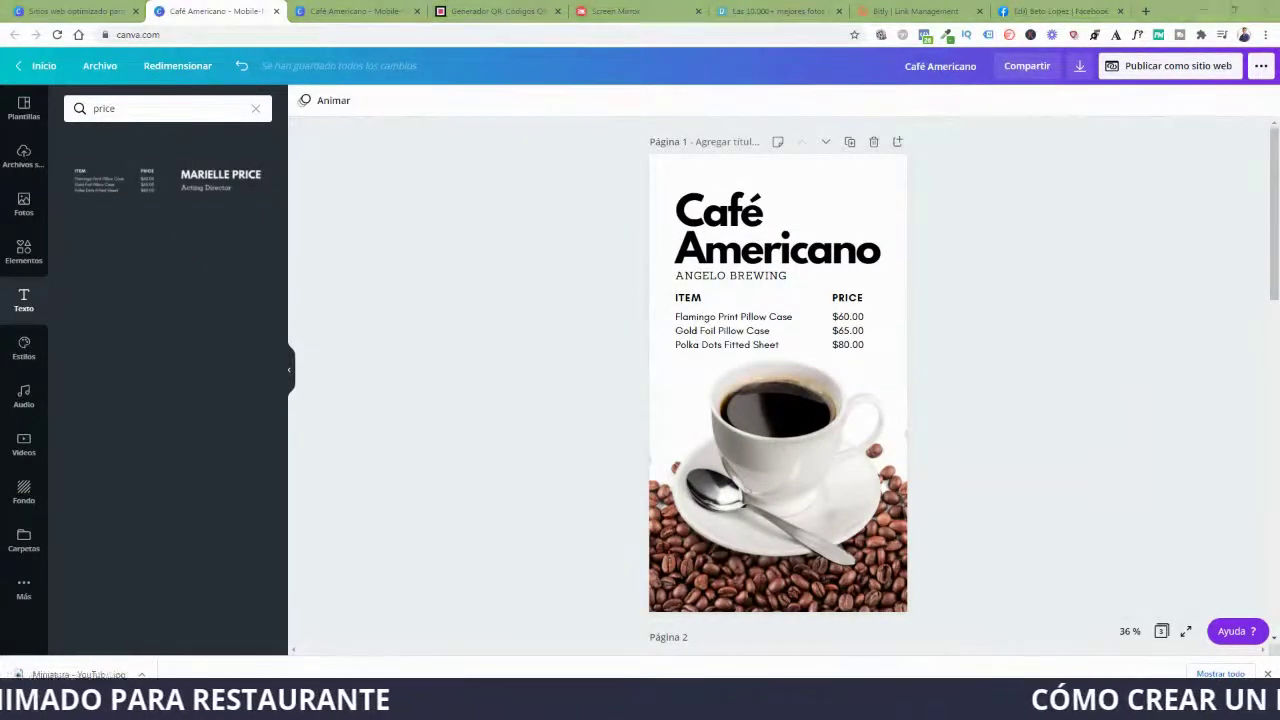
scroll(1100, 357, down, 10)
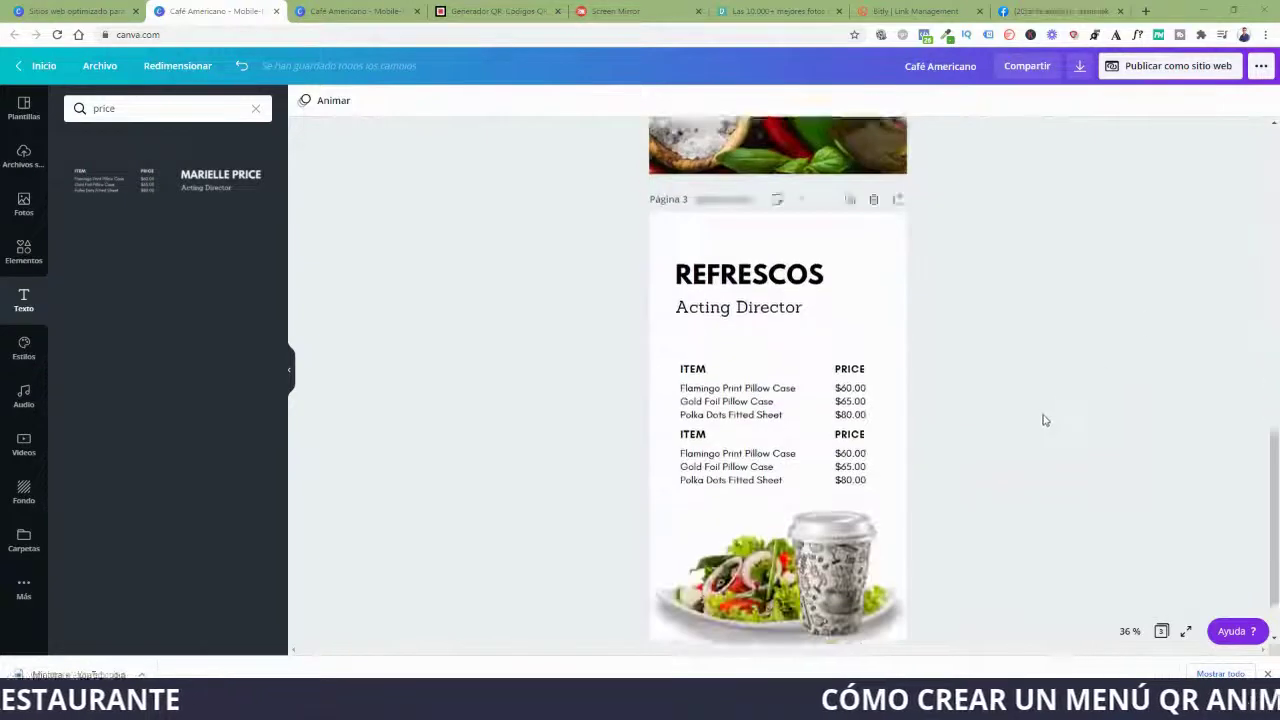
scroll(991, 409, up, 5)
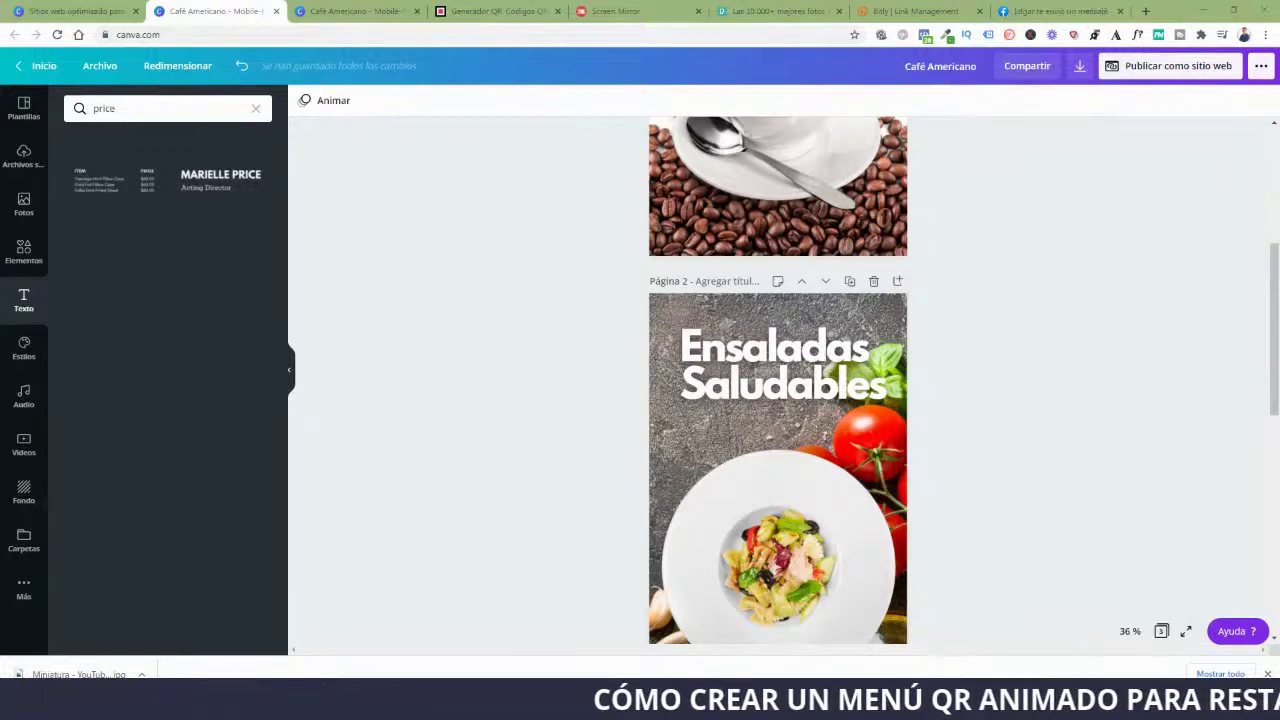
scroll(1081, 400, up, 4)
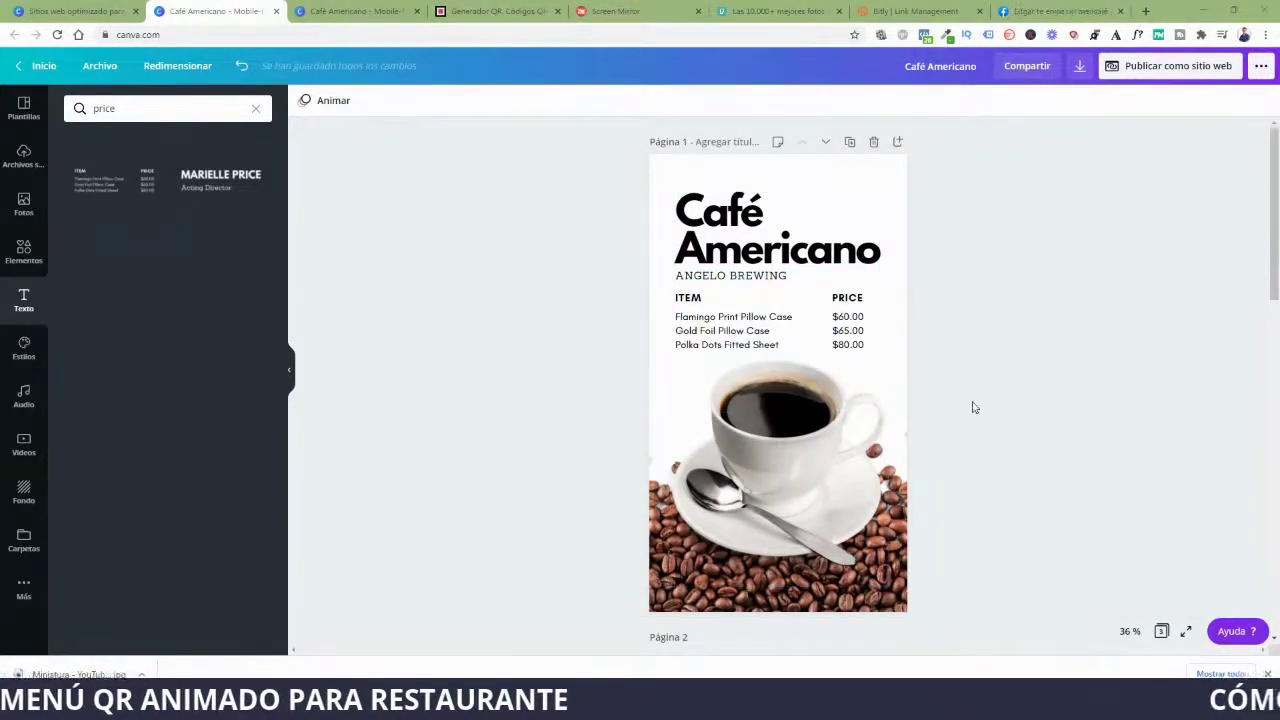
scroll(984, 414, down, 1)
scroll(993, 421, up, 1)
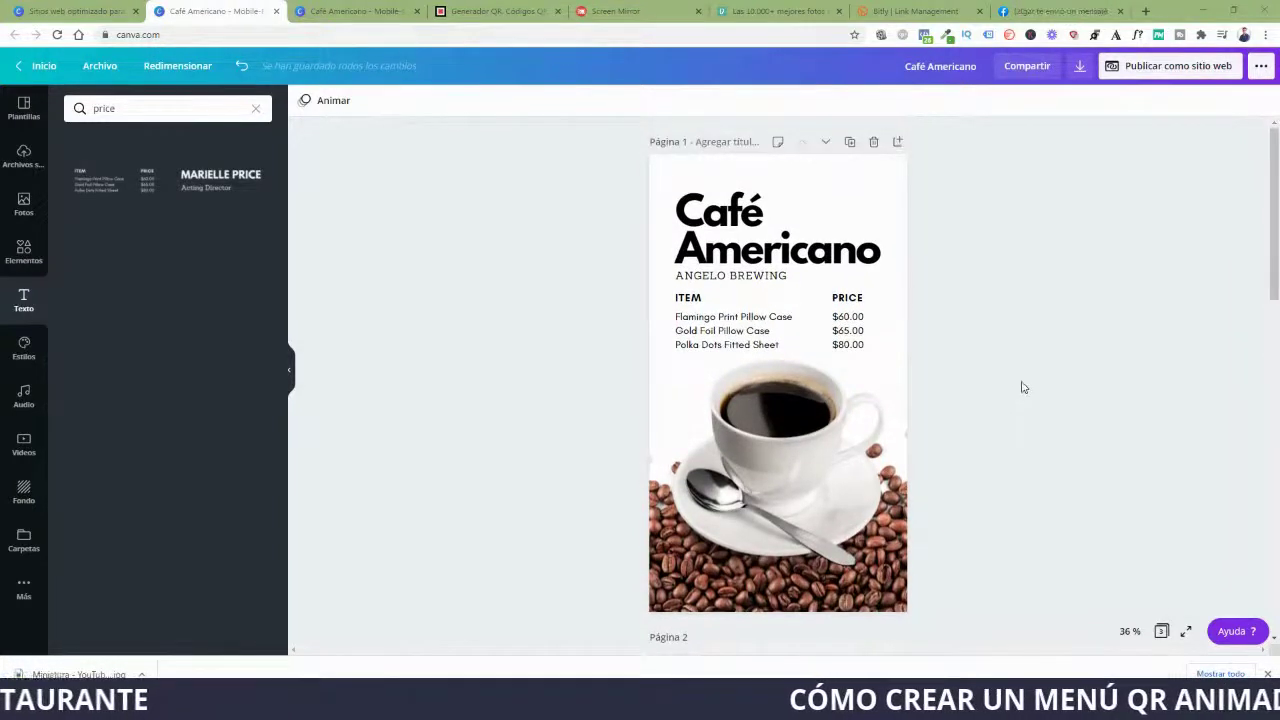
Give page 1 the Rodar page animation.
click(333, 102)
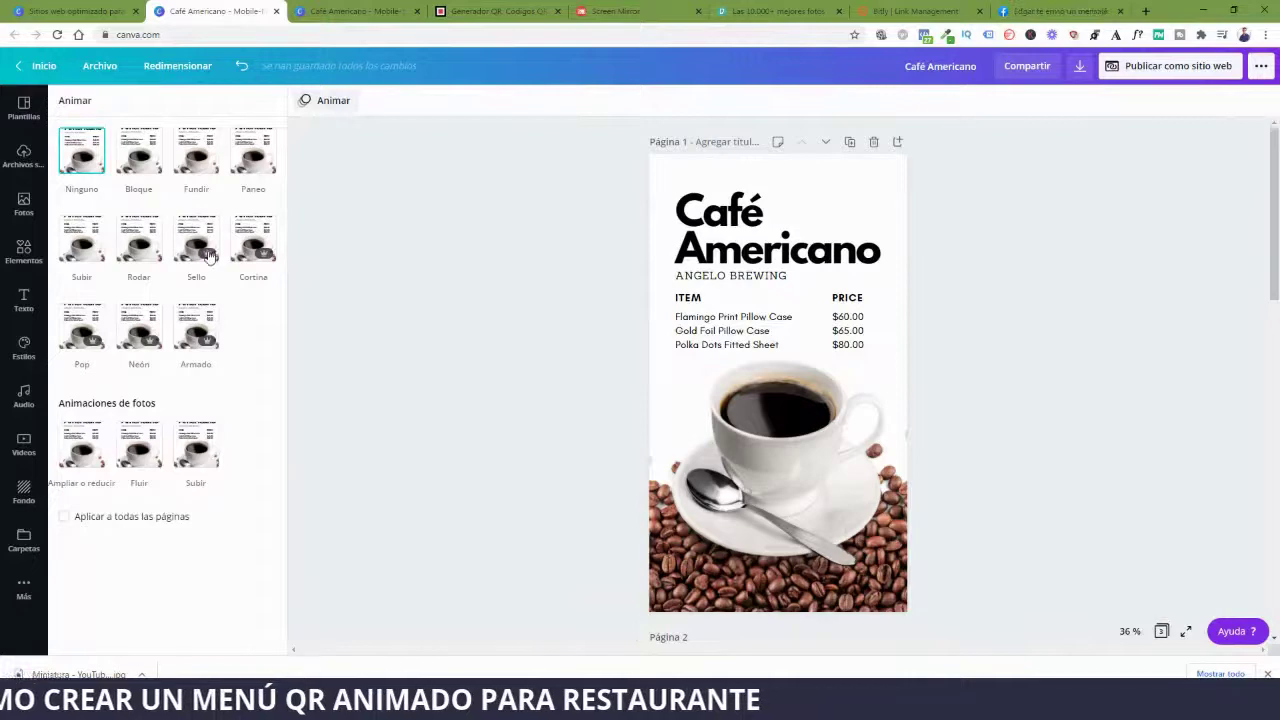
click(142, 249)
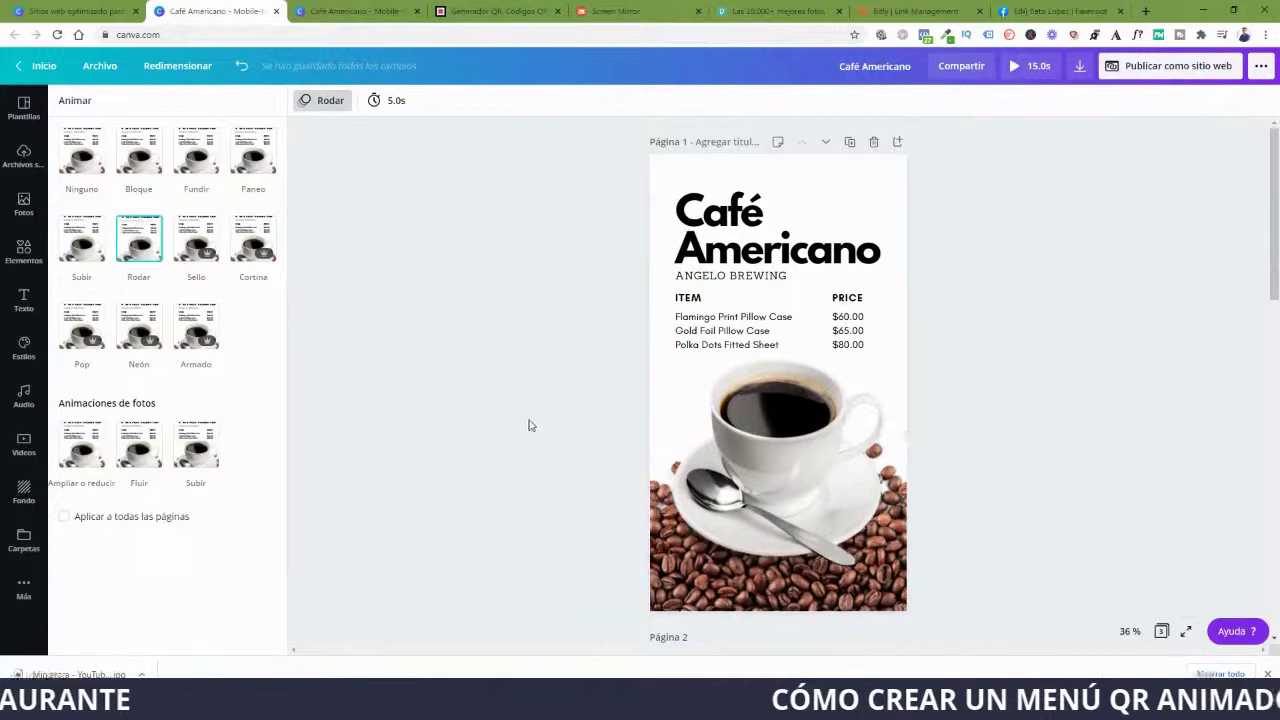
scroll(706, 450, down, 1)
scroll(706, 450, down, 3)
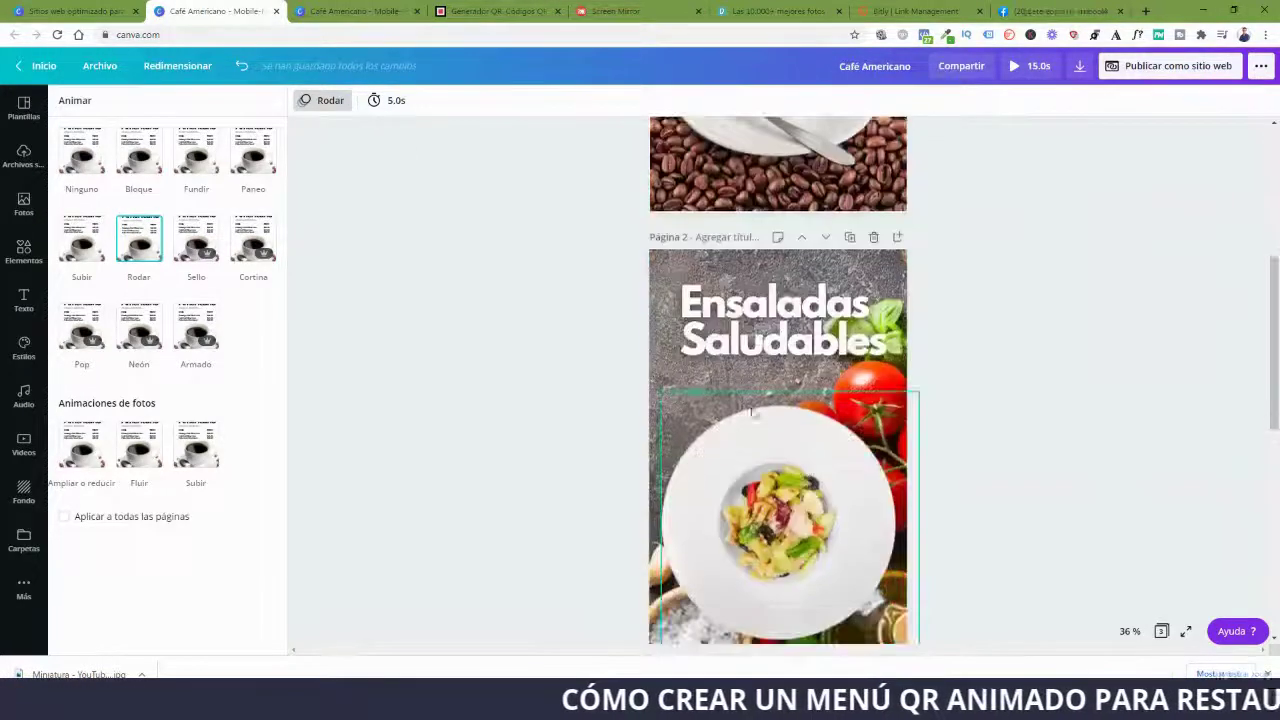
Try Armado, Neón, Cortina, Bloque and Fundir on page 2, settling on Subir.
click(684, 373)
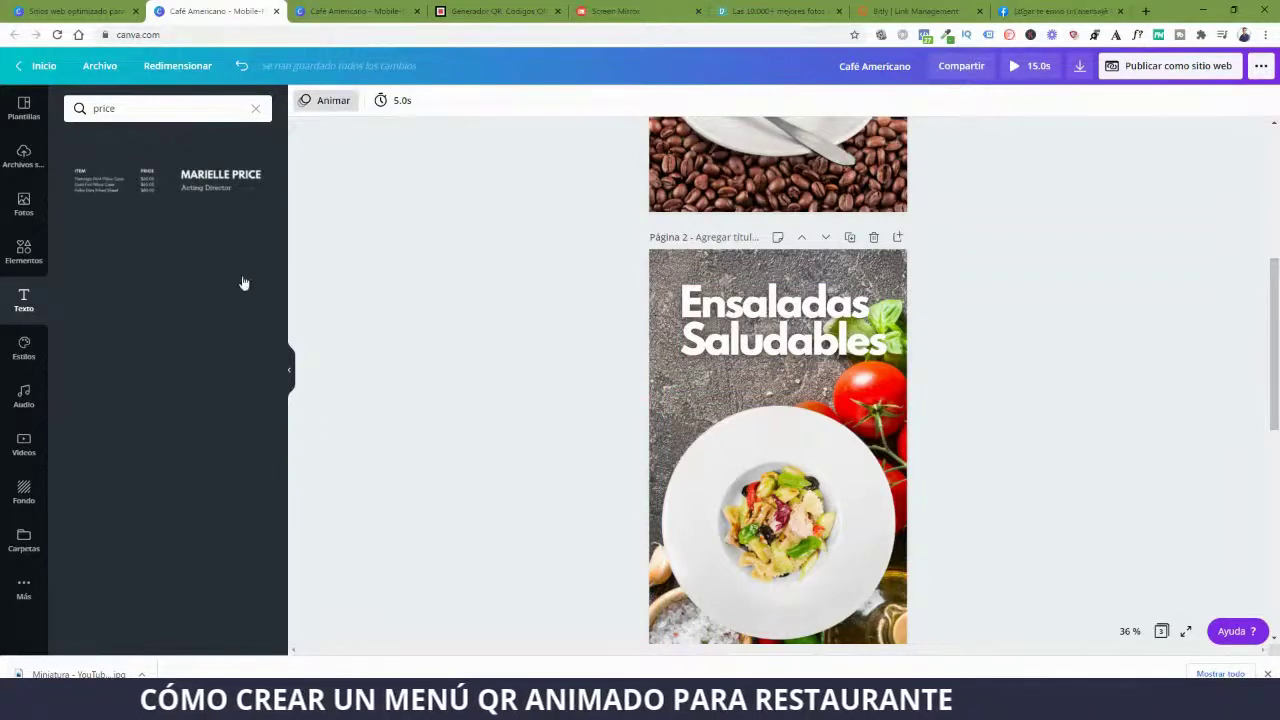
click(193, 330)
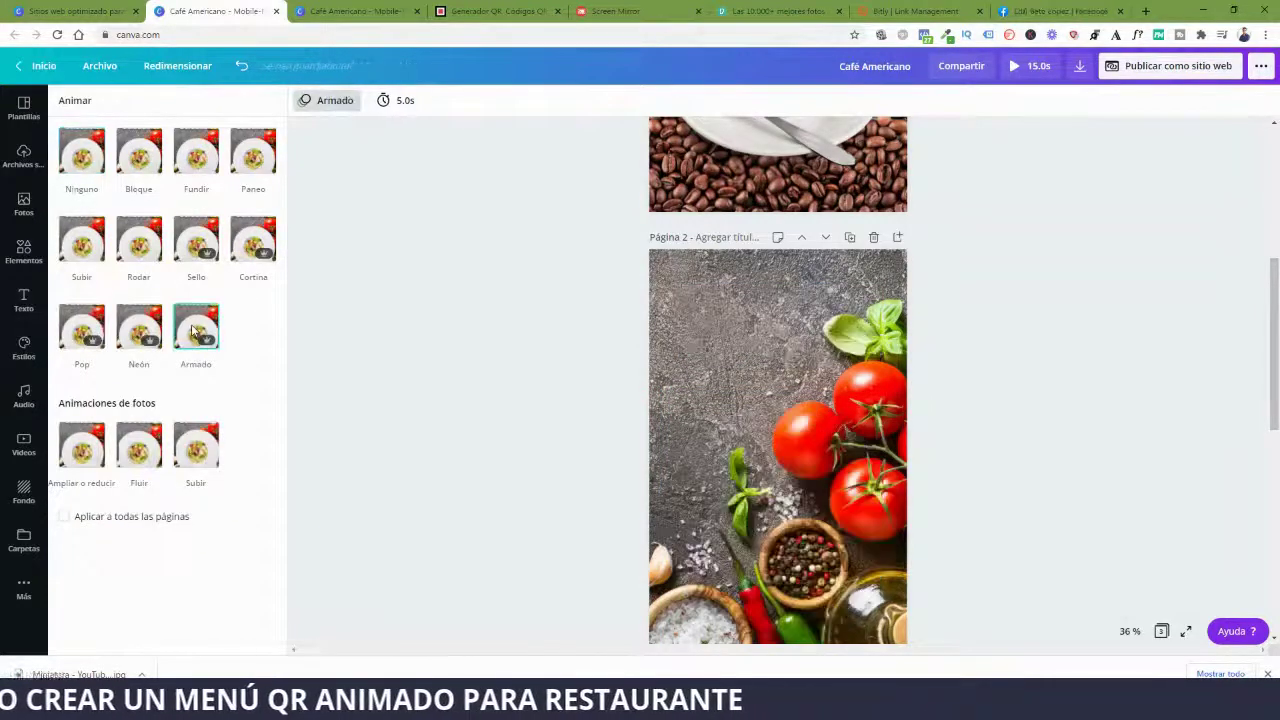
click(138, 333)
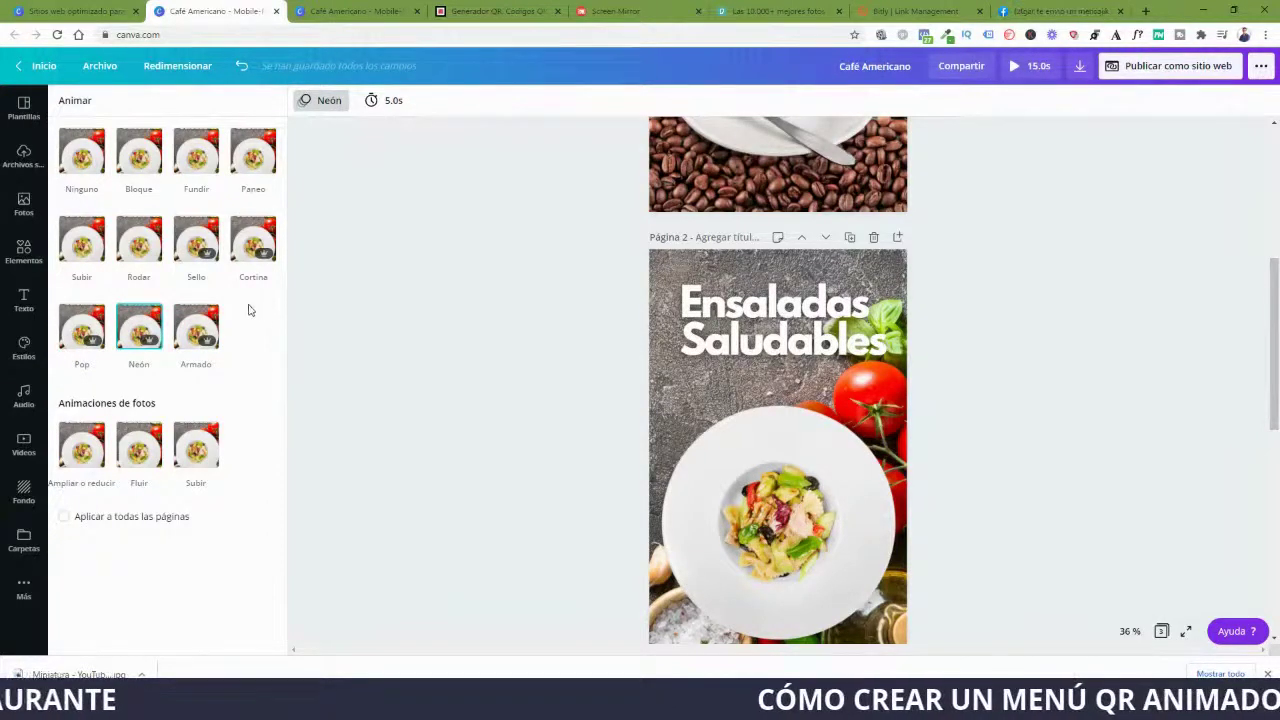
click(254, 240)
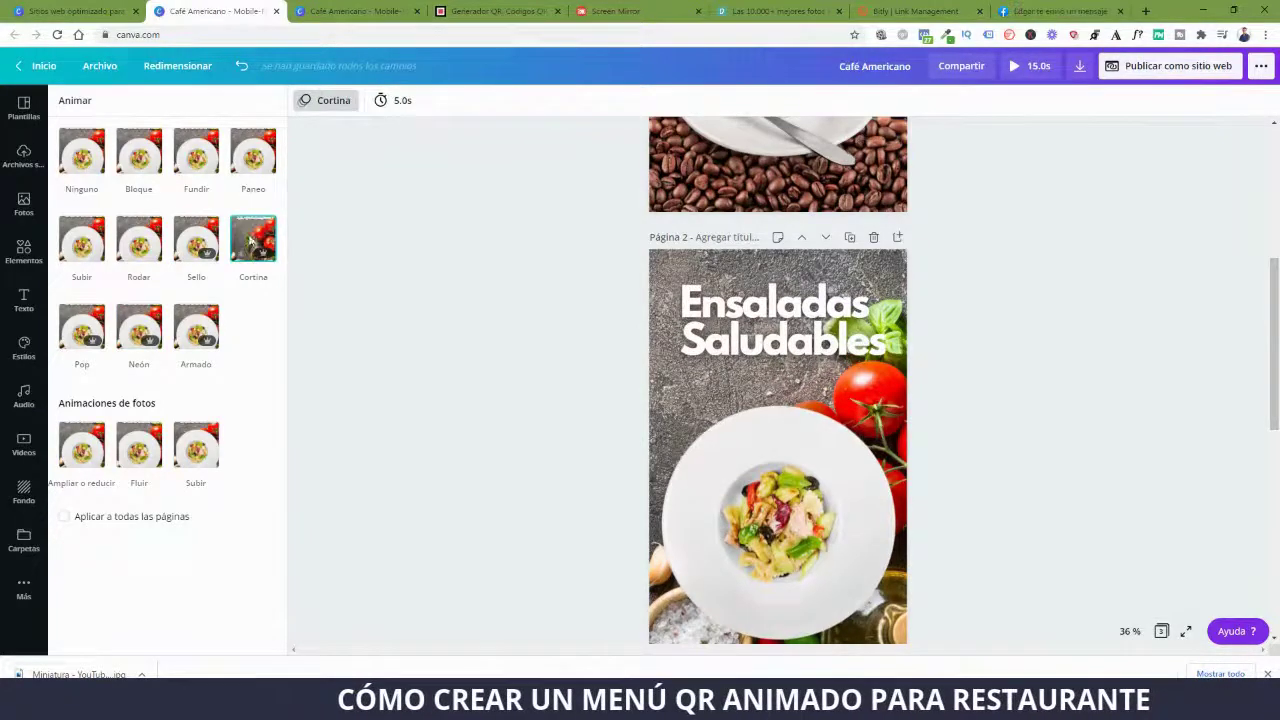
click(196, 447)
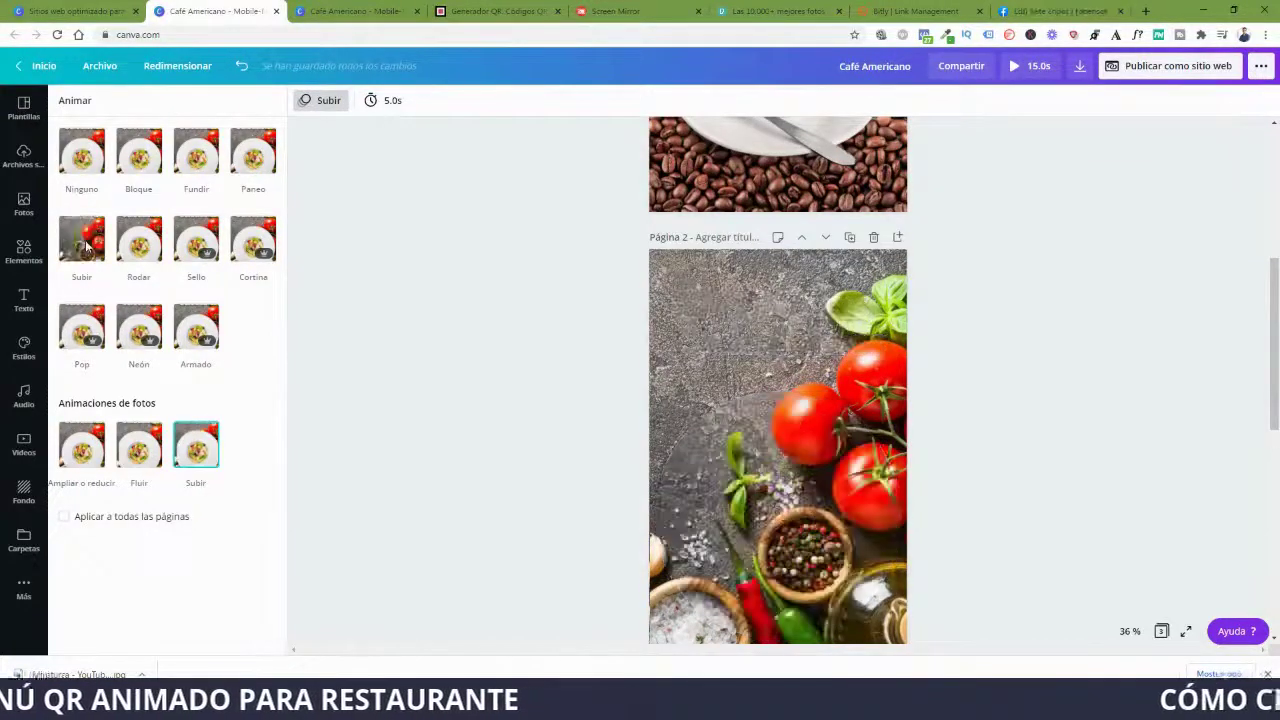
click(139, 150)
click(196, 150)
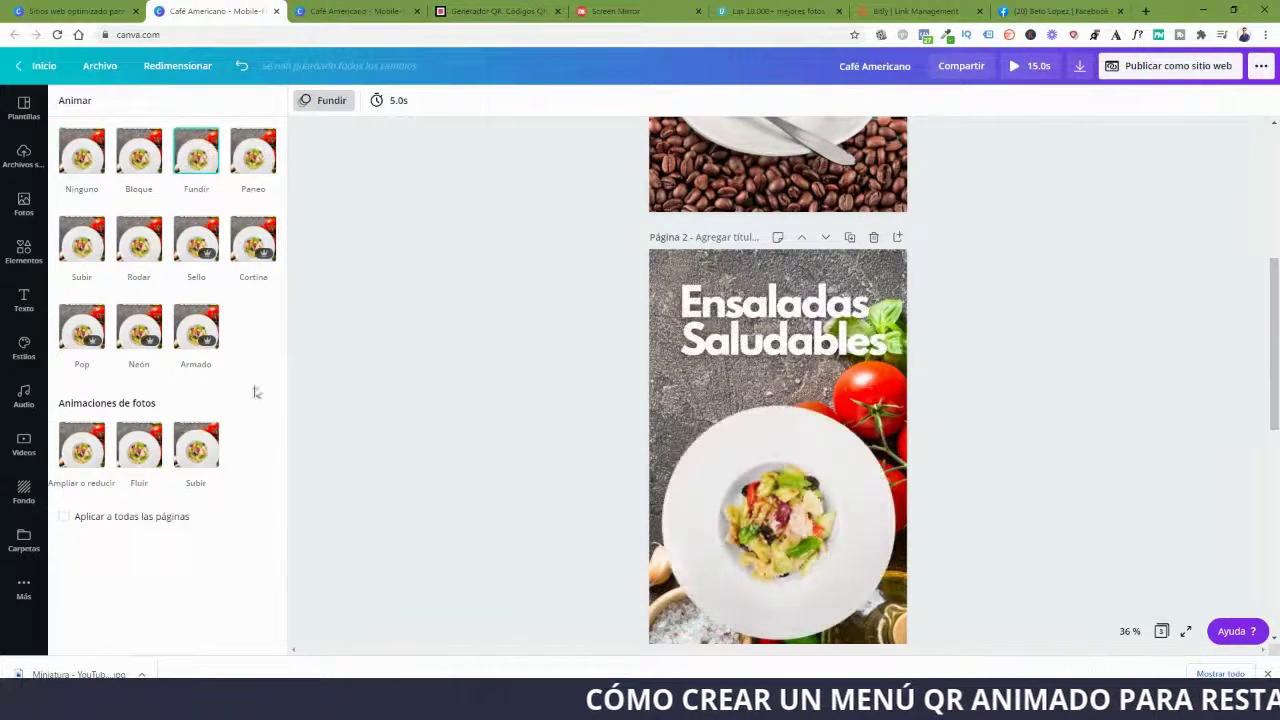
click(196, 445)
Check the coffee page's animation and deselect the image on the REFRESCOS page.
scroll(985, 495, down, 2)
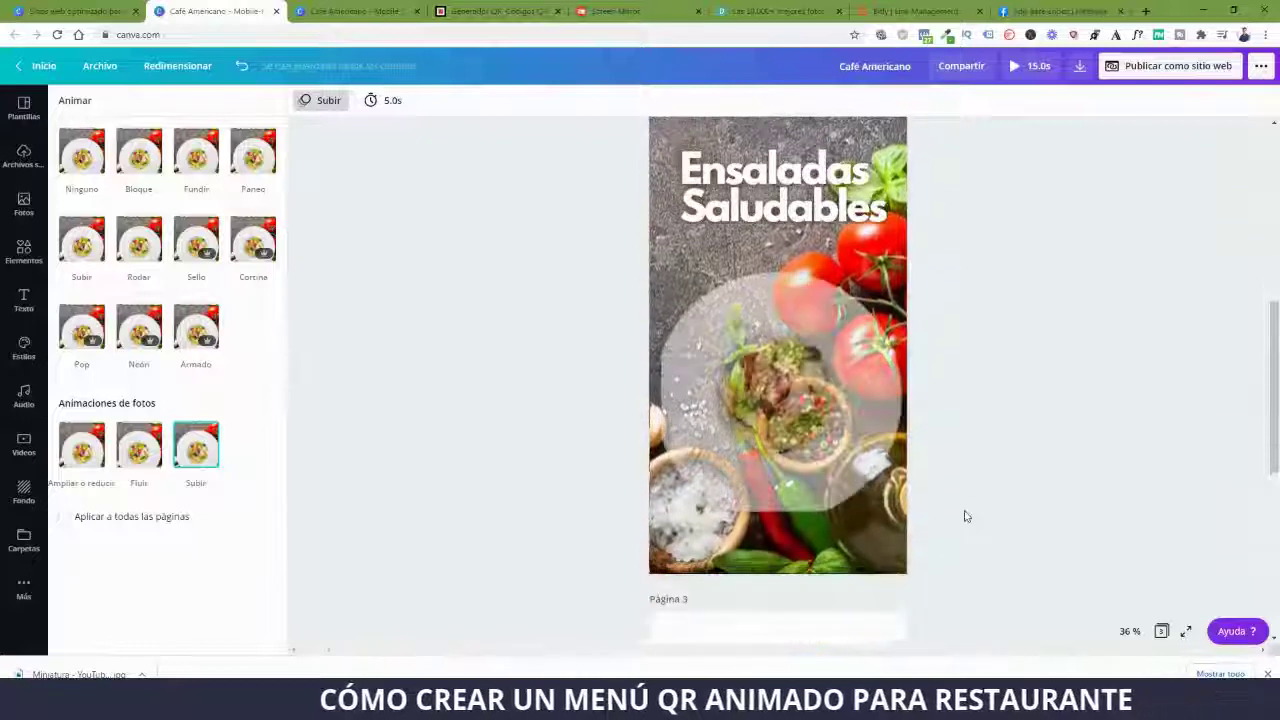
scroll(963, 514, up, 6)
click(868, 419)
scroll(1034, 560, down, 8)
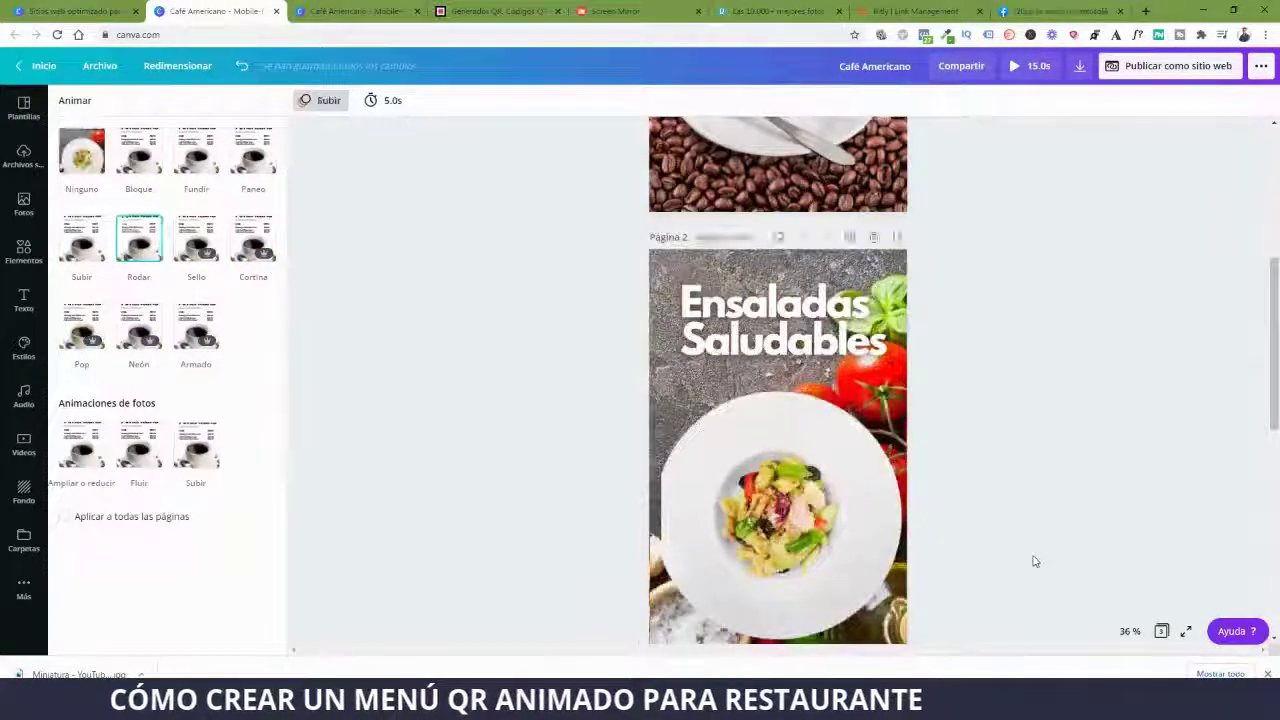
click(886, 246)
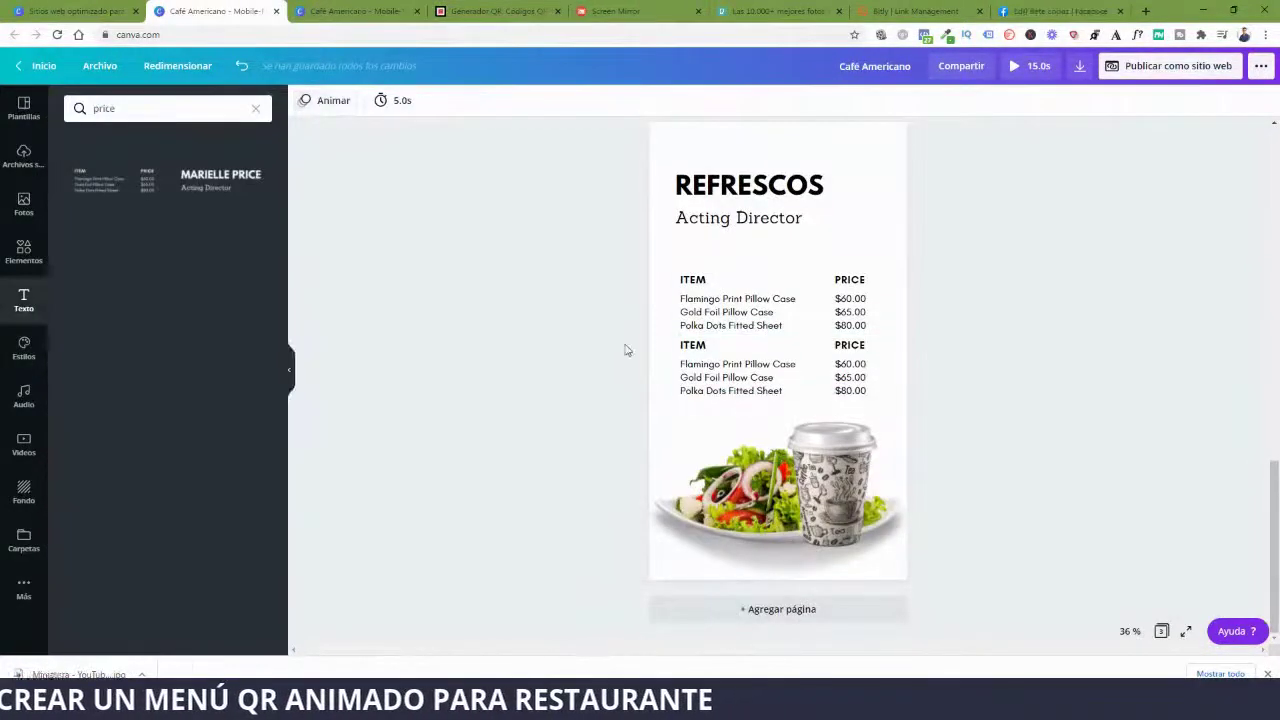
Try Armado on page 3, then settle on Neón and review all three animated pages.
click(333, 101)
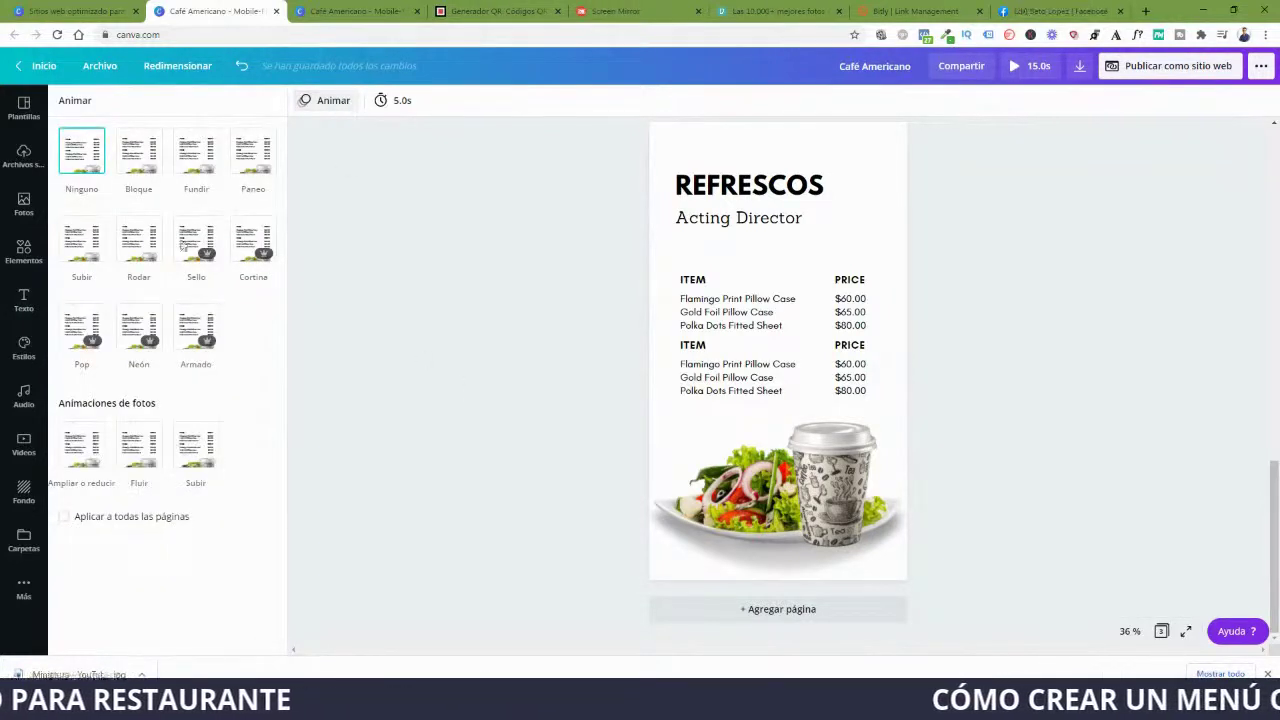
click(185, 318)
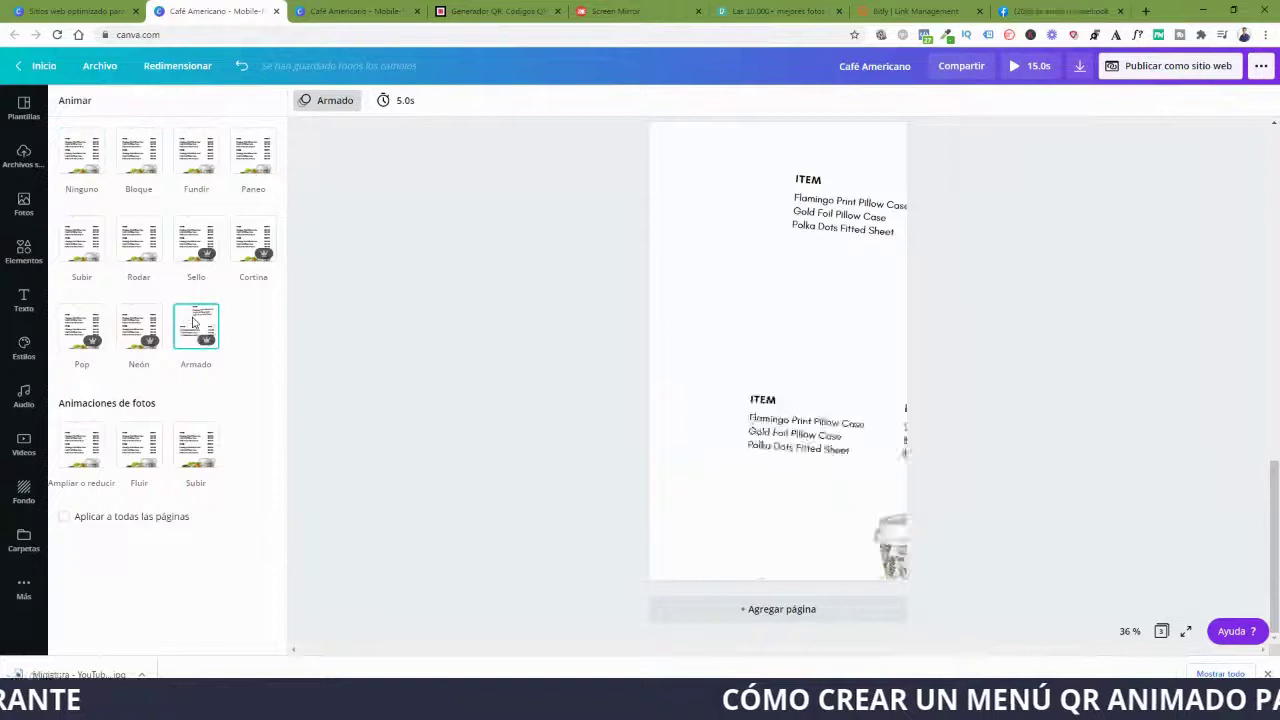
click(139, 325)
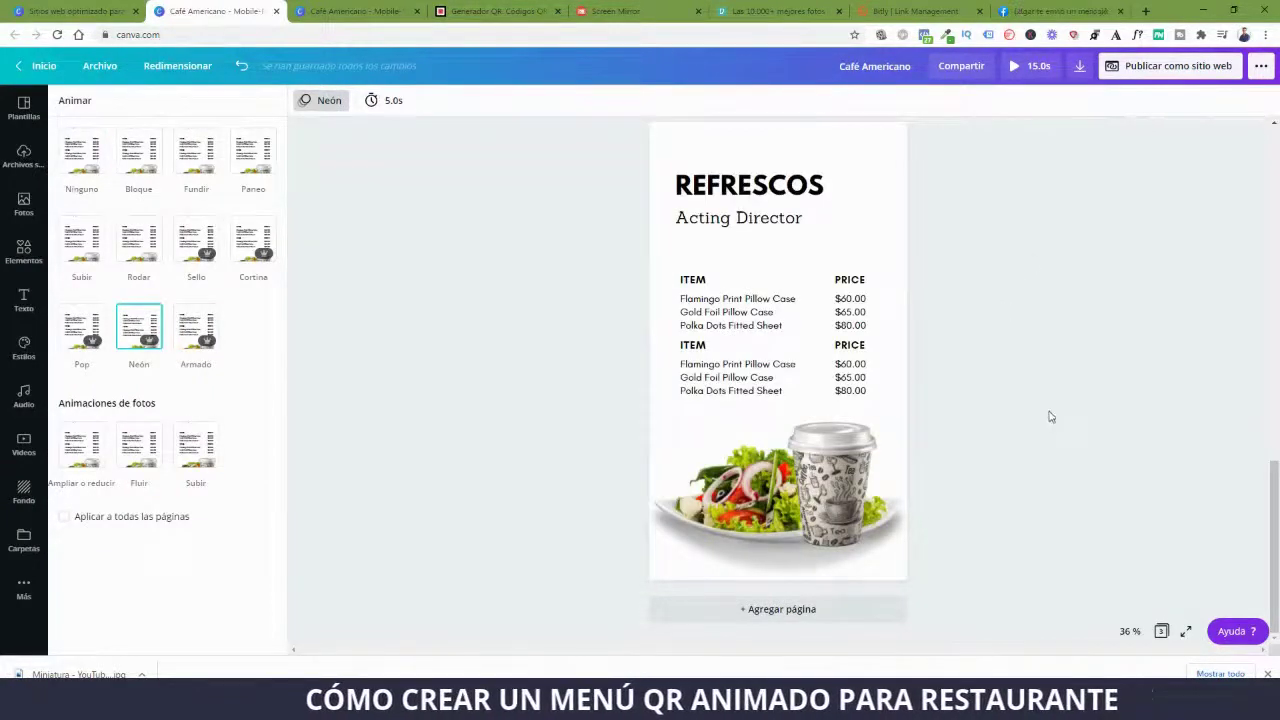
scroll(1049, 419, up, 10)
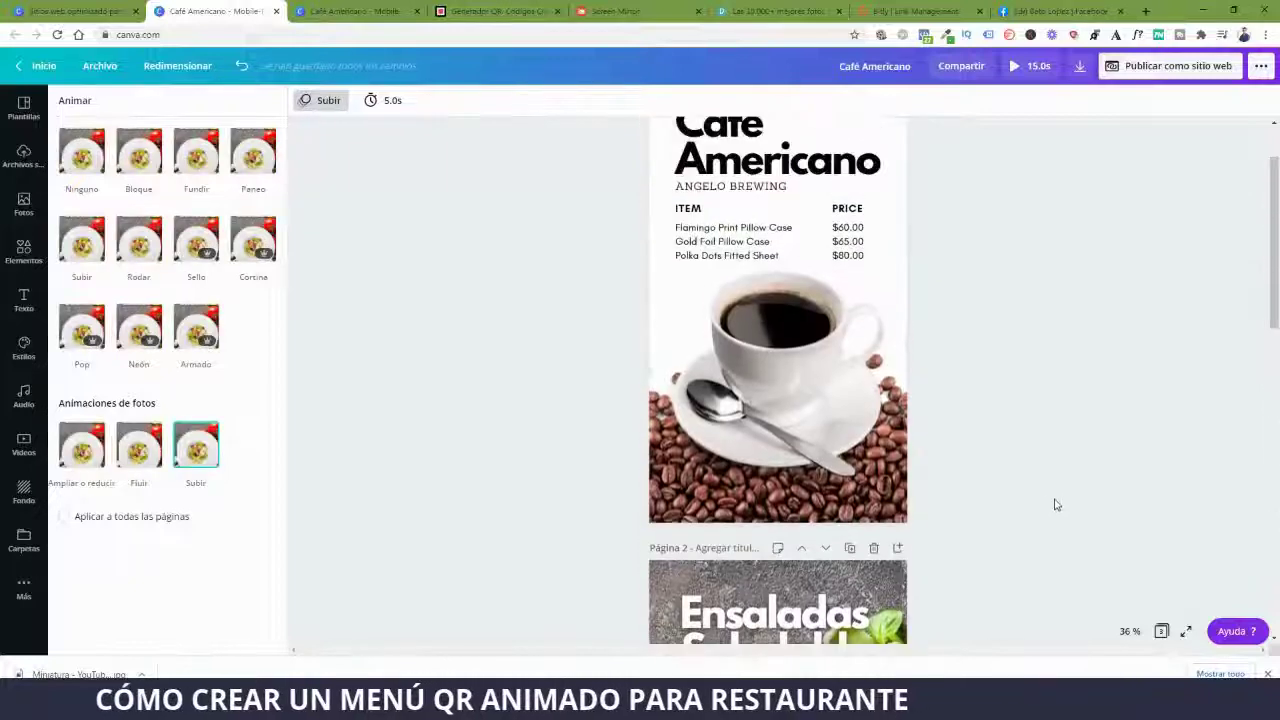
scroll(1053, 495, up, 1)
scroll(1041, 484, down, 1)
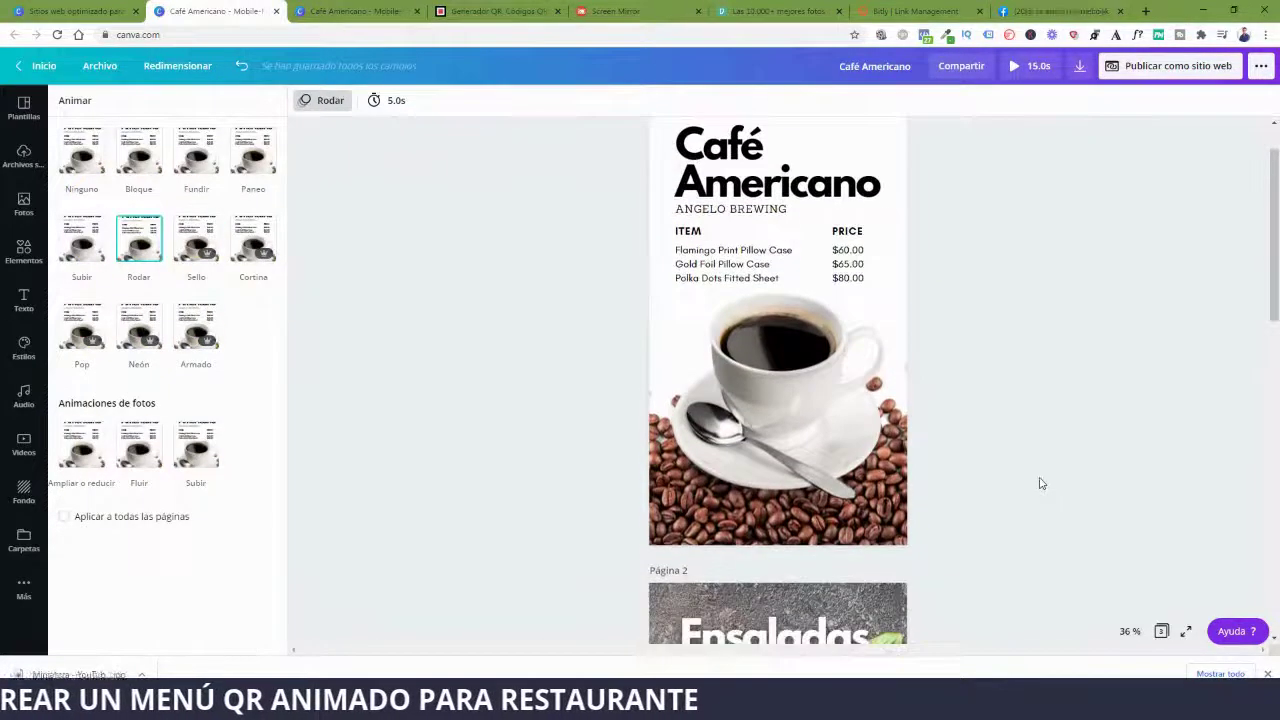
scroll(1053, 482, up, 1)
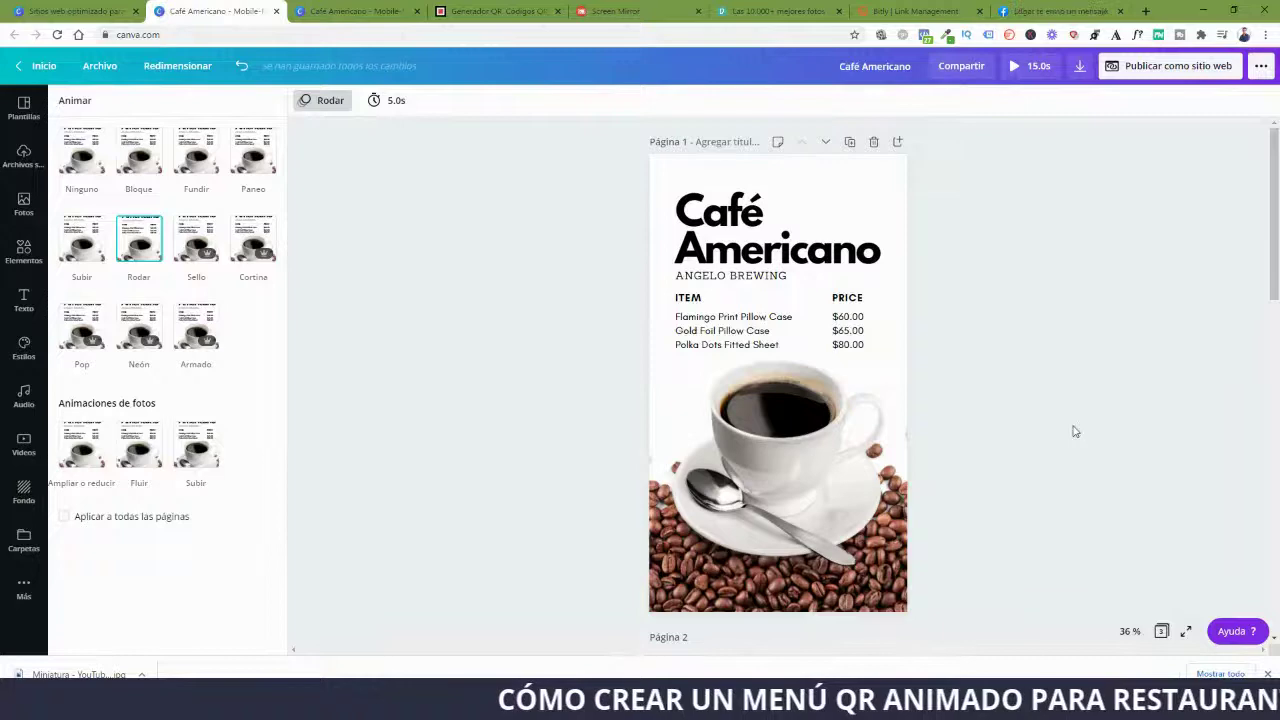
scroll(1010, 430, down, 12)
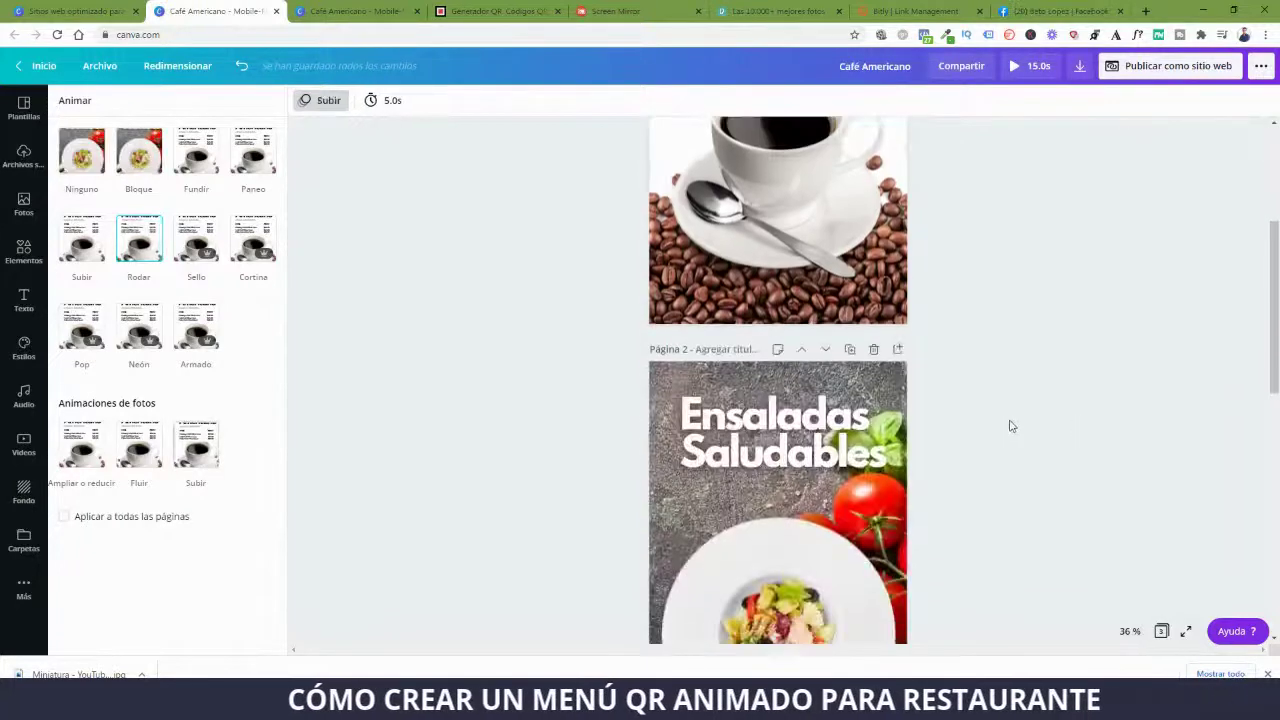
scroll(1031, 442, up, 12)
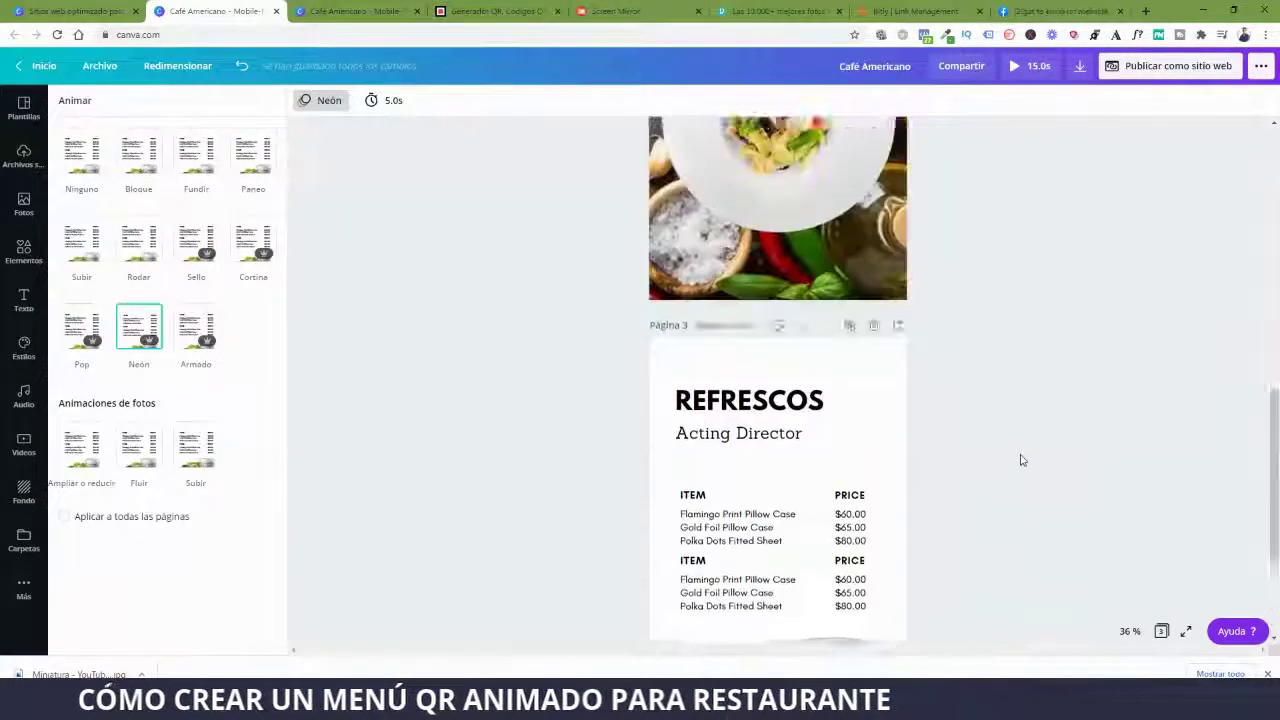
scroll(1005, 340, up, 1)
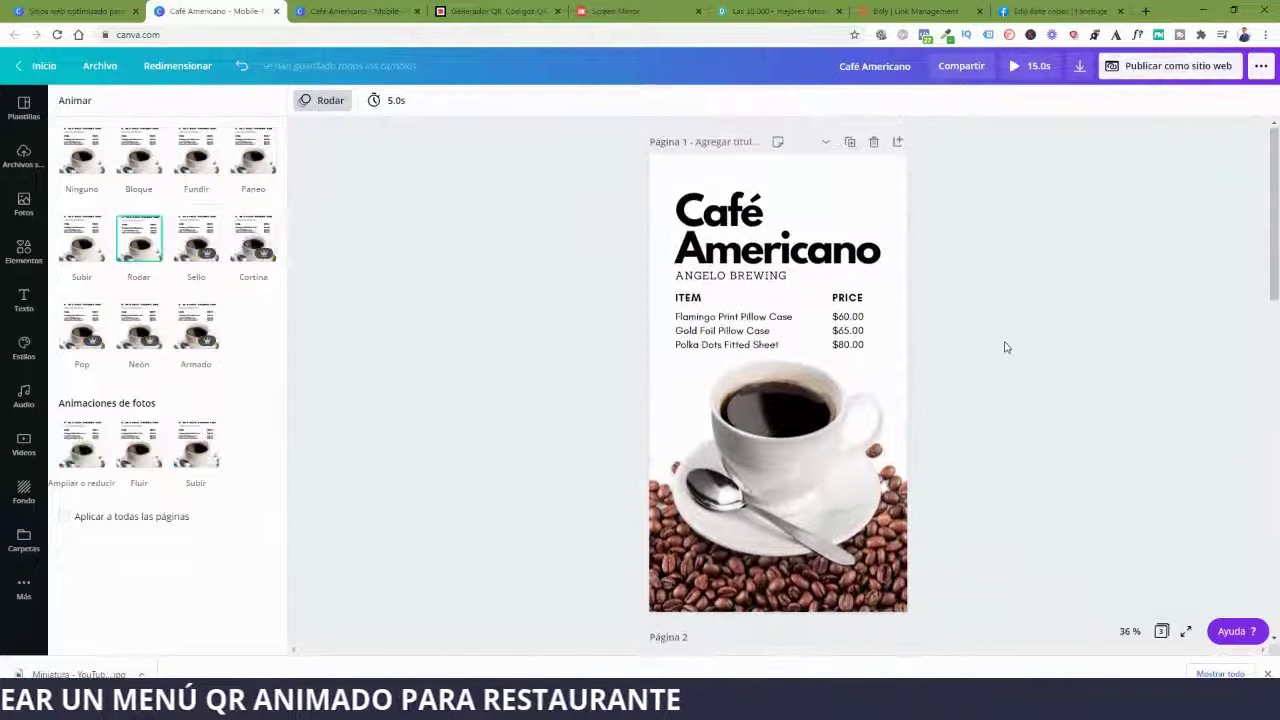
Choose Estándar as the web style in the Publicar como sitio web panel.
click(1181, 68)
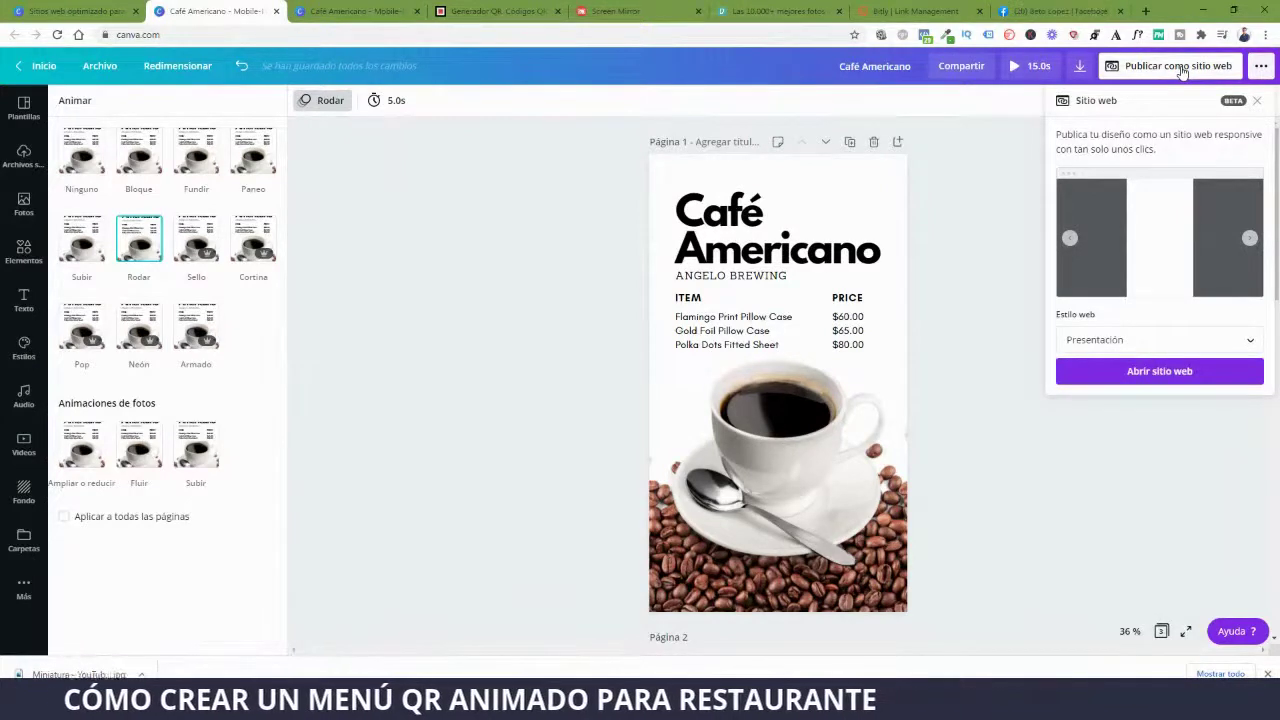
click(1195, 343)
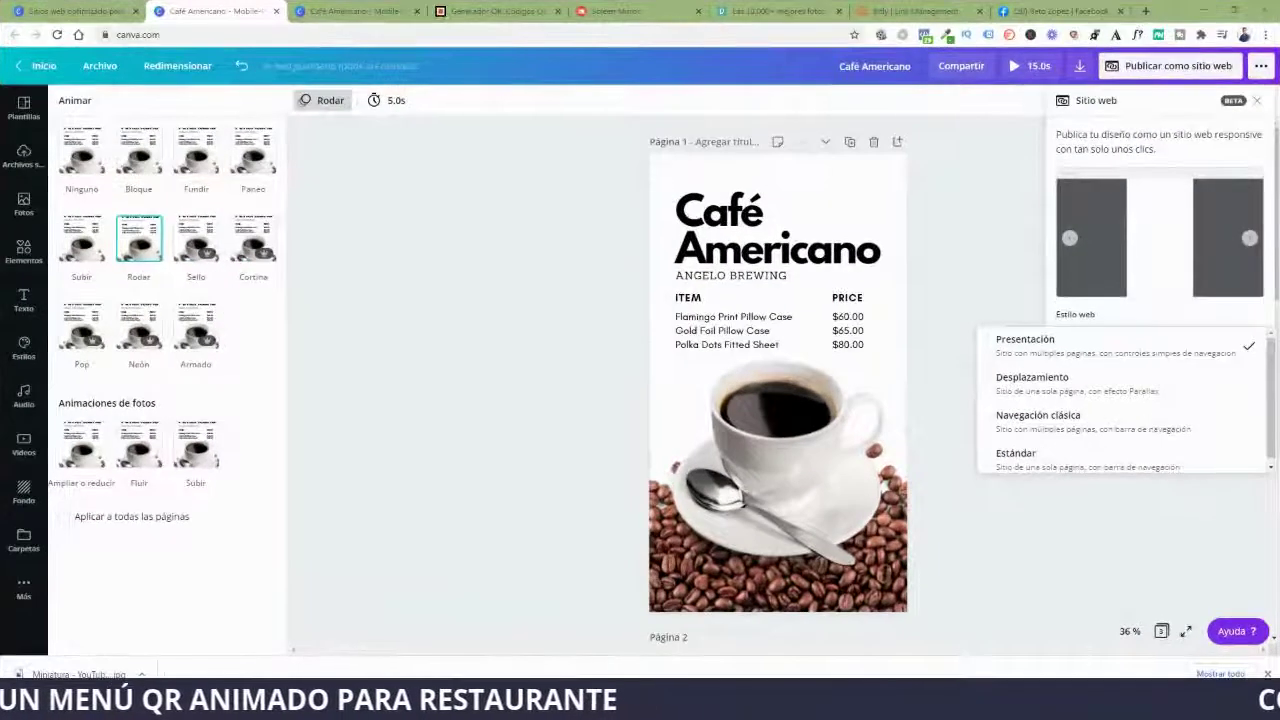
click(1248, 168)
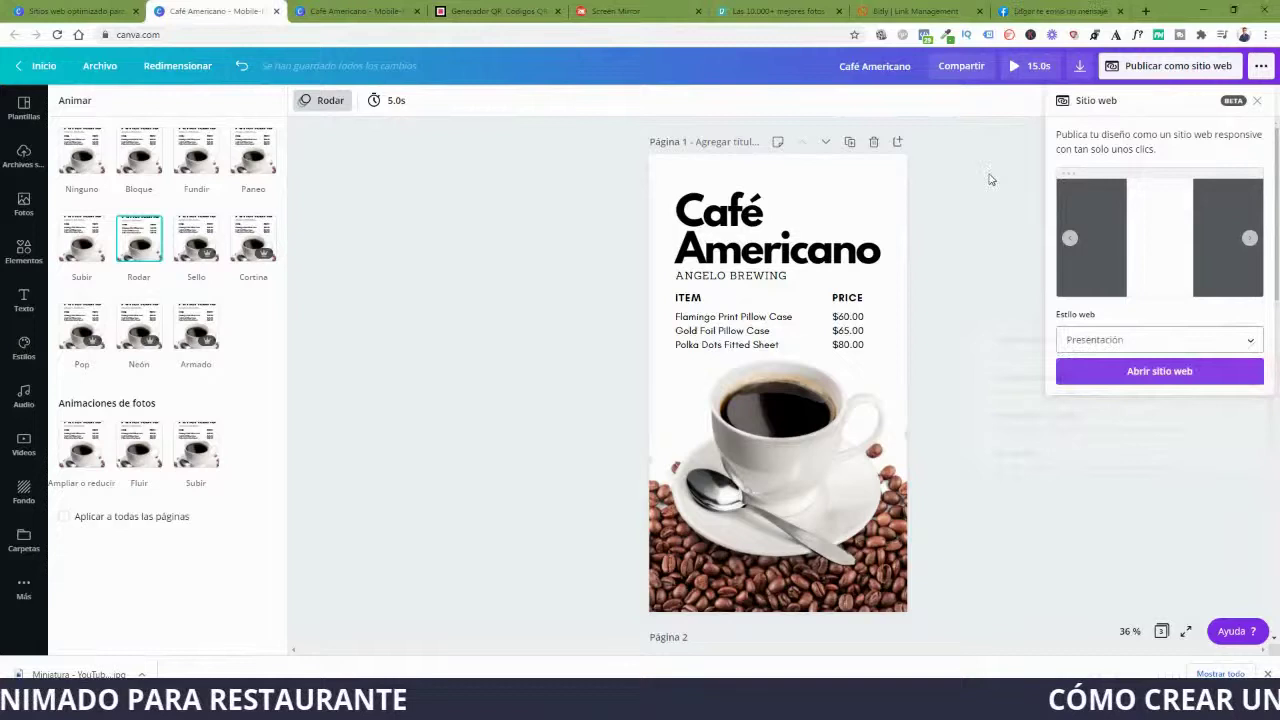
click(1257, 101)
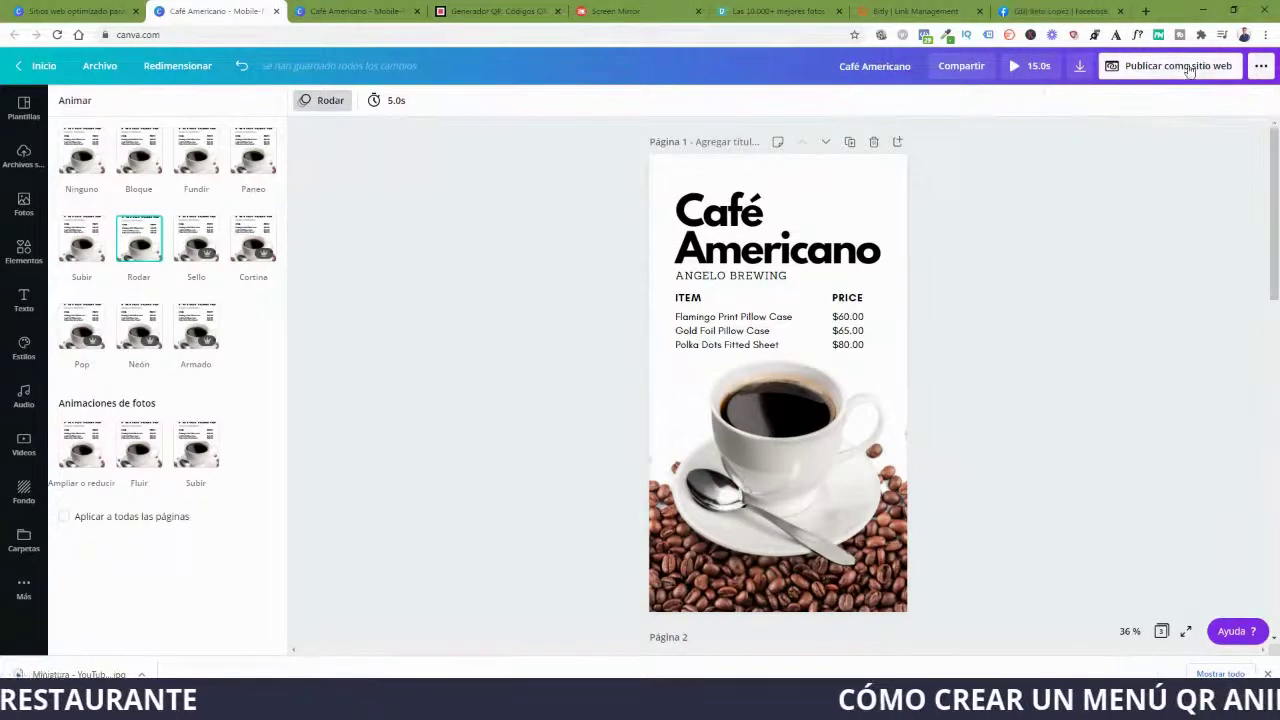
click(1172, 73)
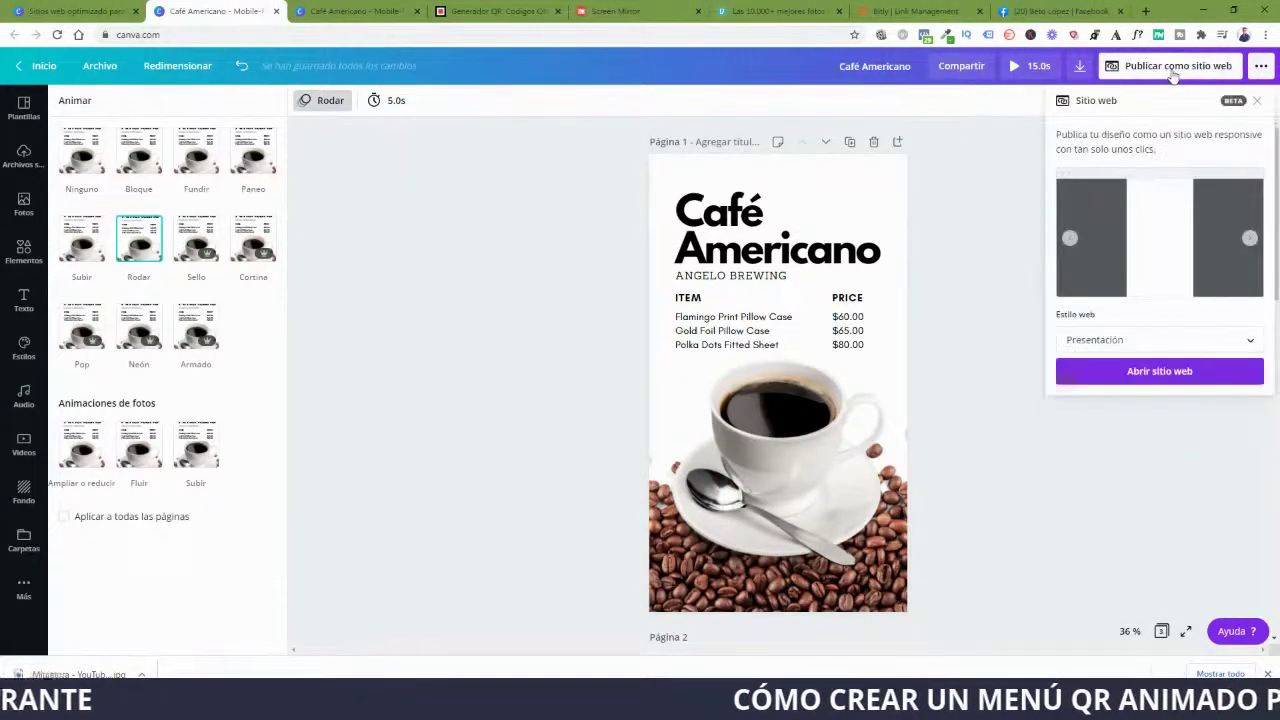
click(1163, 350)
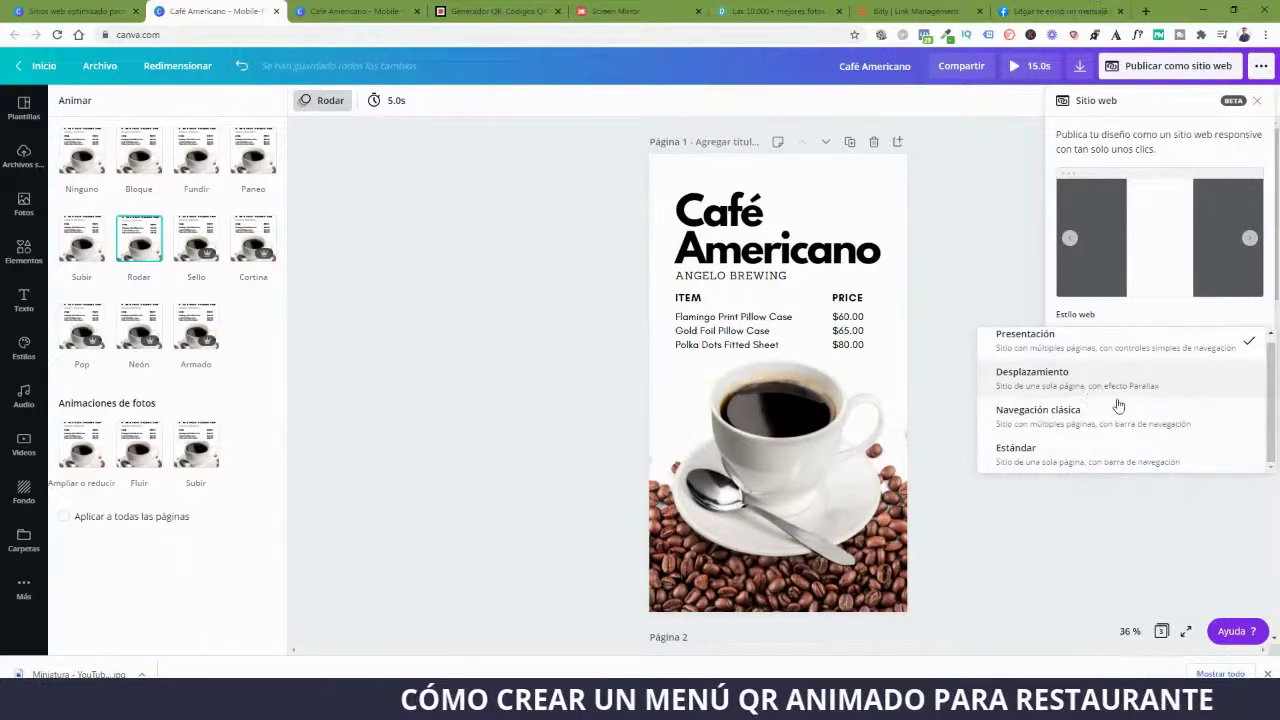
click(1077, 457)
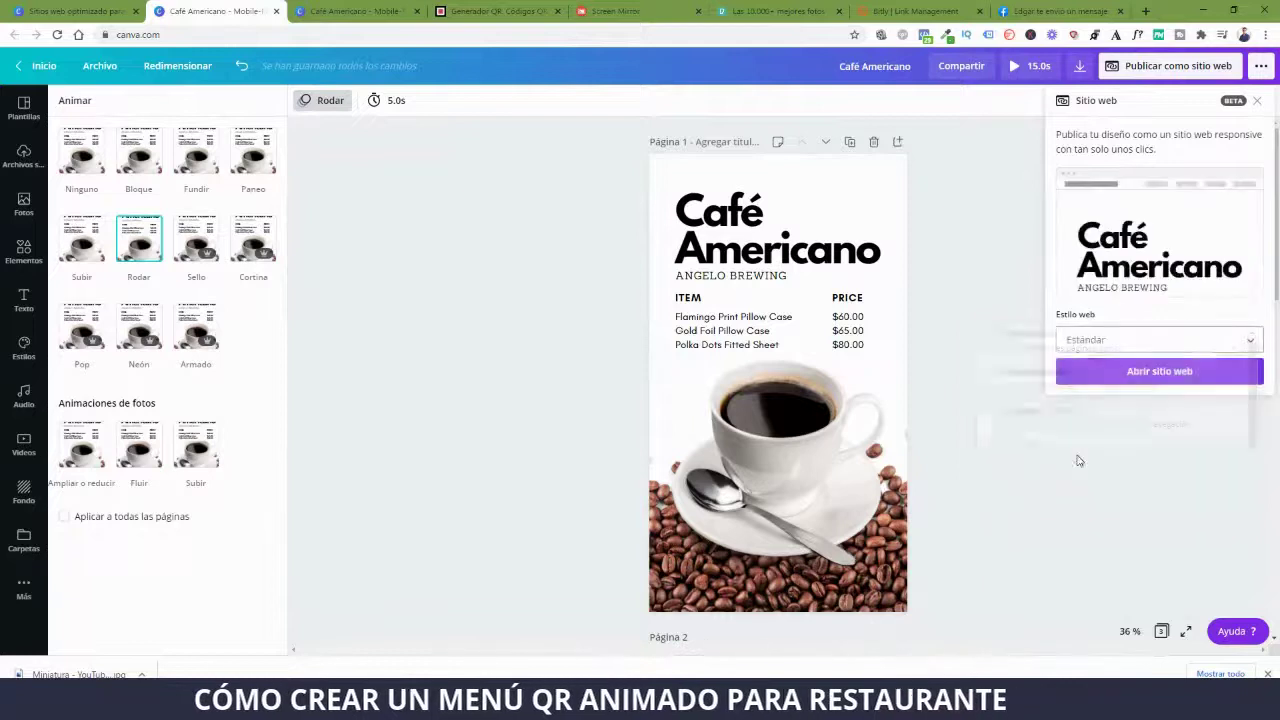
Open the Estándar-style site in a new tab and scroll through it.
click(1163, 372)
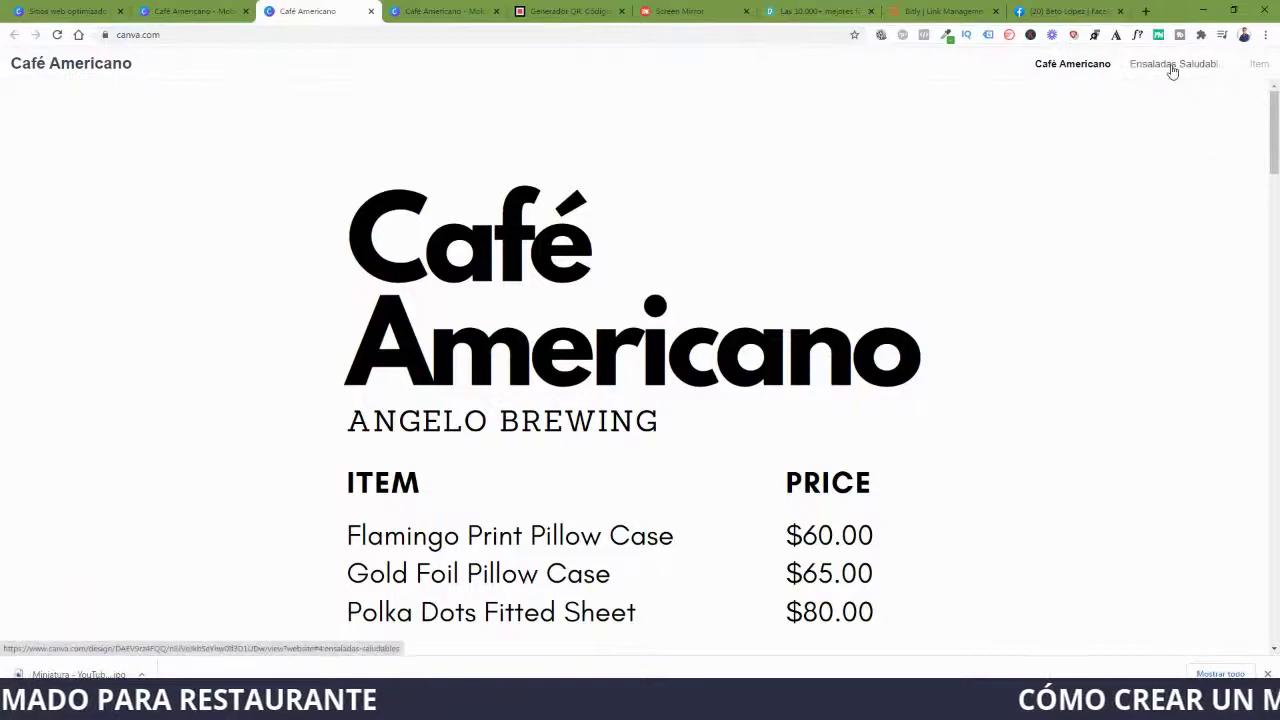
scroll(997, 431, down, 15)
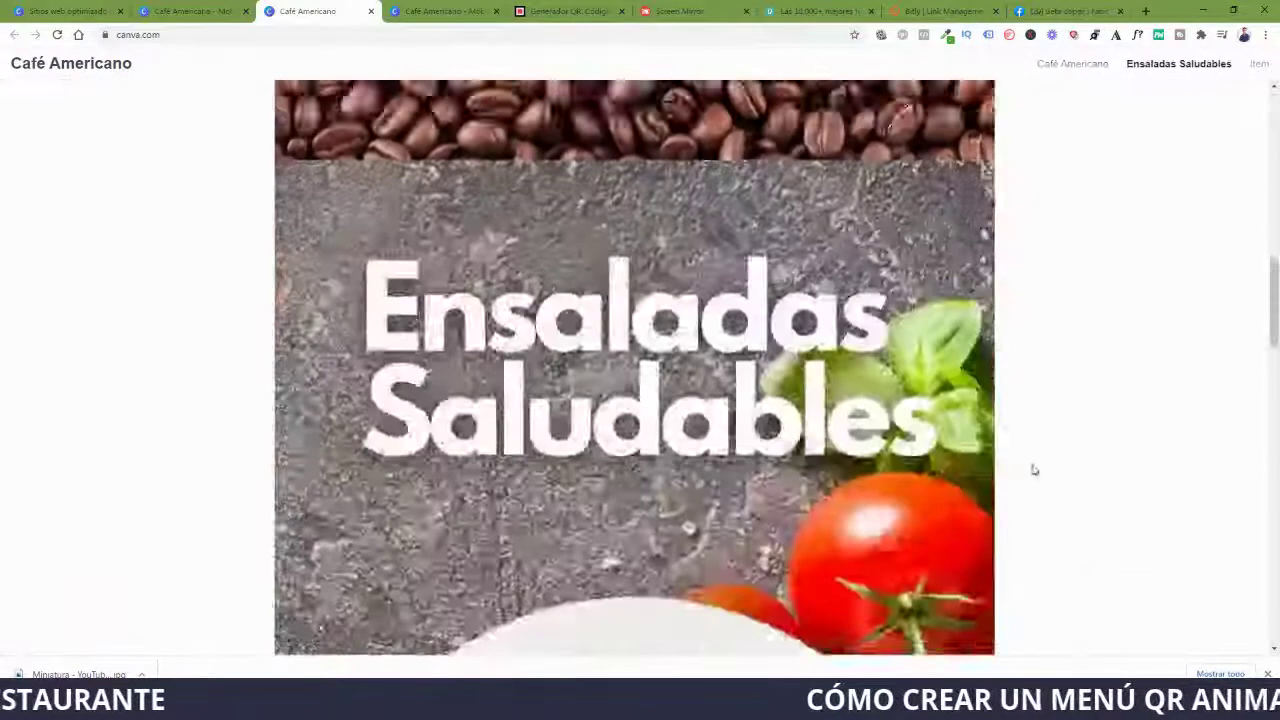
scroll(1049, 474, down, 15)
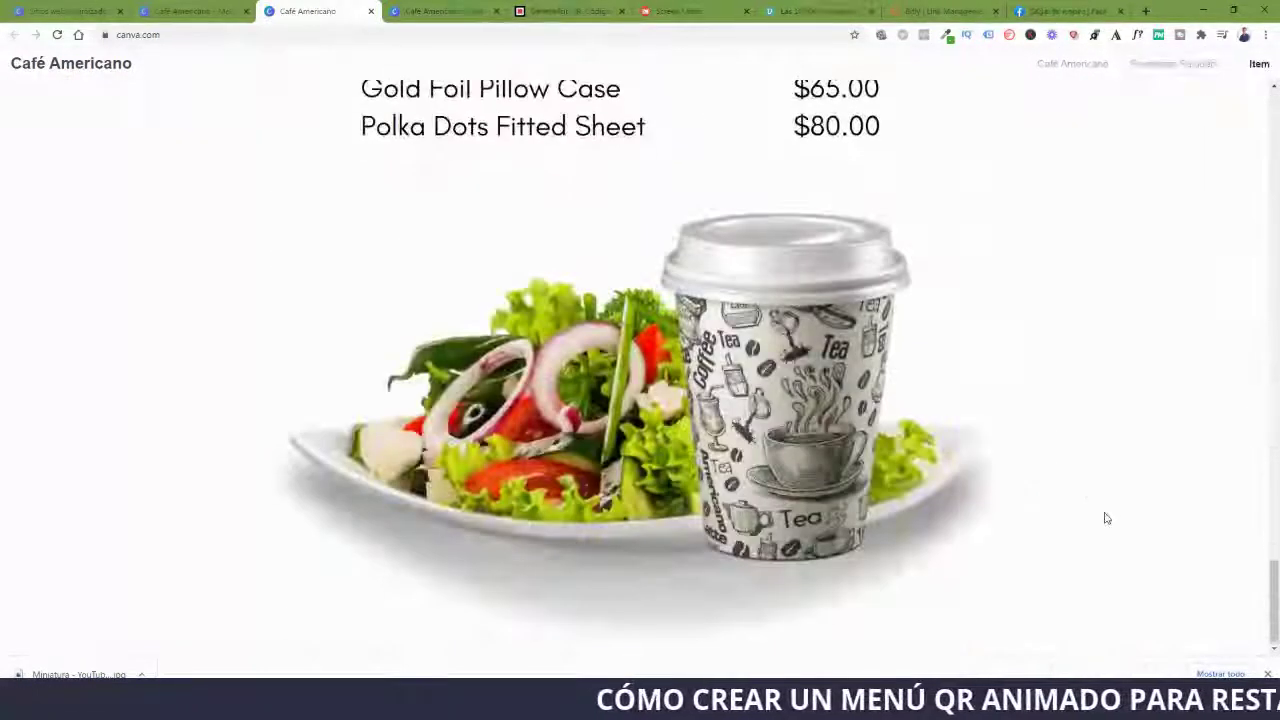
scroll(1092, 511, up, 20)
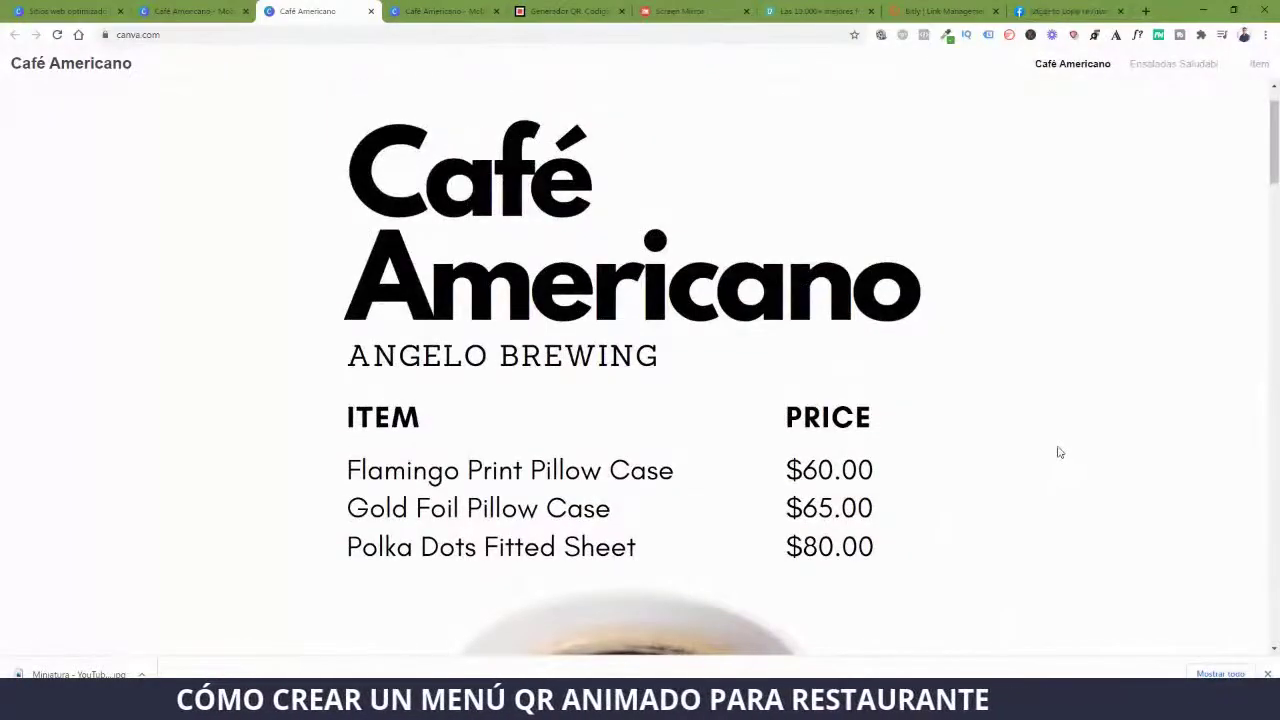
Check the site in DevTools' phone-sized view, then close the preview tab.
key(ctrl+shift+i)
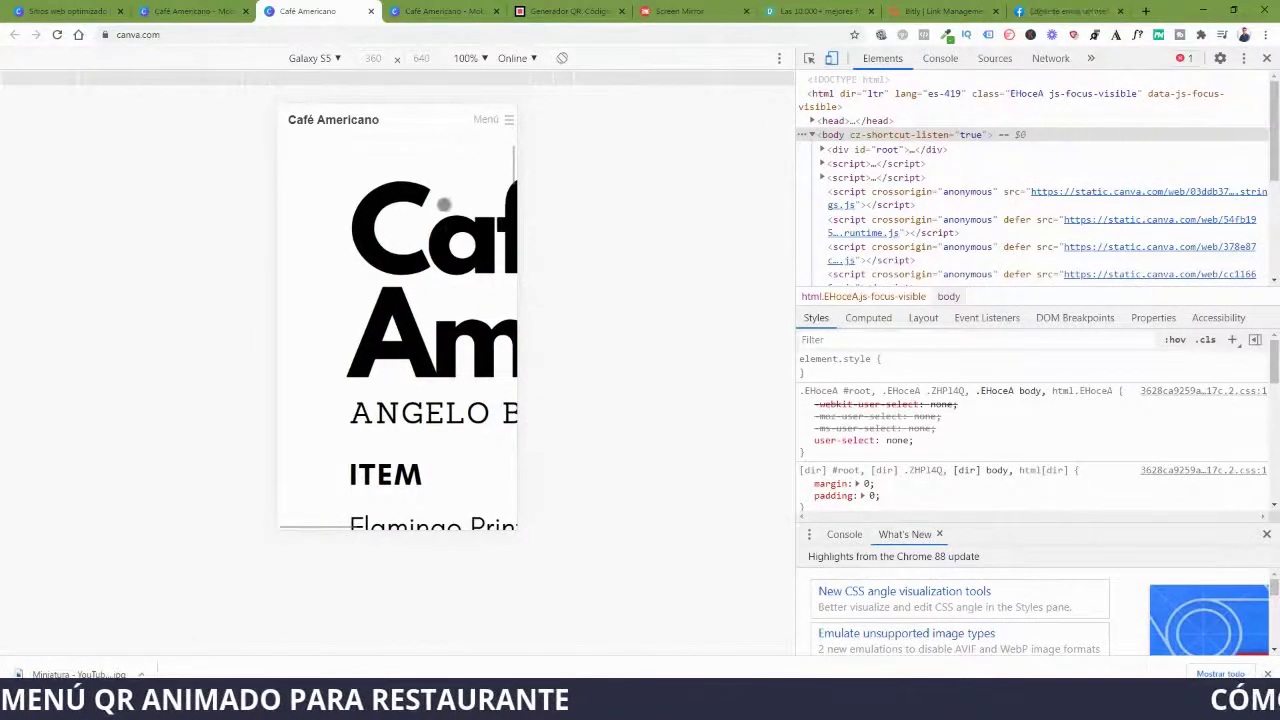
scroll(443, 309, down, 1)
scroll(460, 349, down, 10)
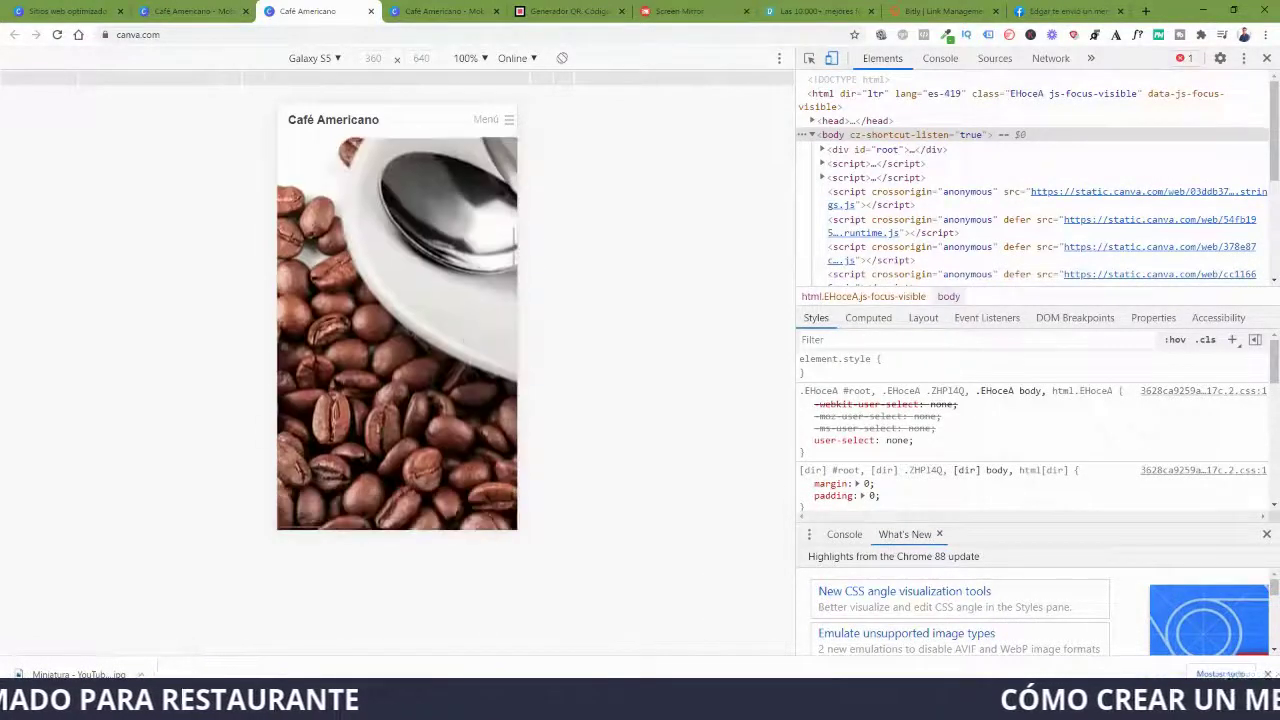
scroll(470, 395, up, 10)
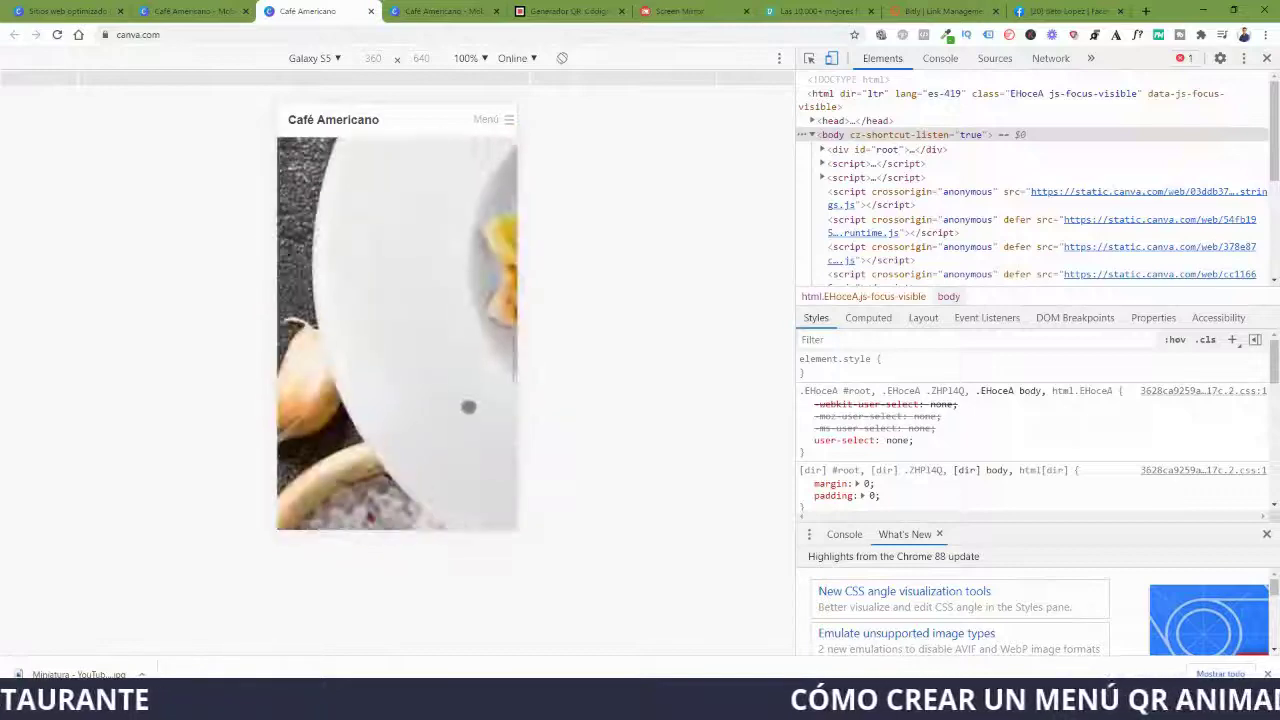
scroll(440, 294, up, 2)
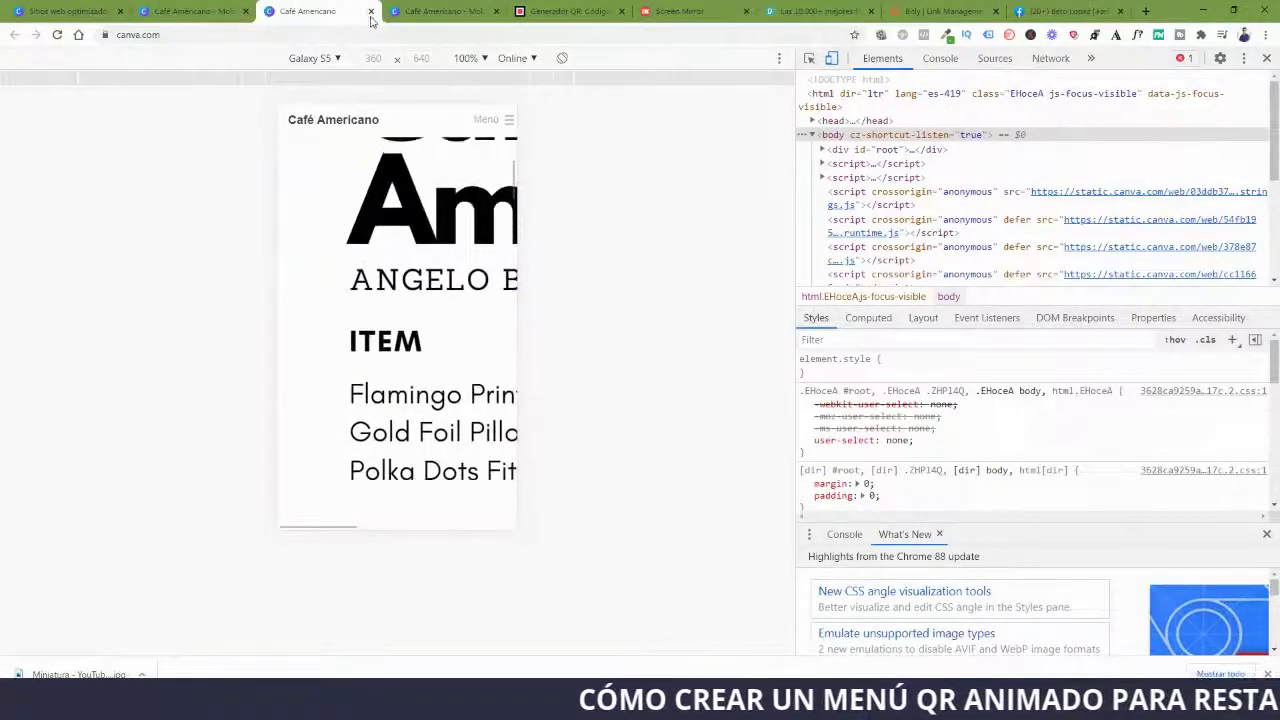
click(370, 11)
click(1150, 340)
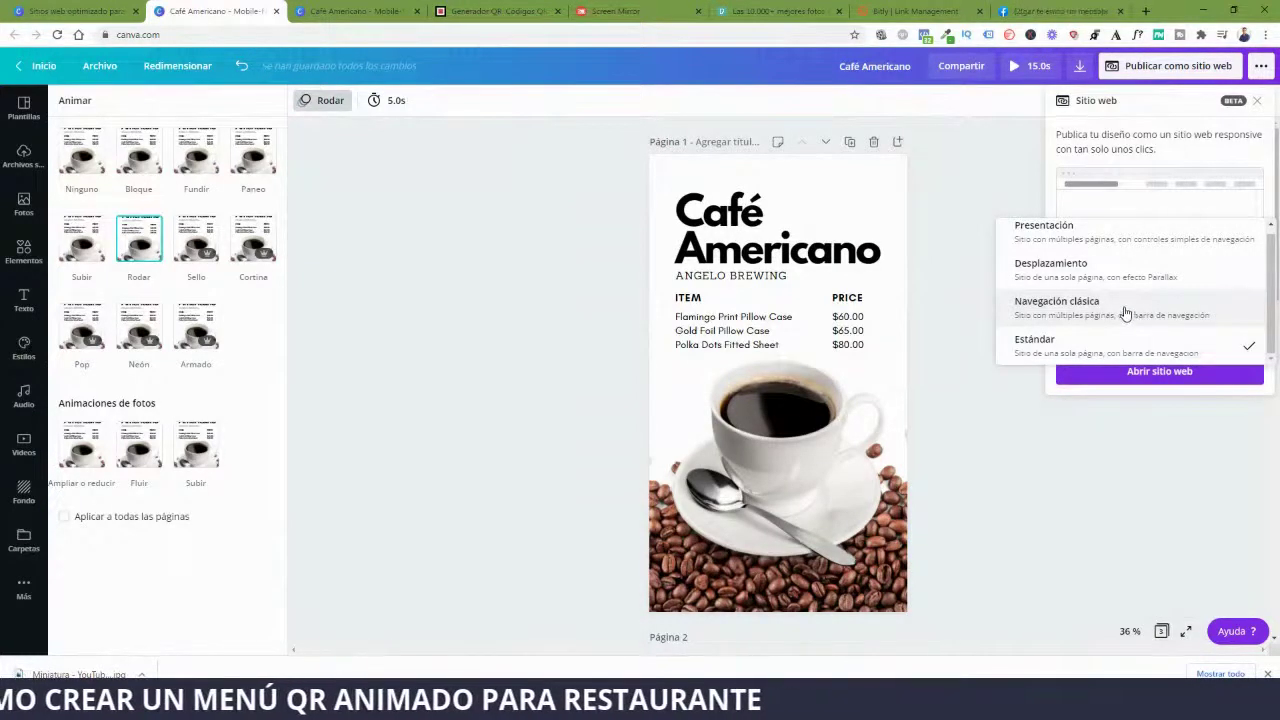
Switch the web style to Navegación clásica and open the site in a new tab.
click(1125, 313)
click(1160, 372)
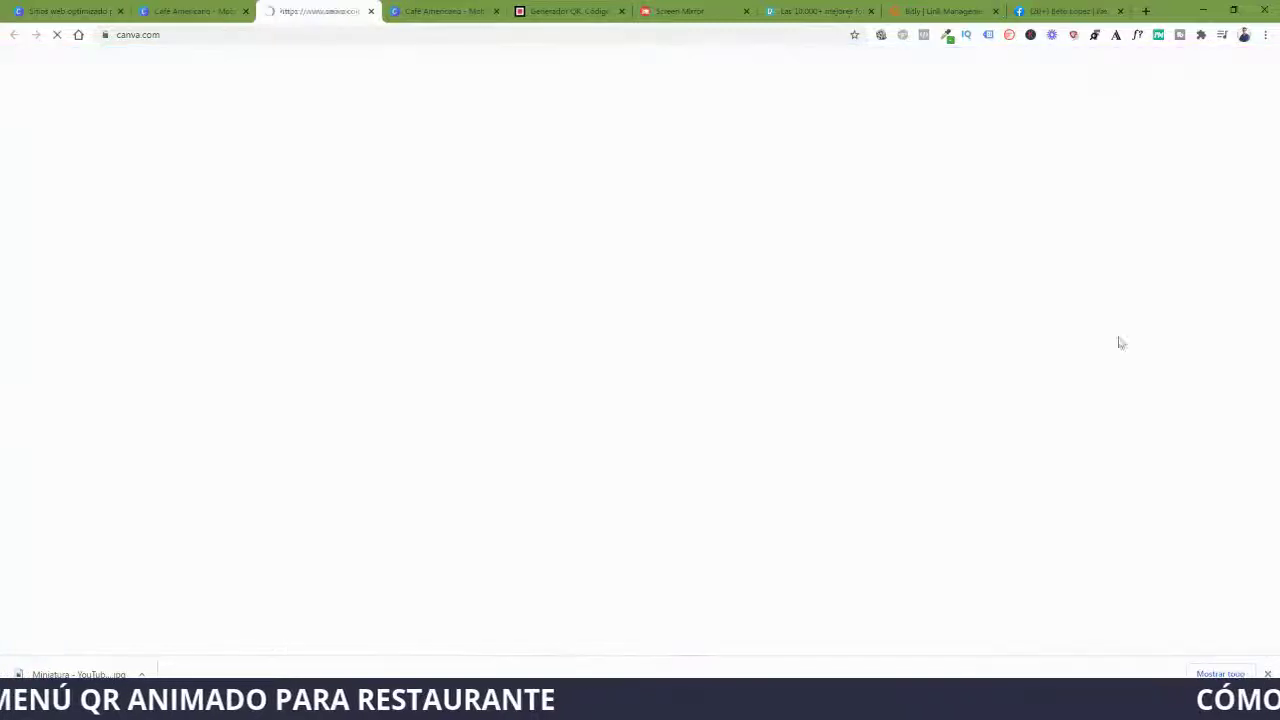
scroll(740, 380, down, 2)
scroll(785, 440, down, 3)
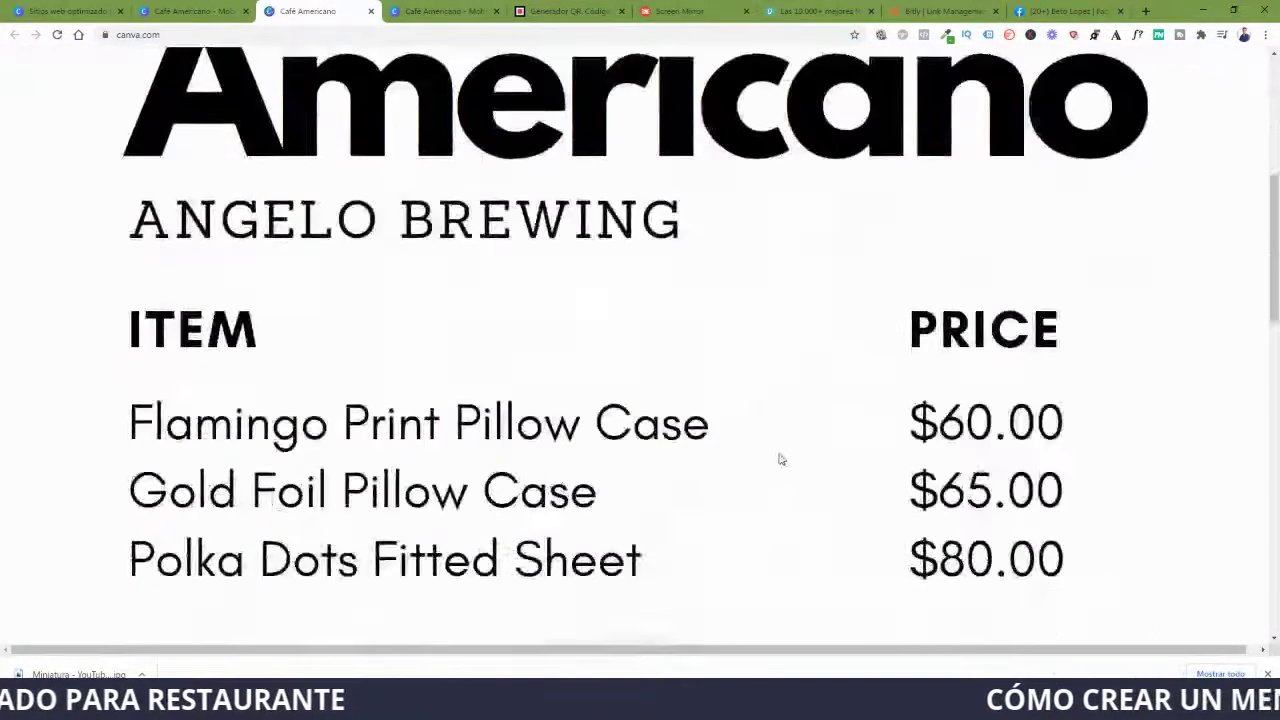
scroll(760, 450, up, 5)
Browse the Ensaladas Saludables and Café Americano sections using the navigation bar.
click(1153, 75)
scroll(1113, 462, down, 5)
scroll(1113, 462, down, 3)
scroll(1113, 462, up, 8)
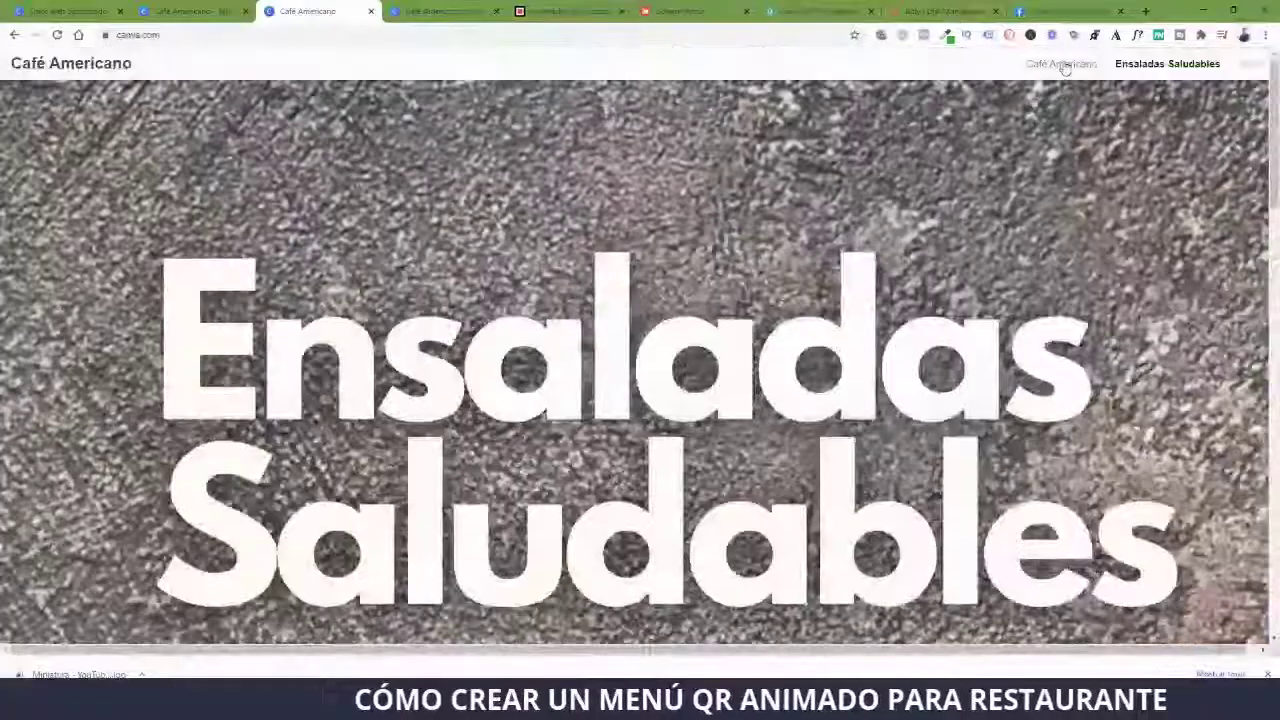
click(1063, 65)
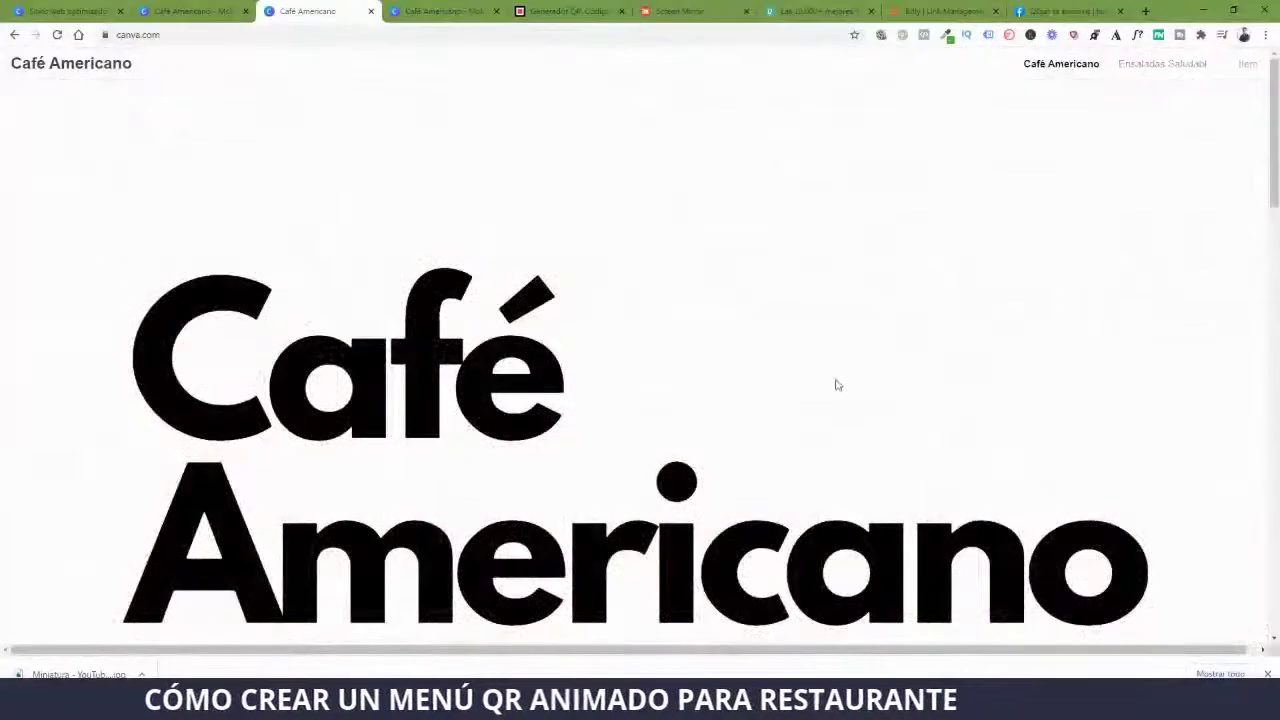
scroll(830, 400, down, 10)
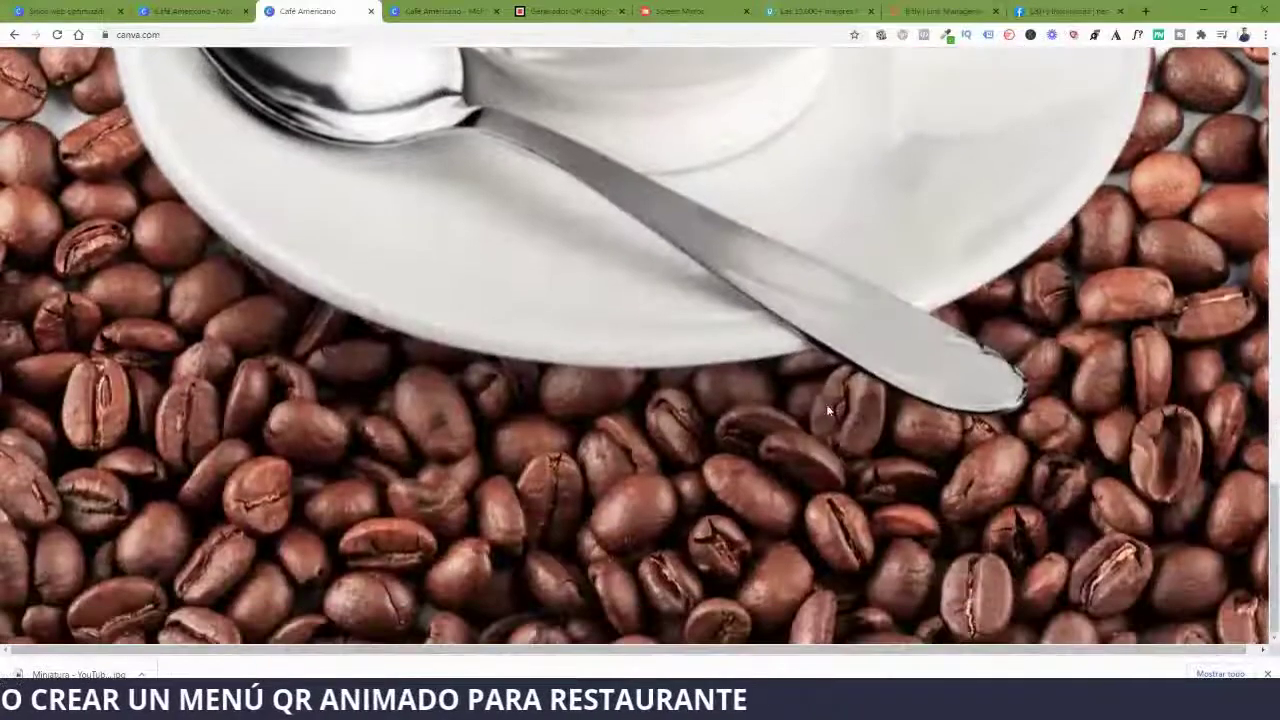
scroll(828, 410, up, 10)
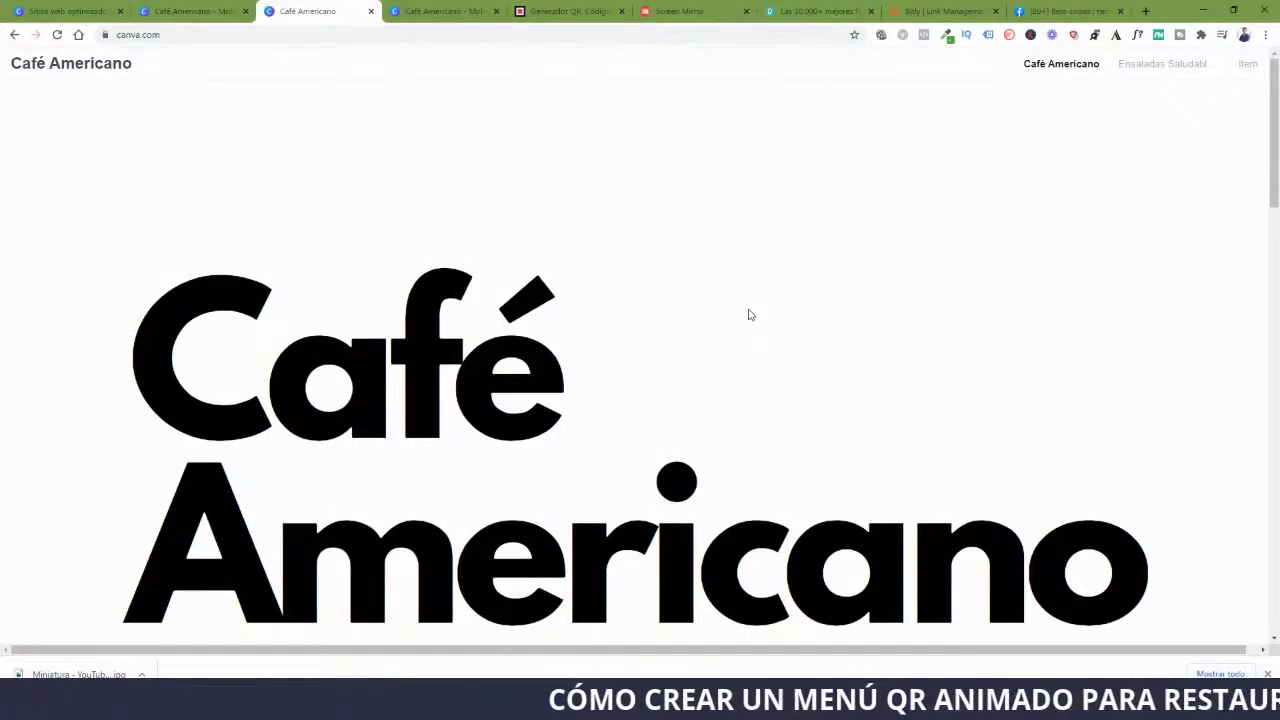
In the phone preview, visit Ensaladas Saludables and the Item drinks page via the menu.
key(ctrl+shift+i)
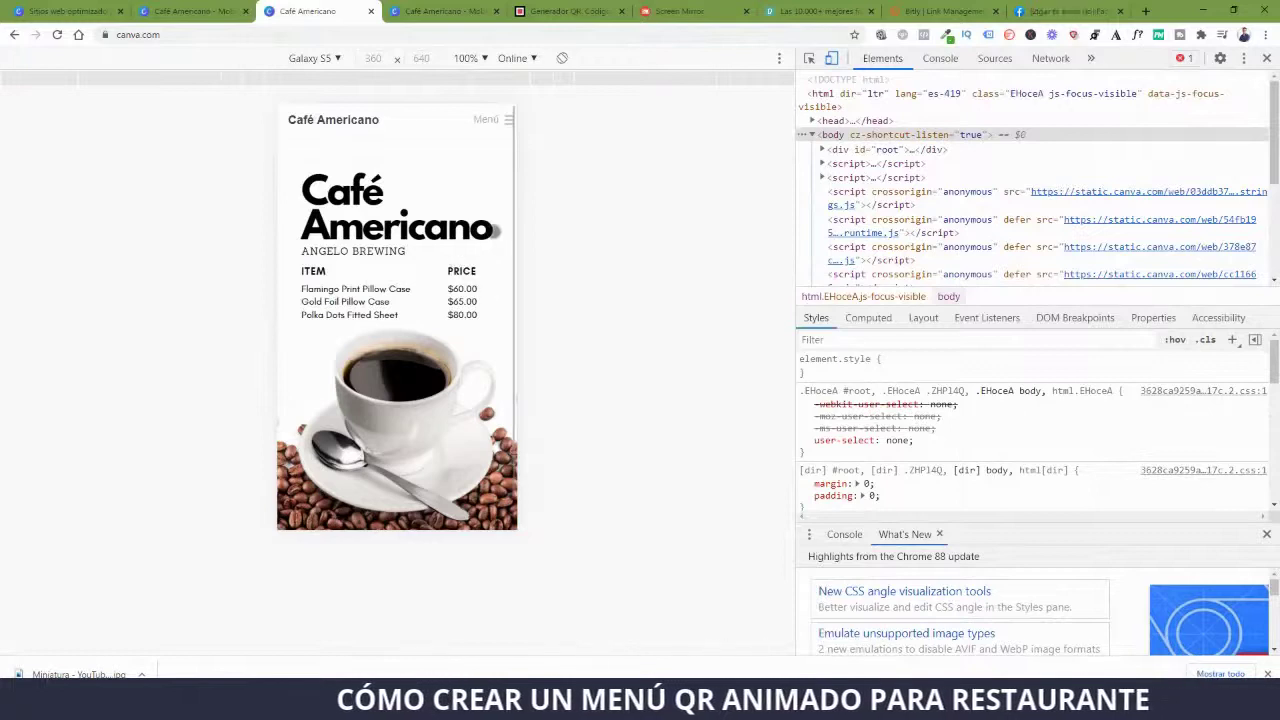
scroll(474, 317, down, 1)
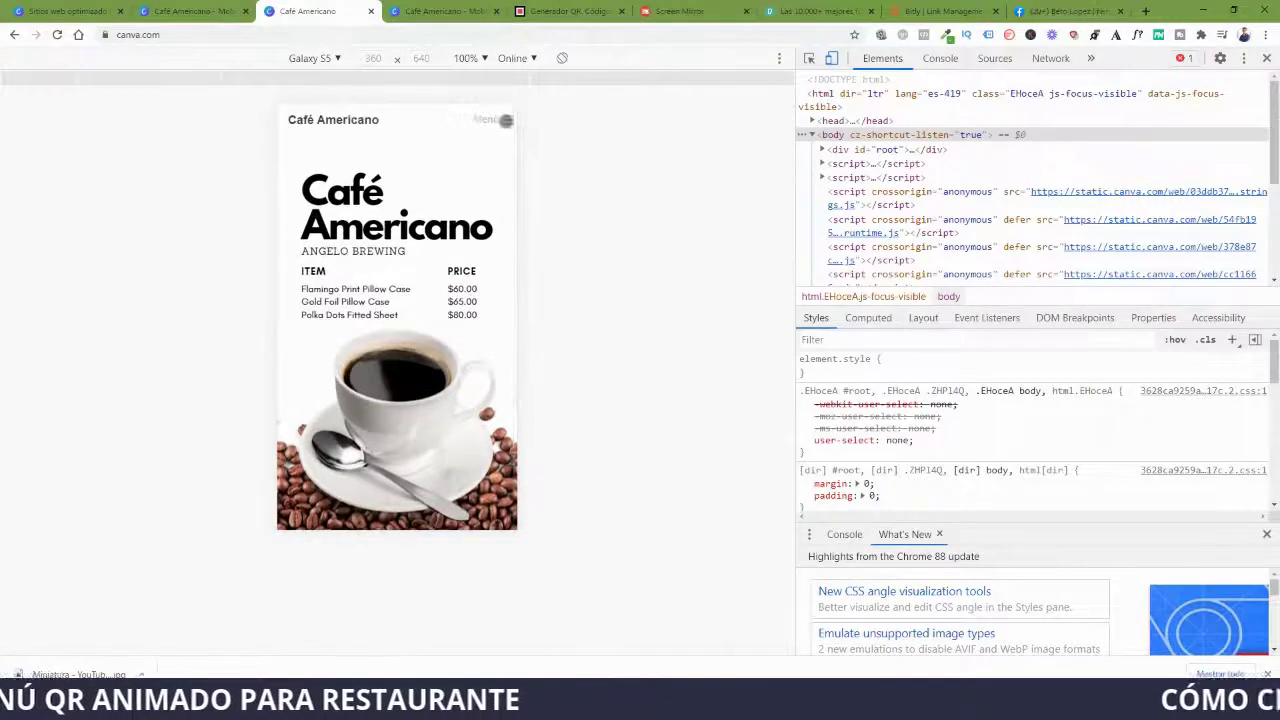
click(507, 119)
click(430, 168)
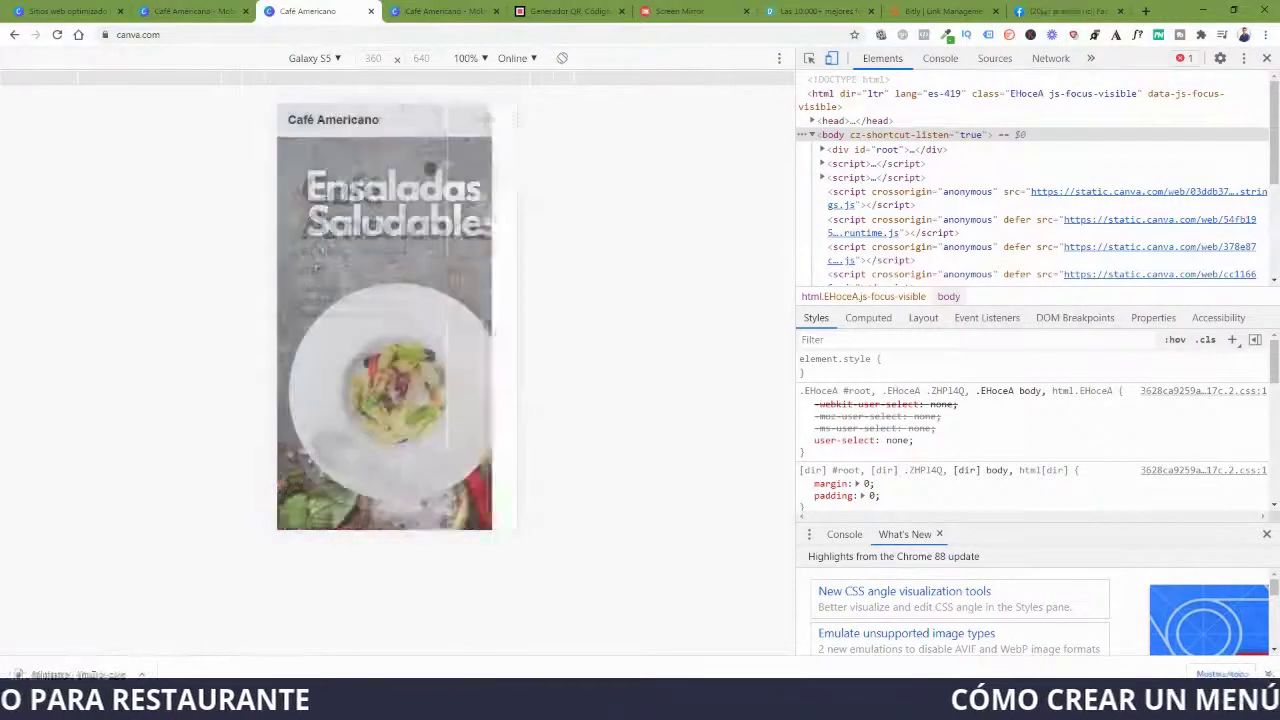
click(500, 121)
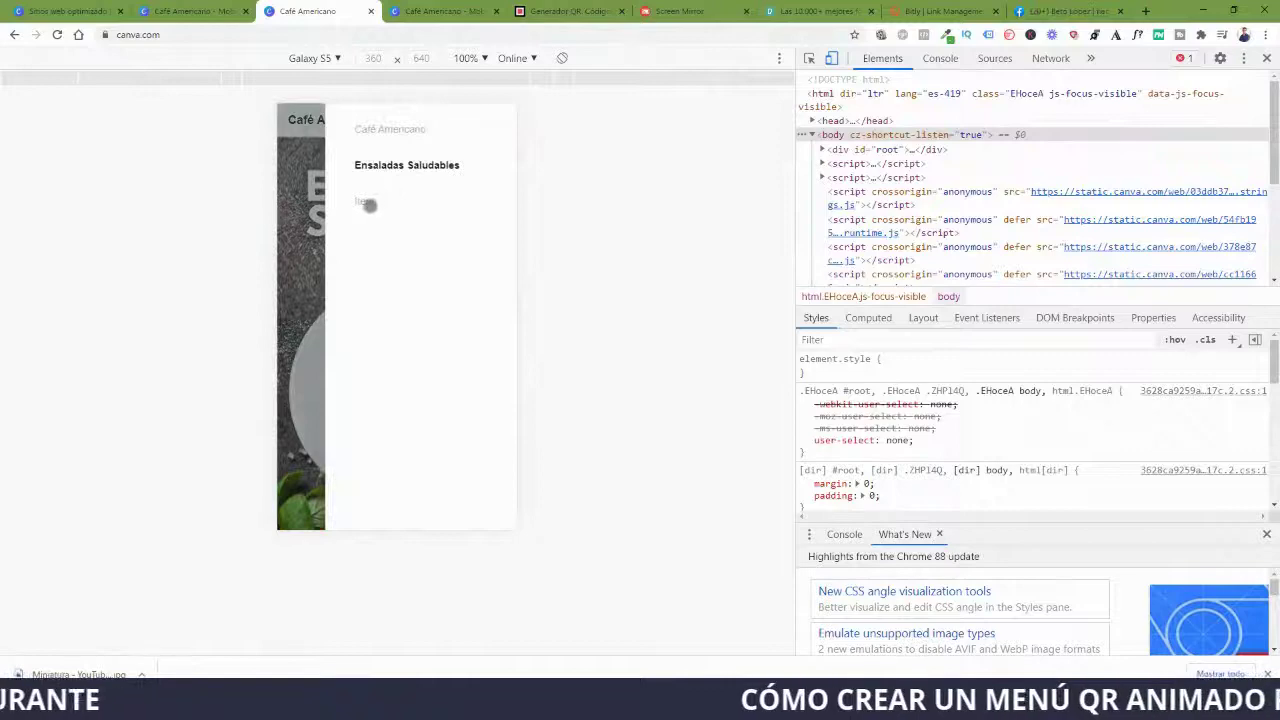
click(366, 203)
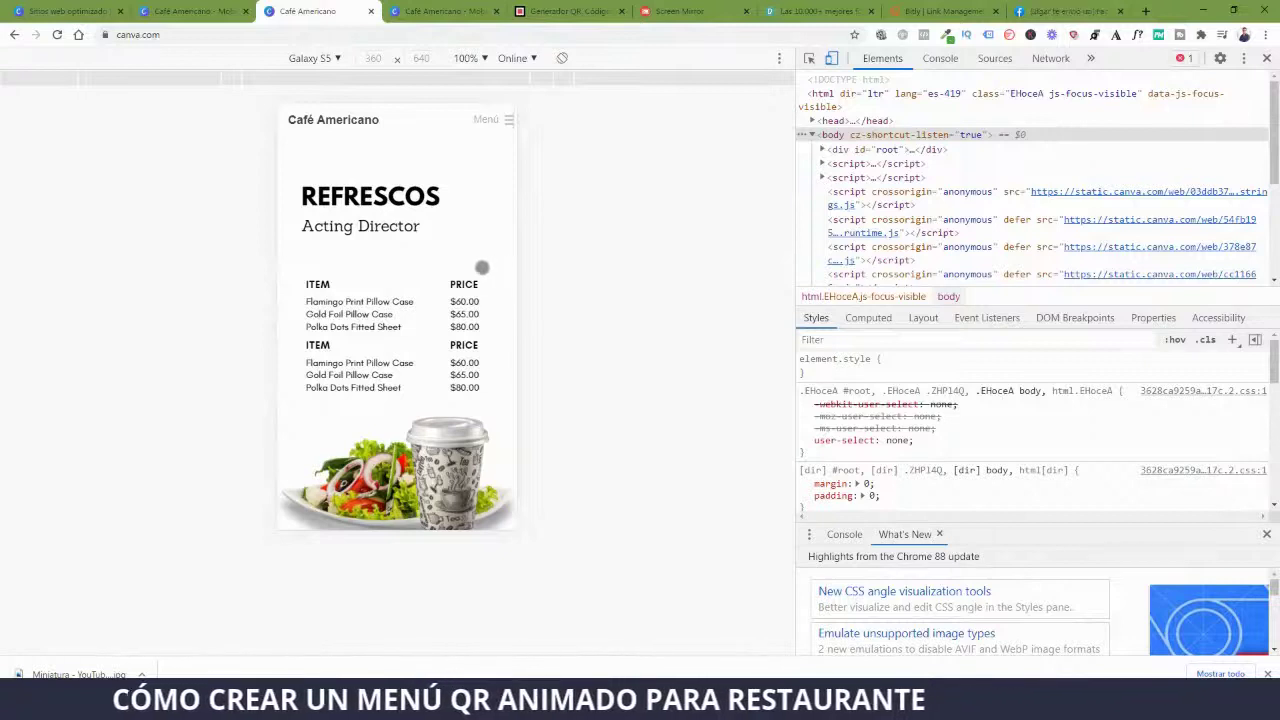
click(505, 119)
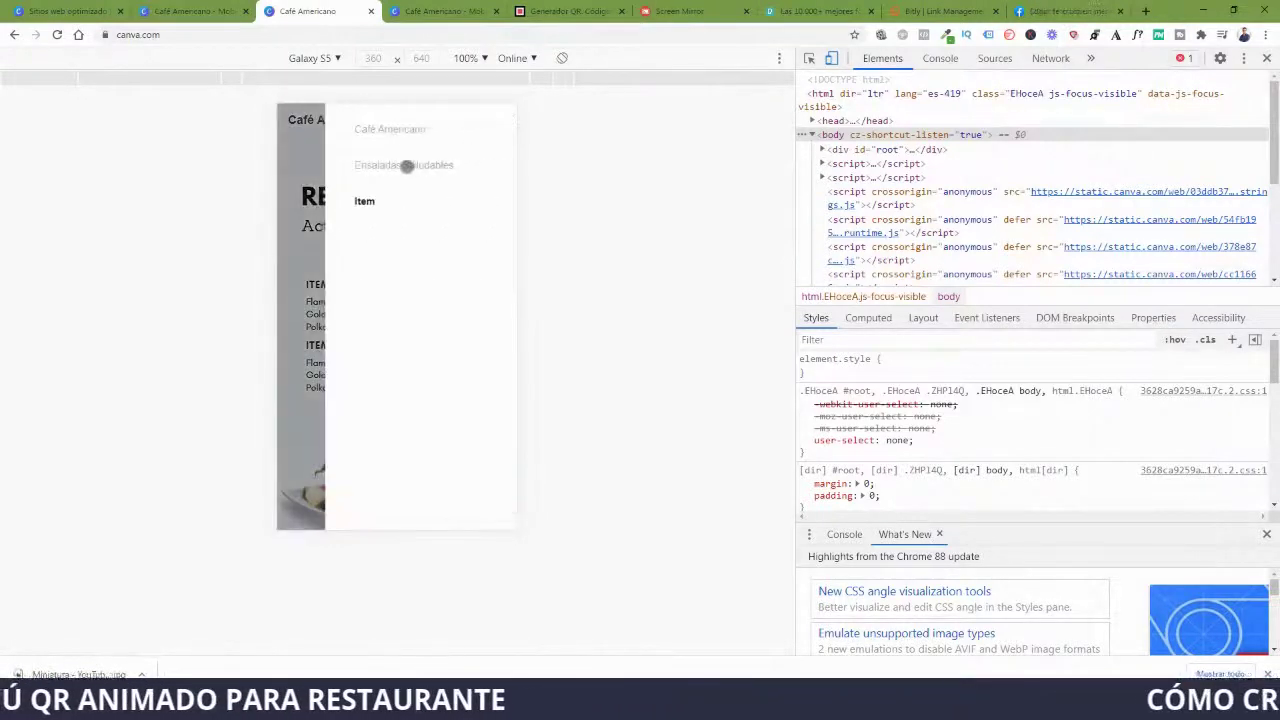
key(ctrl+shift+Tab)
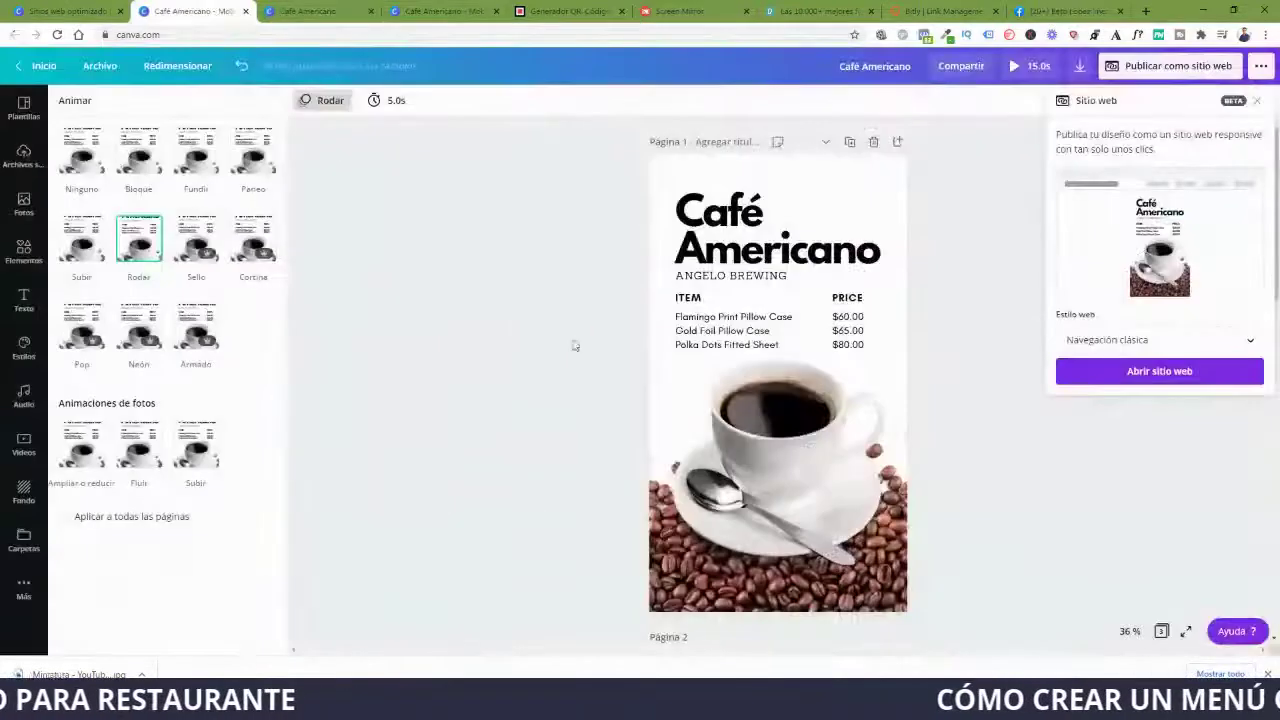
Edit page 3's title header and close the outdated website preview tab.
scroll(580, 365, down, 2)
scroll(588, 392, down, 6)
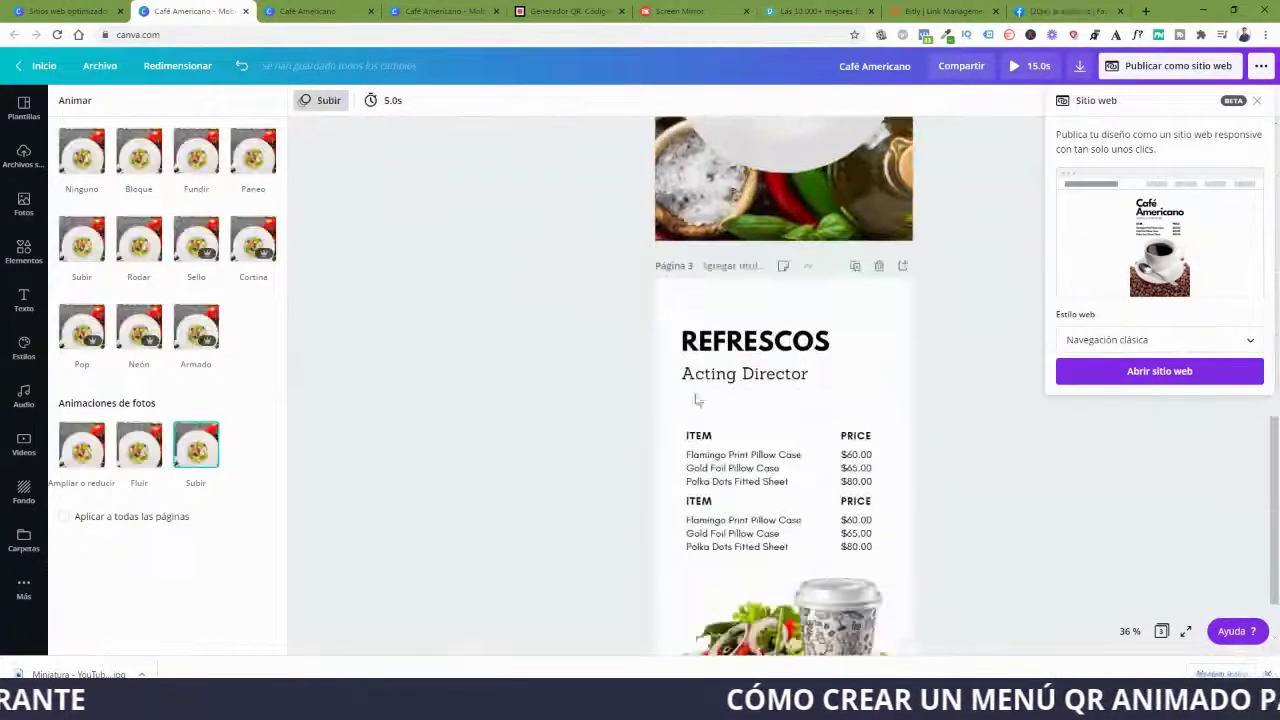
click(717, 266)
click(717, 266)
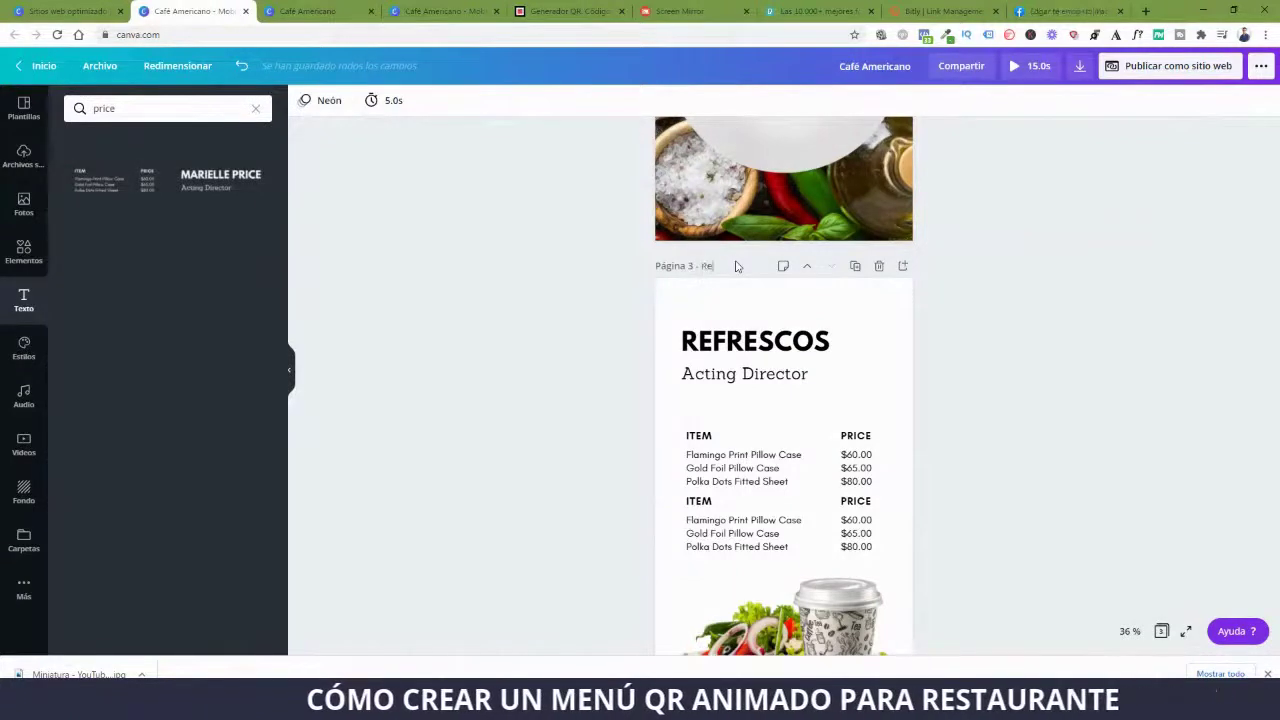
scroll(737, 262, up, 5)
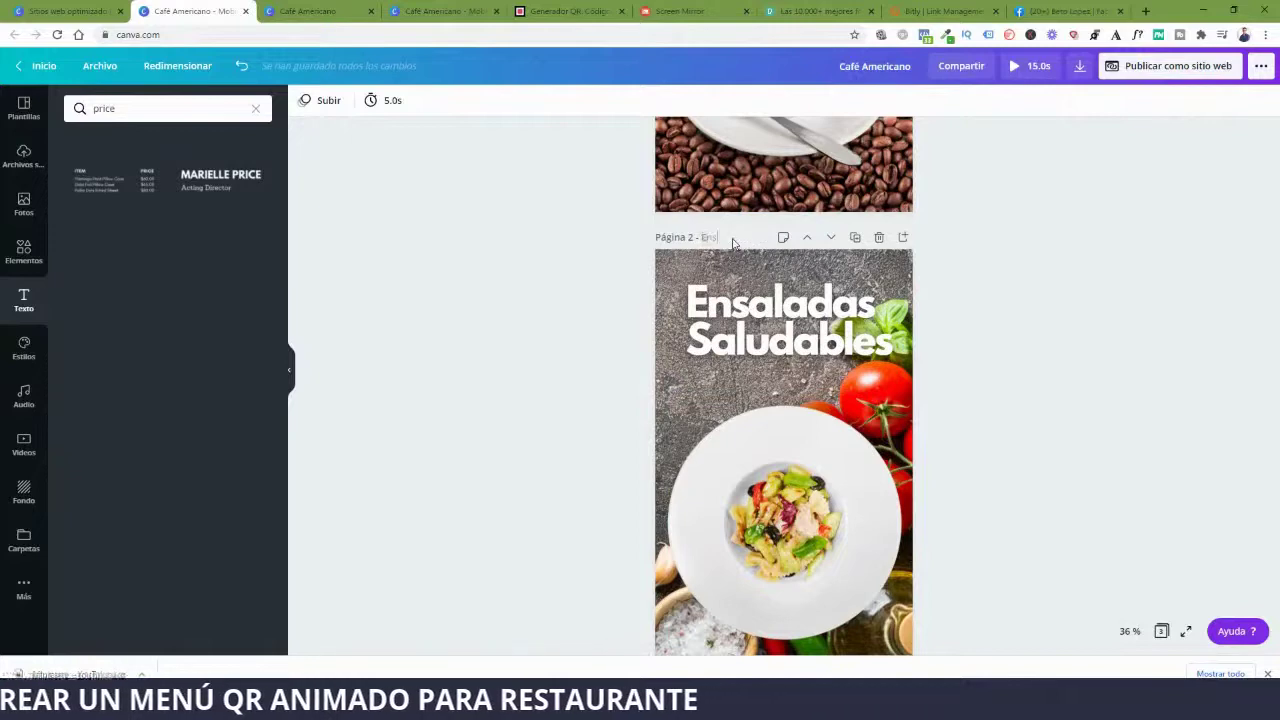
scroll(733, 237, up, 5)
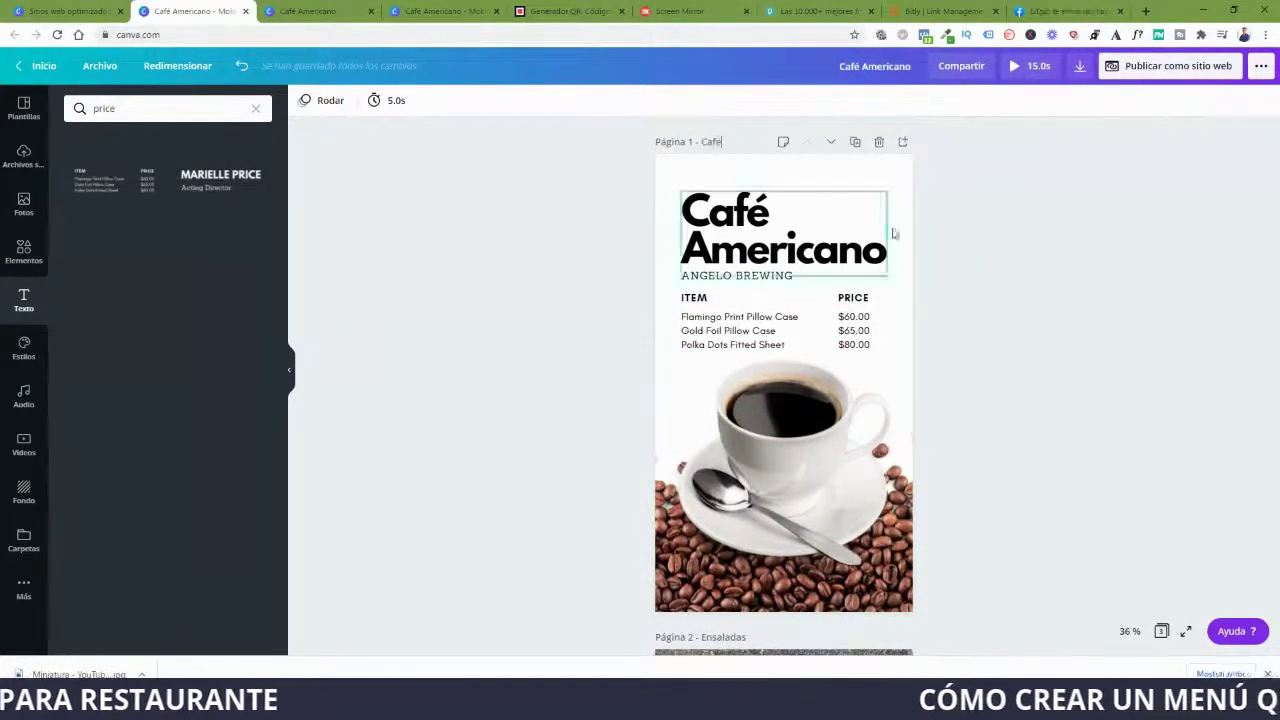
click(325, 11)
click(371, 11)
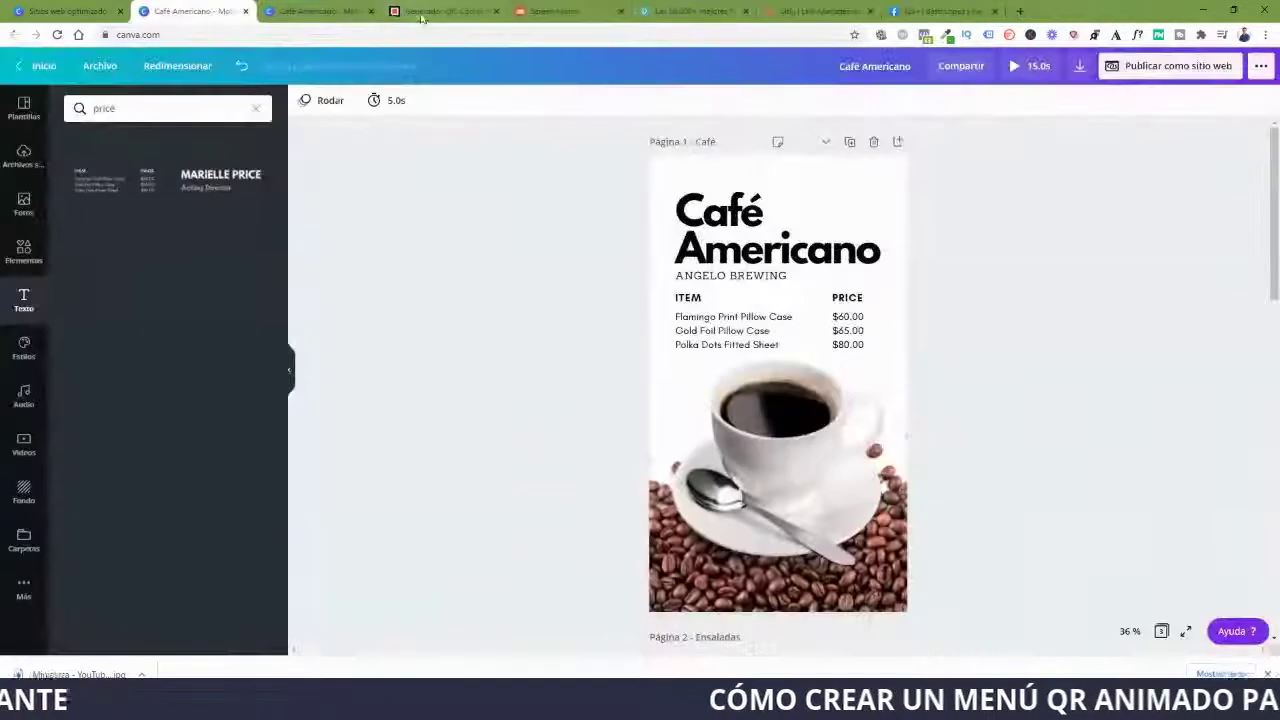
Close the duplicate editor tab and reopen the Navegación clásica site in a new tab.
click(371, 11)
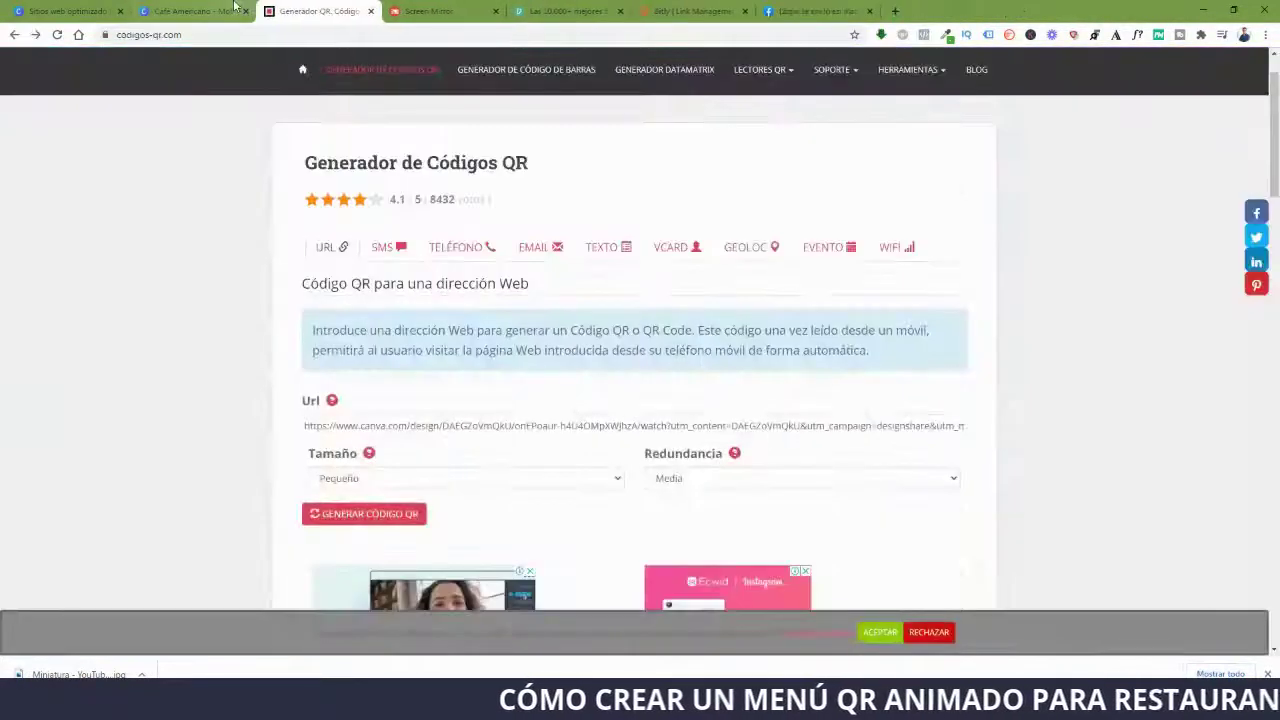
click(195, 11)
click(1170, 77)
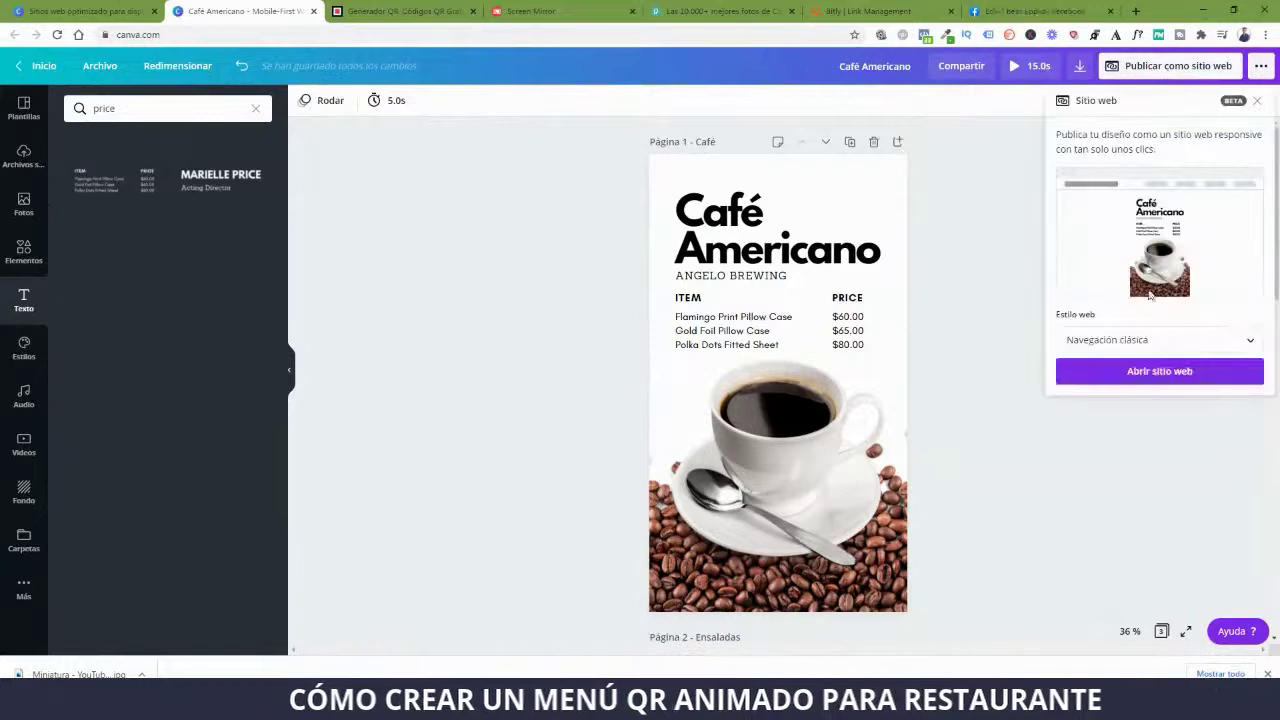
click(1182, 348)
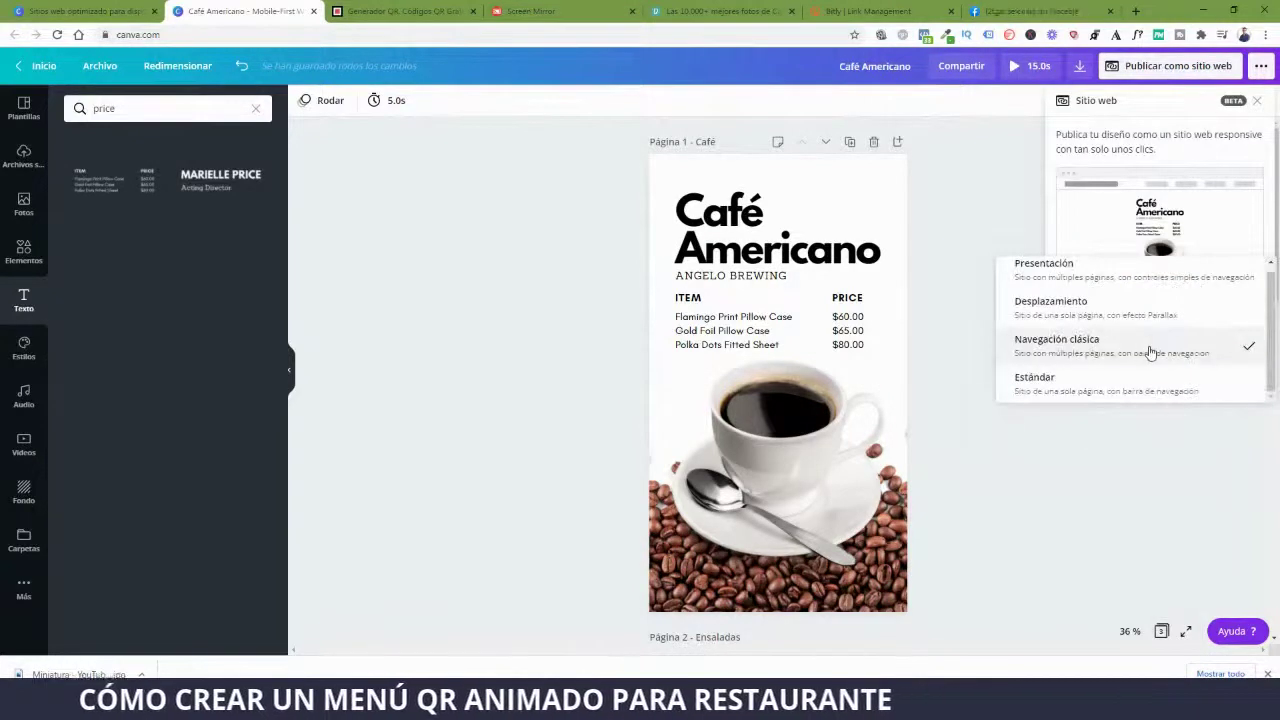
click(1150, 352)
click(1134, 376)
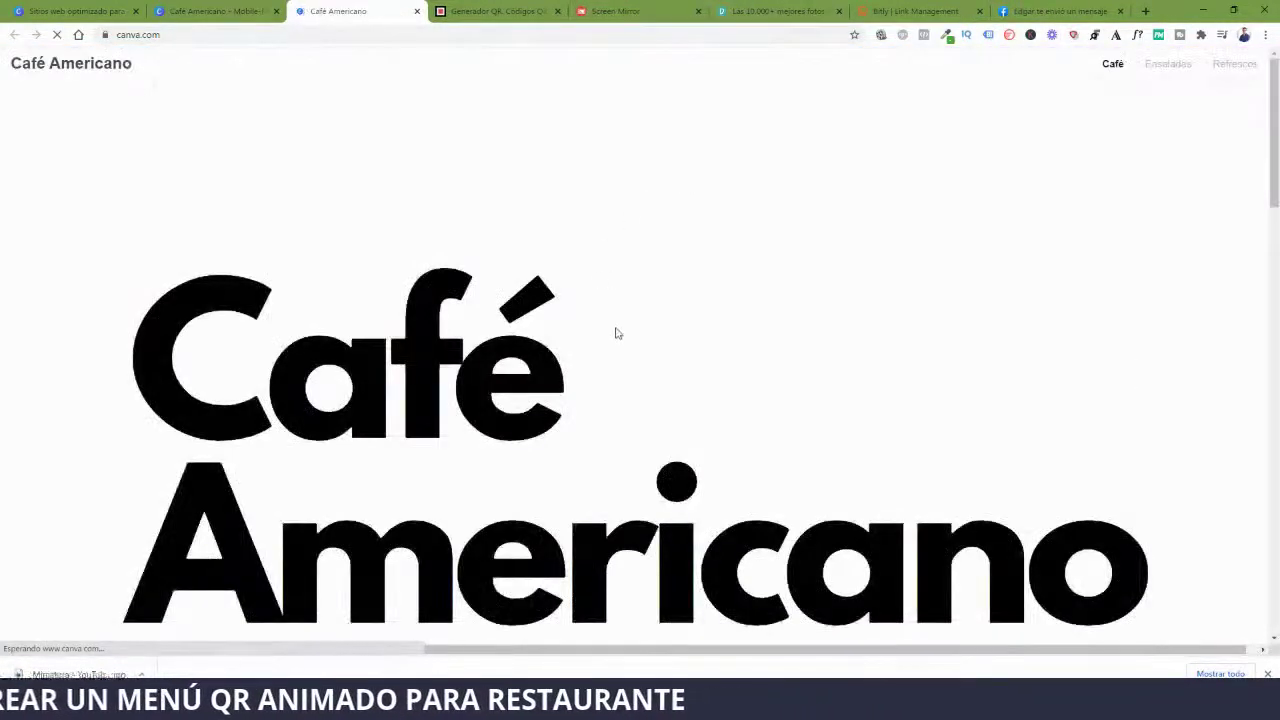
Toggle the DevTools mobile preview and open Chrome's Más herramientas menu.
key(ctrl+shift+i)
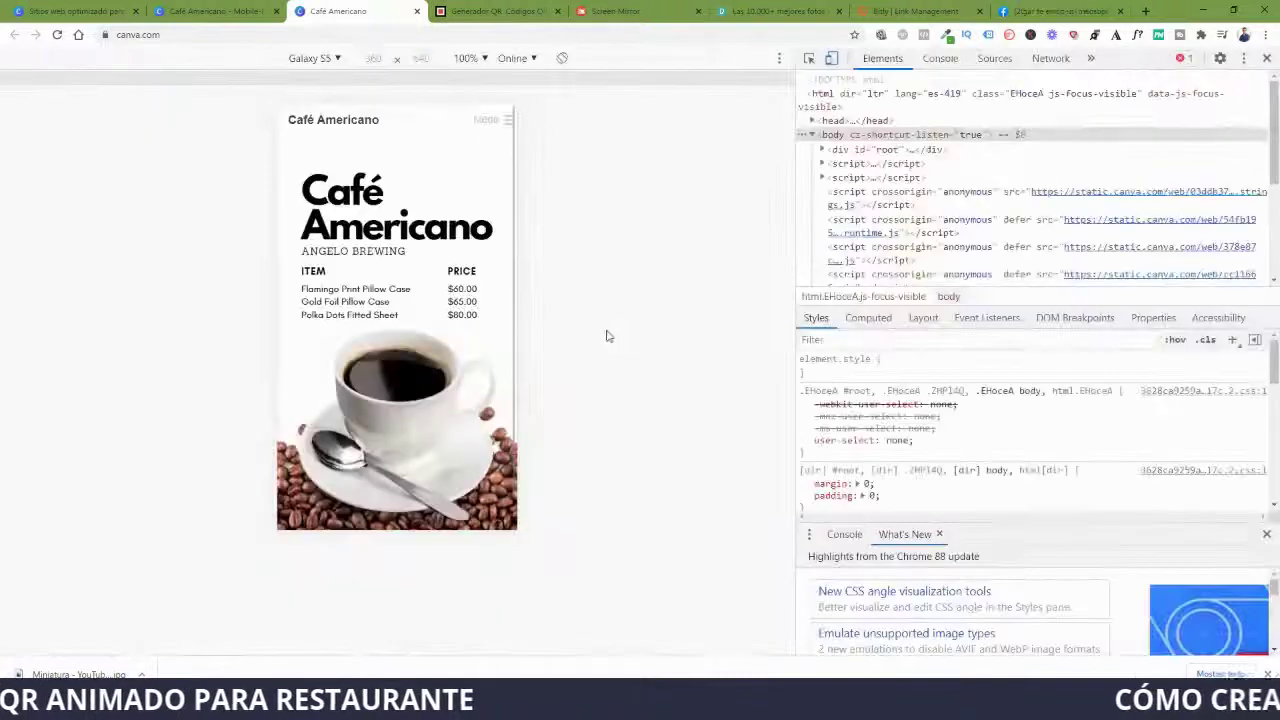
key(ctrl+shift+i)
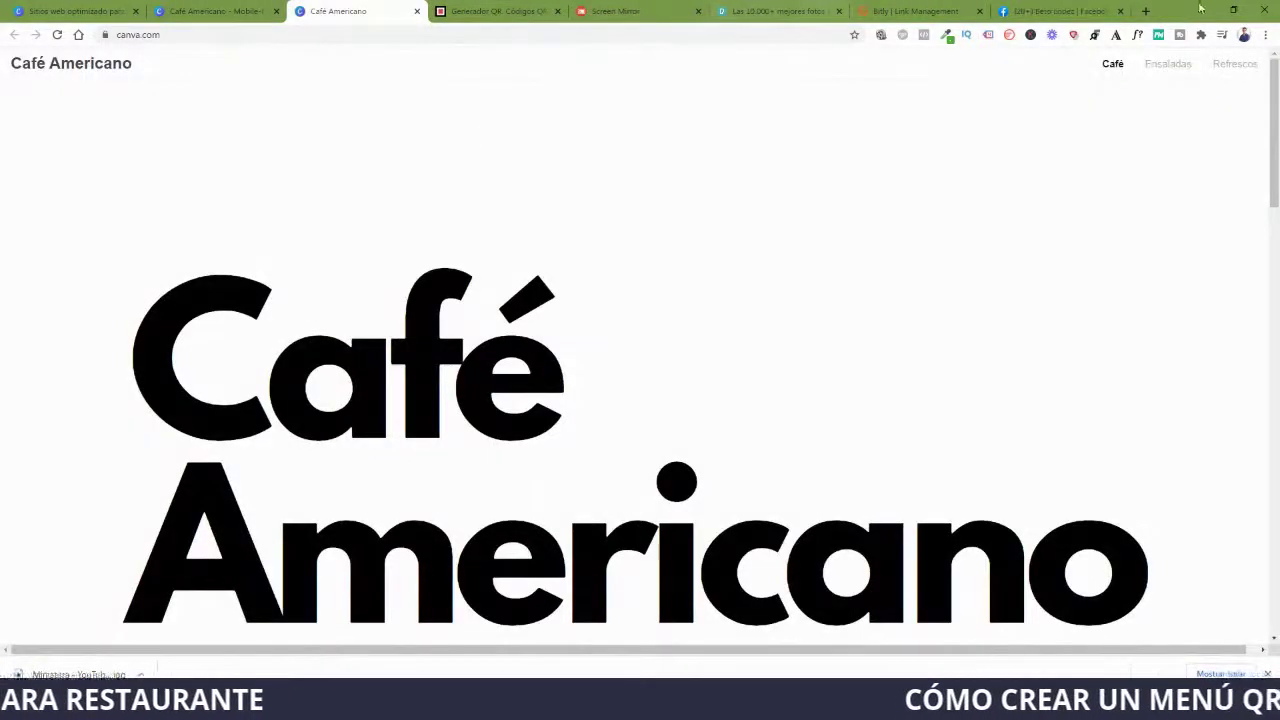
click(1266, 36)
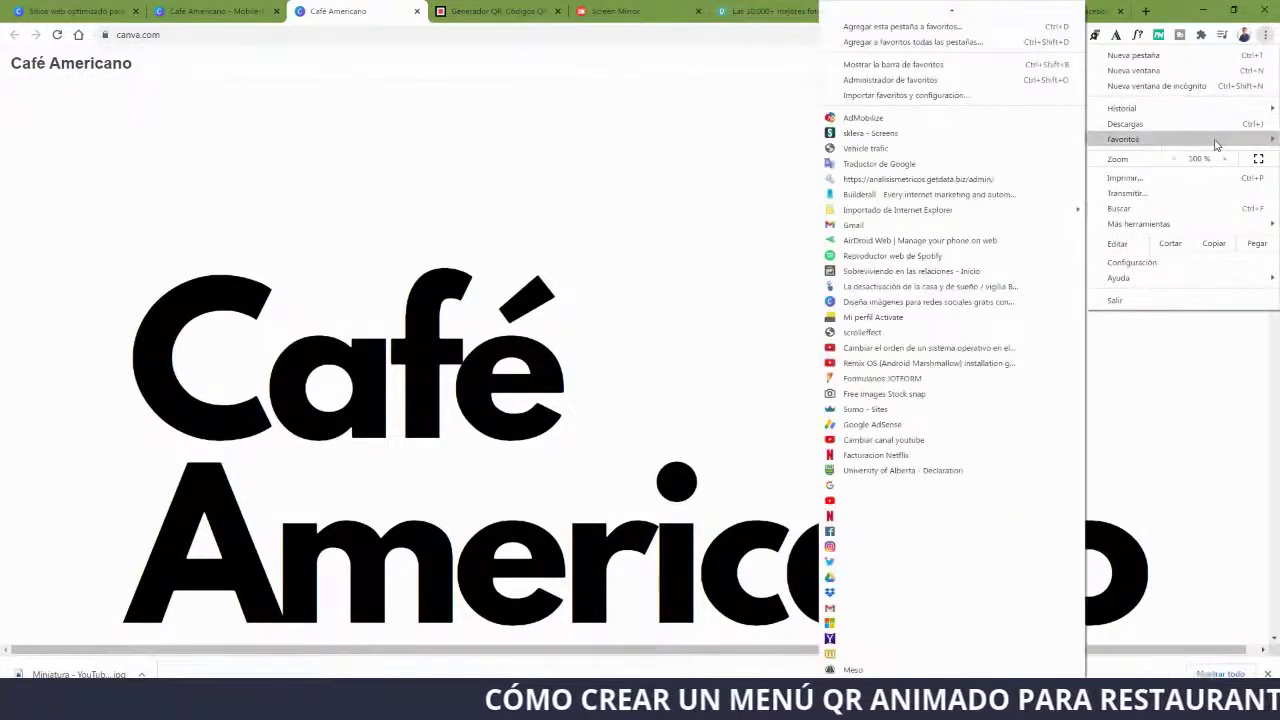
mouse_move(1194, 226)
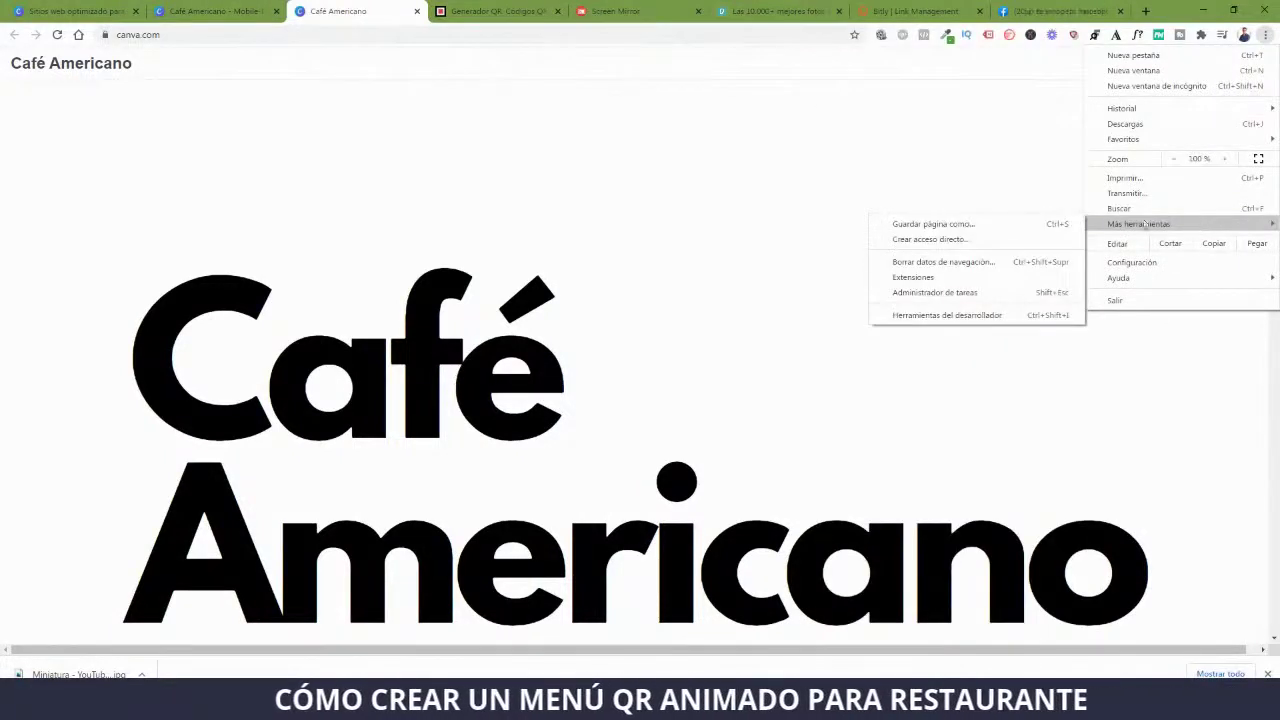
Open DevTools in device mode emulating an iPhone X screen.
click(991, 316)
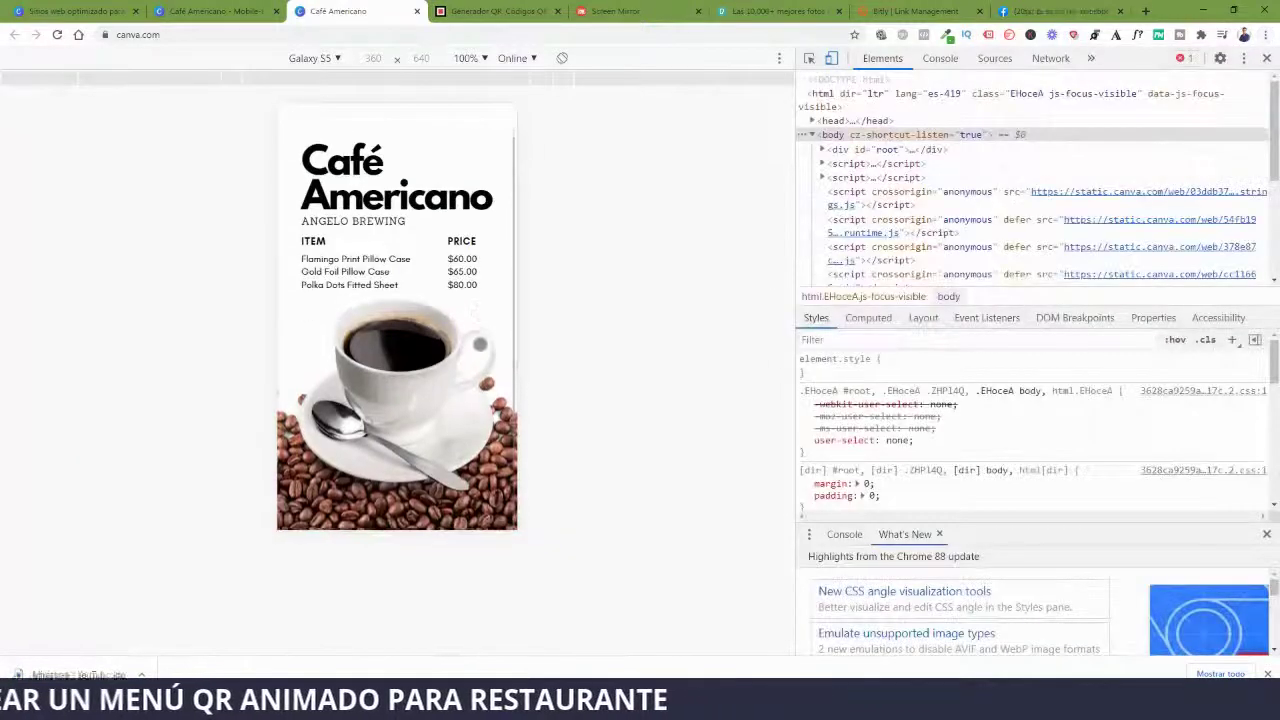
click(338, 59)
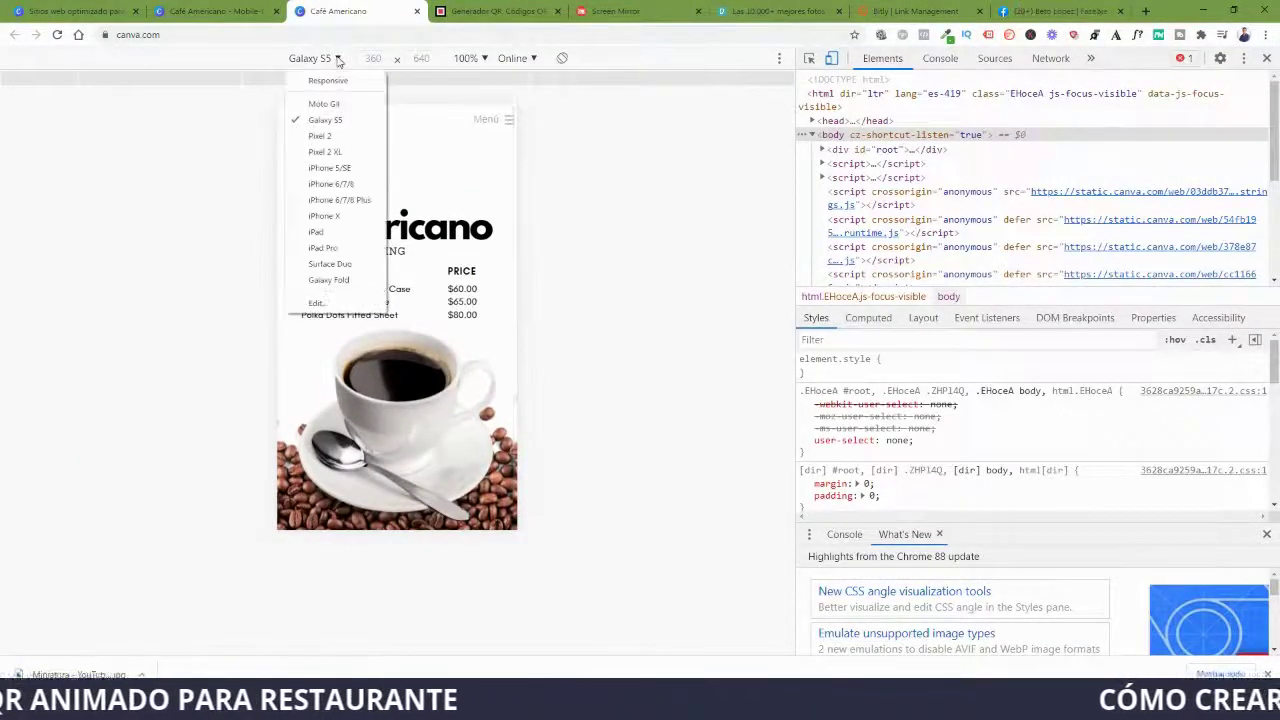
click(328, 215)
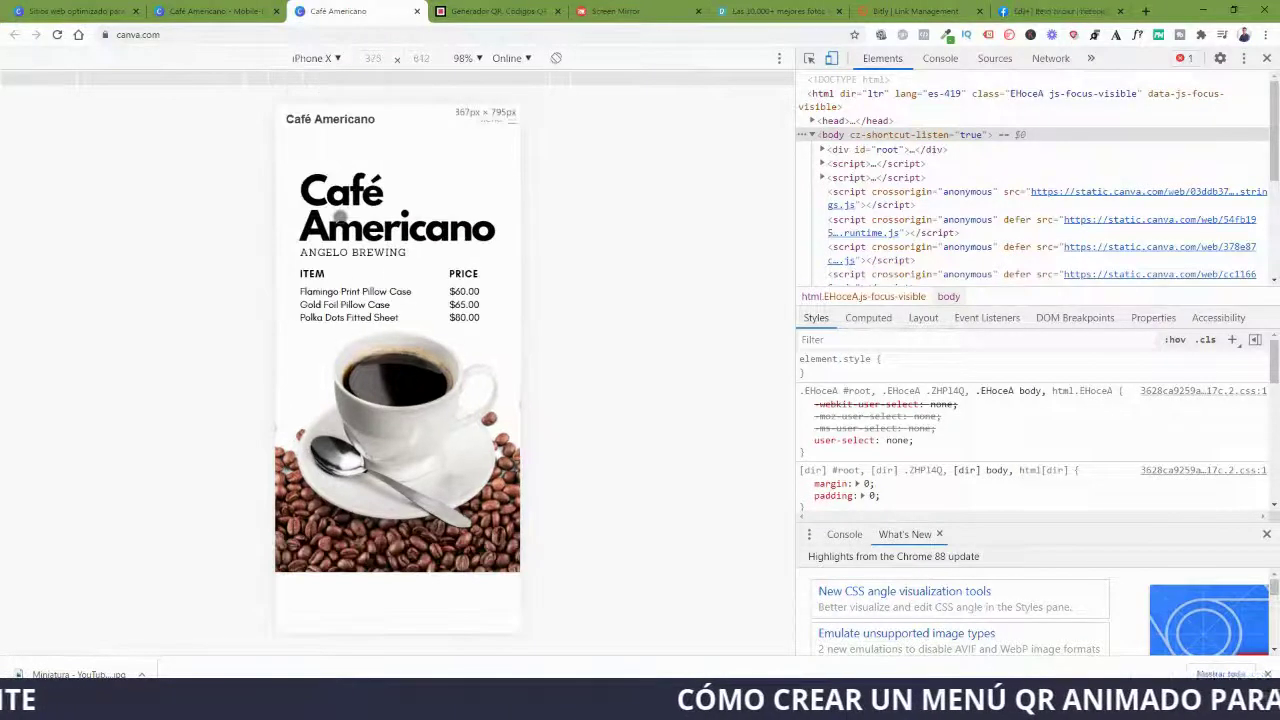
Test the mobile menu's Refrescos, Ensaladas and Café links, then close the site tab.
click(510, 122)
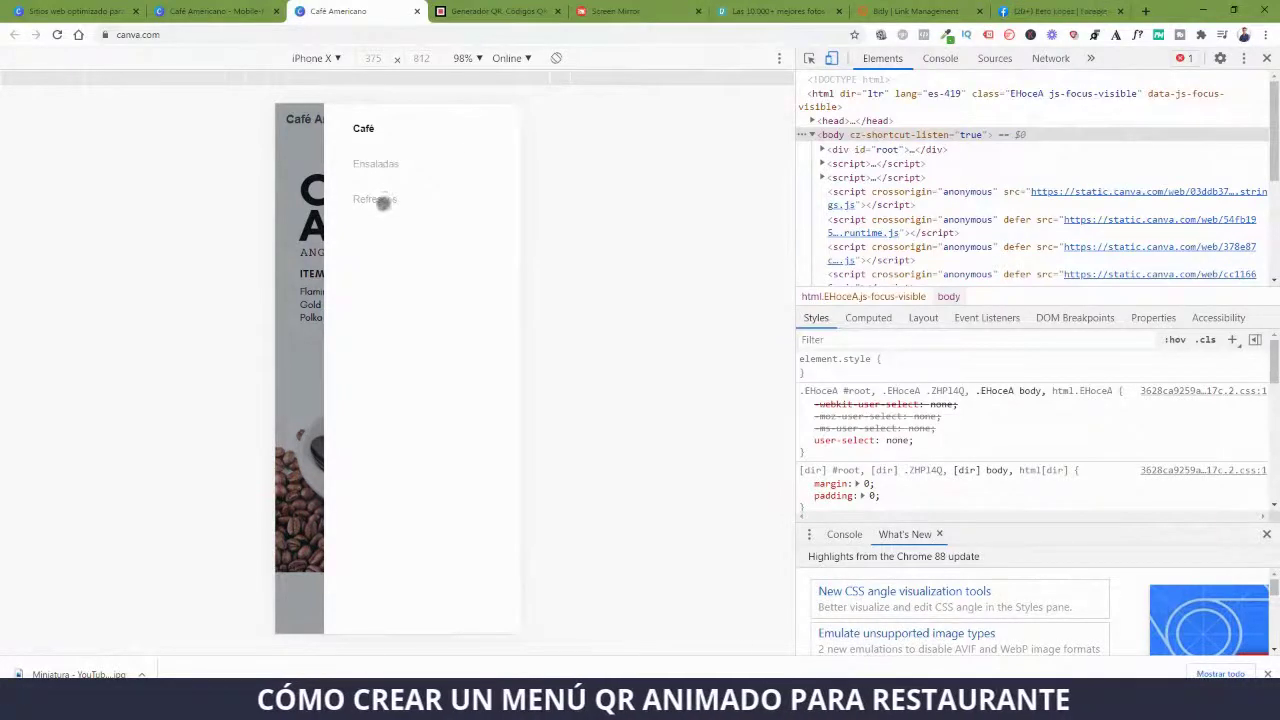
click(383, 201)
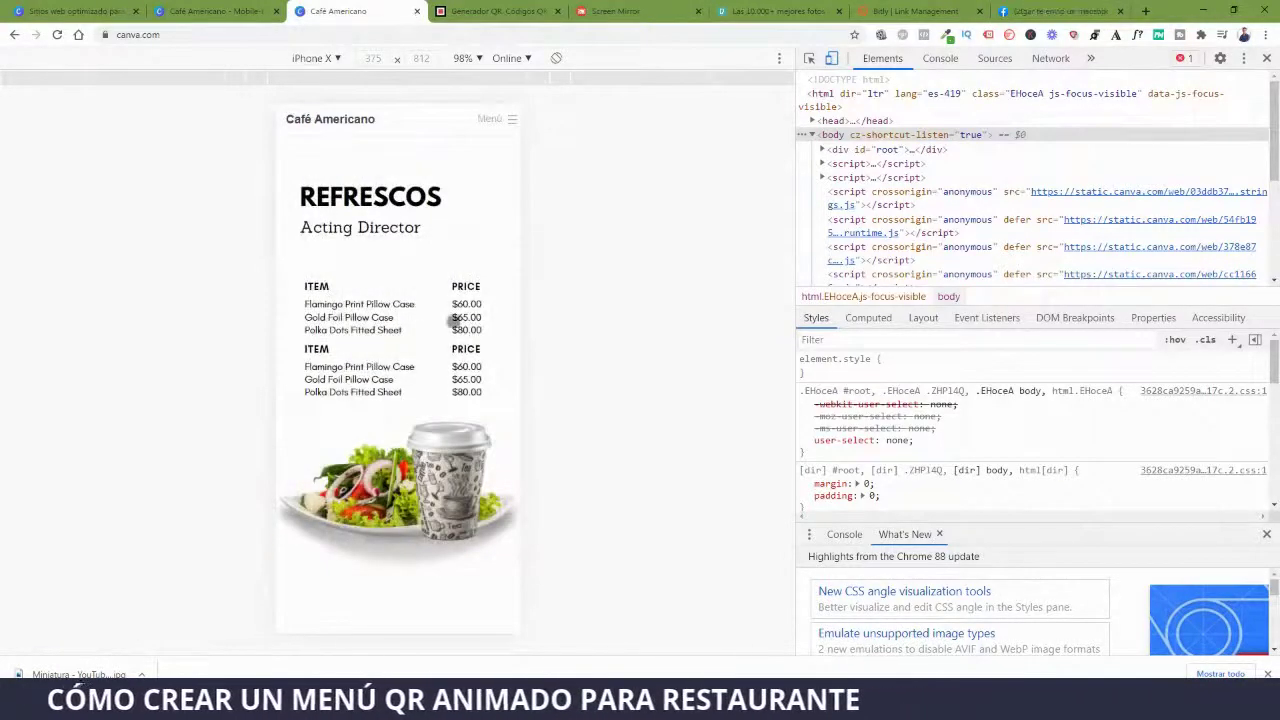
click(510, 121)
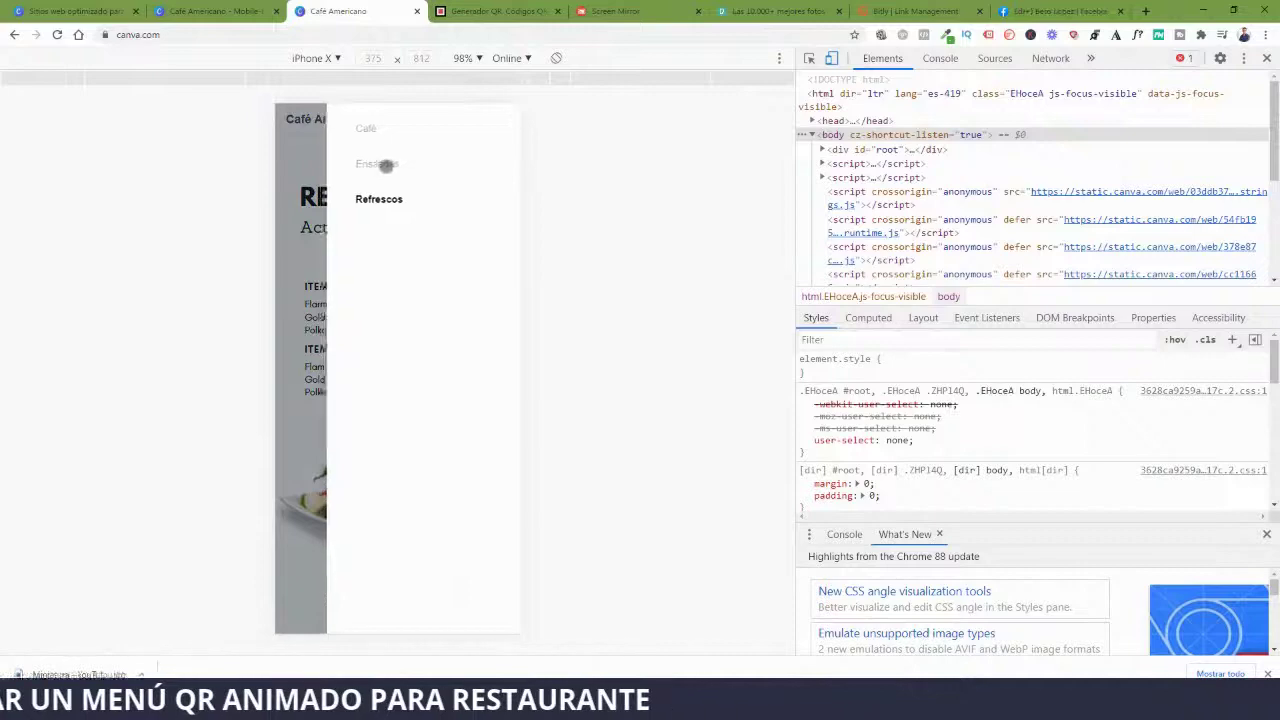
click(386, 168)
click(509, 121)
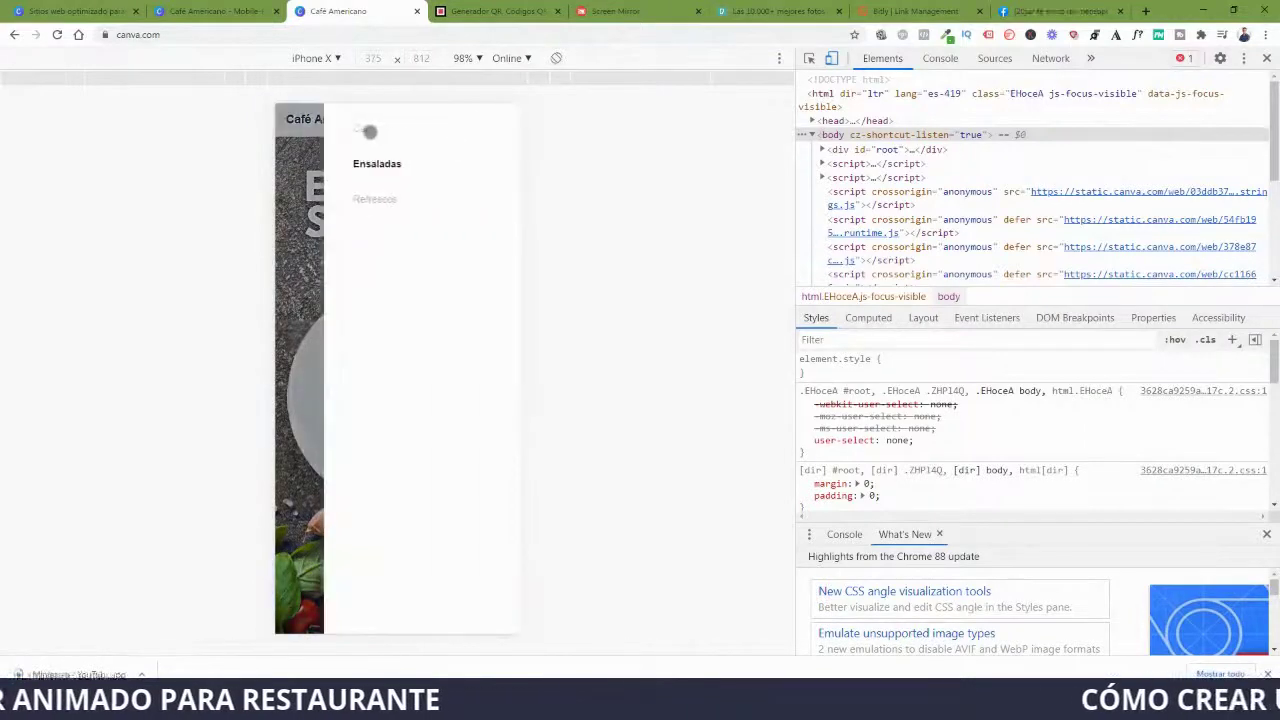
click(369, 131)
click(513, 120)
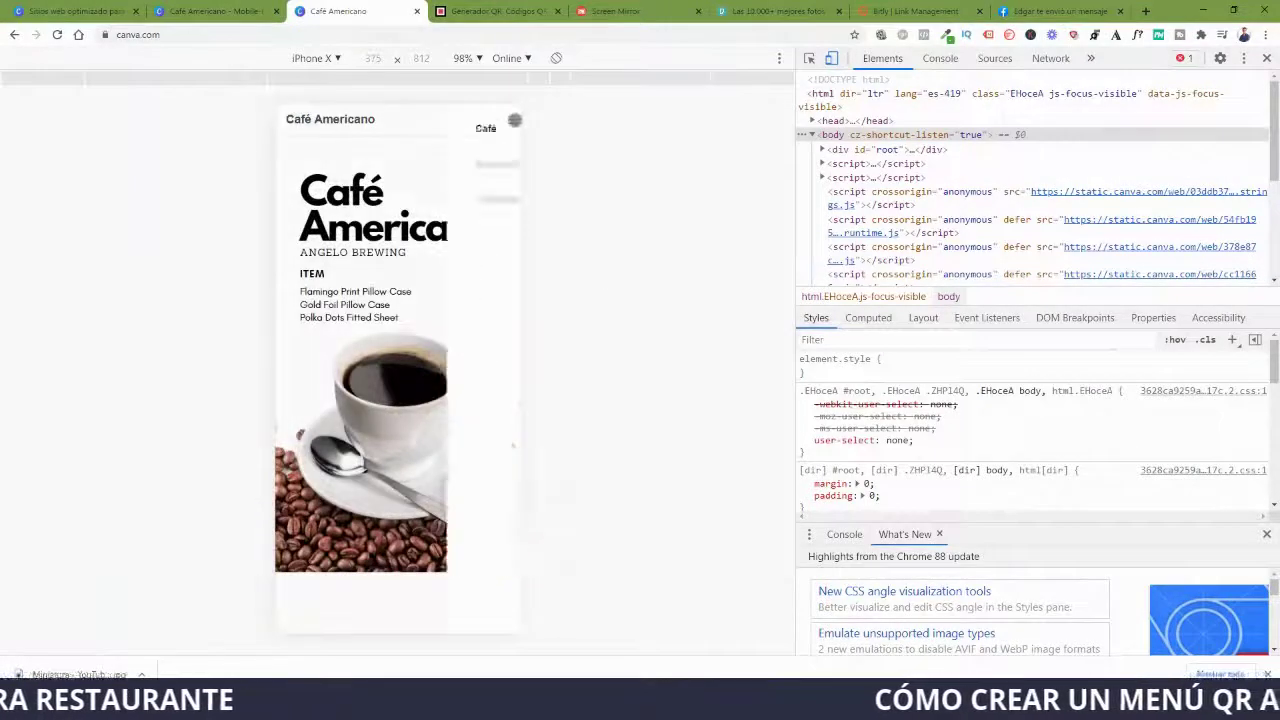
click(405, 166)
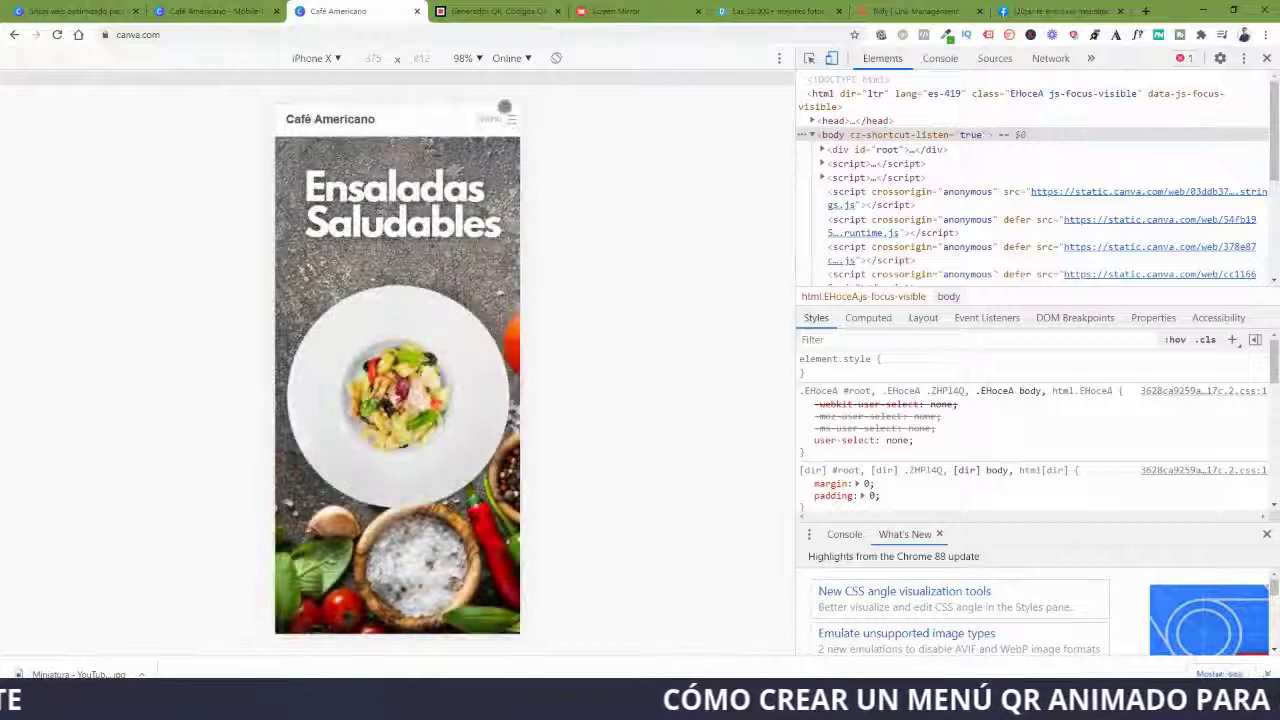
click(418, 12)
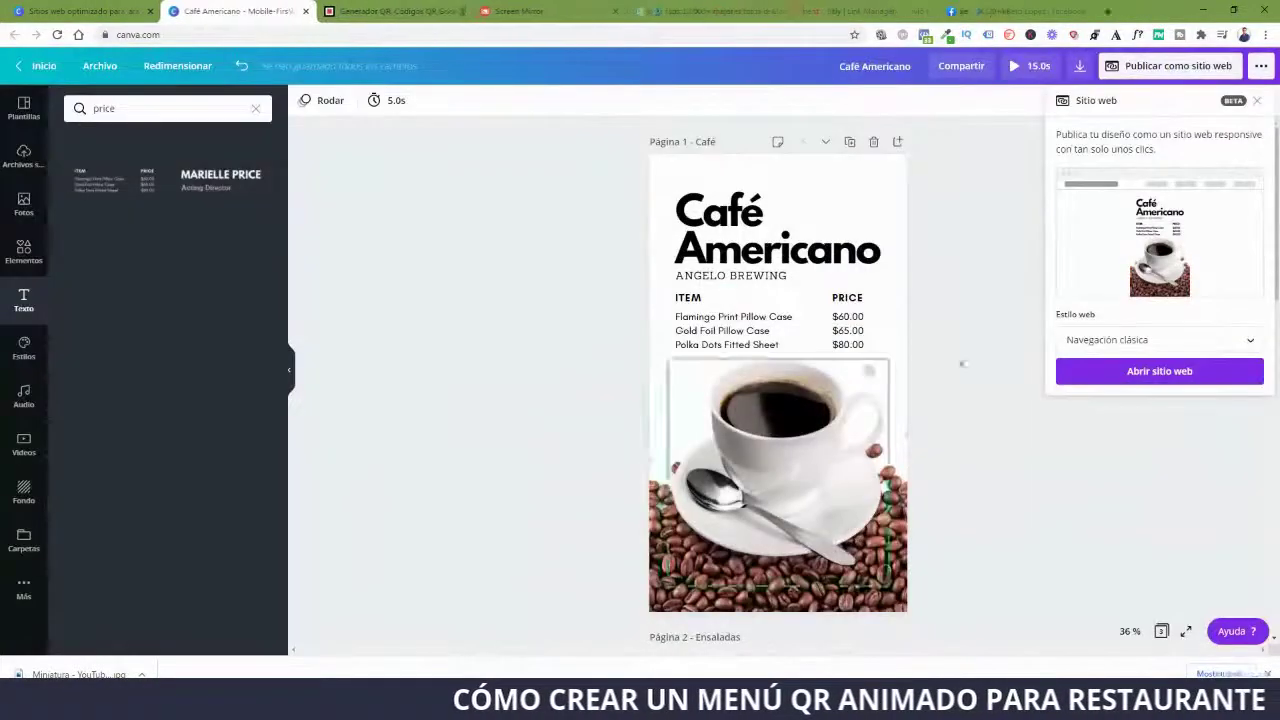
Pick the Desplazamiento scrolling style and open the resulting site in a new tab.
click(1184, 346)
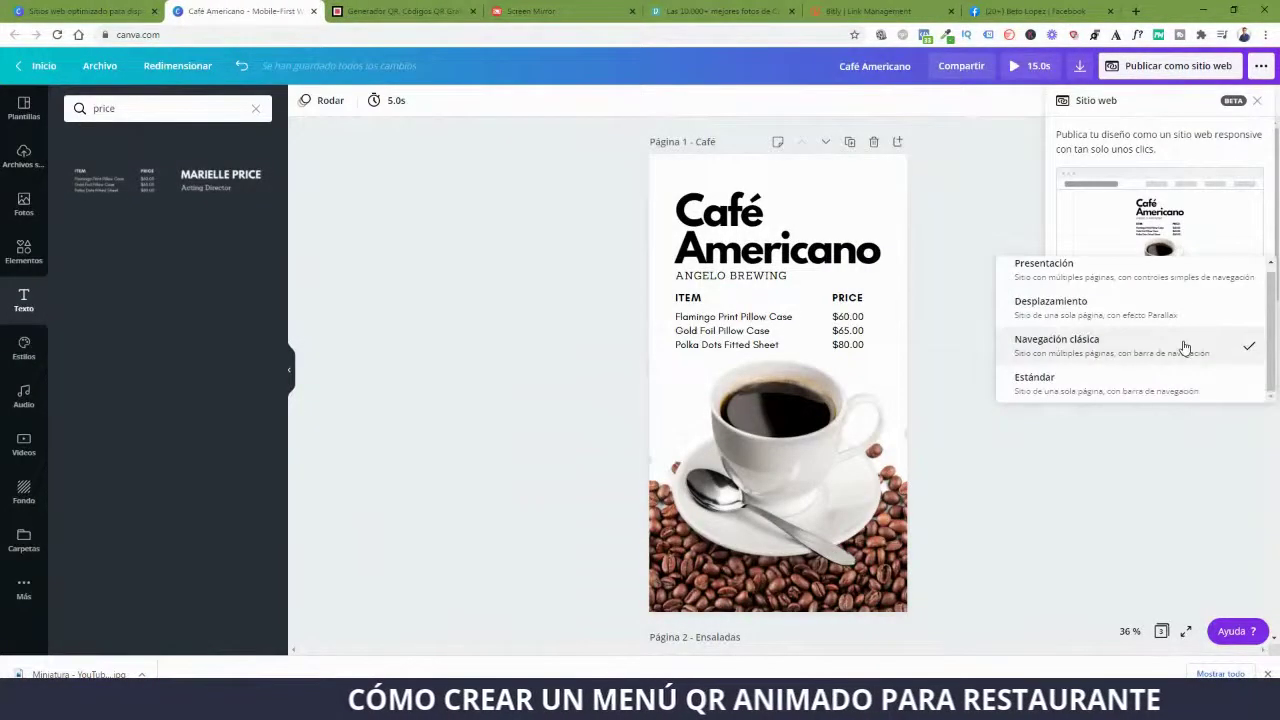
click(1111, 313)
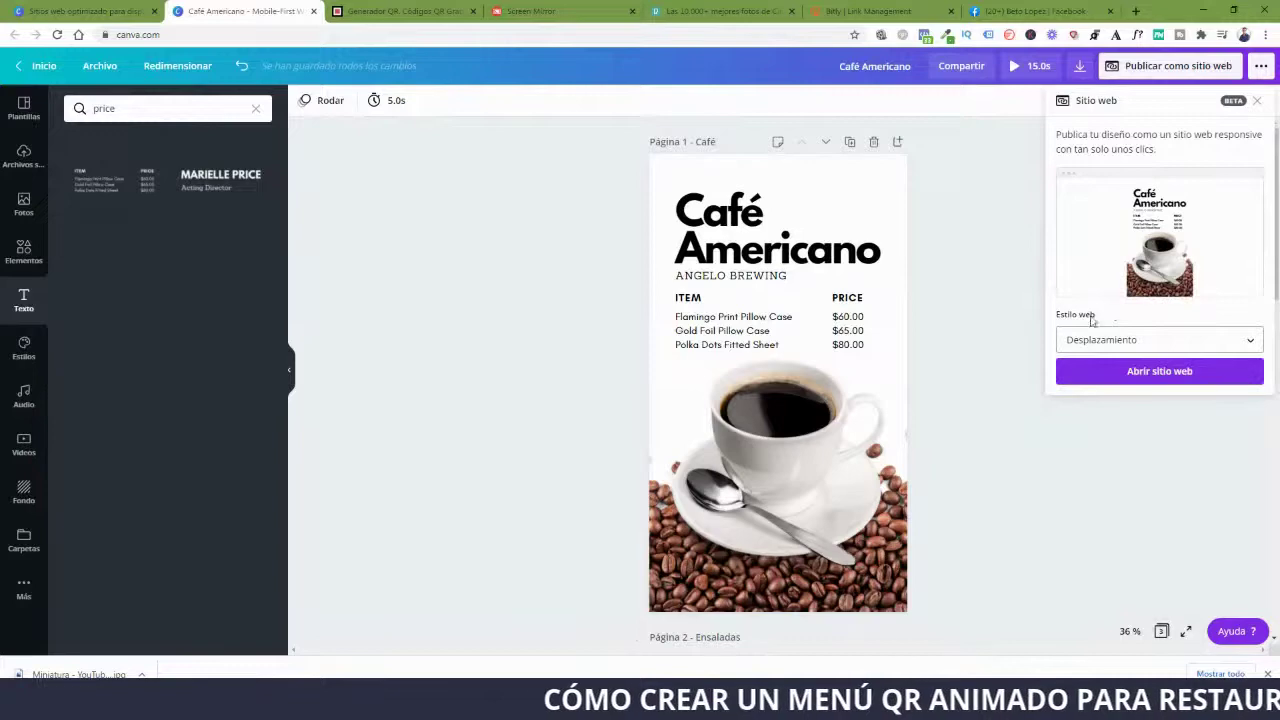
click(1143, 372)
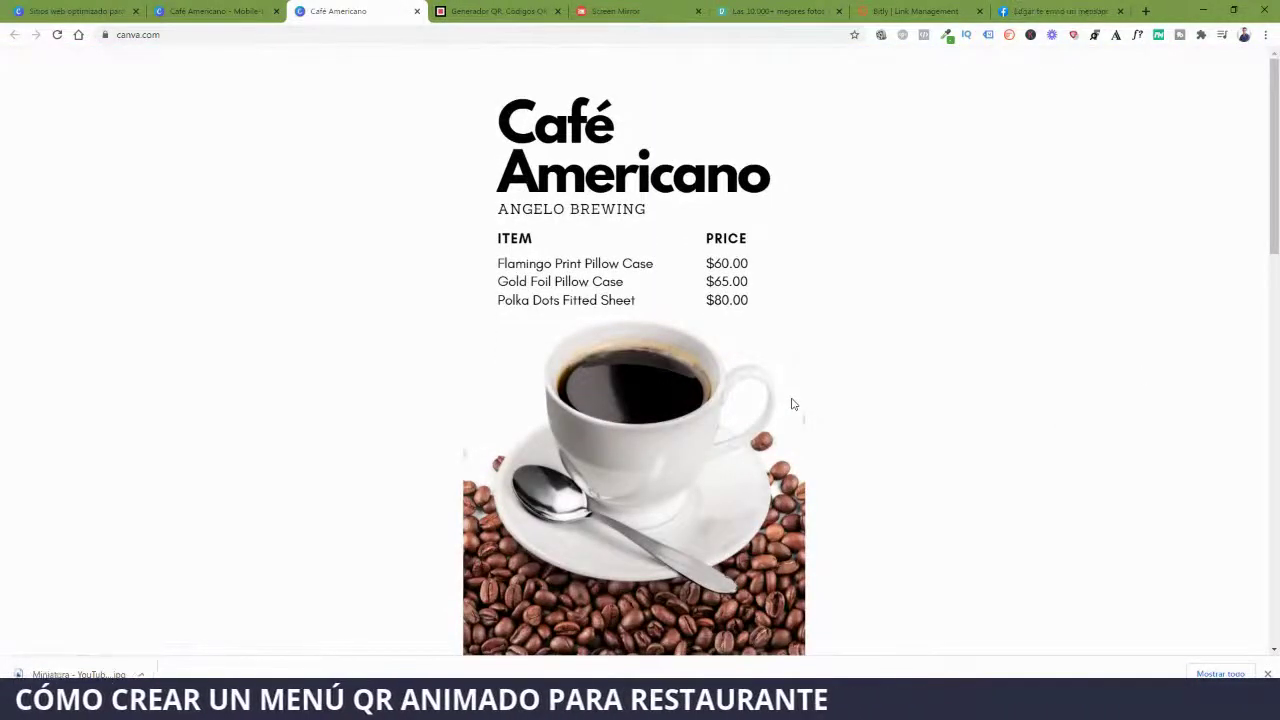
Scroll the Desplazamiento site in the iPhone X preview and reload it to replay animations.
key(ctrl+shift+i)
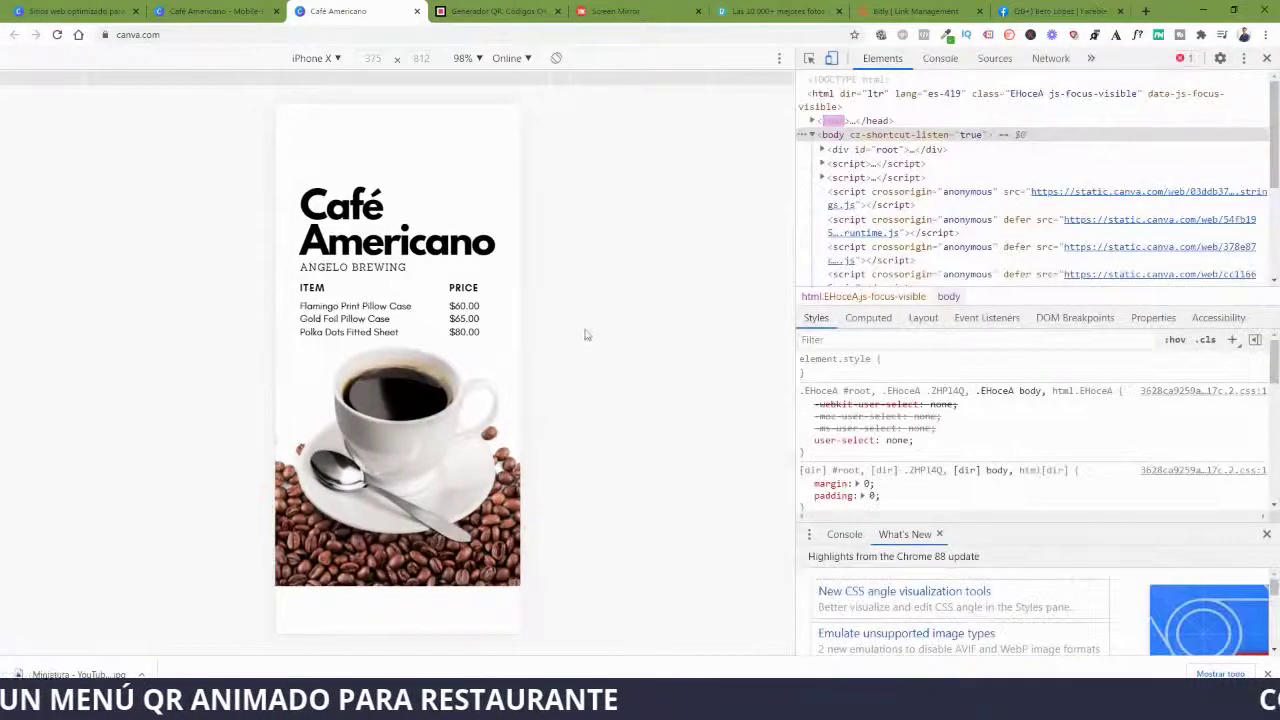
scroll(490, 262, down, 10)
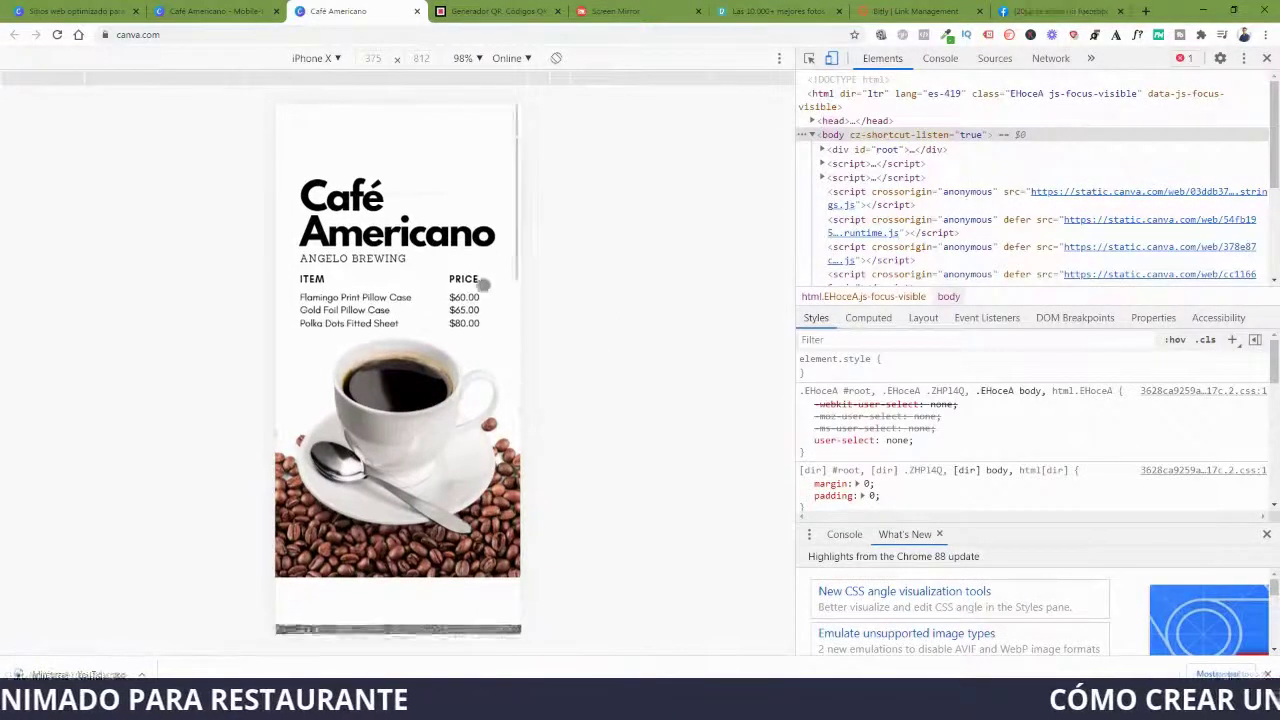
scroll(497, 326, down, 3)
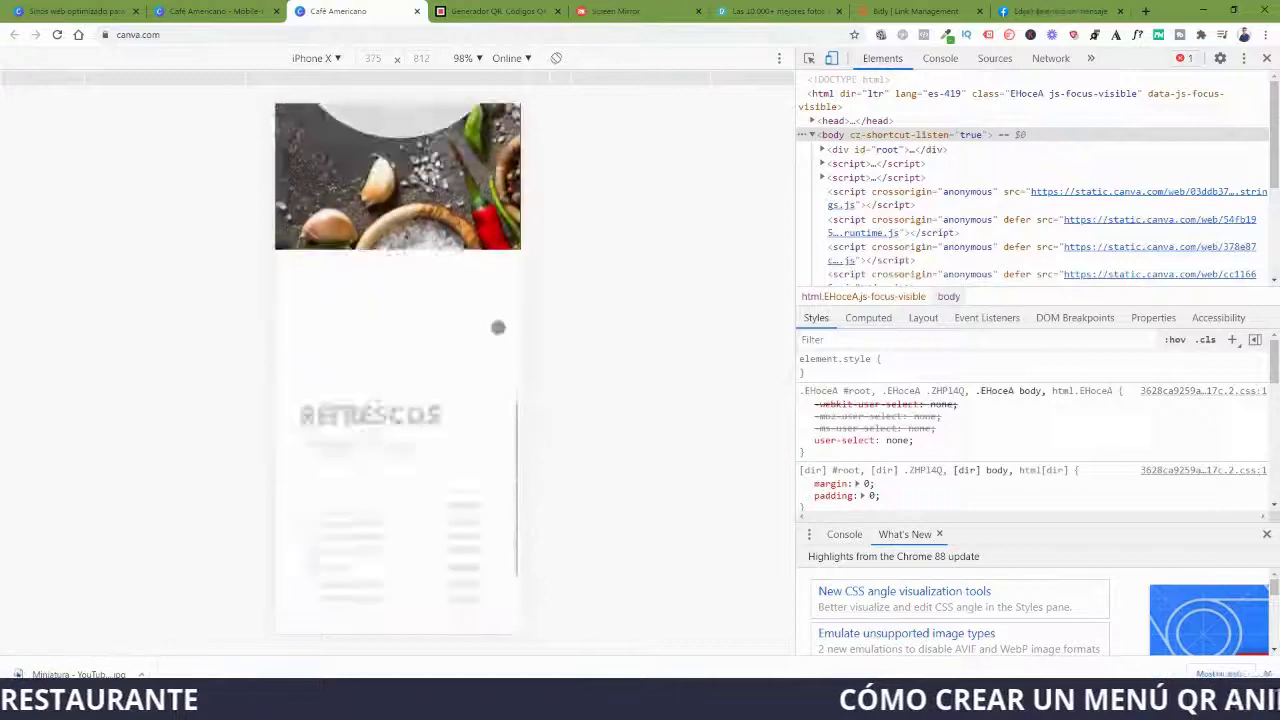
scroll(497, 326, up, 6)
scroll(501, 331, up, 3)
scroll(501, 331, down, 9)
scroll(502, 332, up, 9)
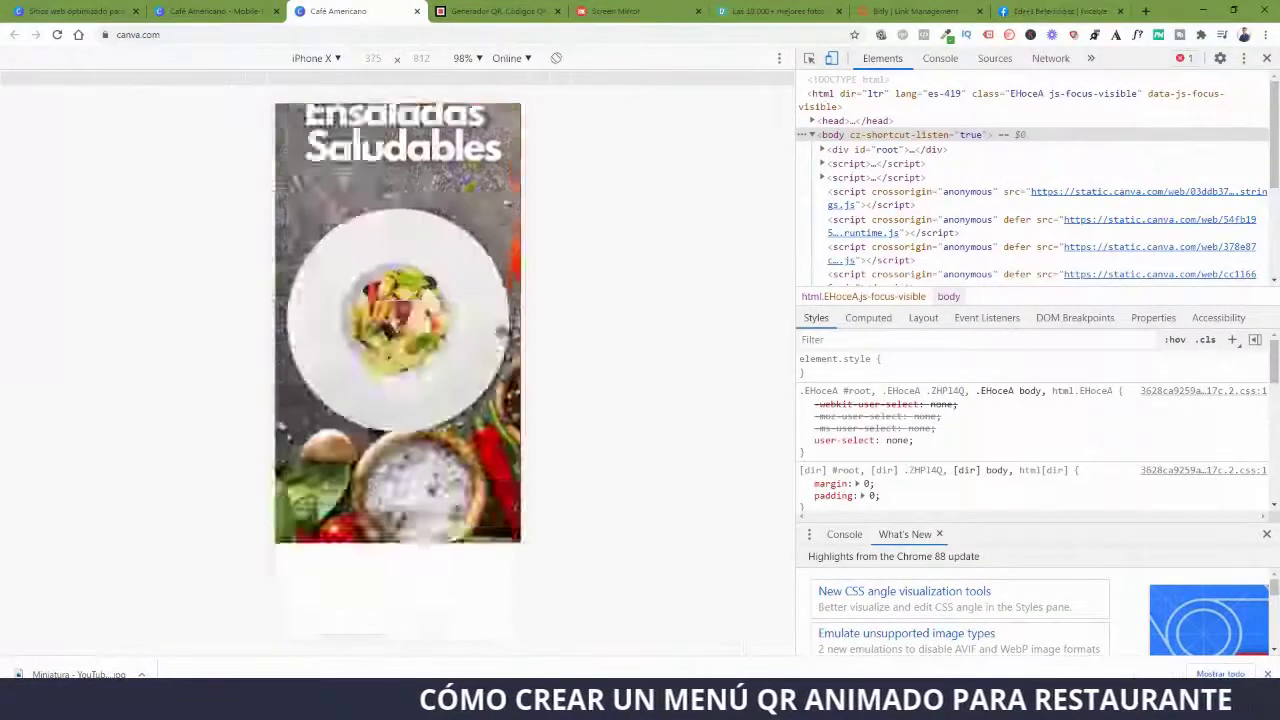
click(57, 35)
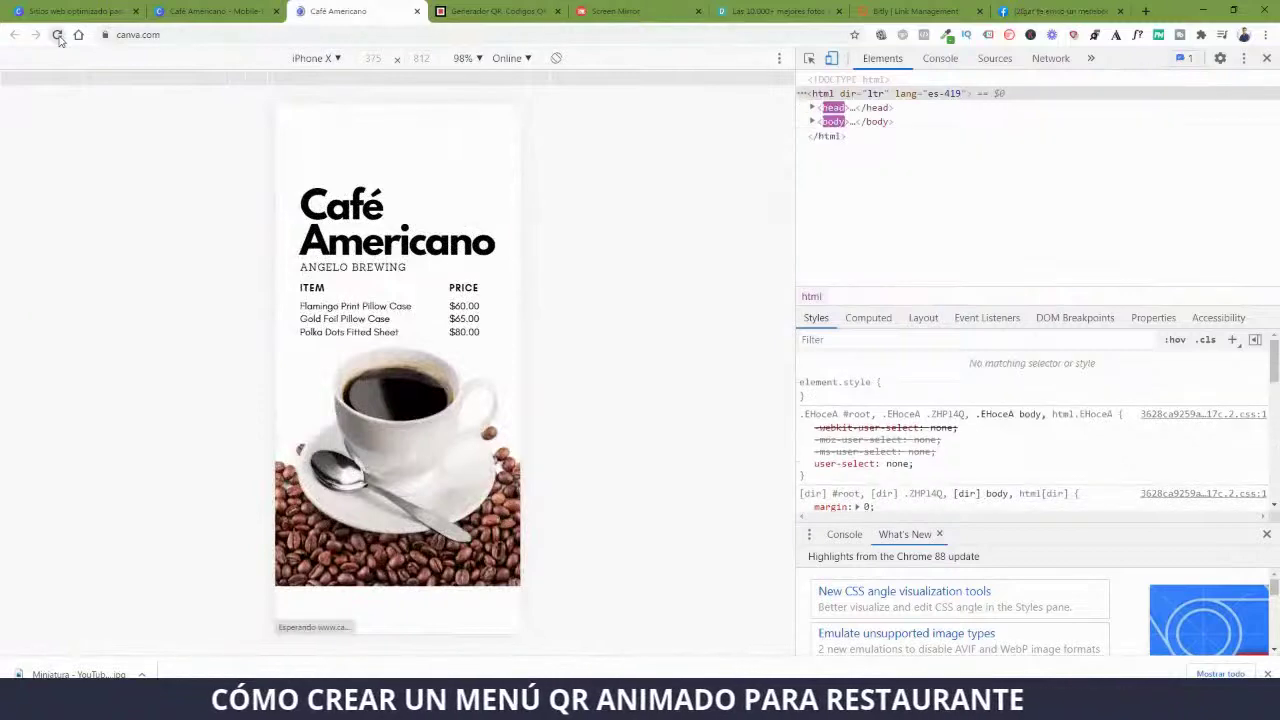
scroll(465, 362, down, 10)
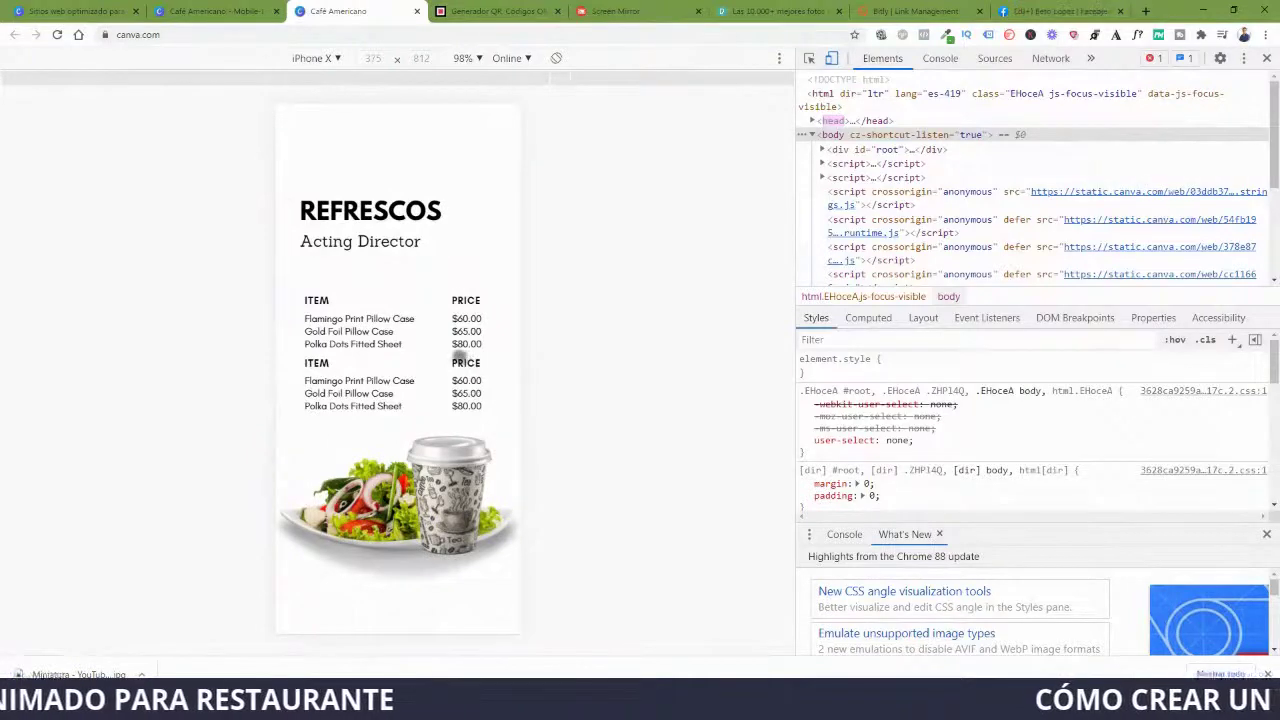
scroll(451, 373, up, 2)
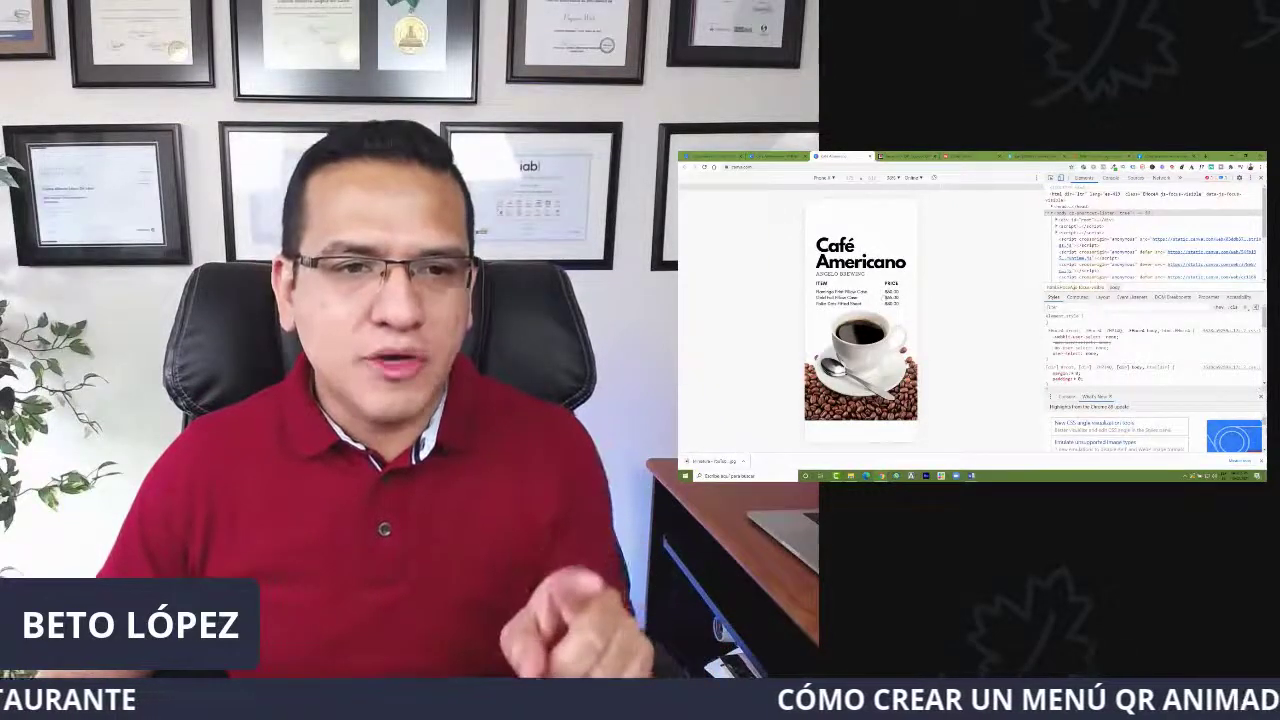
Close DevTools and select the published menu site's web address.
scroll(860, 320, down, 10)
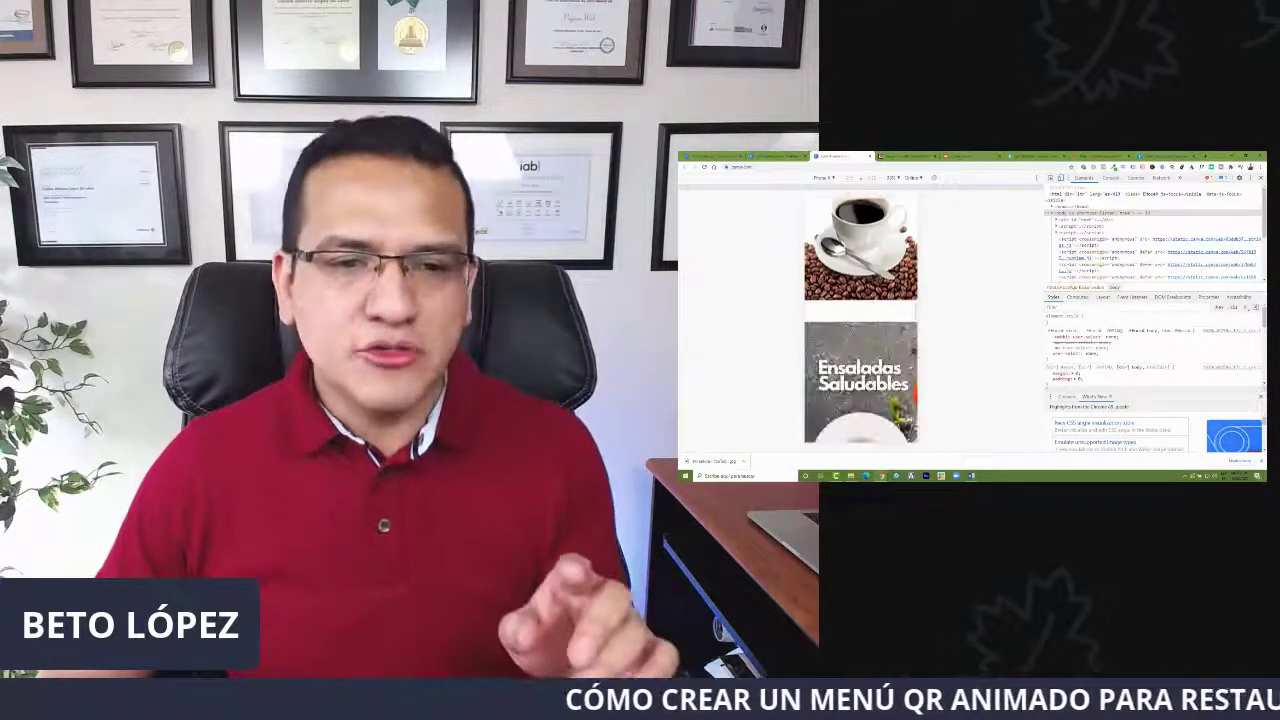
scroll(860, 320, up, 3)
scroll(860, 320, up, 3)
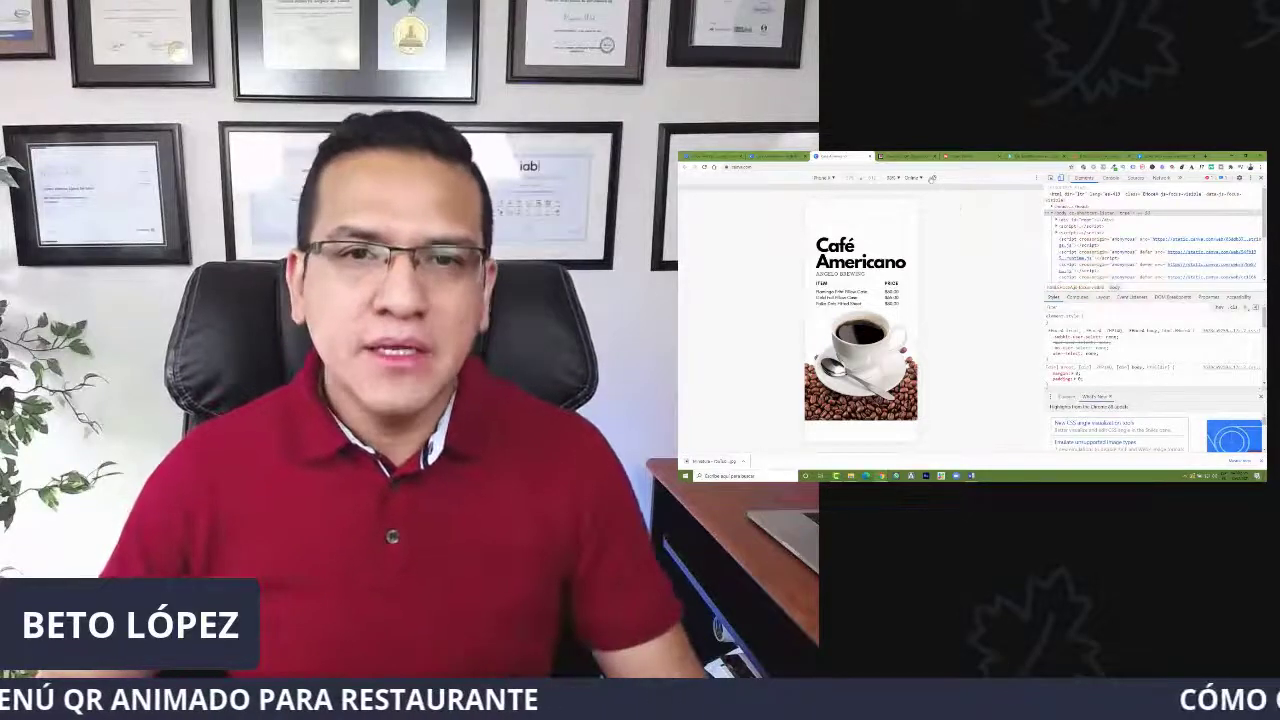
key(F12)
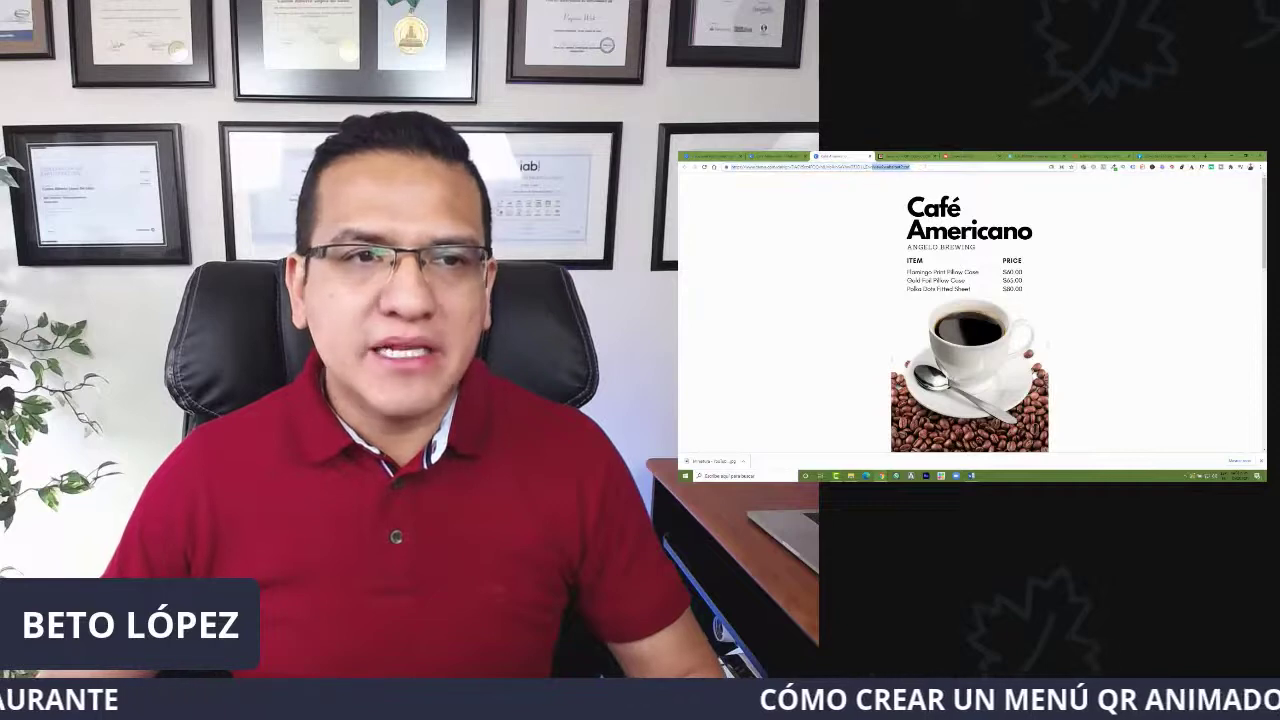
drag(910, 167, 768, 167)
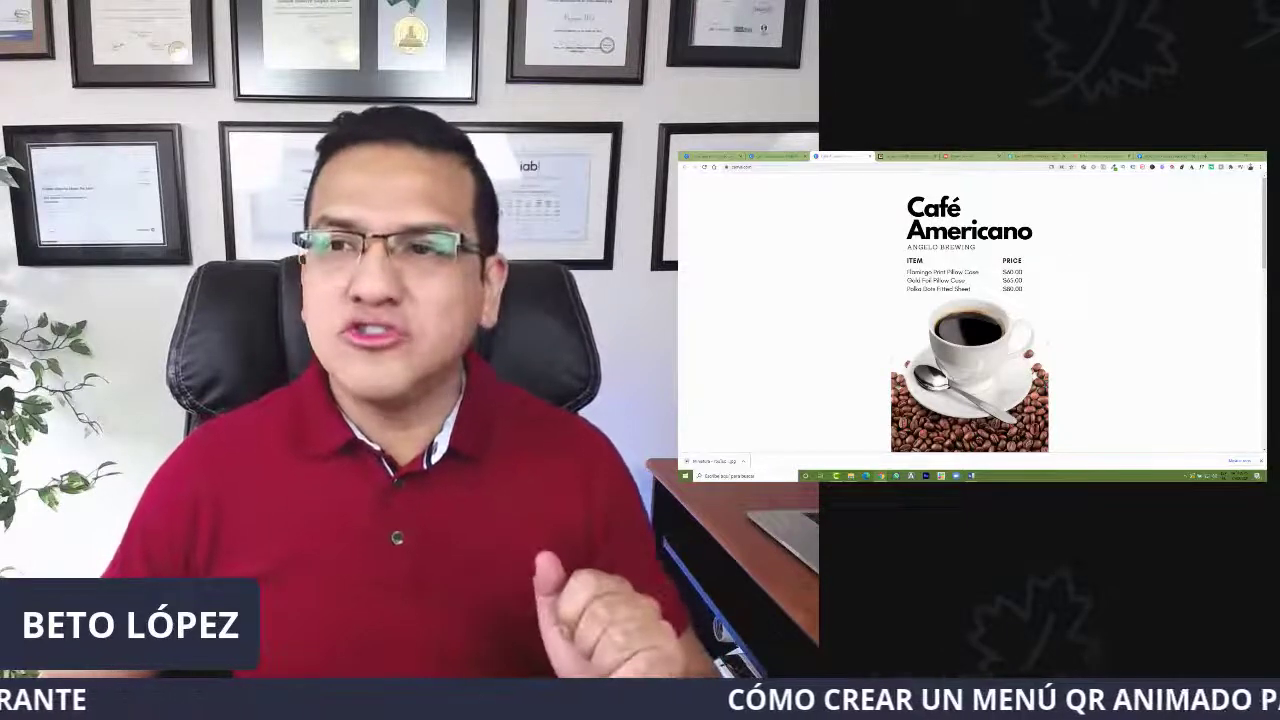
Open Bitly's links dashboard and review the WhatsApp links' stats, ending on Whatsapp IEA.
click(1205, 157)
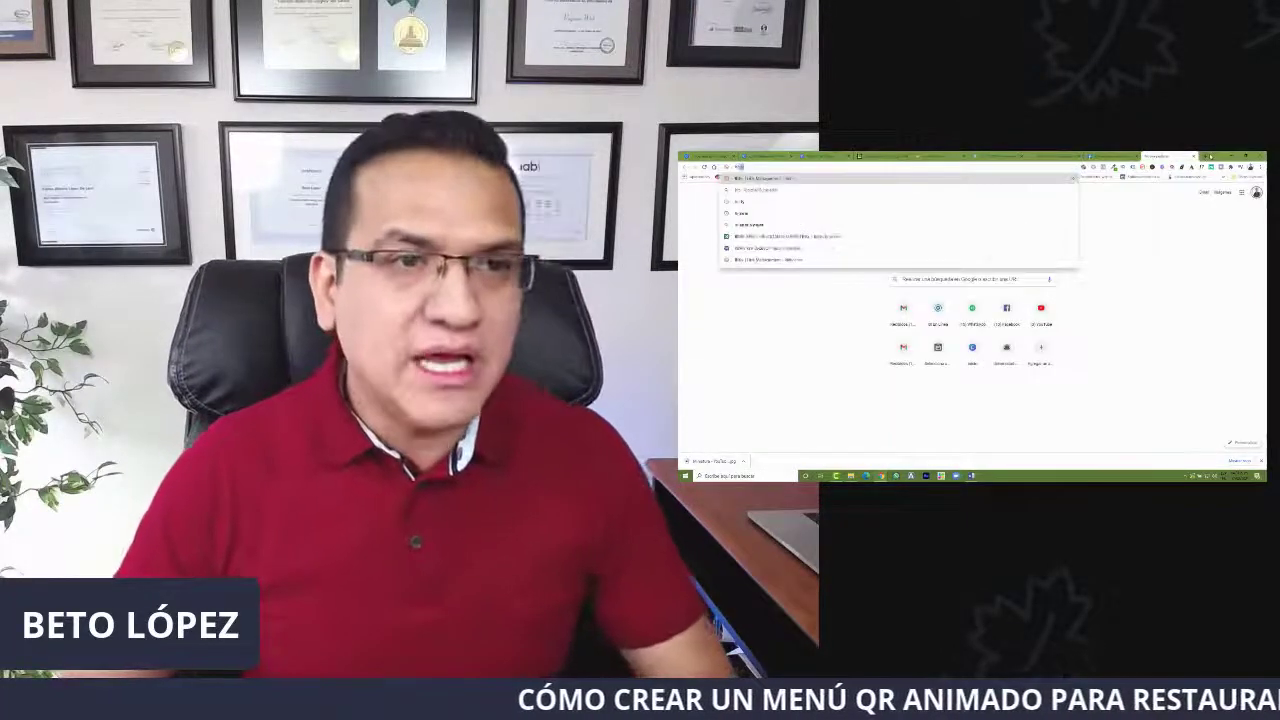
key(Return)
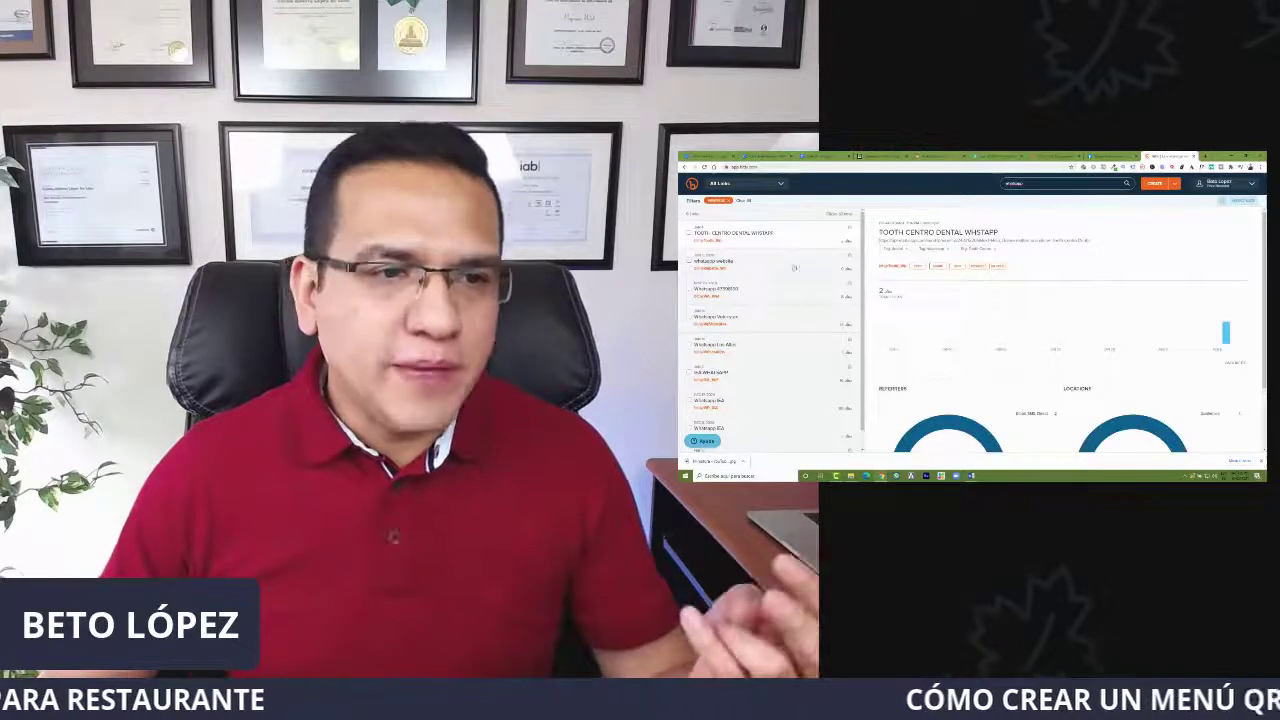
click(765, 264)
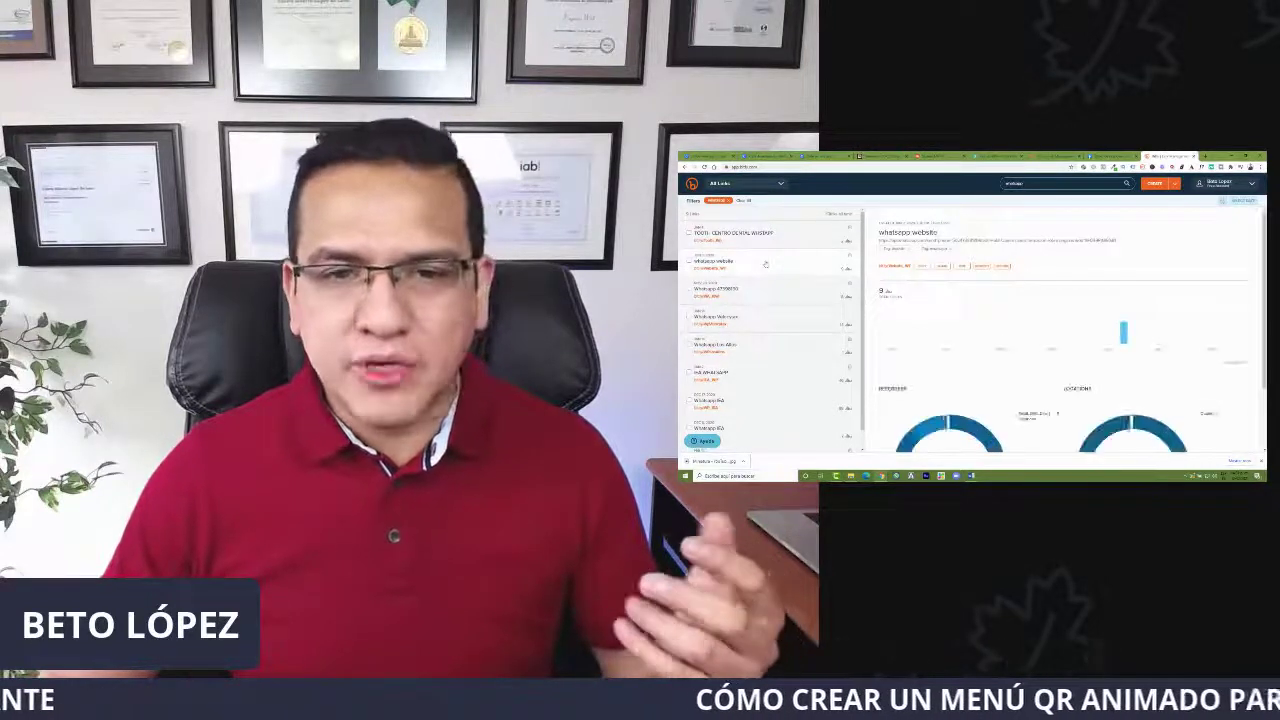
click(772, 291)
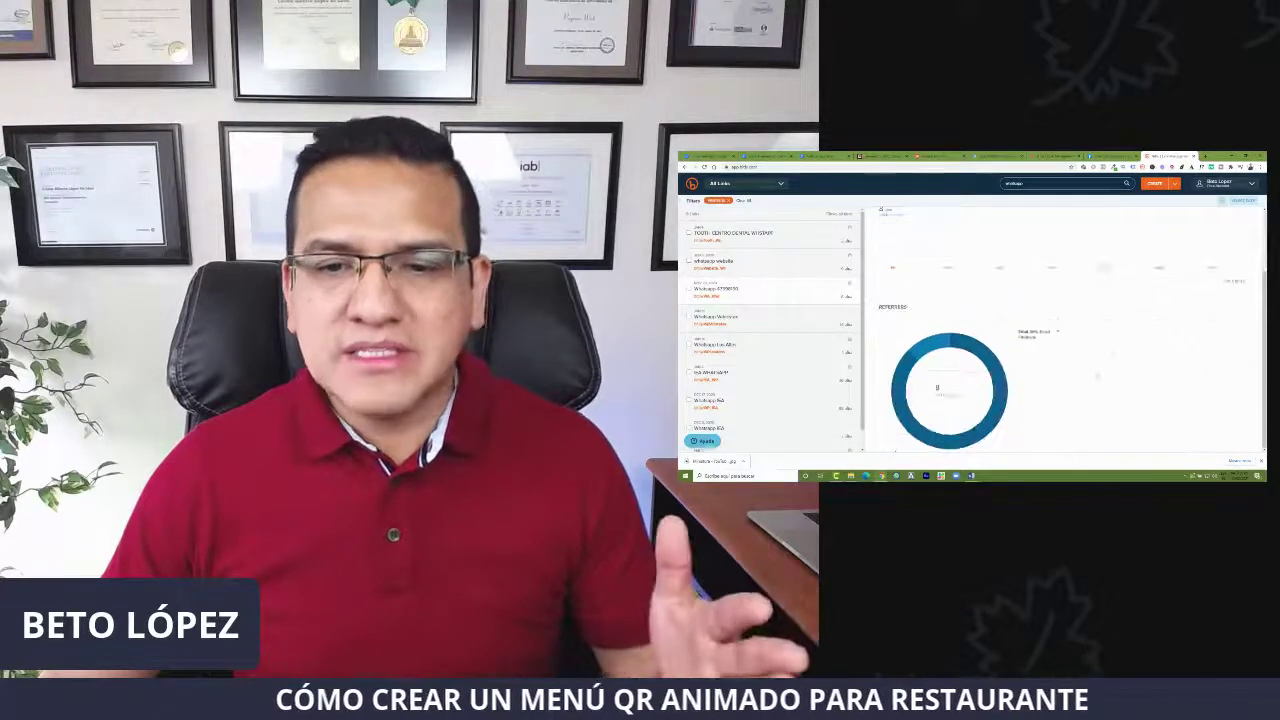
click(766, 399)
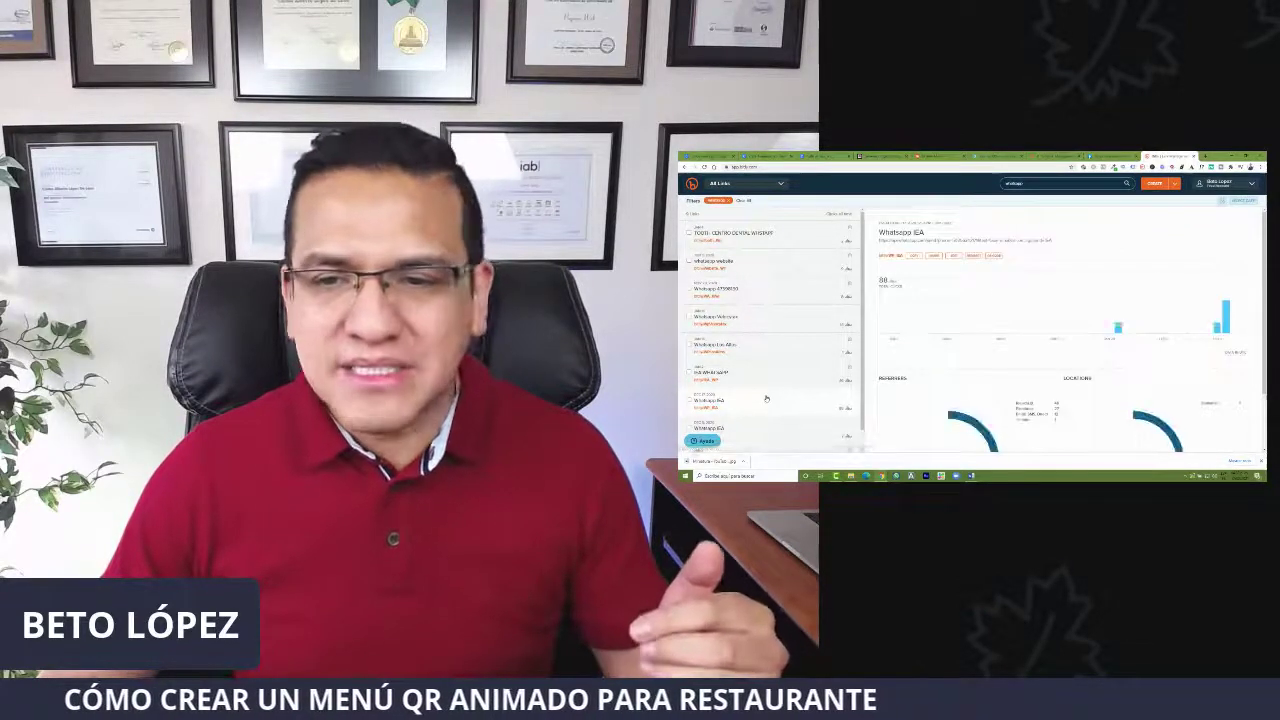
scroll(1060, 330, down, 2)
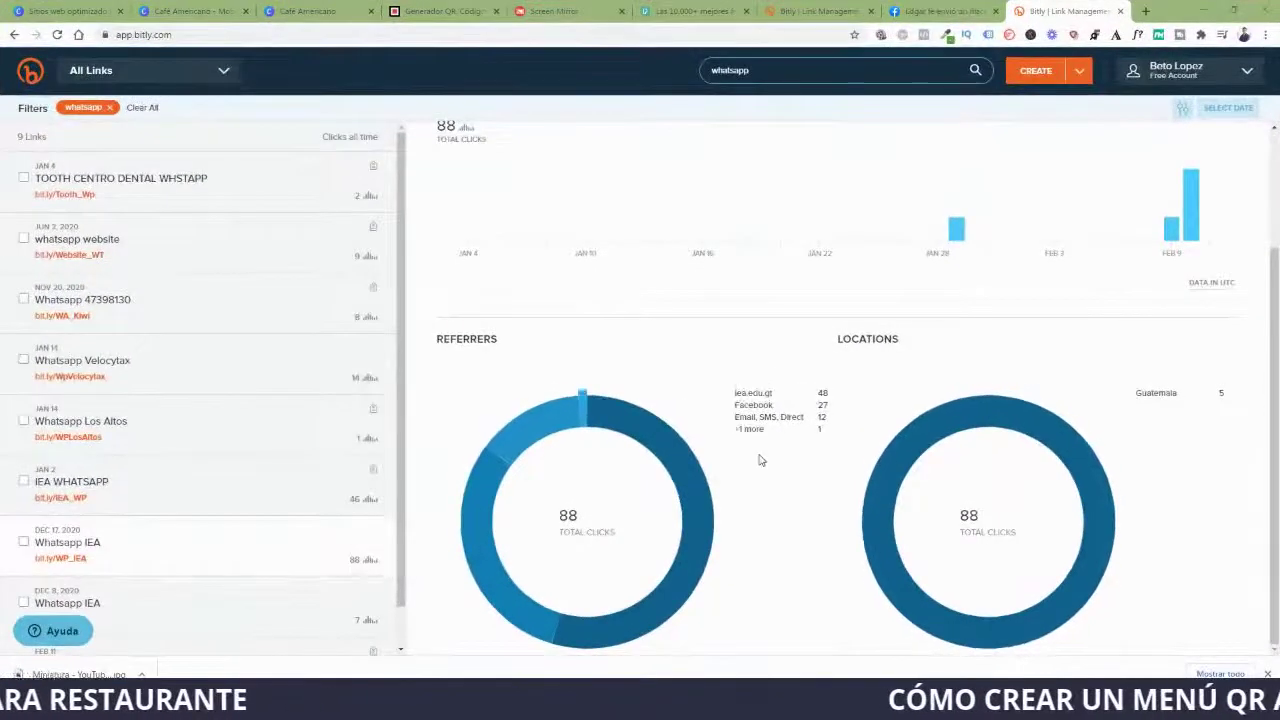
Select the full published Café Americano menu URL in its tab.
scroll(760, 457, up, 2)
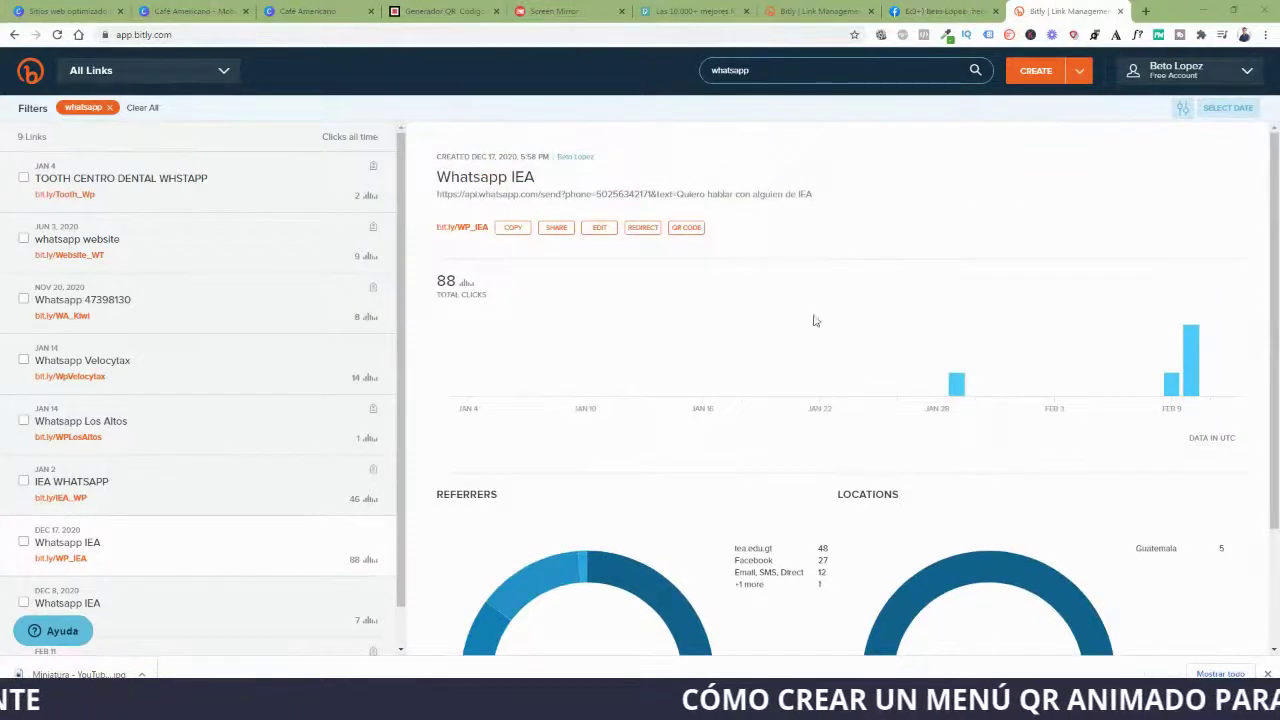
mouse_move(1171, 395)
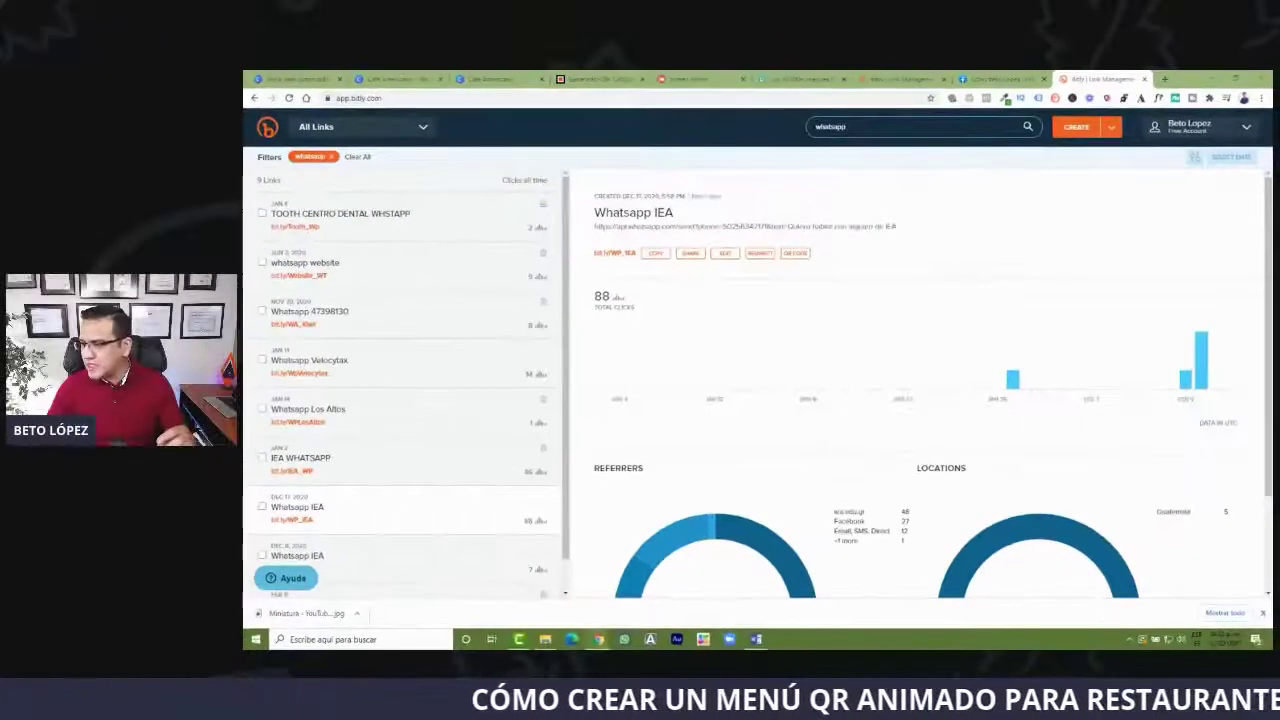
click(522, 77)
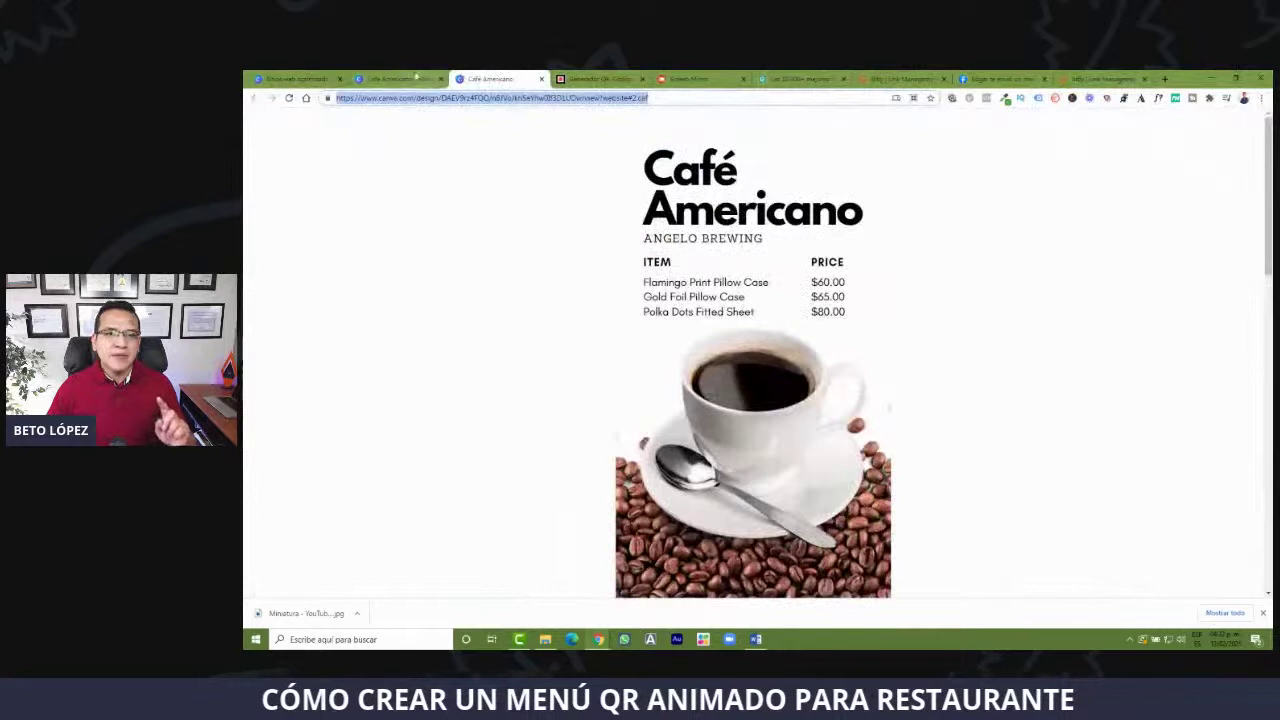
click(672, 99)
drag(672, 99, 334, 100)
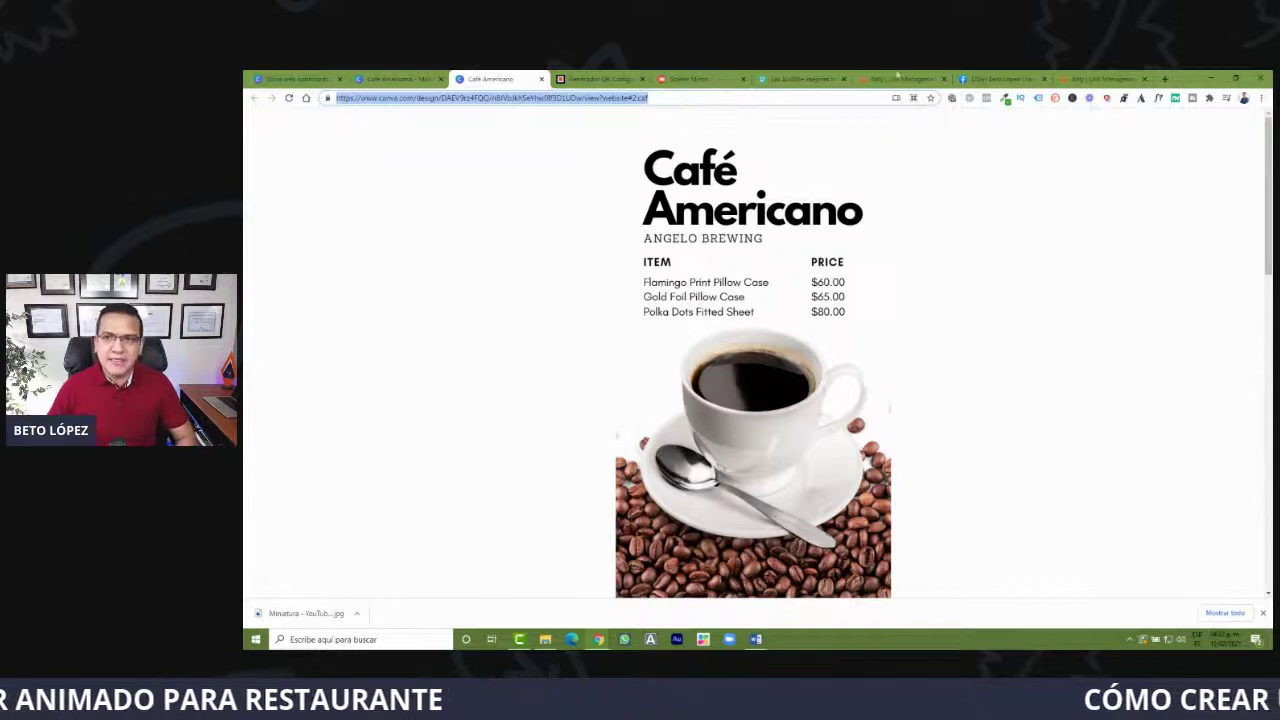
Create a new Bitly short link from the pasted Canva menu URL.
click(1110, 79)
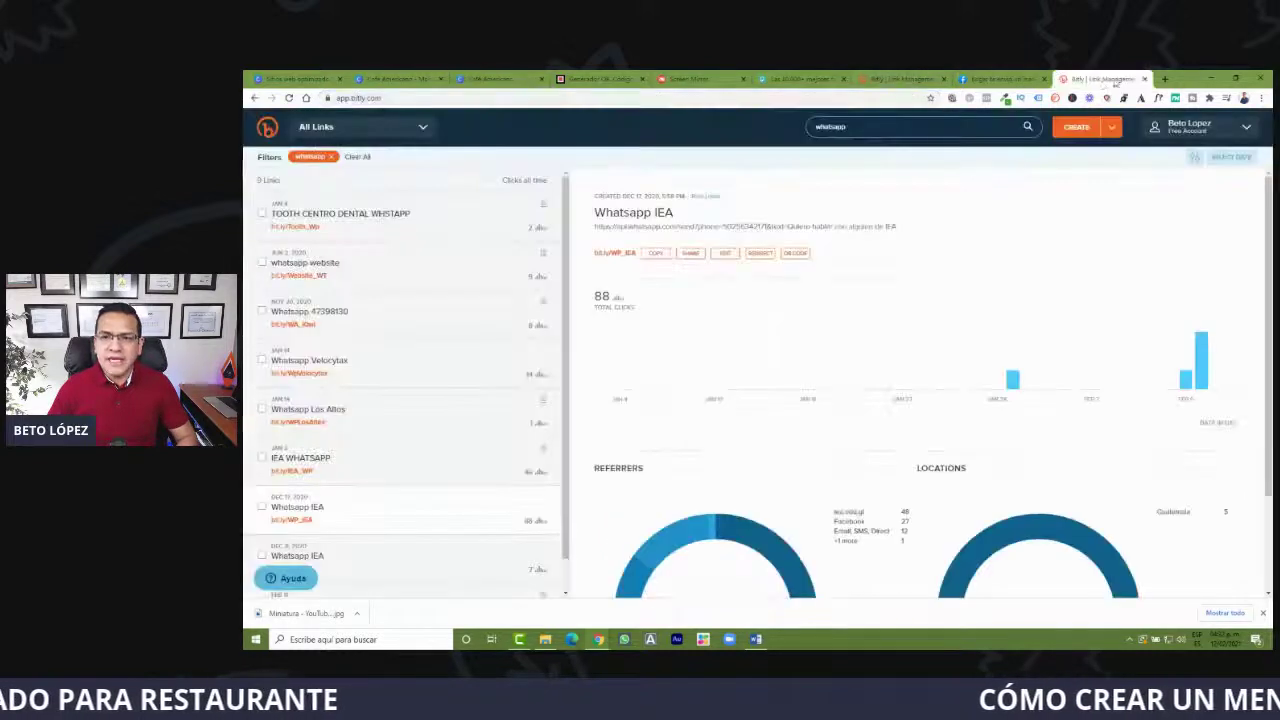
click(1076, 128)
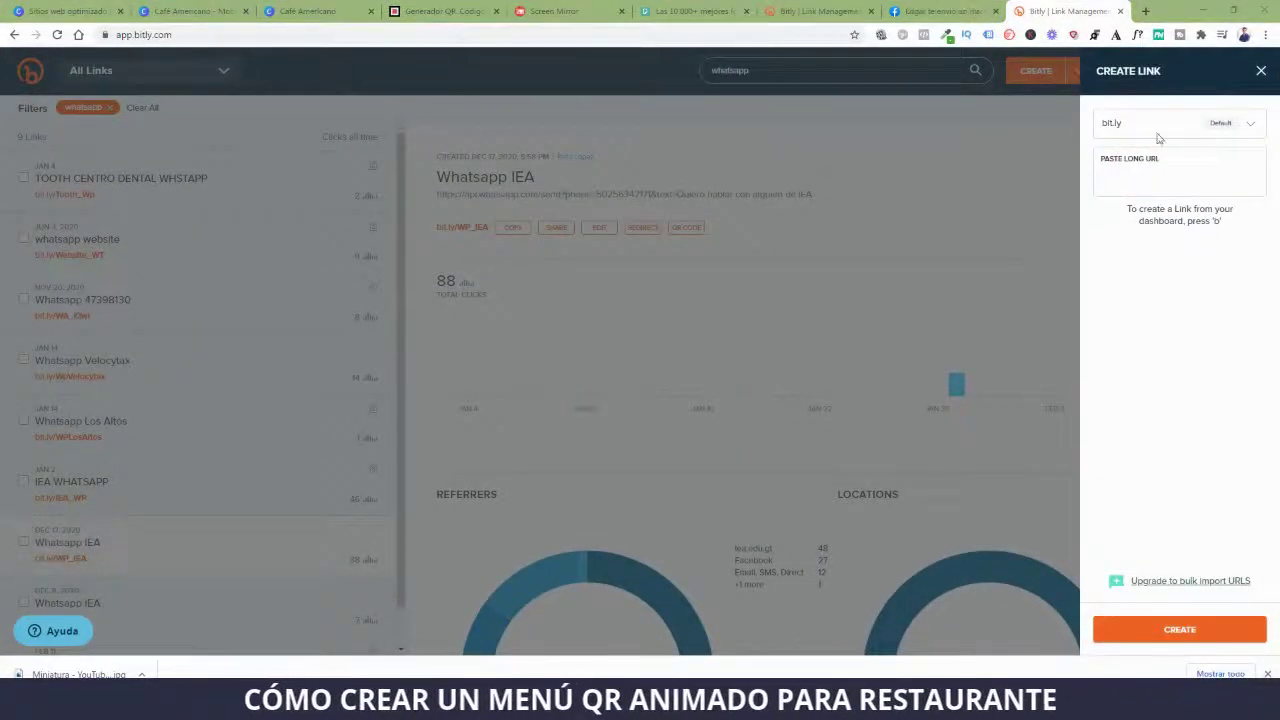
click(1166, 171)
text(https://www.canva.com/design/DAEV9rz4FQQ/n8JVoJkhSeYhw0lf3D1UDw/view?website#2:caf)
key(Return)
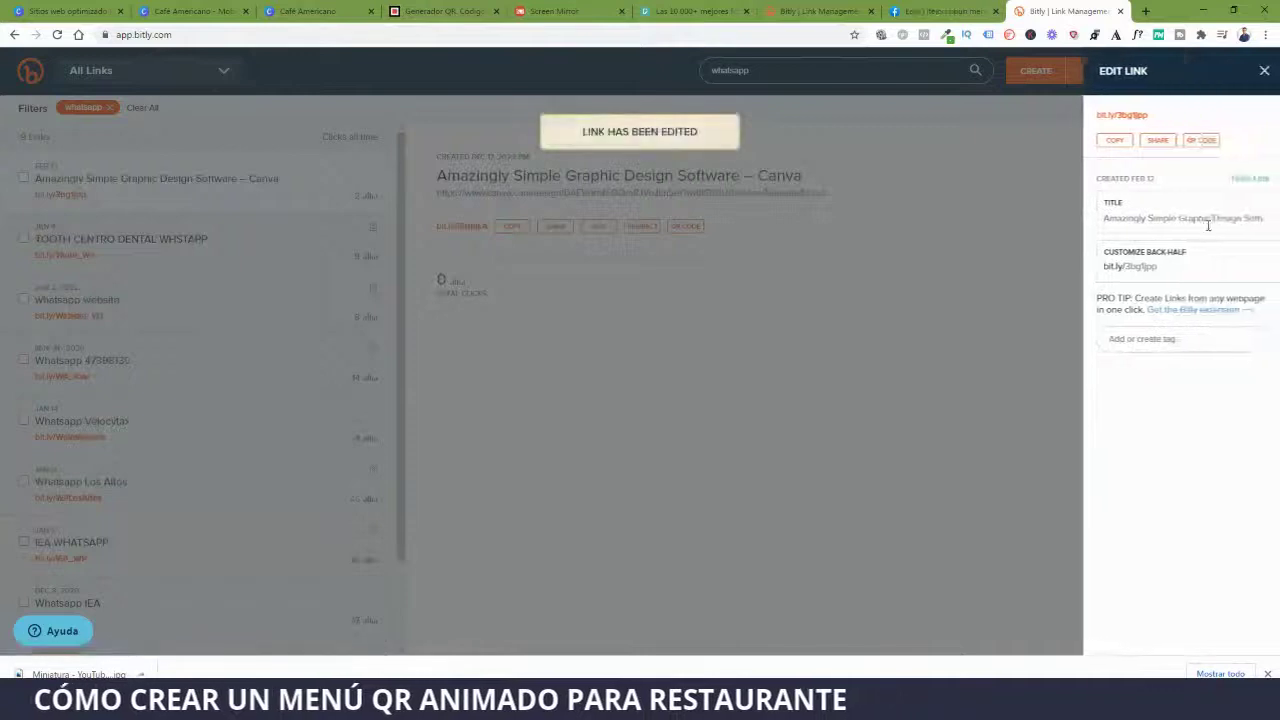
Give the link a custom menu title and back-half 'Menu', save, and copy it.
triple_click(1166, 218)
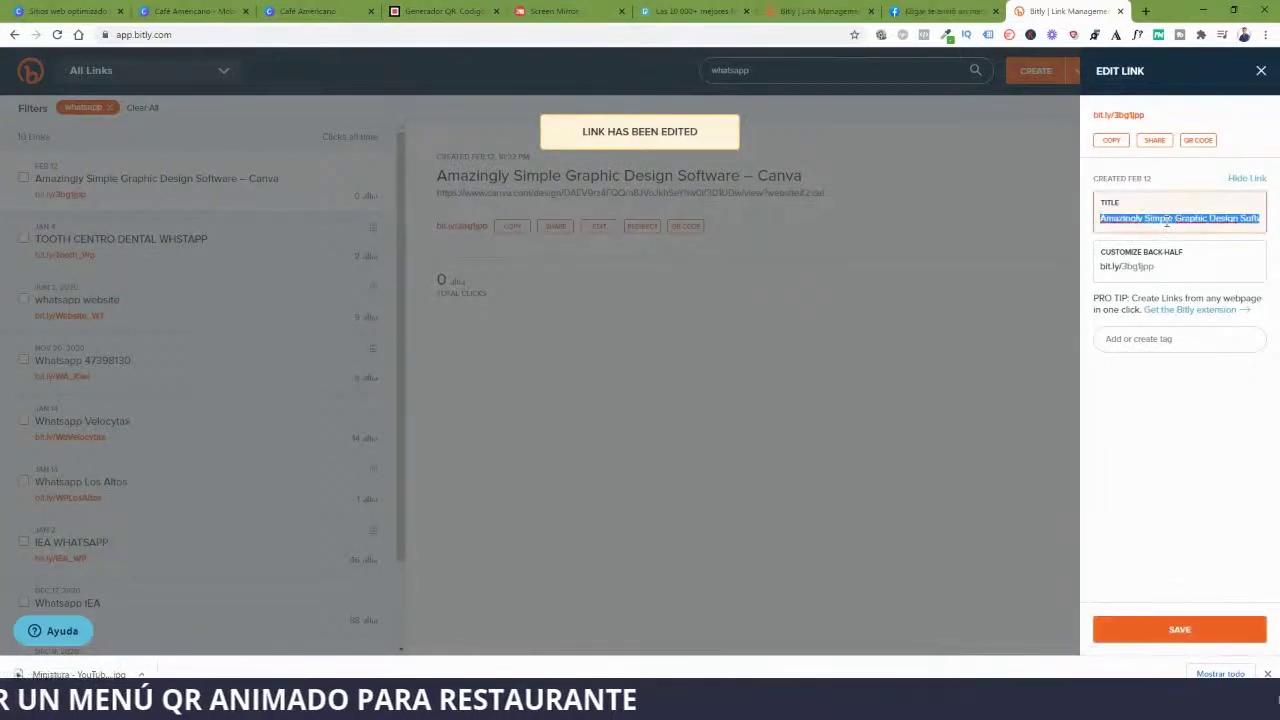
key(BackSpace)
text(MENU BETO LOPEZ)
click(1156, 267)
drag(1156, 267, 1115, 280)
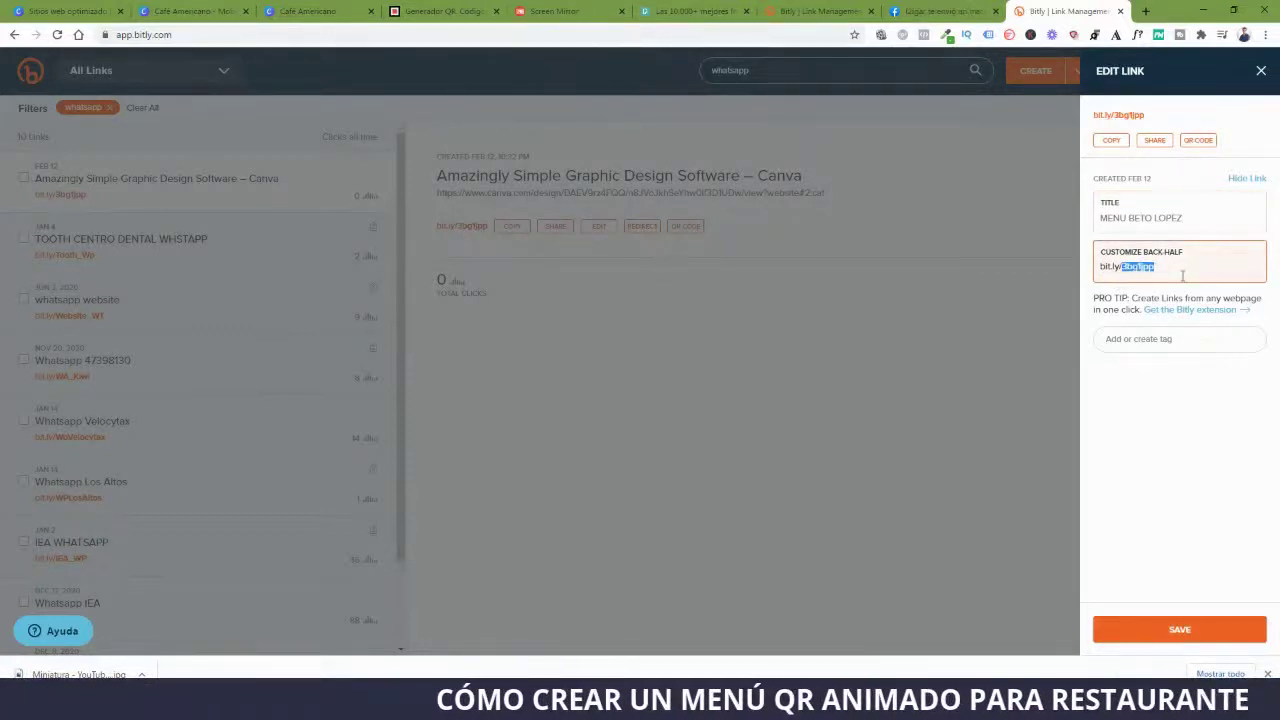
text(MenuBetoLopez)
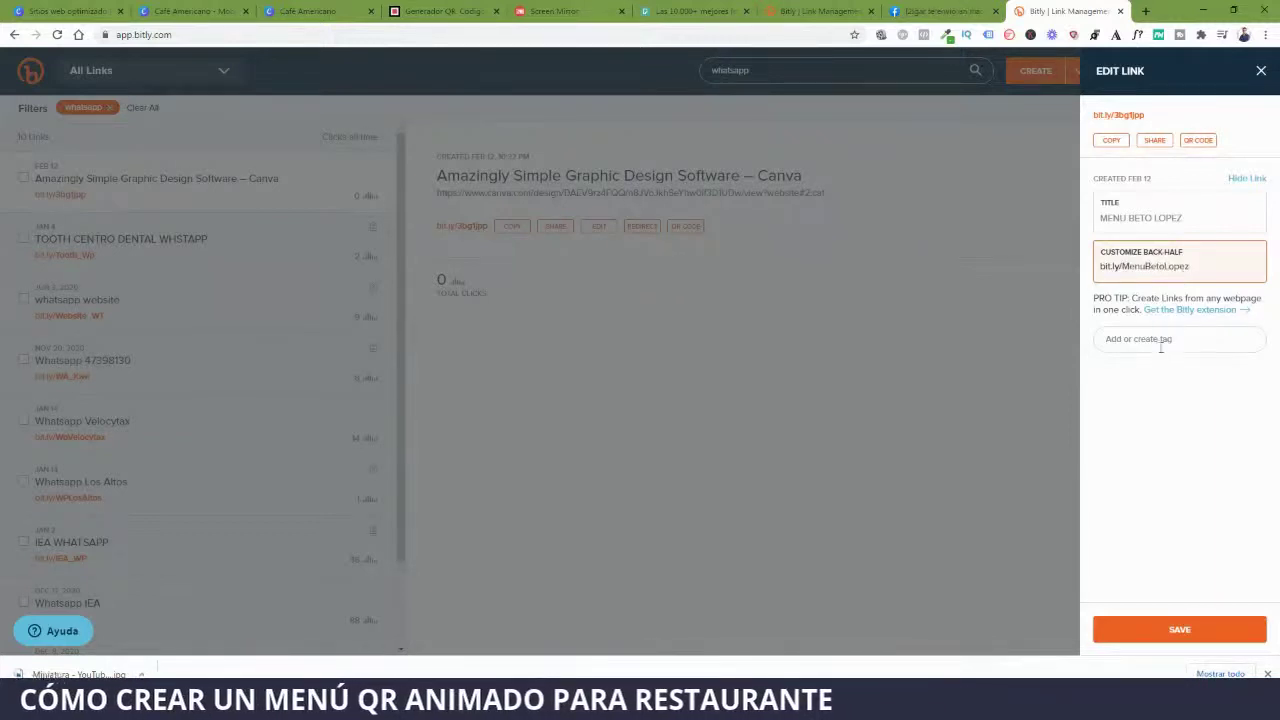
click(1190, 628)
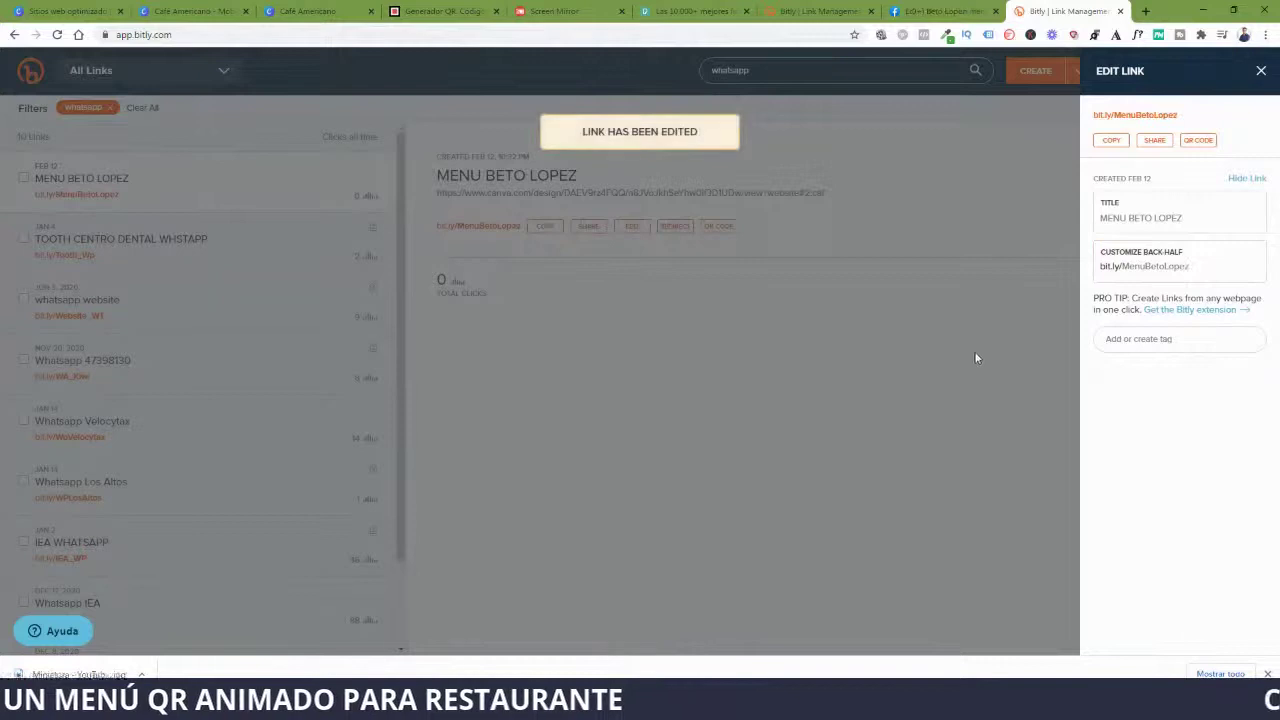
click(1111, 140)
Load the bit.ly short link in a new Chrome tab and scroll through the Café Americano menu page.
click(1146, 11)
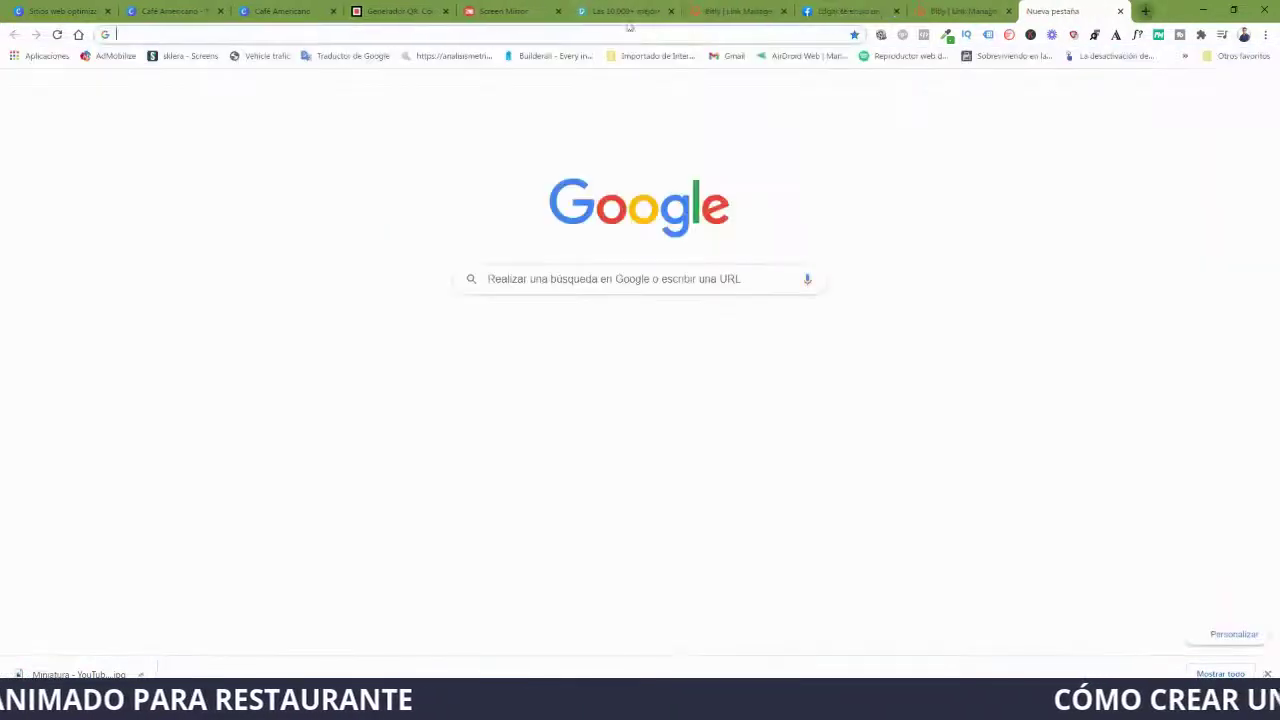
key(ctrl+v)
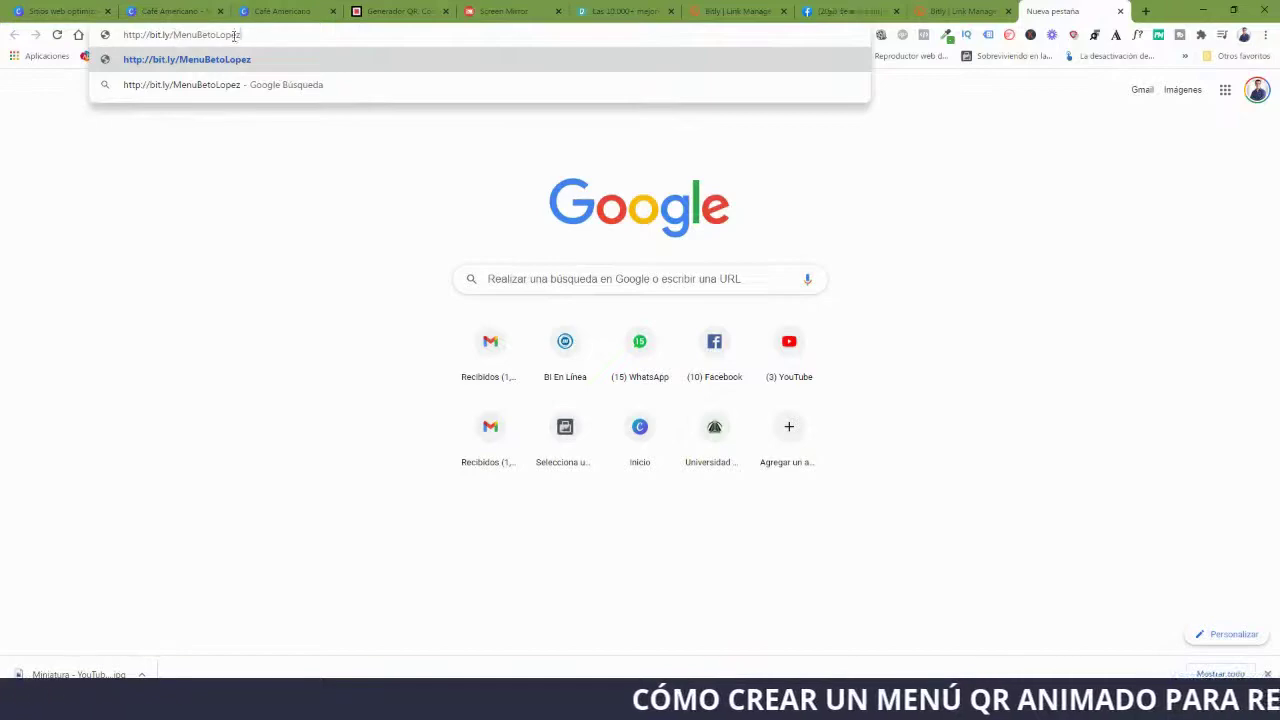
drag(244, 35, 120, 36)
key(Return)
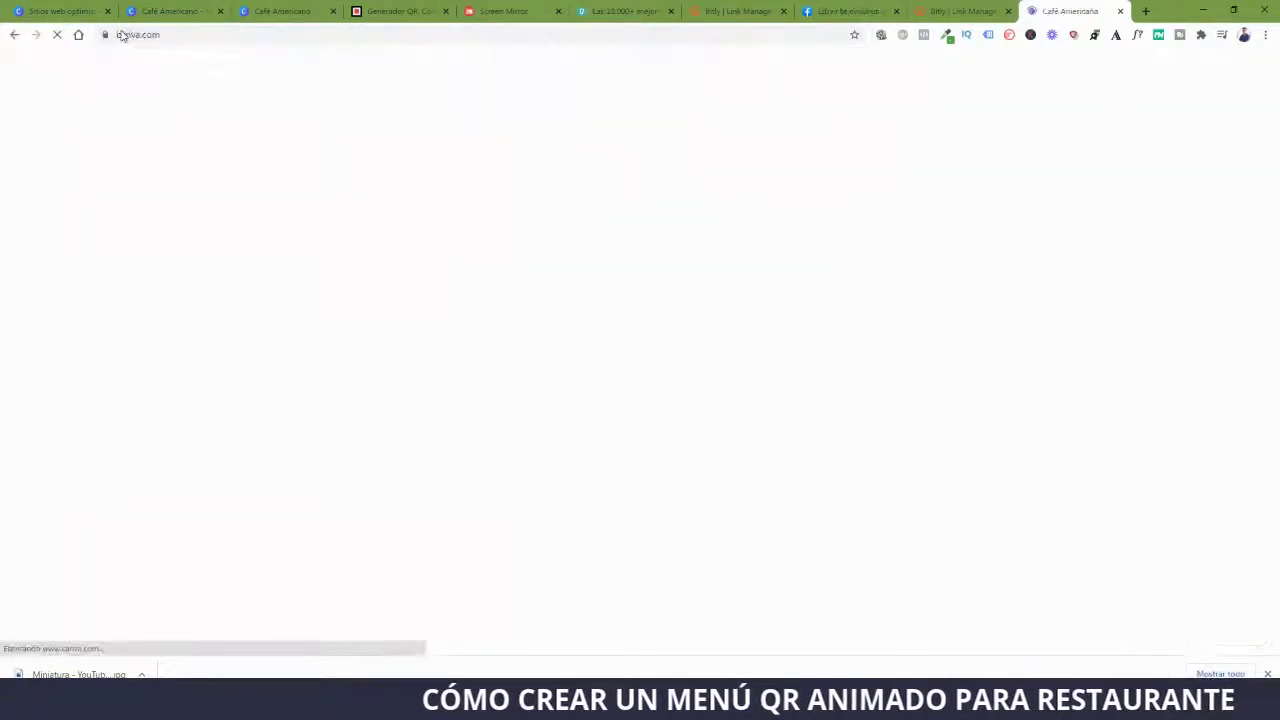
scroll(848, 422, down, 4)
scroll(850, 428, down, 10)
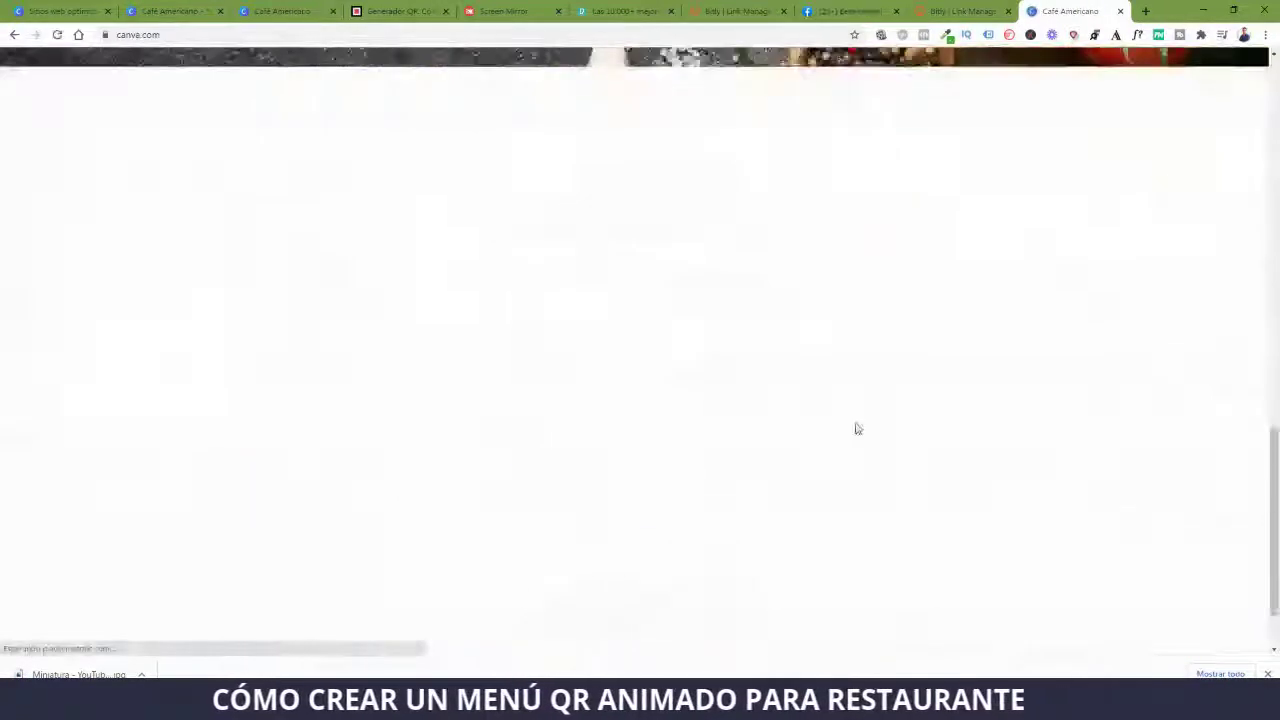
scroll(850, 428, up, 10)
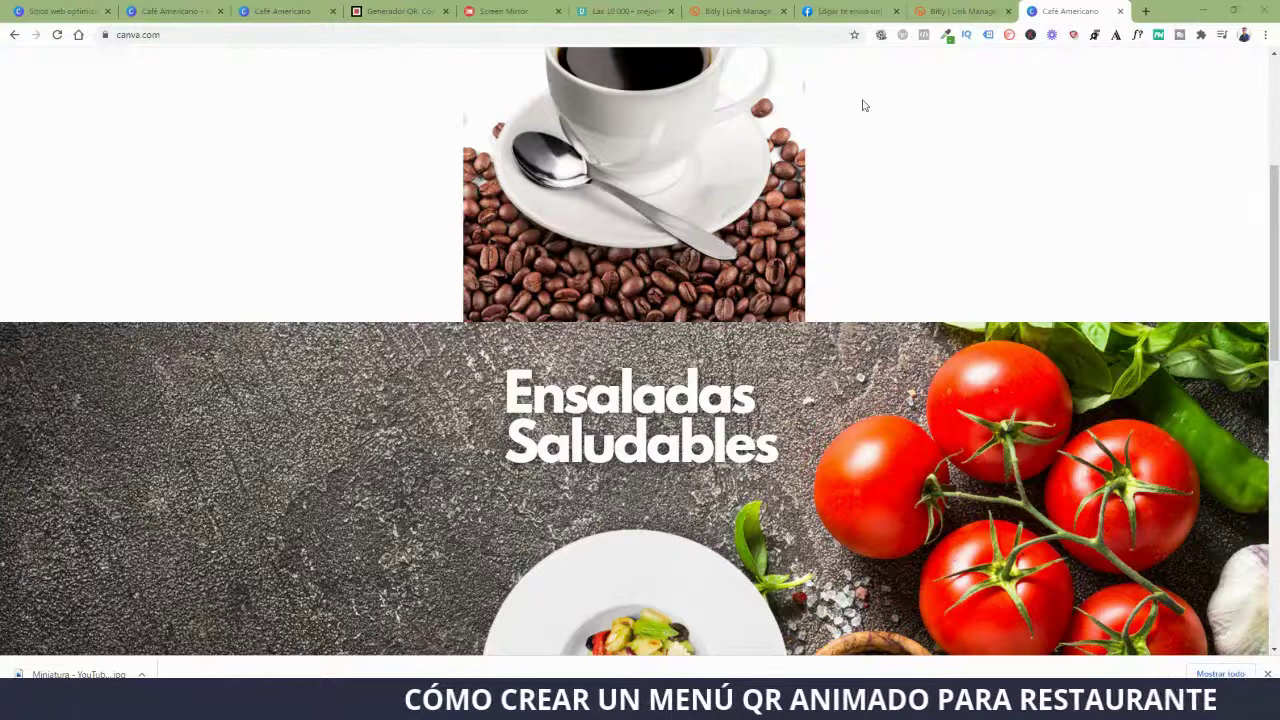
scroll(928, 230, up, 3)
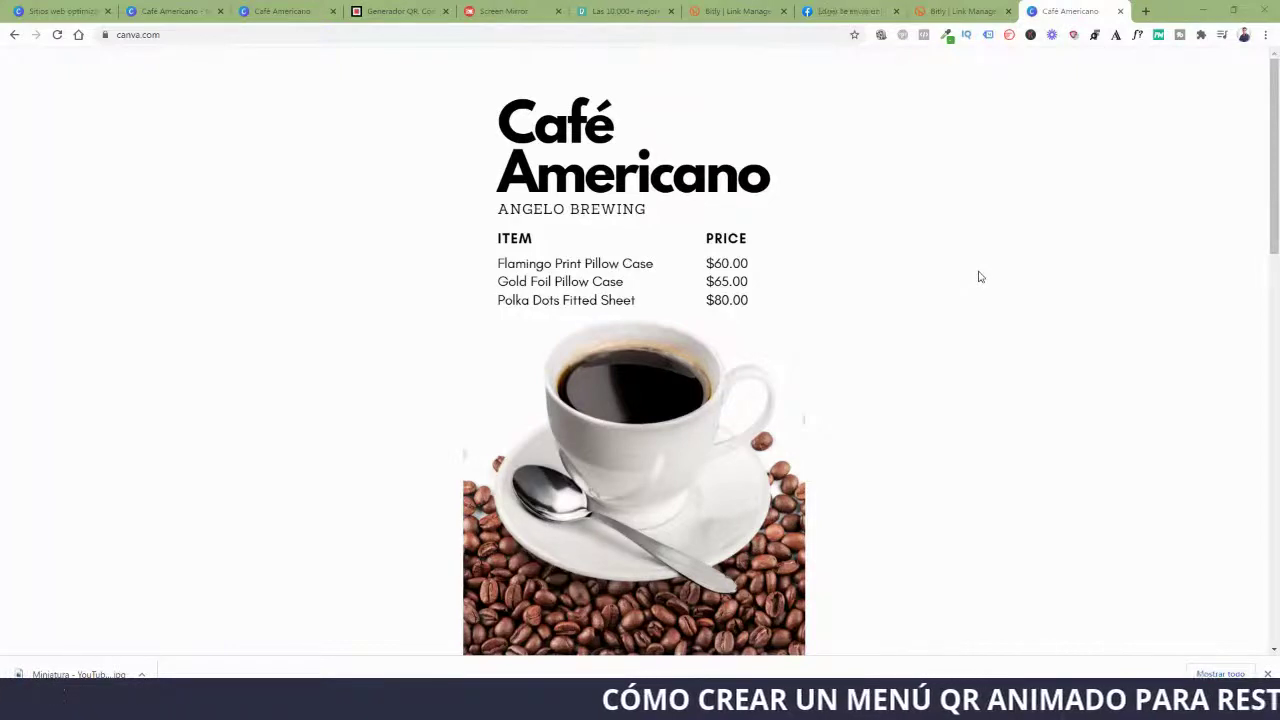
Create a QR code for the Café Americano menu page from its right-click menu.
right_click(892, 178)
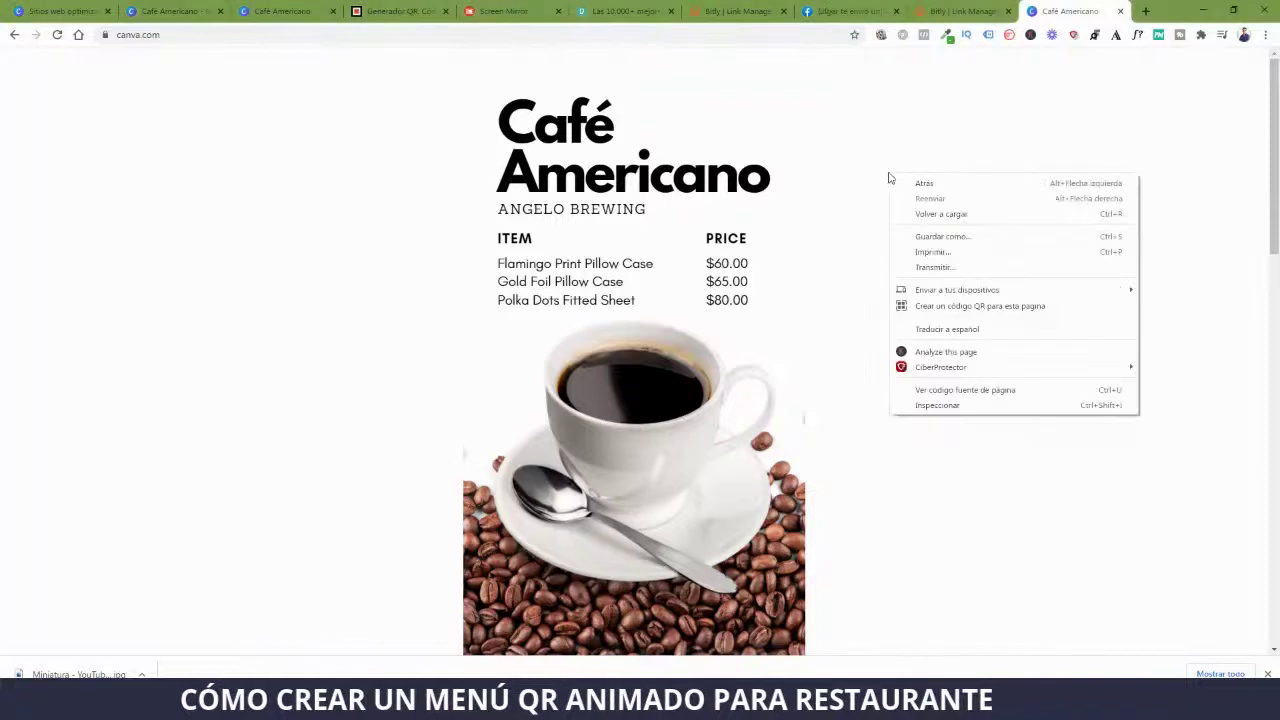
click(992, 310)
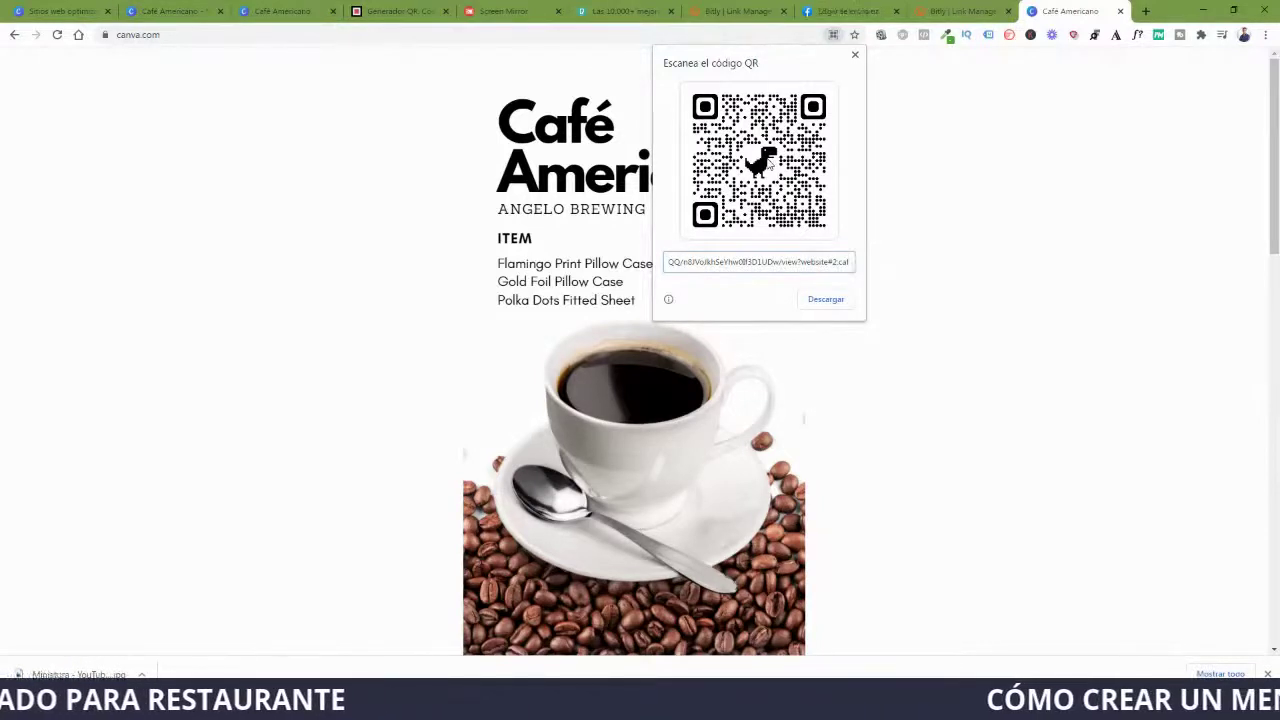
Reload the Screen Mirror tab to reconnect the phone mirroring.
click(513, 9)
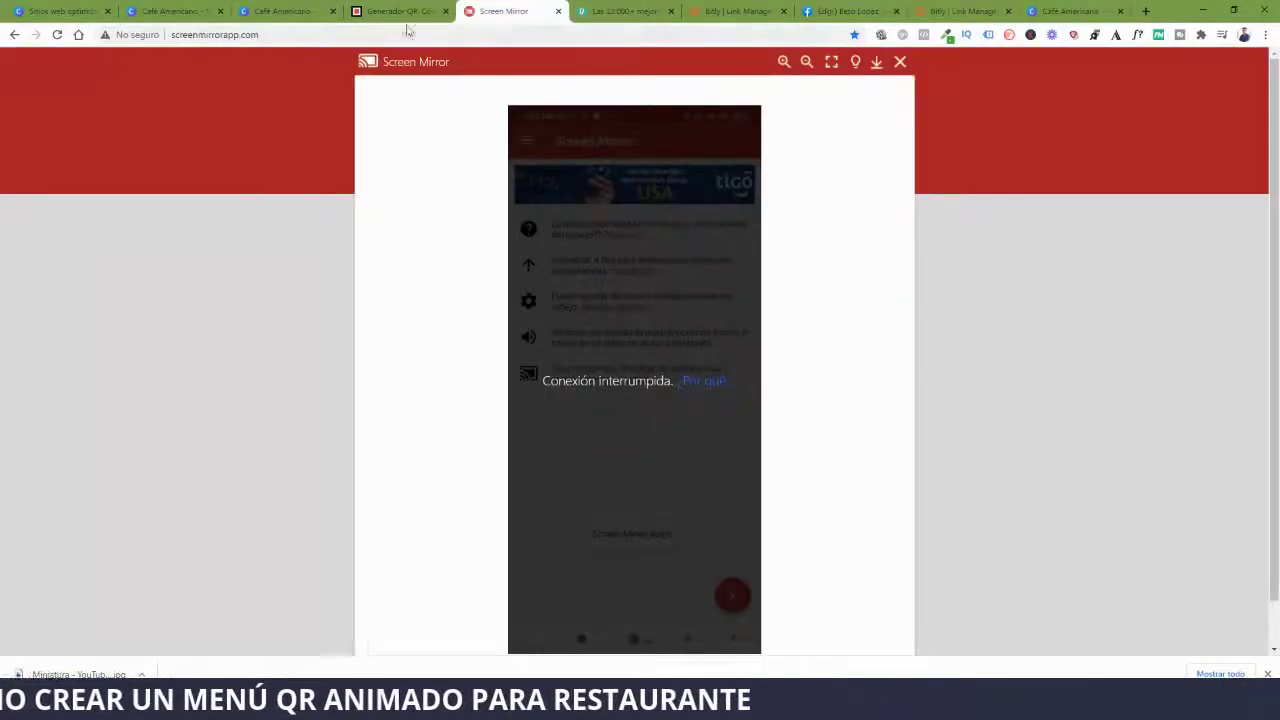
click(57, 34)
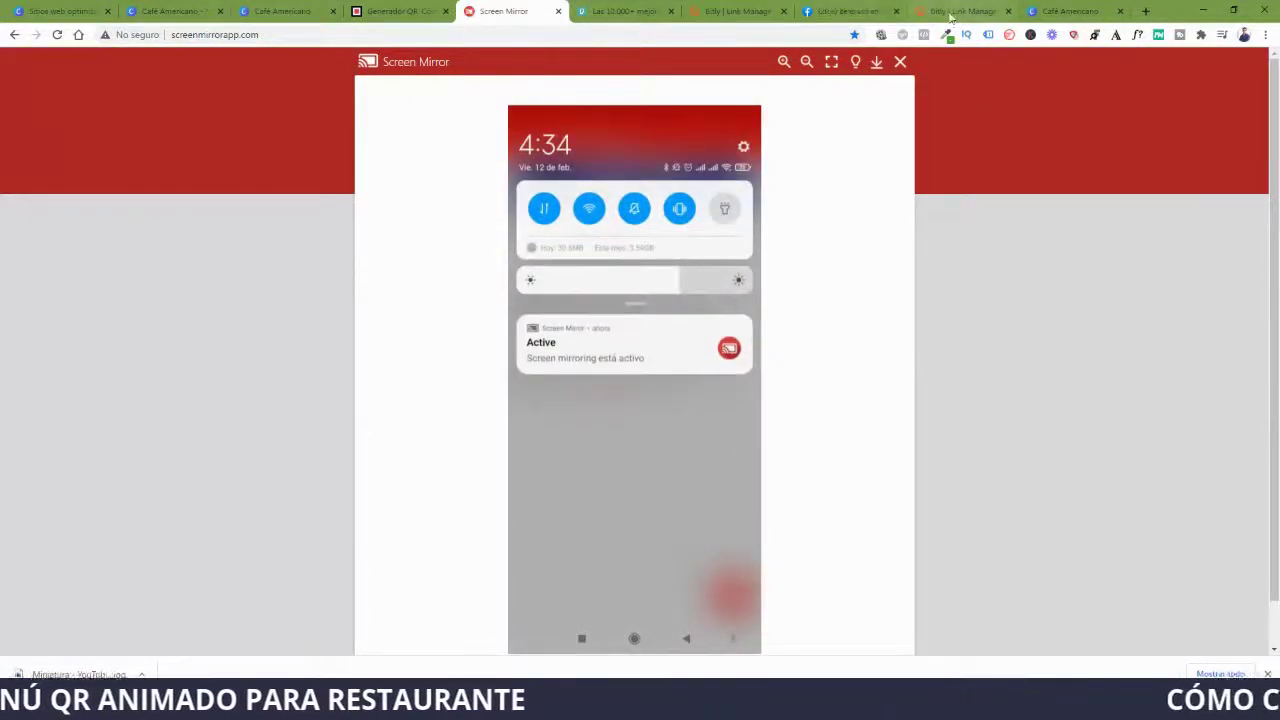
click(400, 7)
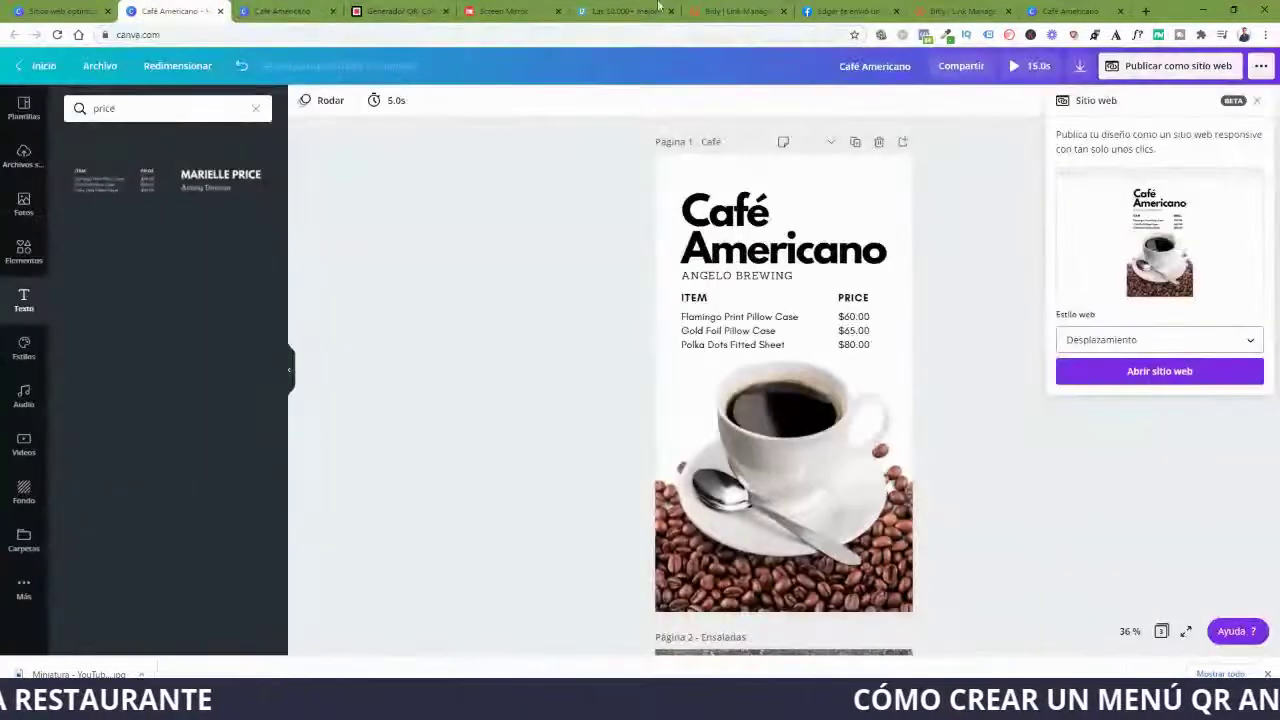
Reopen the menu page's QR code bubble, then close it and the Café Americano tab.
click(1070, 11)
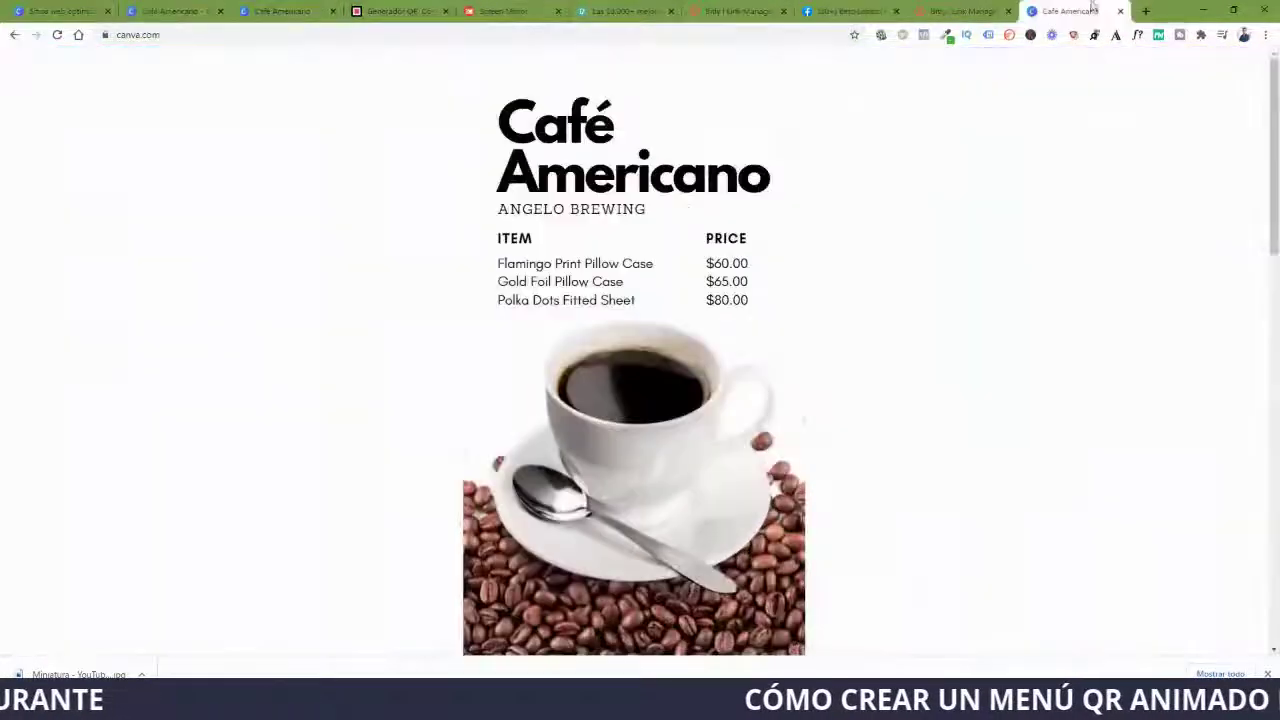
right_click(936, 291)
click(1056, 425)
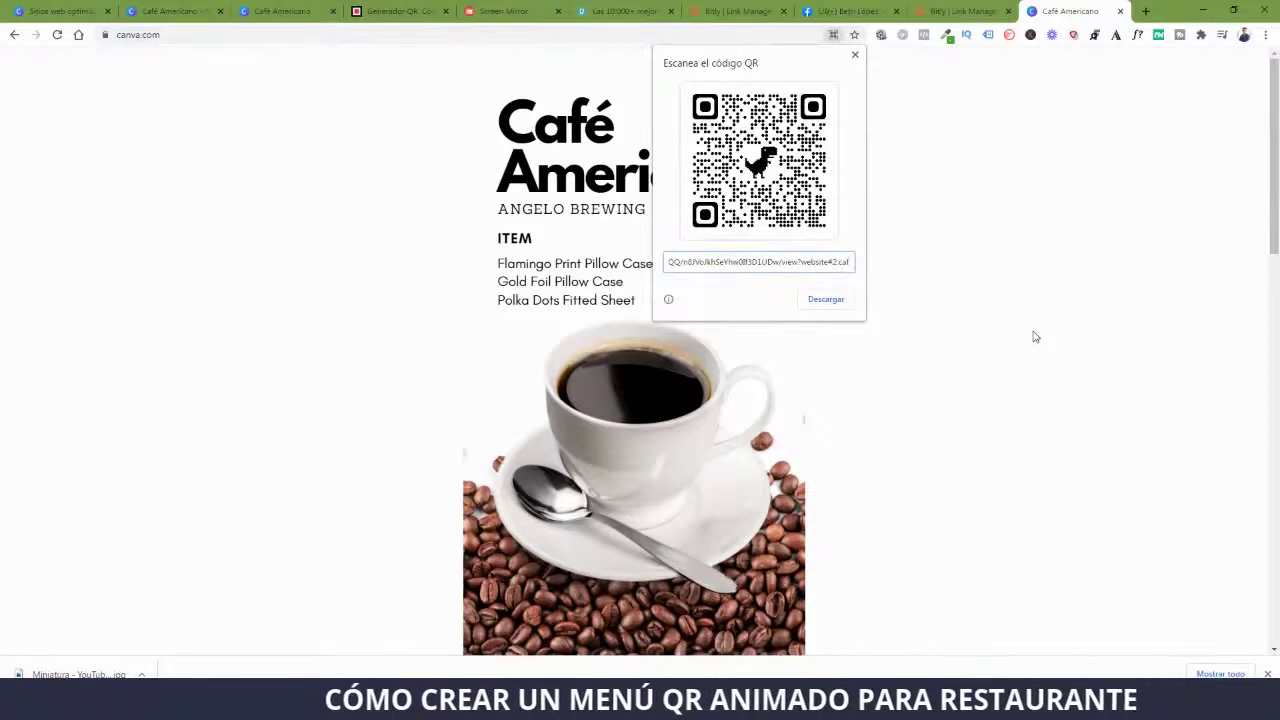
click(1067, 14)
middle_click(1067, 14)
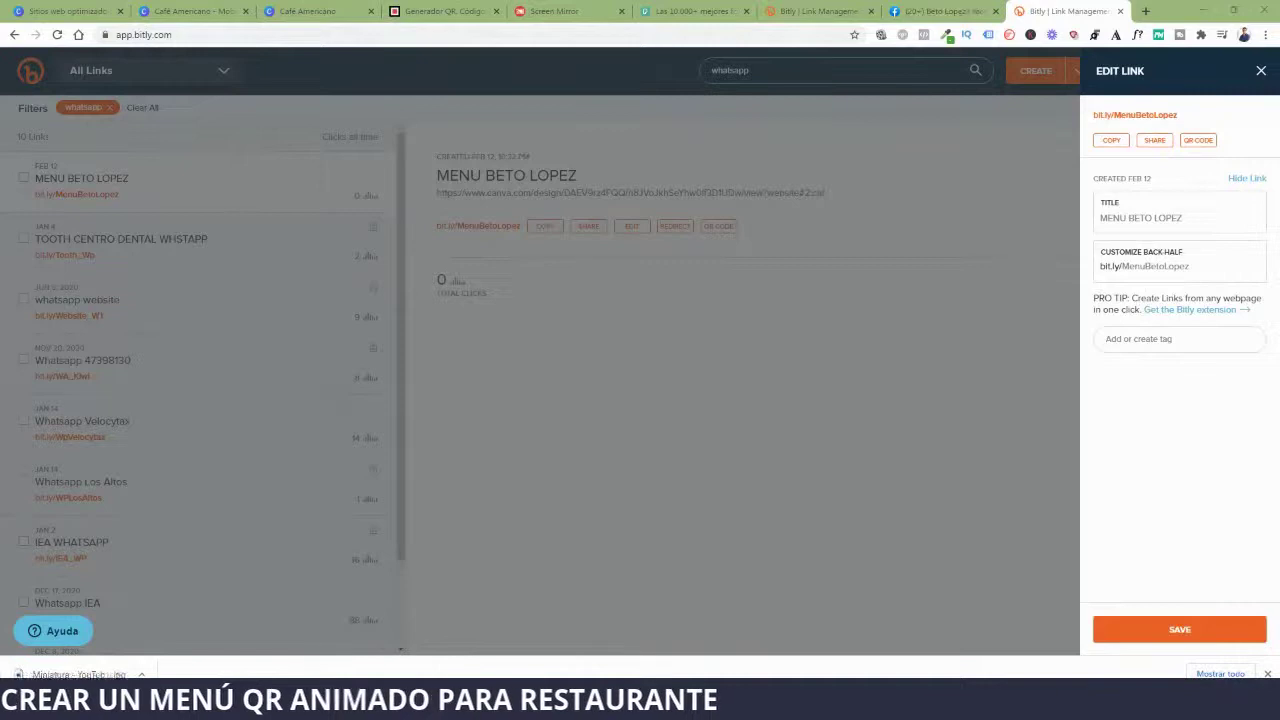
Bring up the 'Generador QR Códigos' tab, then check the phone screen mirror.
click(442, 11)
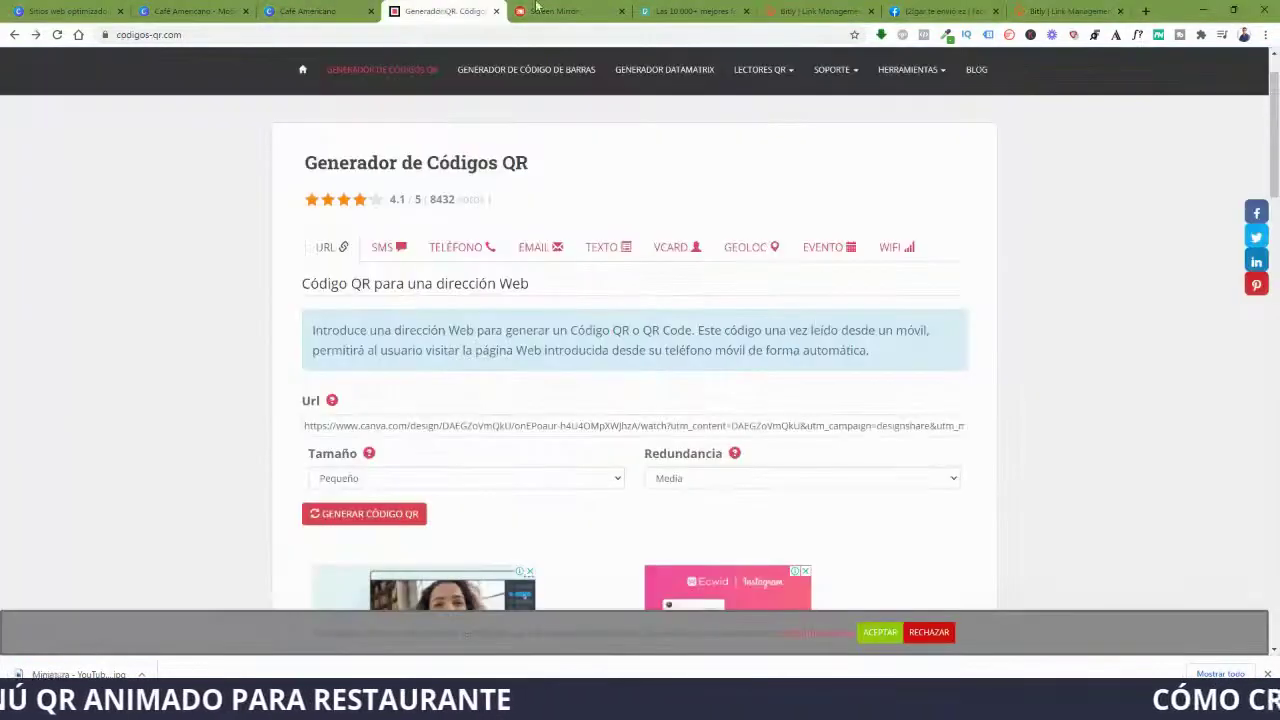
click(556, 11)
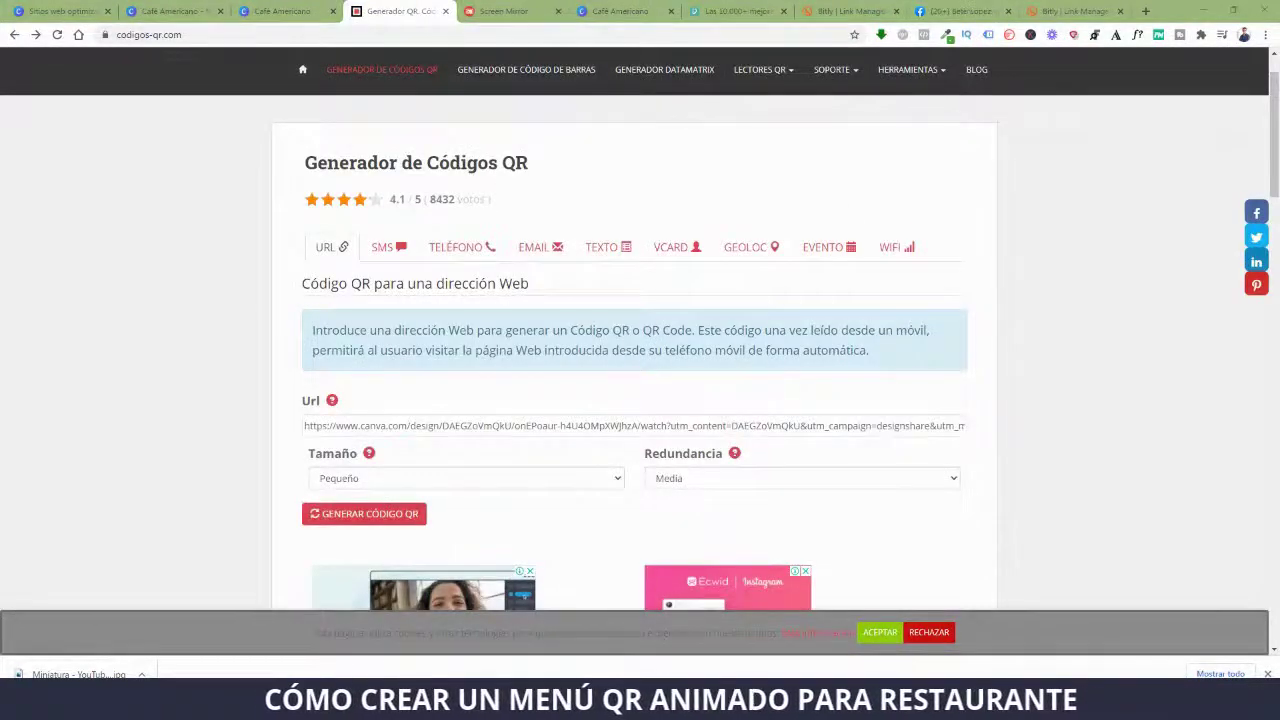
Search Google for 'CODIGO QR' and open the Códigos QR generator site.
click(230, 36)
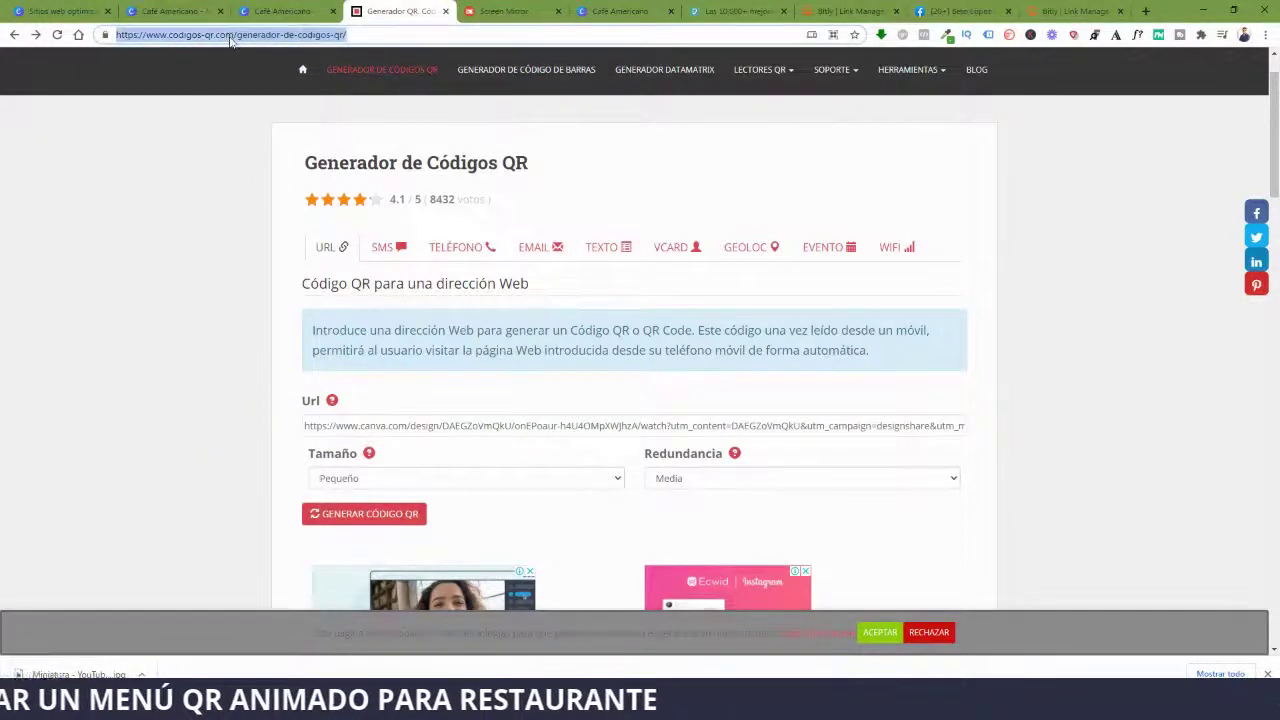
text(CODIGO W)
key(BackSpace)
text(Q)
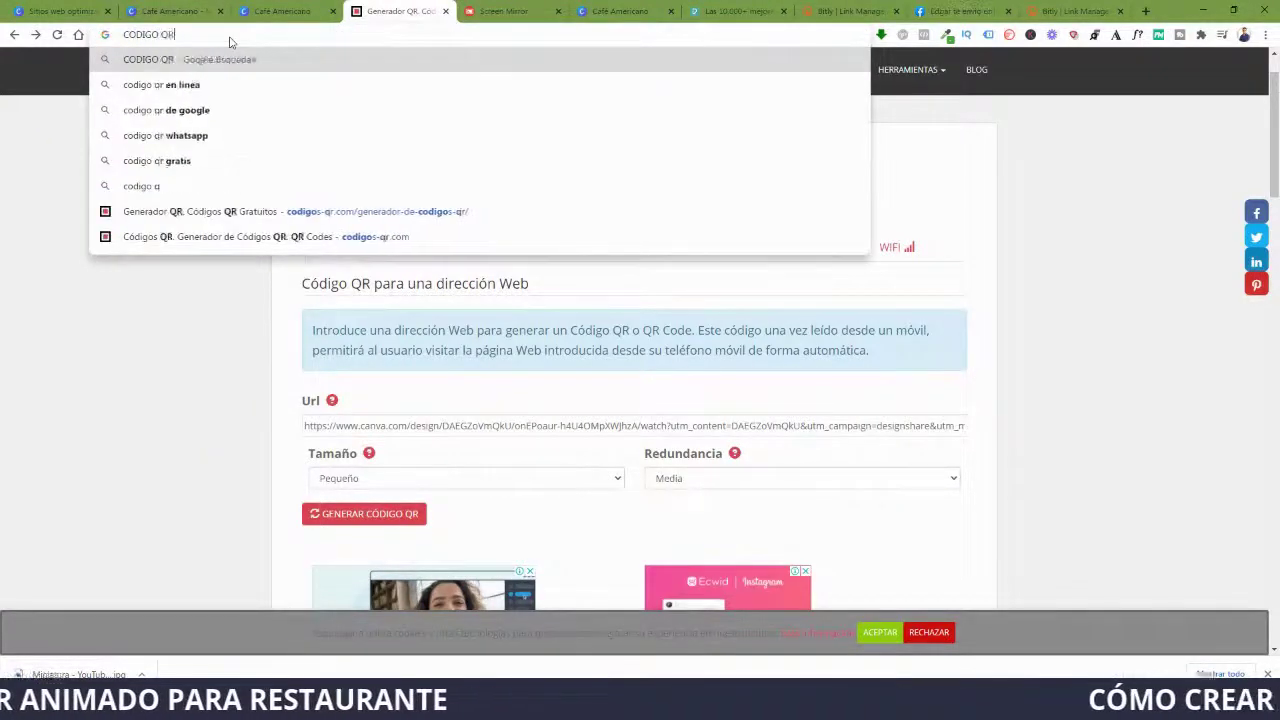
text(R)
key(Return)
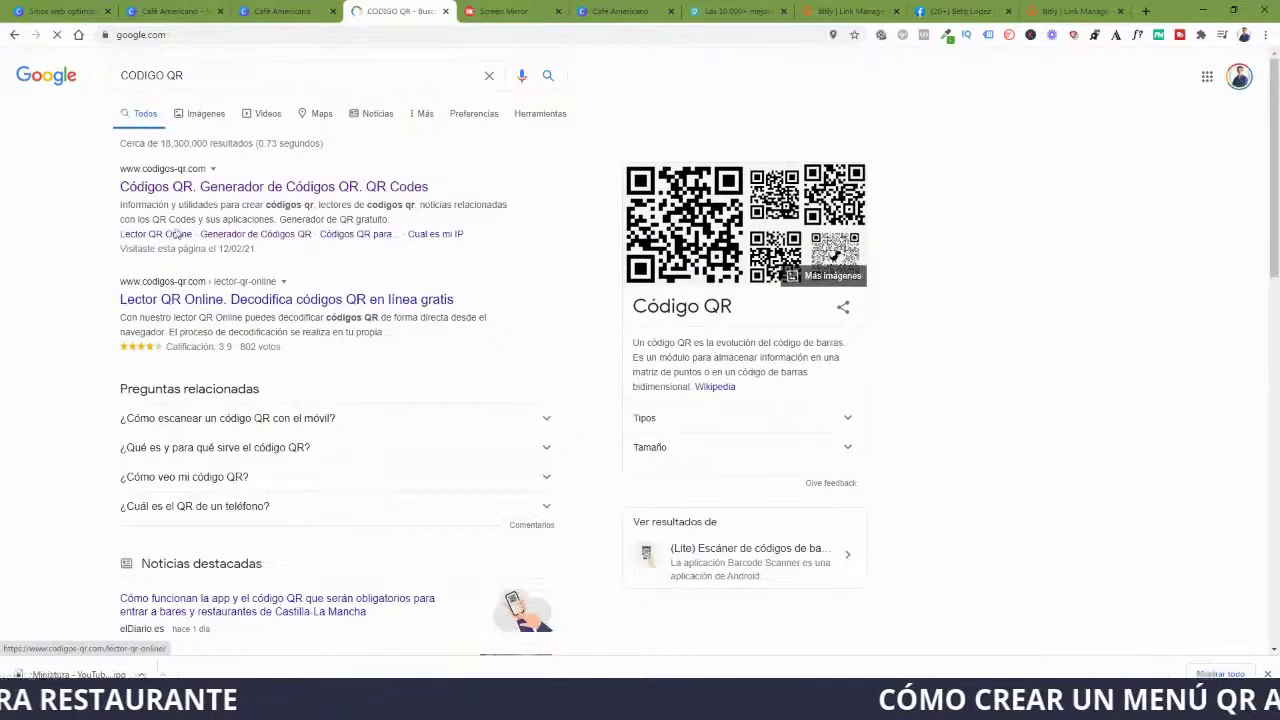
click(256, 191)
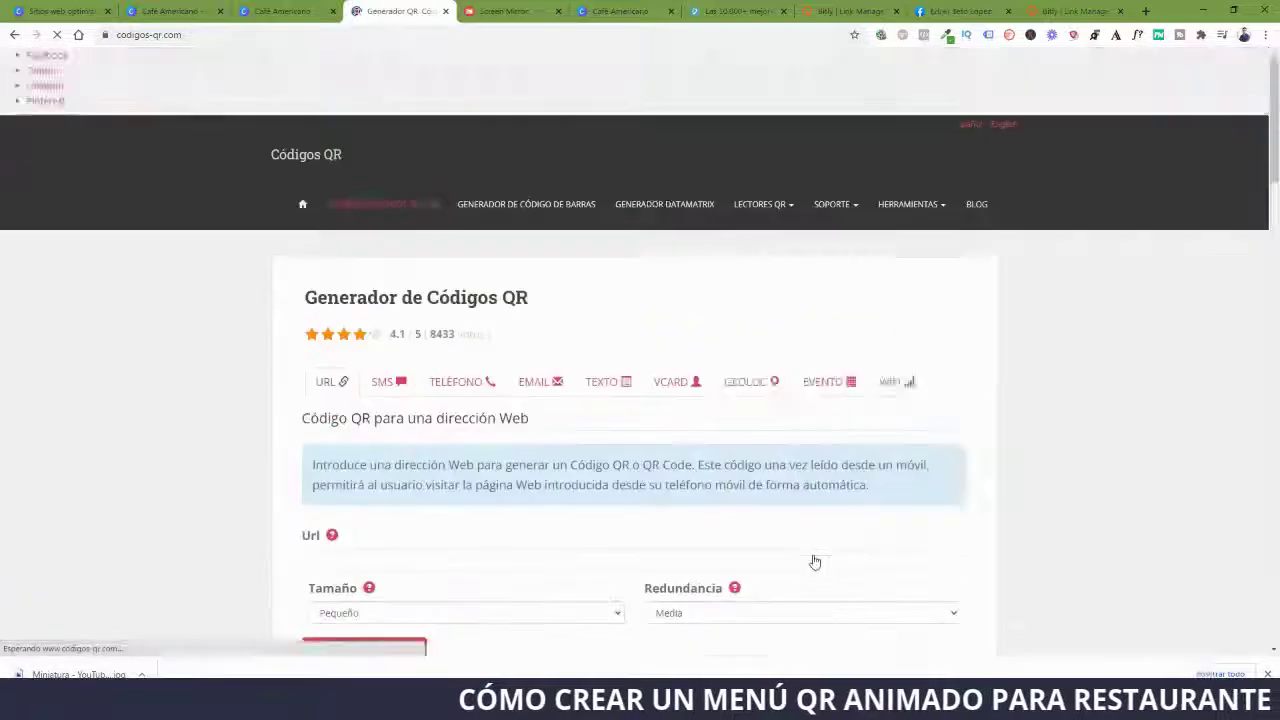
Select the generator's Url field, then switch to the Bitly link manager.
scroll(620, 450, down, 2)
click(437, 352)
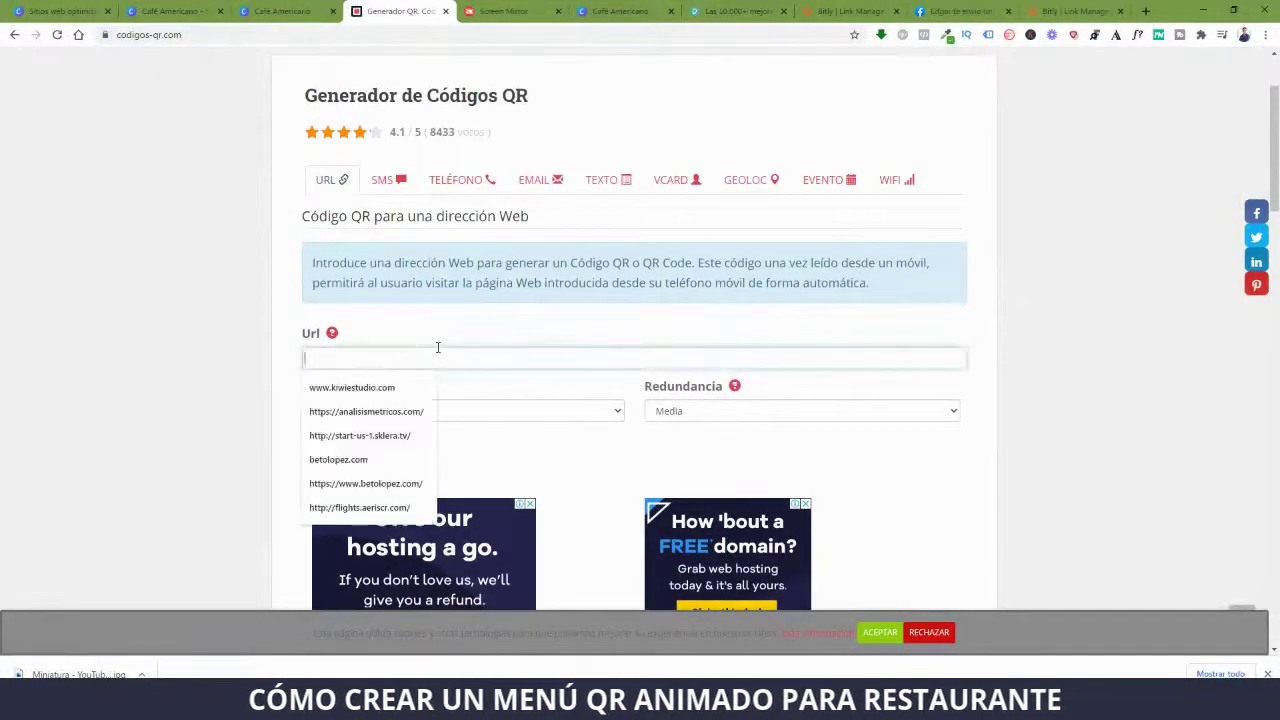
click(850, 11)
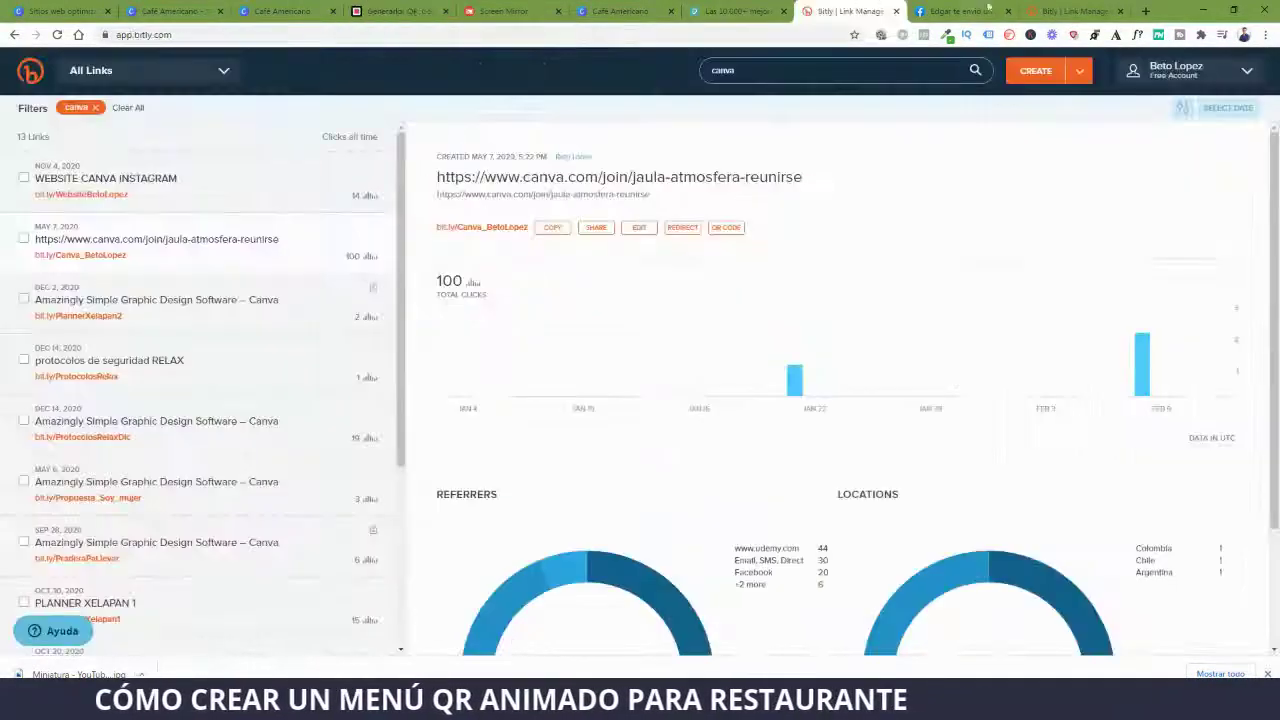
Paste the Bitly short link into the codigos-qr.com Url field and click GENERAR CÓDIGO QR.
click(1072, 11)
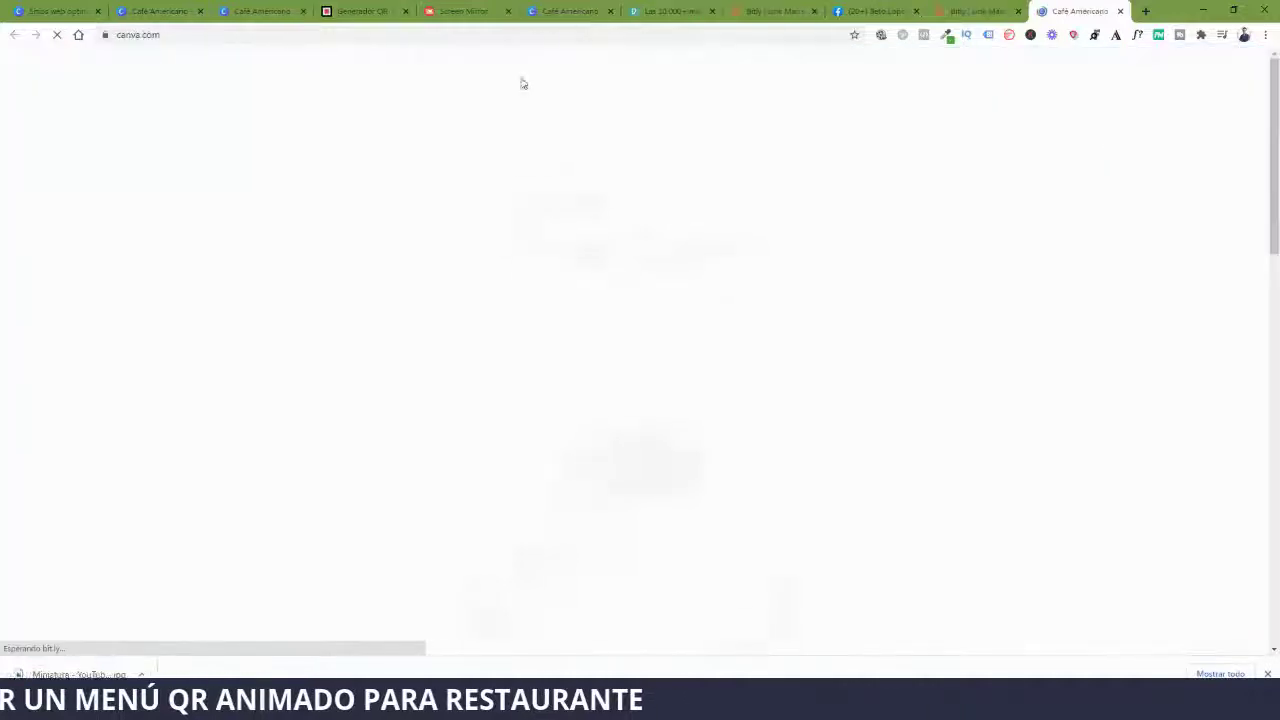
click(995, 11)
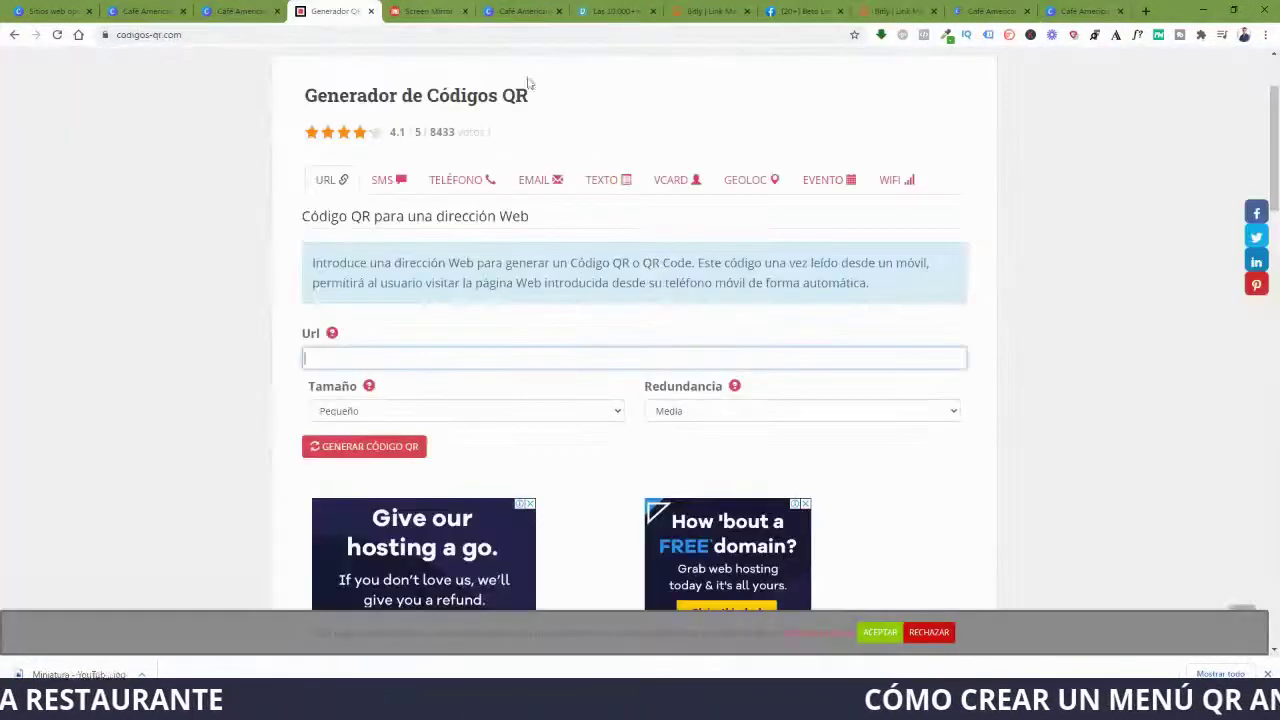
text(http://bit.ly/MenuBetoLopez)
drag(450, 363, 326, 362)
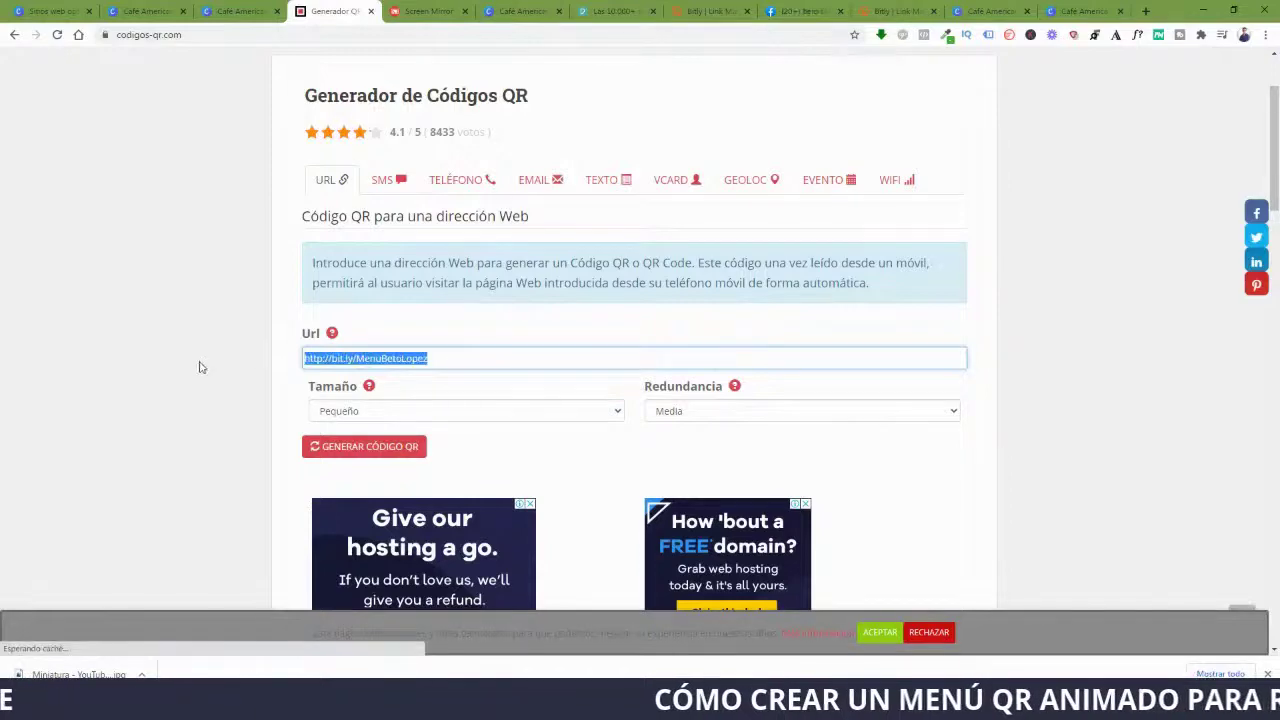
scroll(443, 423, down, 1)
click(372, 317)
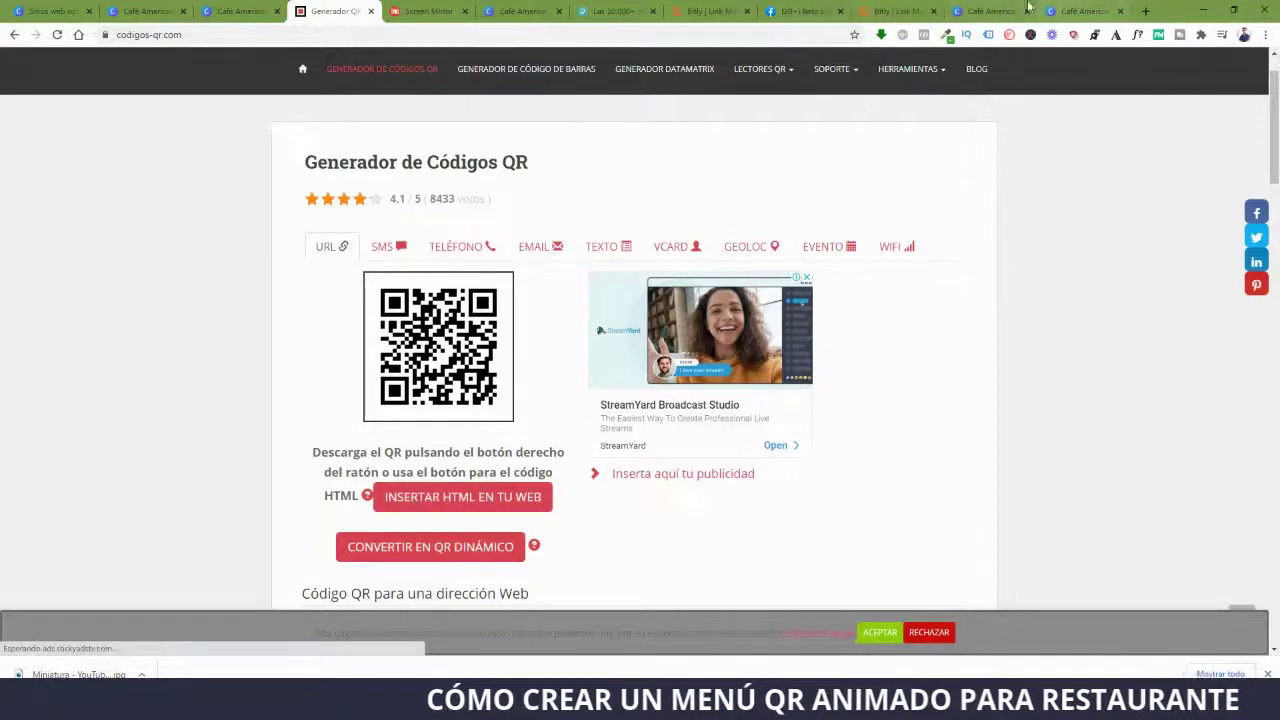
click(520, 10)
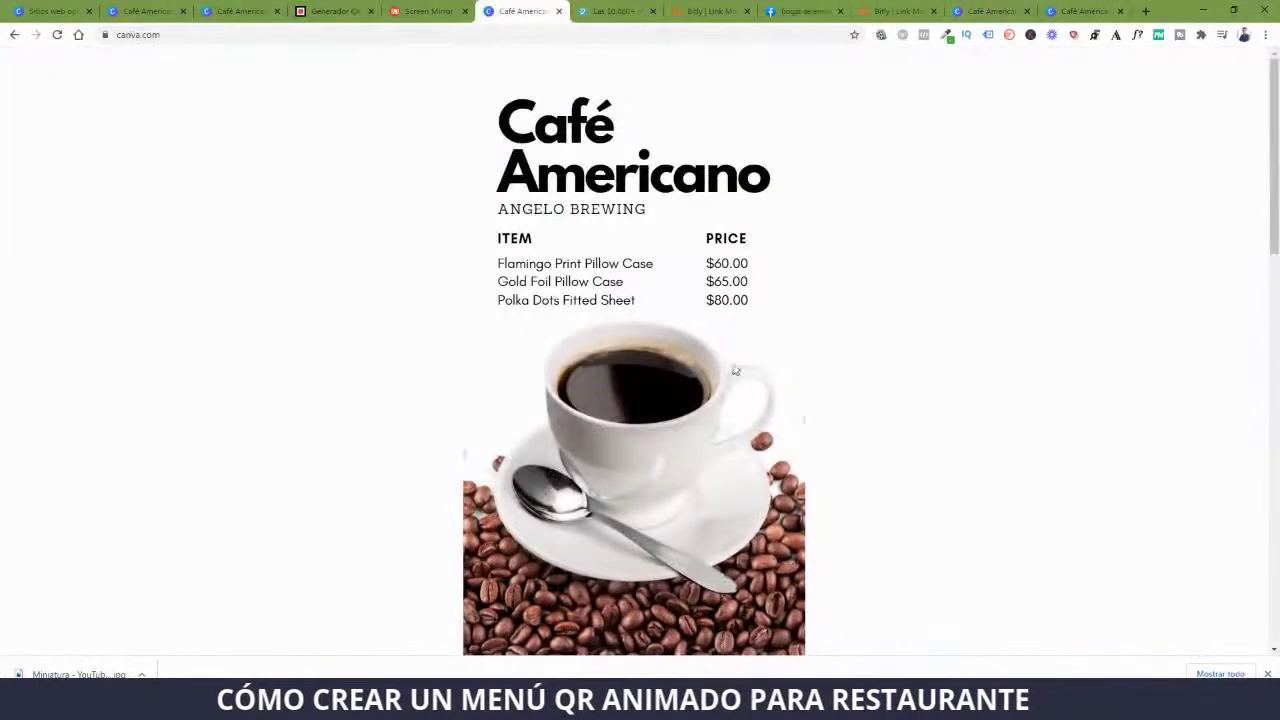
scroll(732, 363, down, 5)
scroll(732, 363, up, 4)
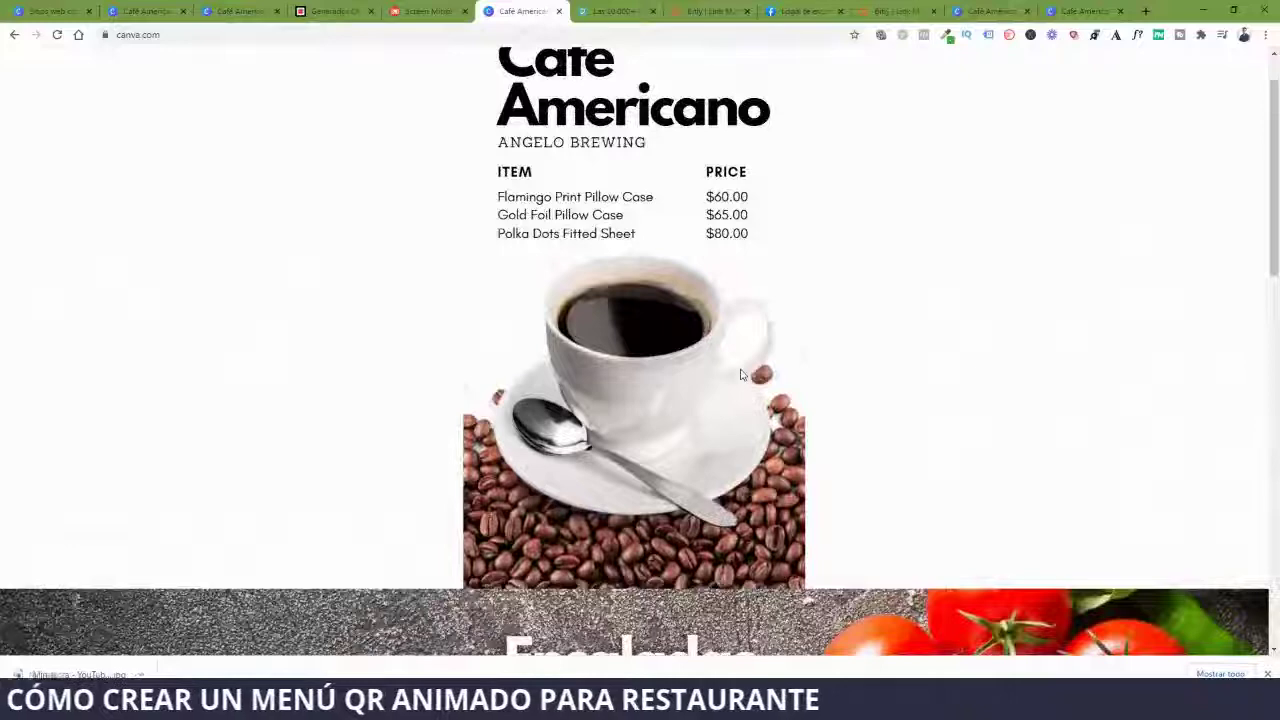
key(ctrl+shift+i)
scroll(445, 370, down, 5)
scroll(397, 380, up, 6)
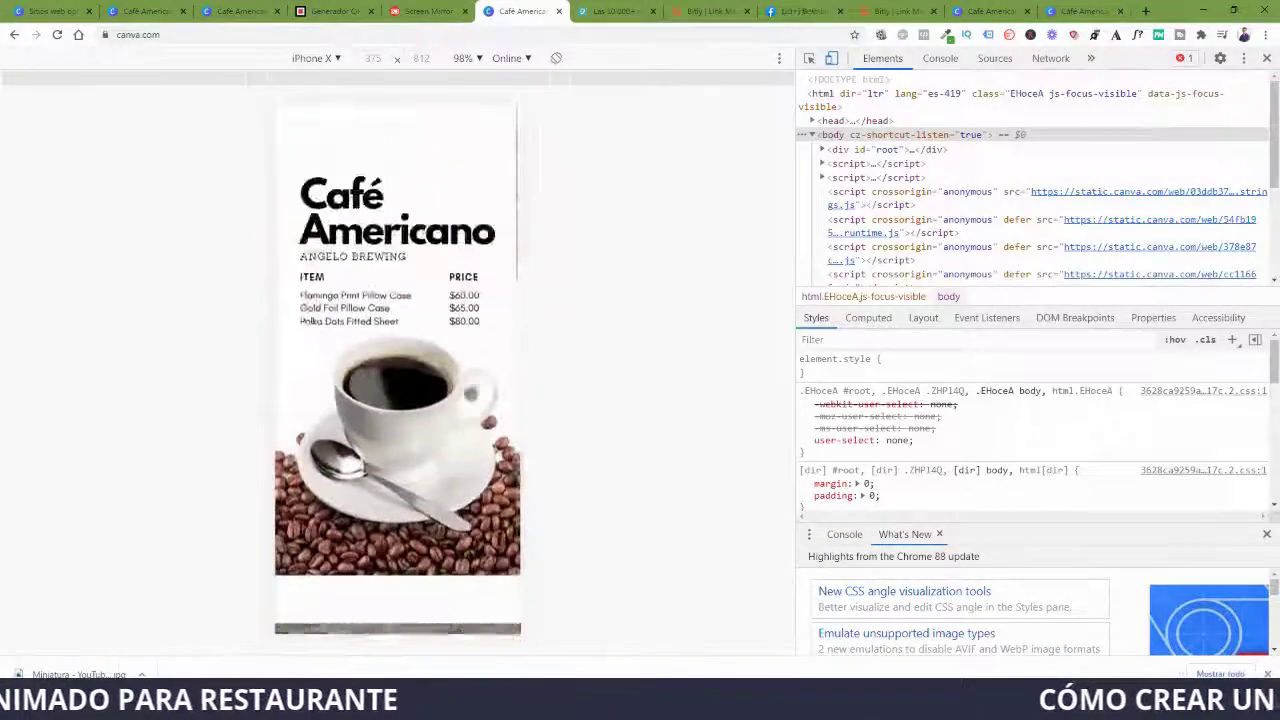
click(52, 11)
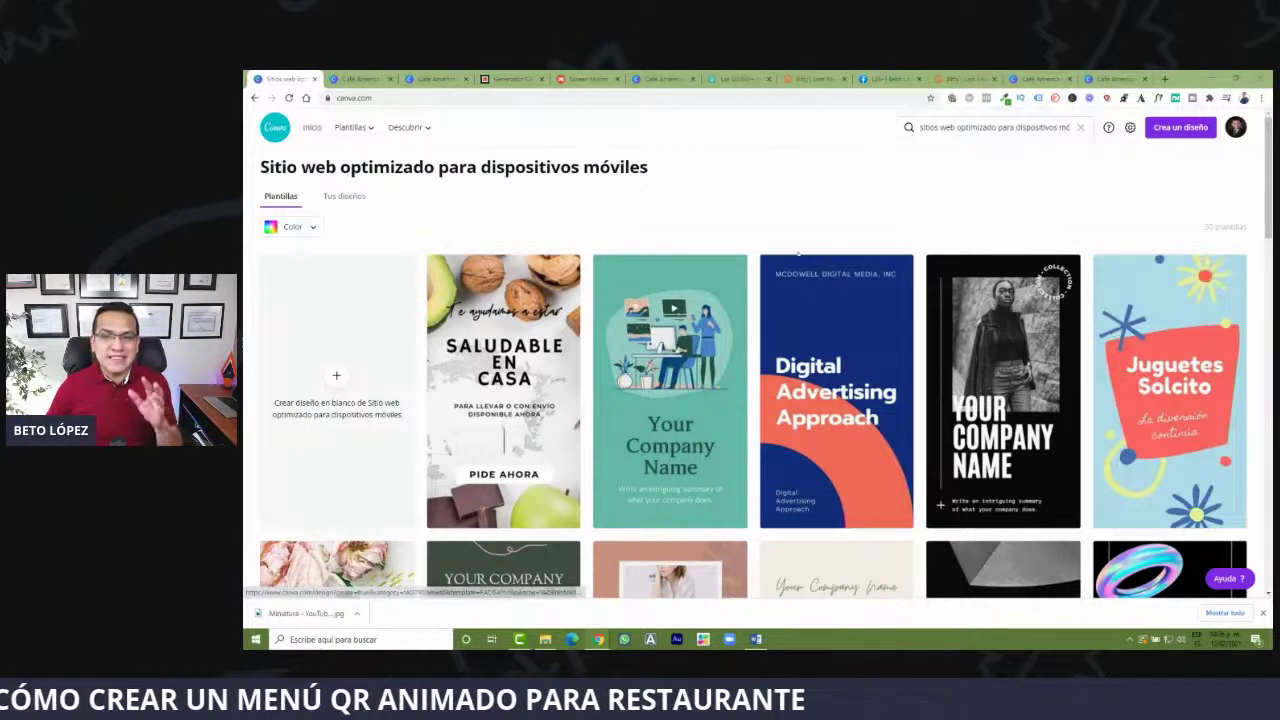
Start a blank 'Sitio web optimizado para dispositivos móviles' design from Canva's home page search.
click(1081, 128)
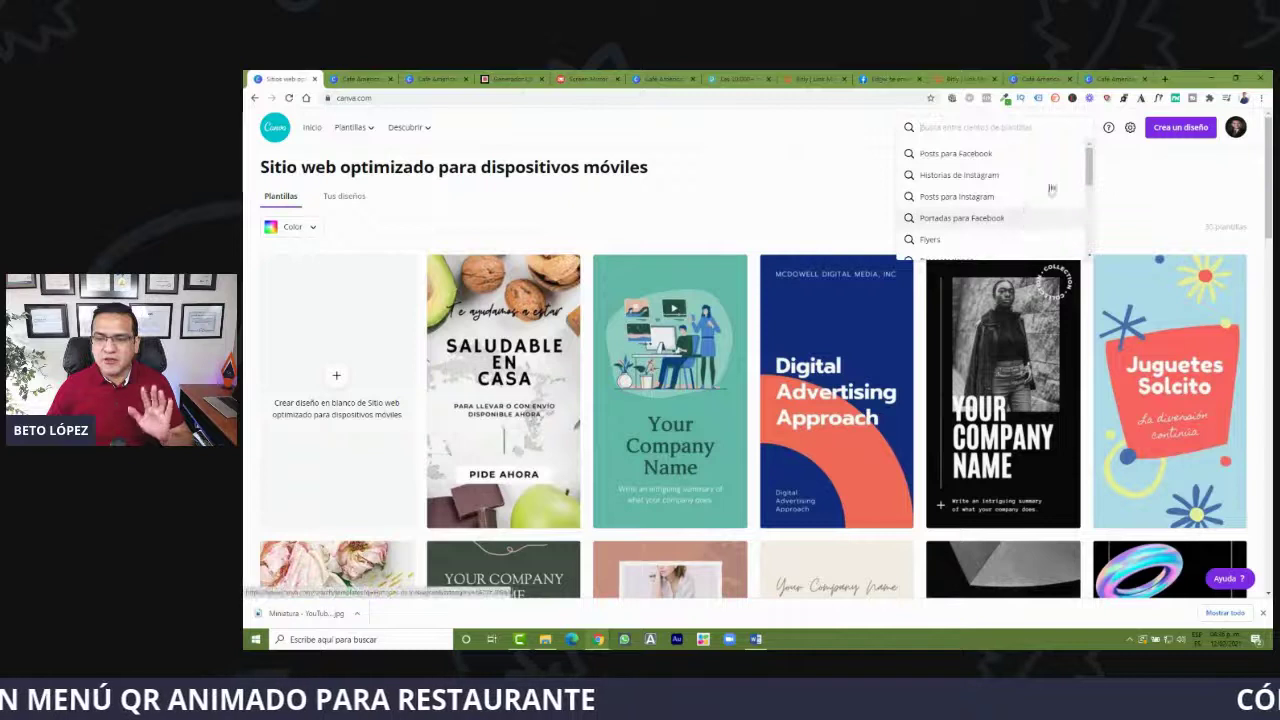
click(1135, 192)
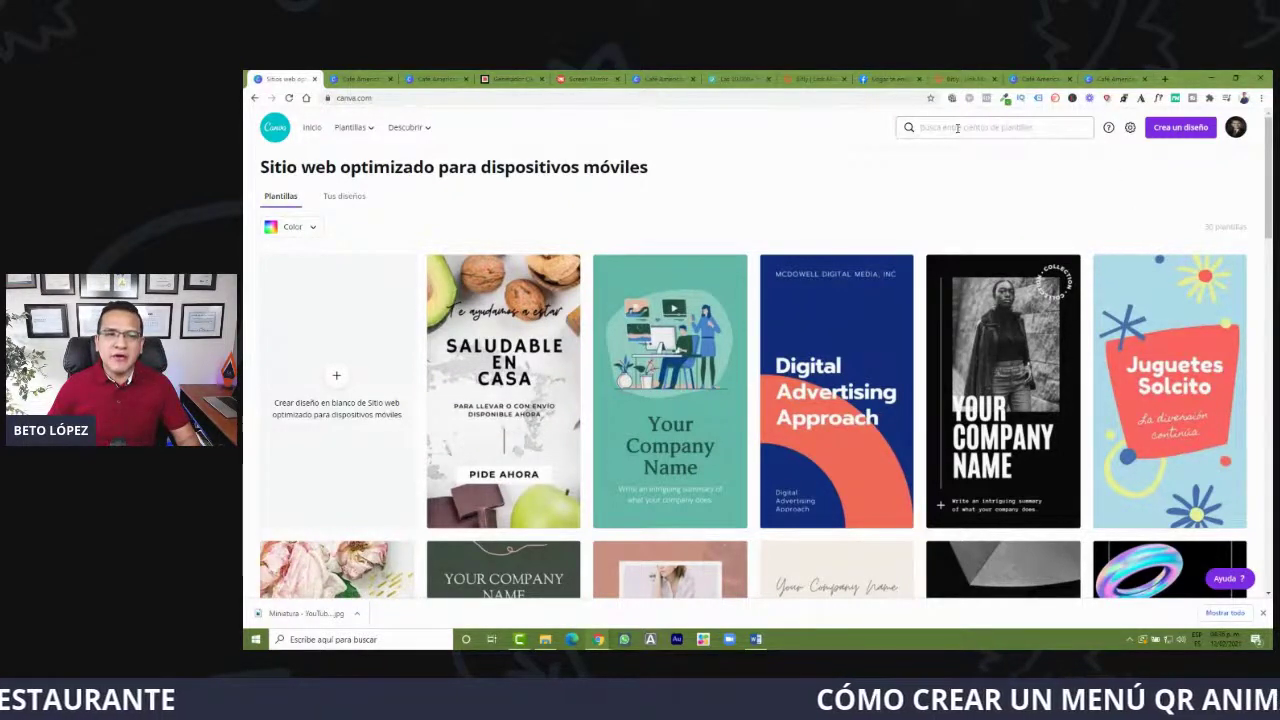
click(309, 128)
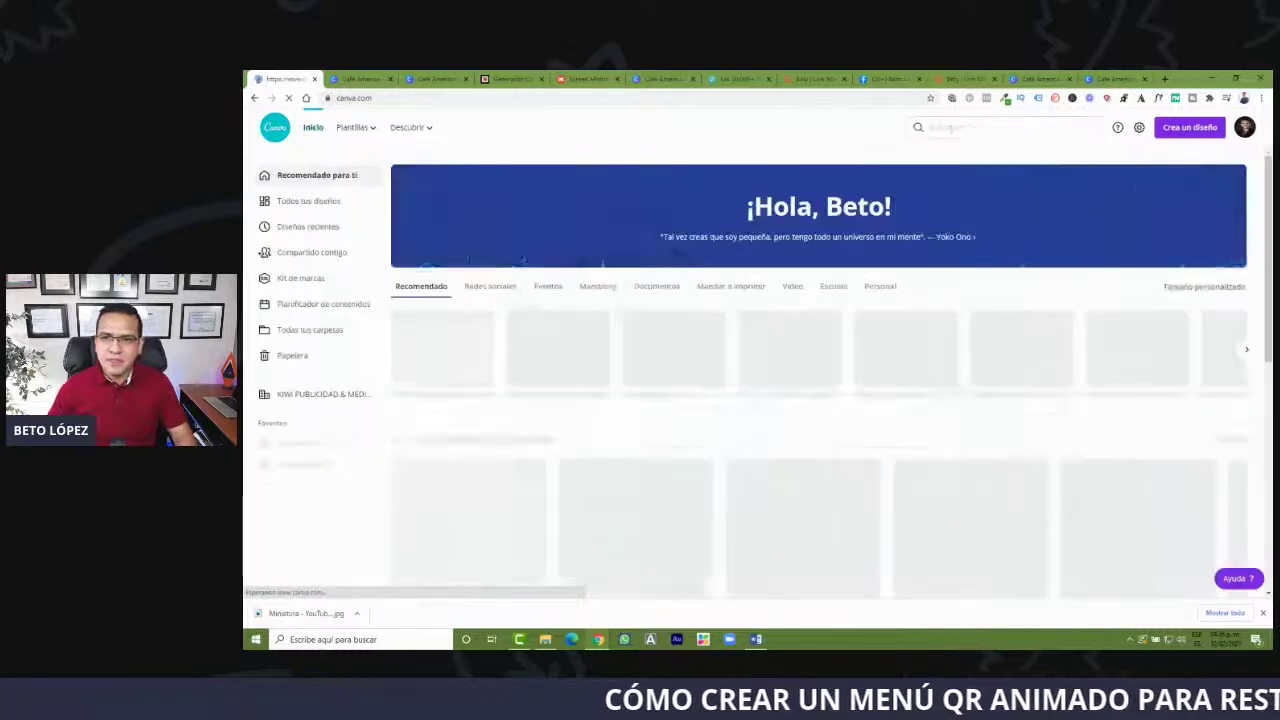
text(beti)
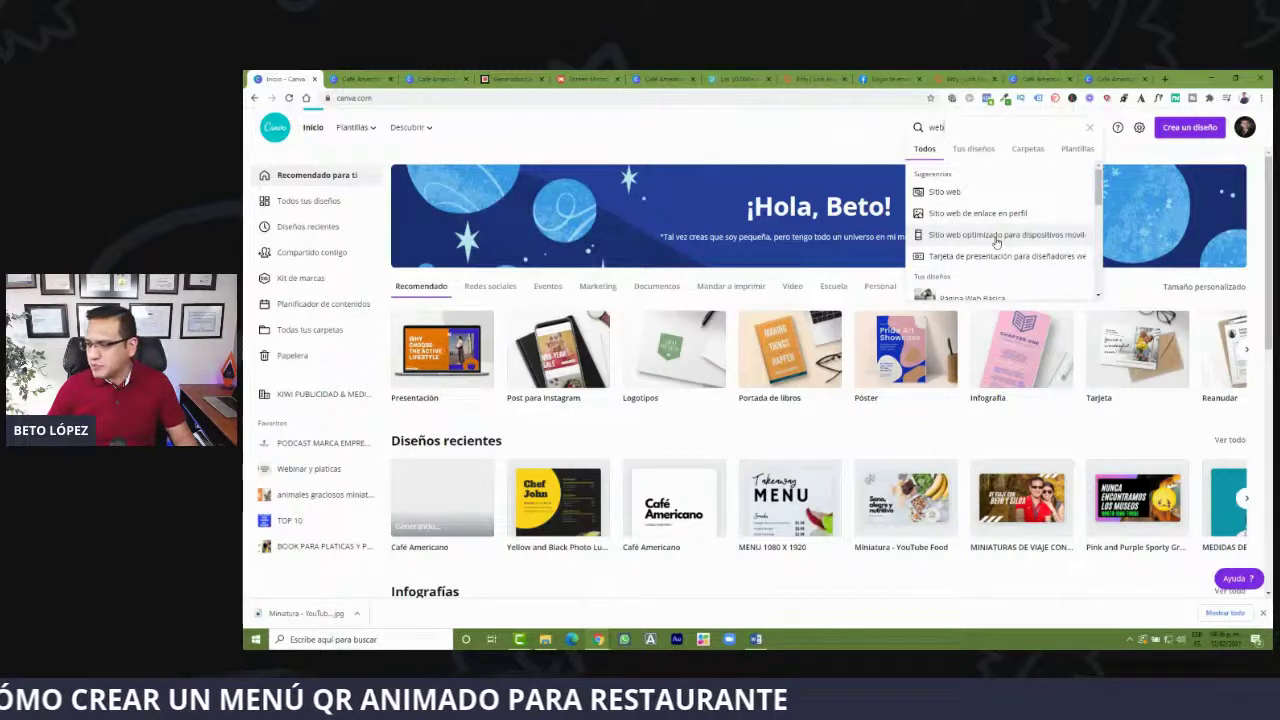
click(996, 238)
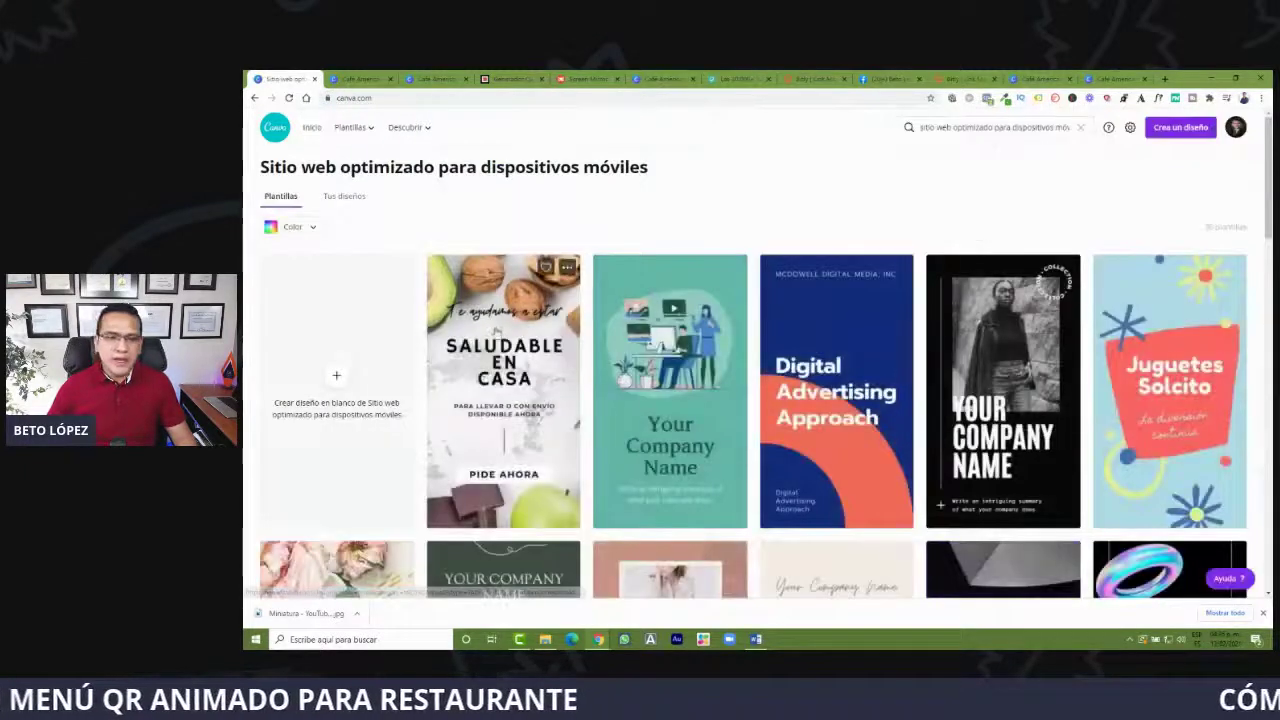
click(340, 385)
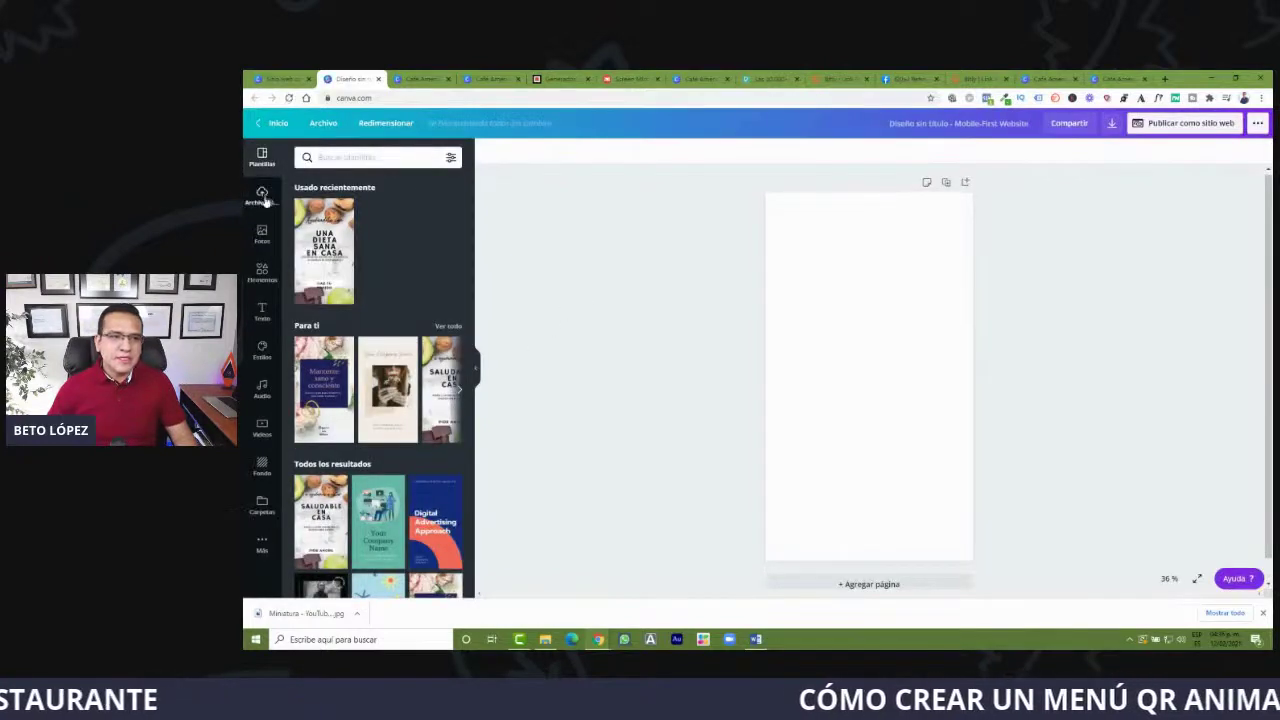
Add the coffee-beans and coffee-cup photos from the cafe photo search to the page.
click(262, 238)
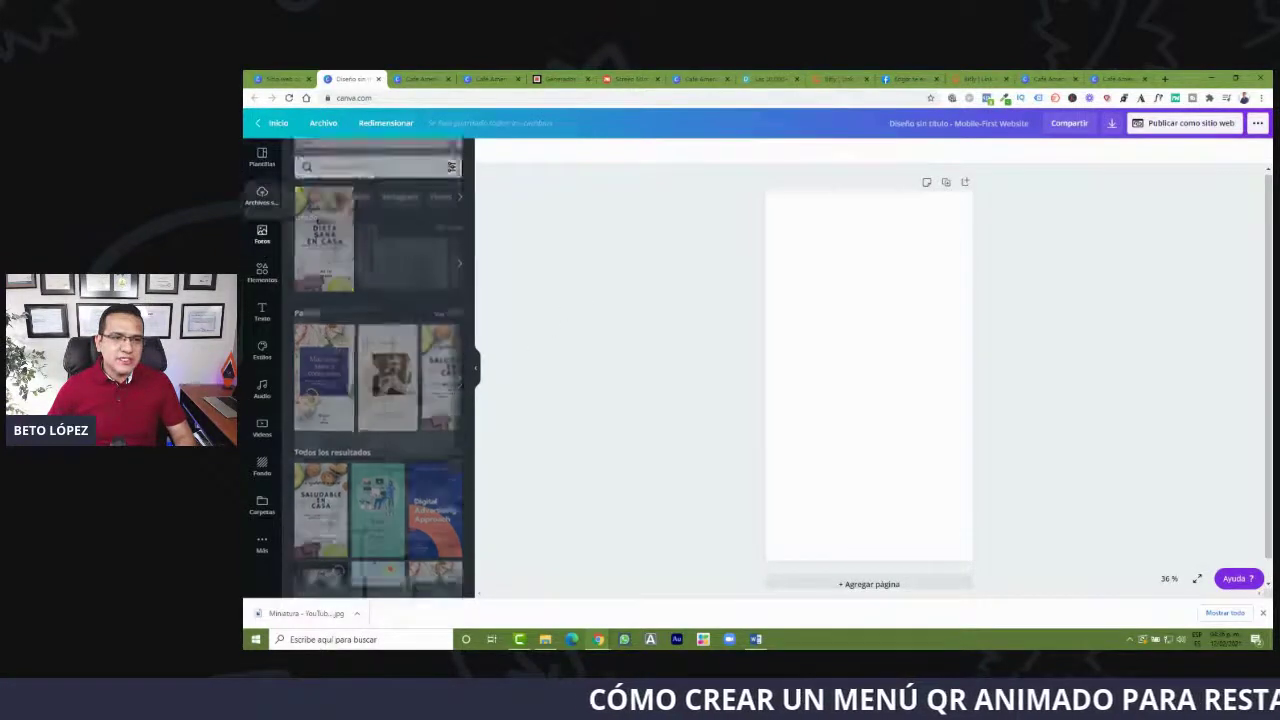
click(367, 157)
text(re)
click(325, 226)
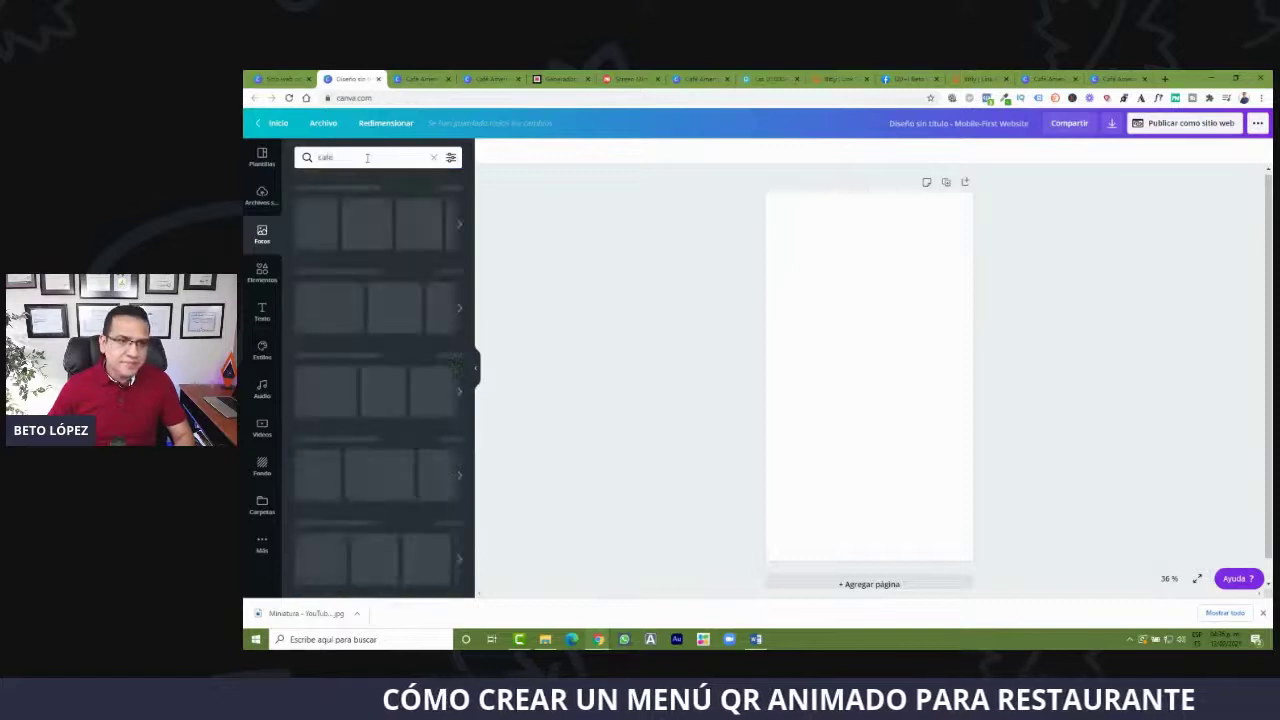
drag(410, 210, 920, 463)
drag(322, 212, 858, 476)
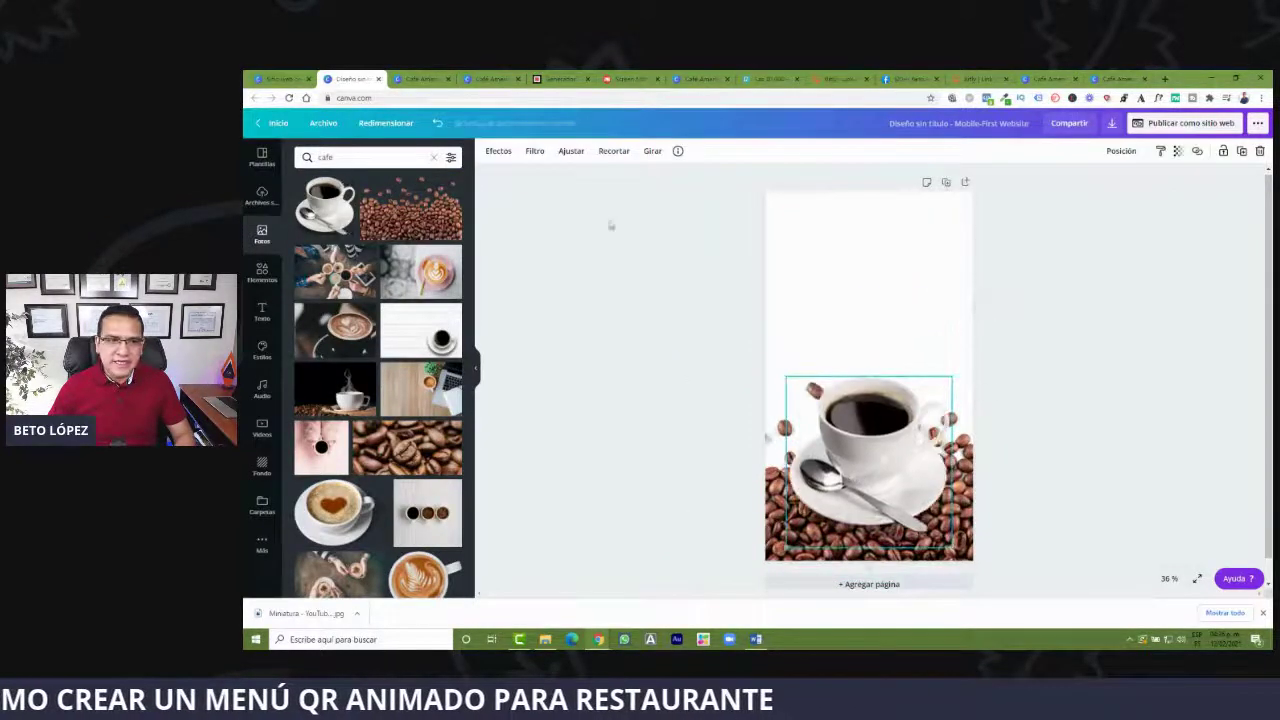
Add the 'cold, smooth & tasty.' title template and move it toward the page top.
click(263, 308)
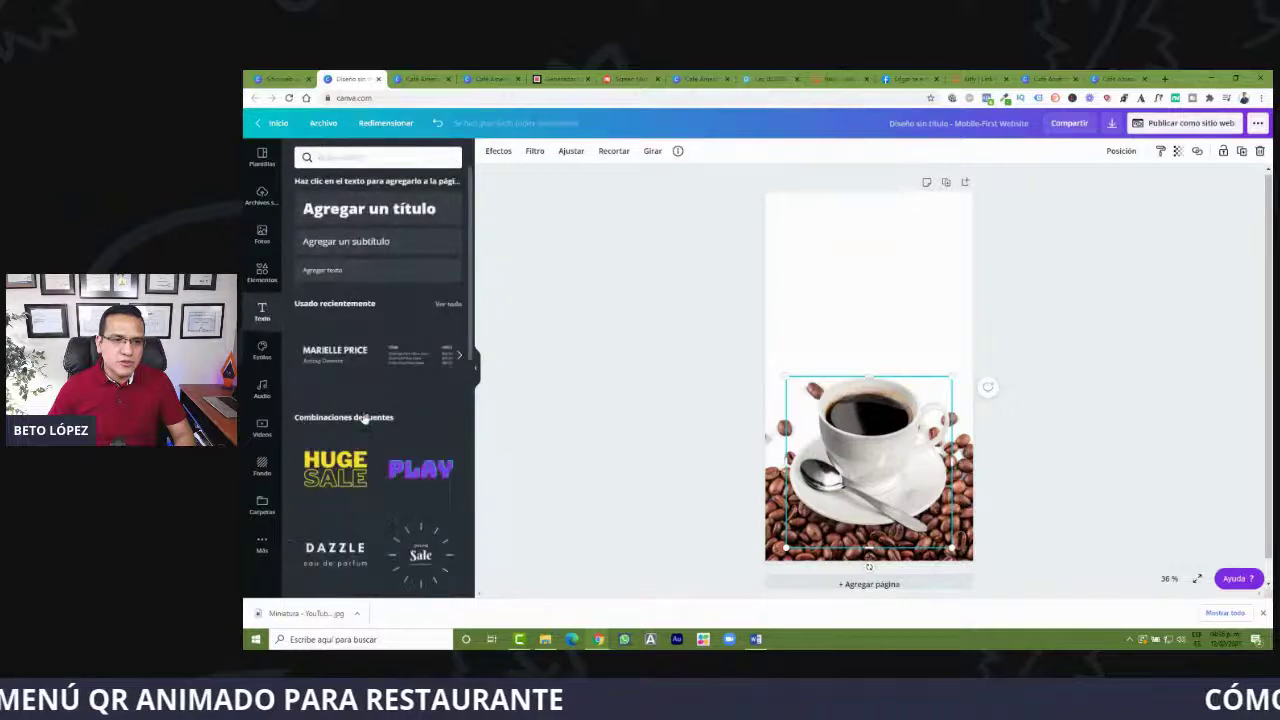
scroll(365, 420, down, 10)
scroll(391, 446, down, 8)
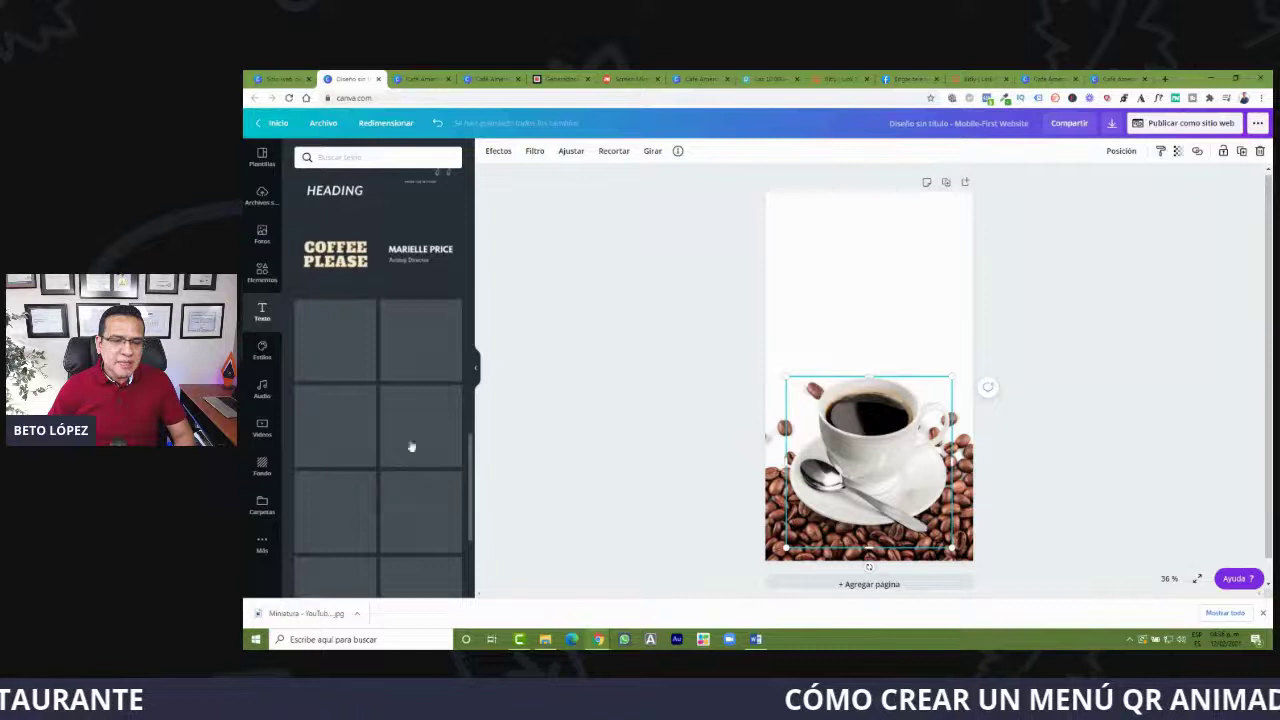
scroll(409, 443, down, 3)
click(335, 405)
drag(858, 372, 842, 257)
Add the priced menu-items text template from a 'menu' search, placed under the title.
click(375, 158)
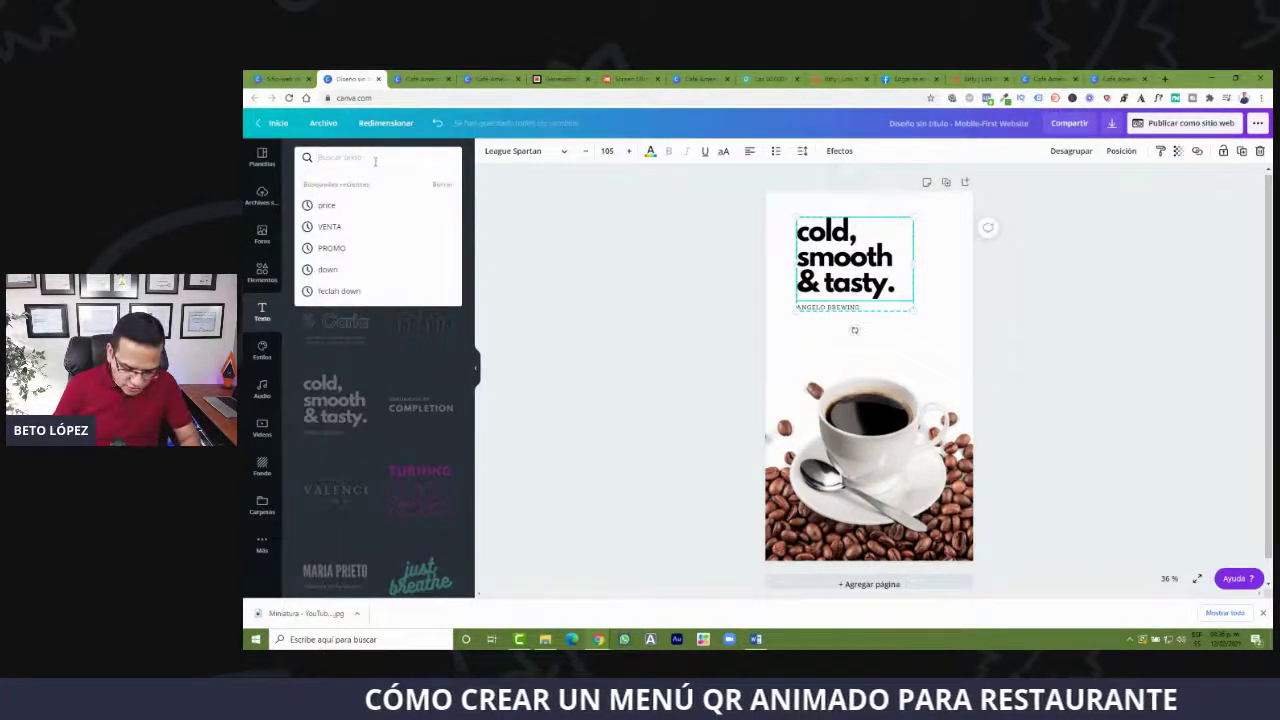
text(menu)
key(Return)
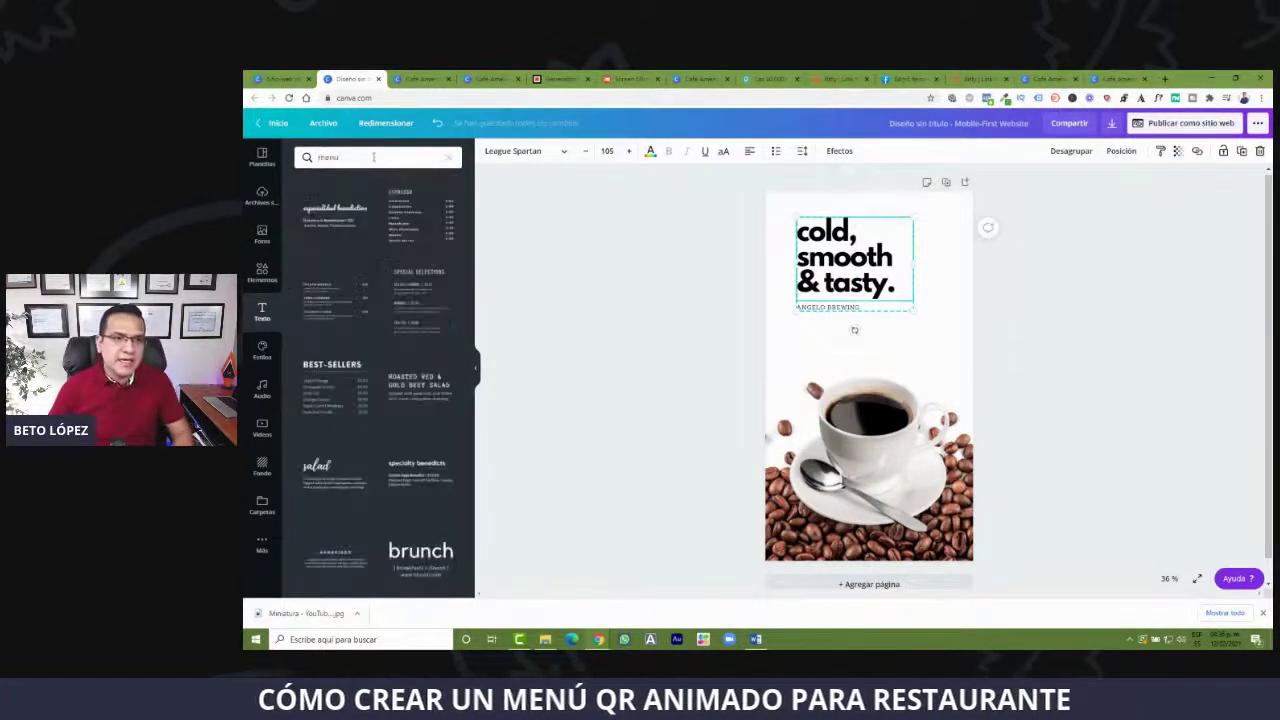
click(349, 301)
drag(850, 372, 852, 330)
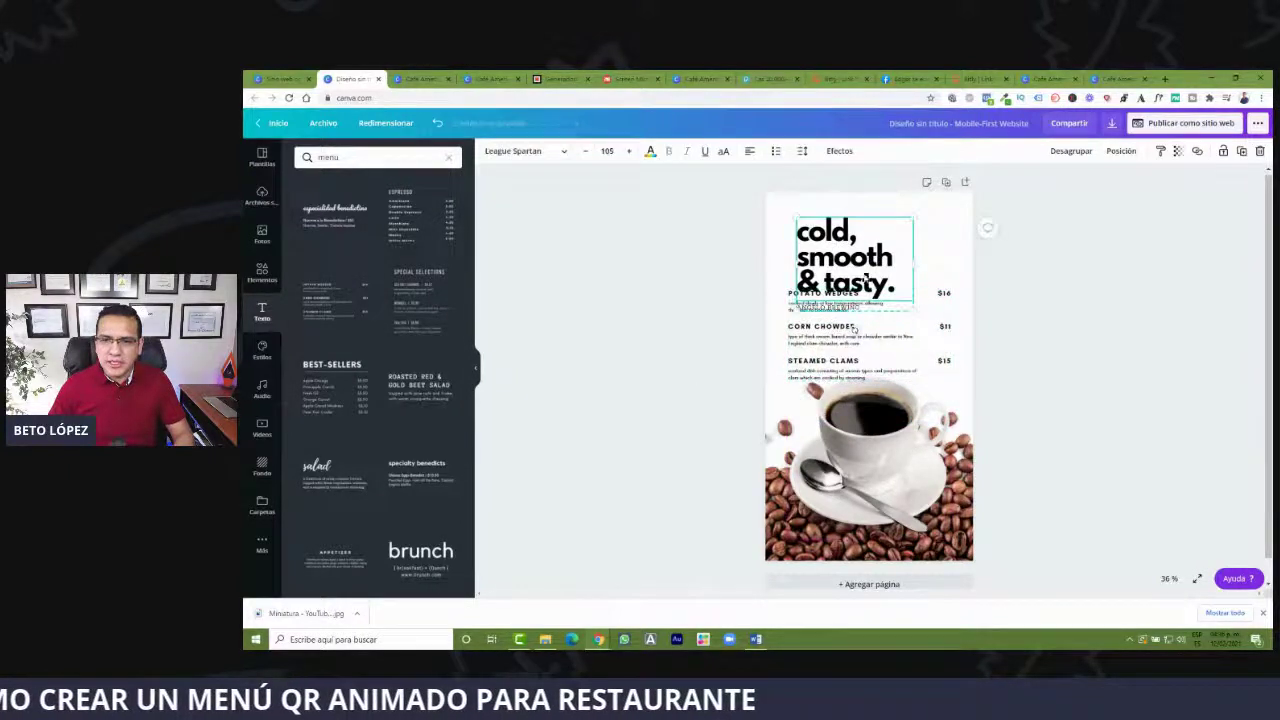
Widen the title so 'cold, smooth' fits one line and nudge it into place.
drag(912, 258, 966, 258)
drag(862, 246, 855, 232)
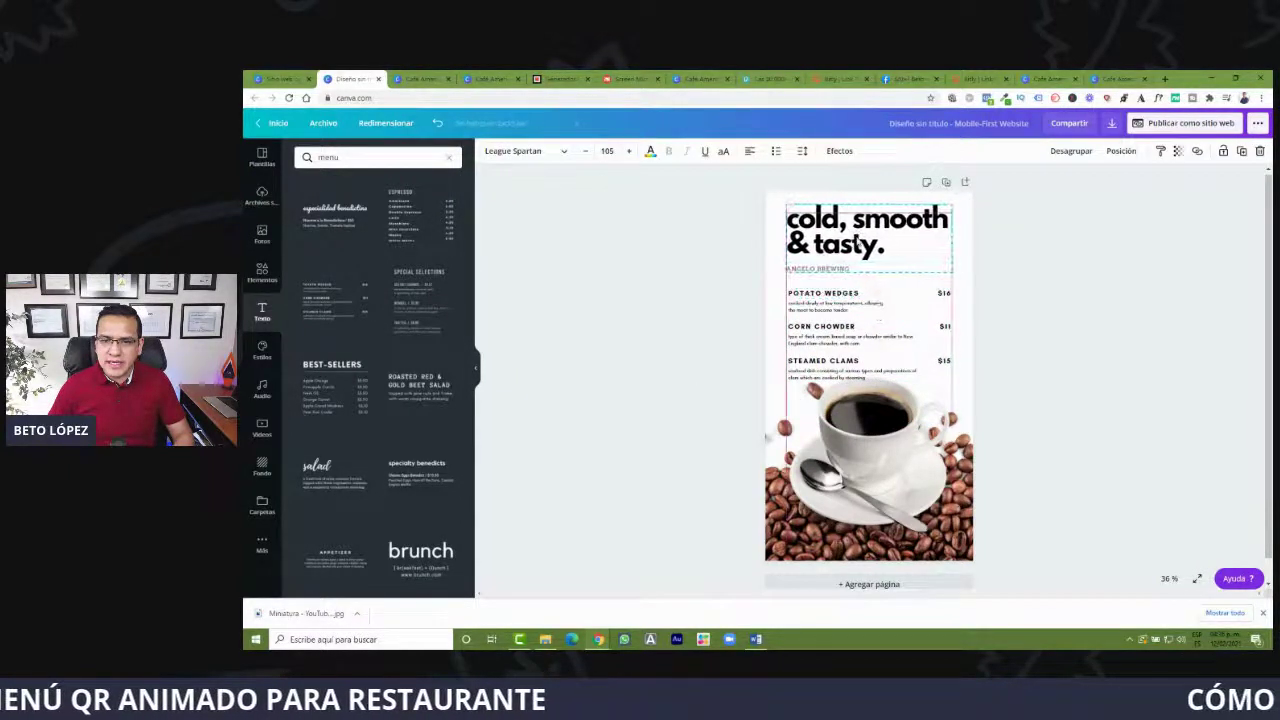
click(1030, 298)
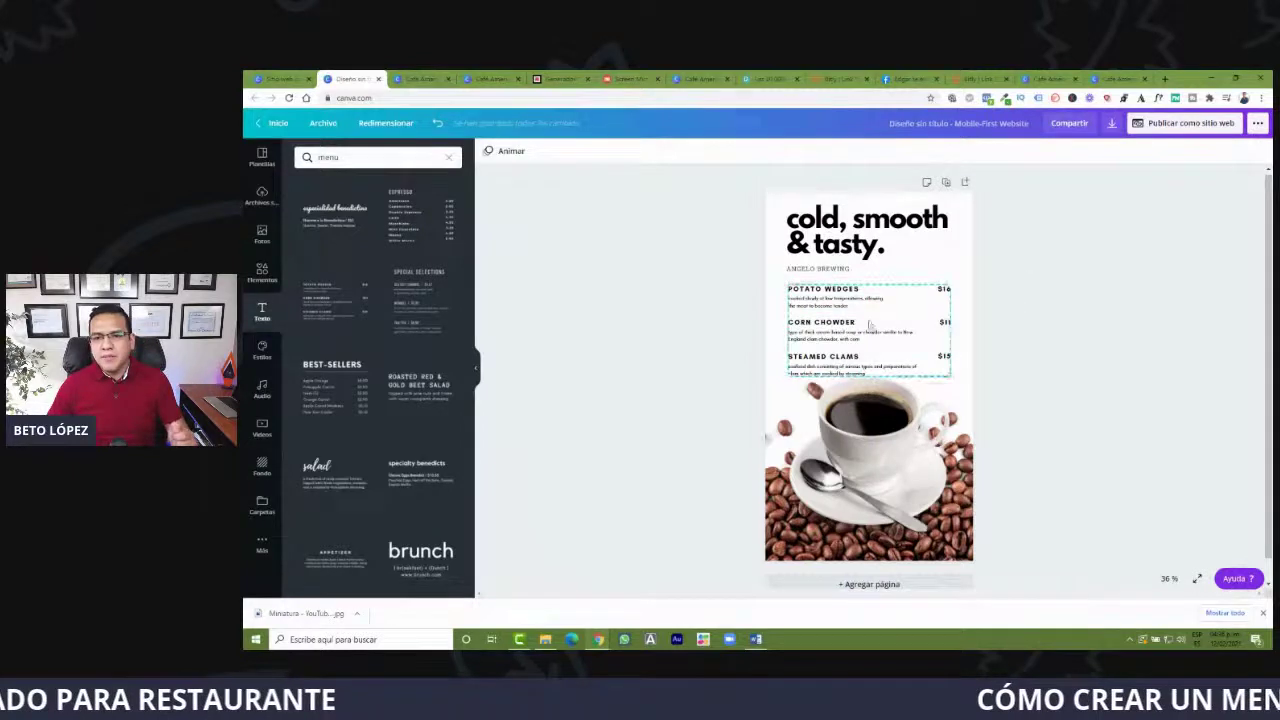
click(935, 330)
click(700, 260)
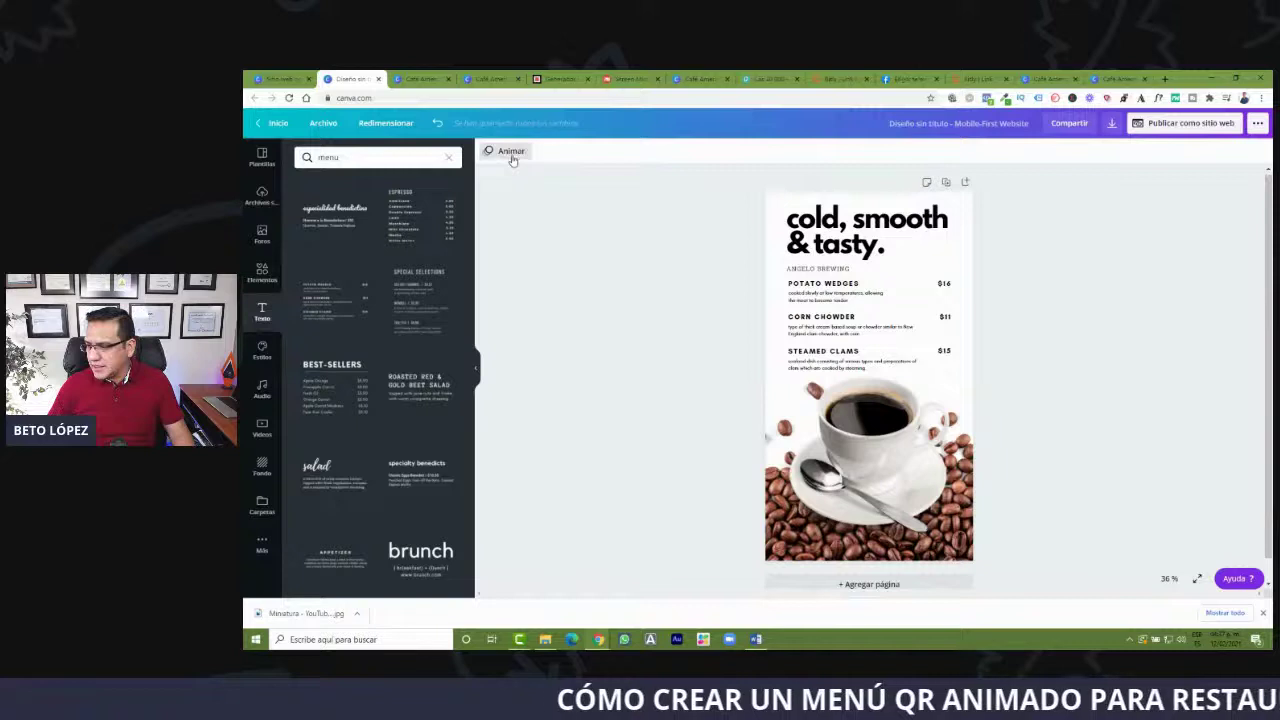
click(510, 152)
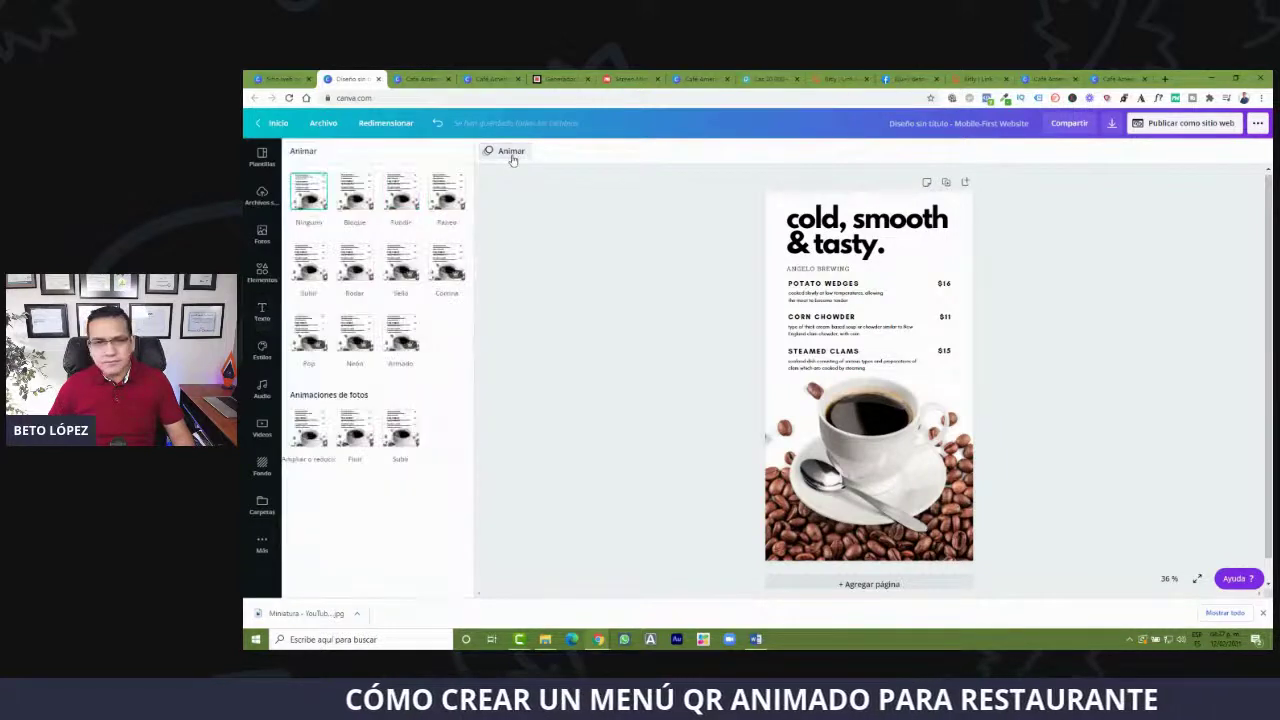